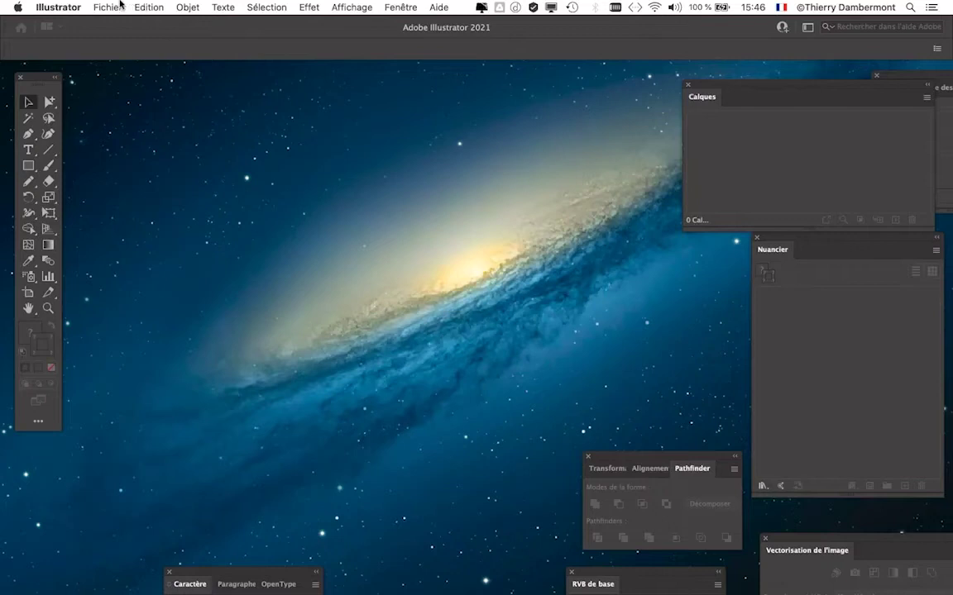
Reopen the recent file texte masque image - 05.ai
click(120, 5)
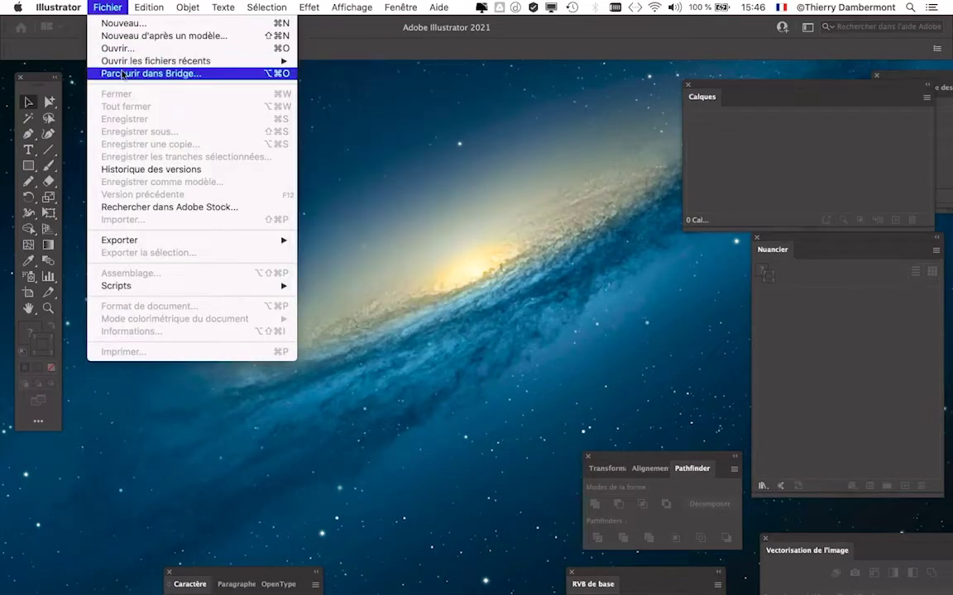
mouse_move(155, 61)
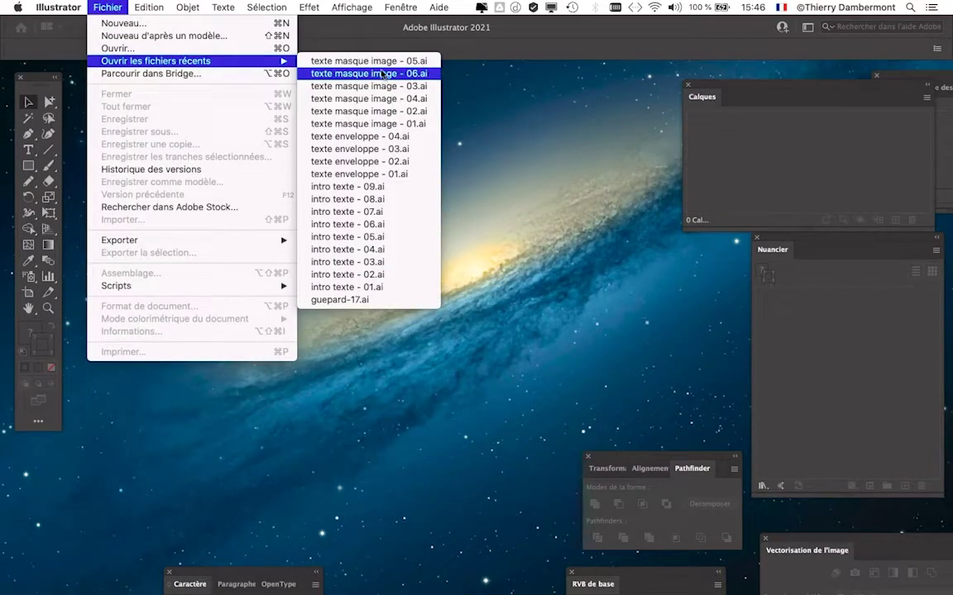
click(380, 61)
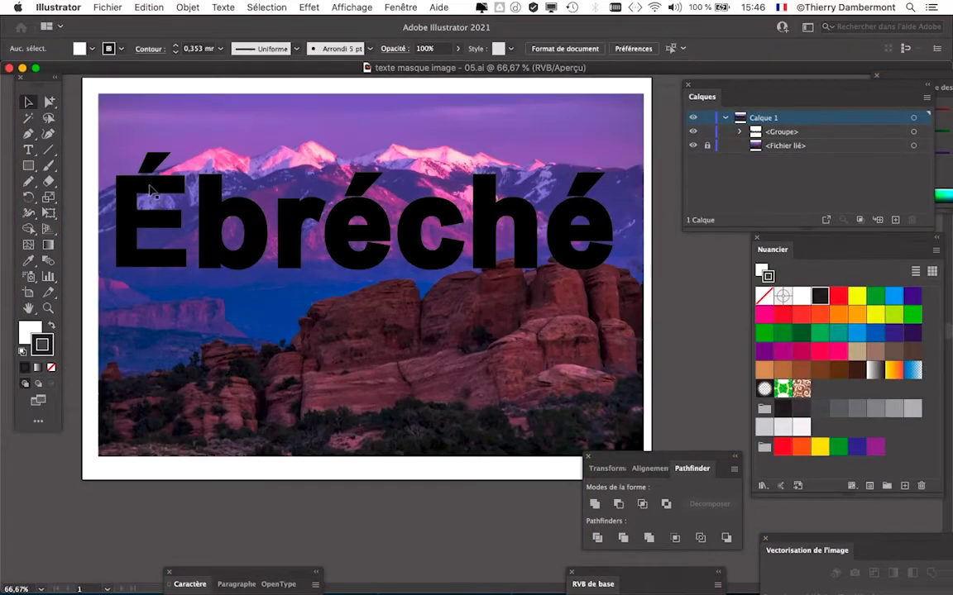
Inspect the Ébréché letter paths inside <Groupe> in Calques, then select the whole group
drag(725, 91, 661, 117)
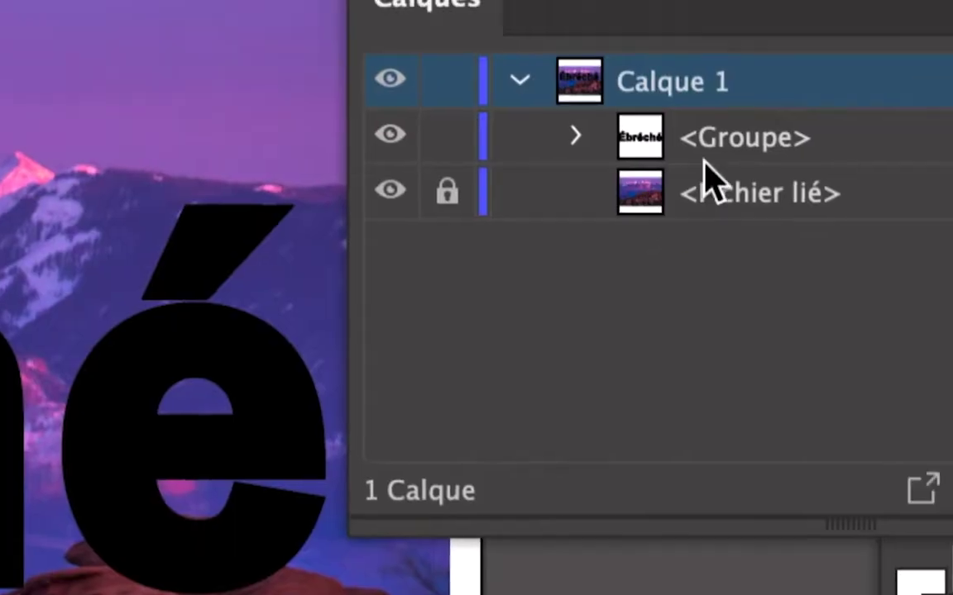
click(679, 156)
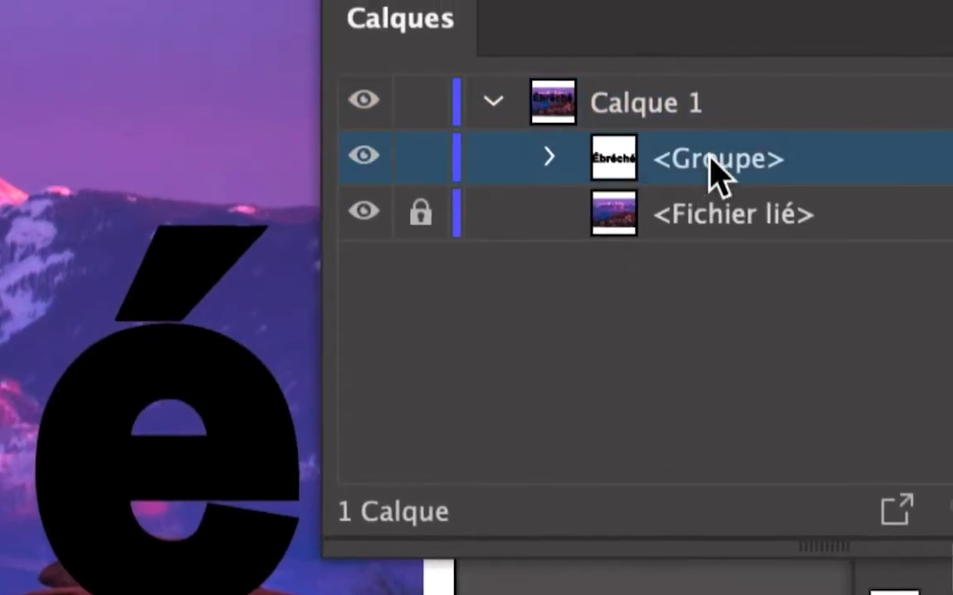
click(677, 157)
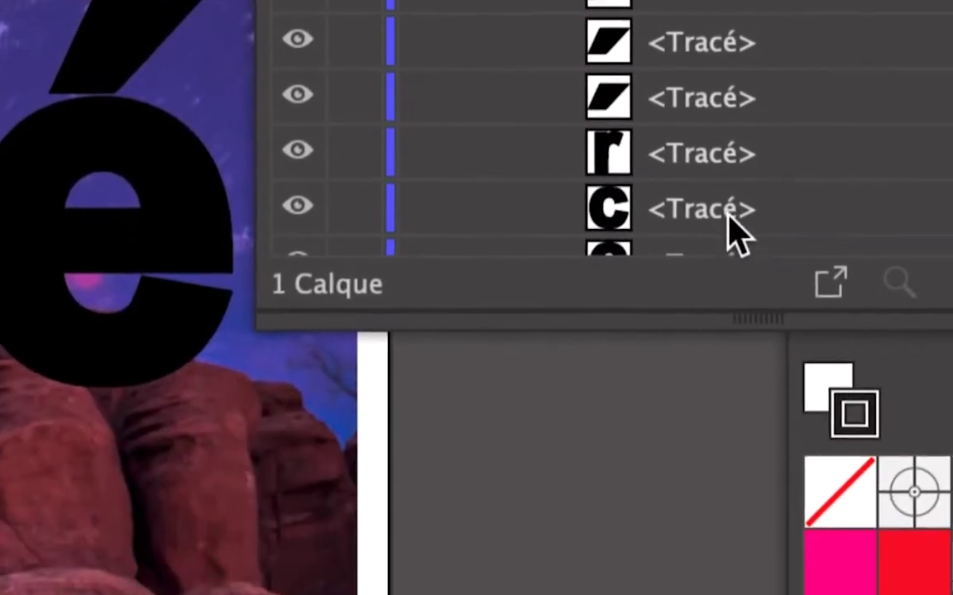
drag(727, 241, 729, 310)
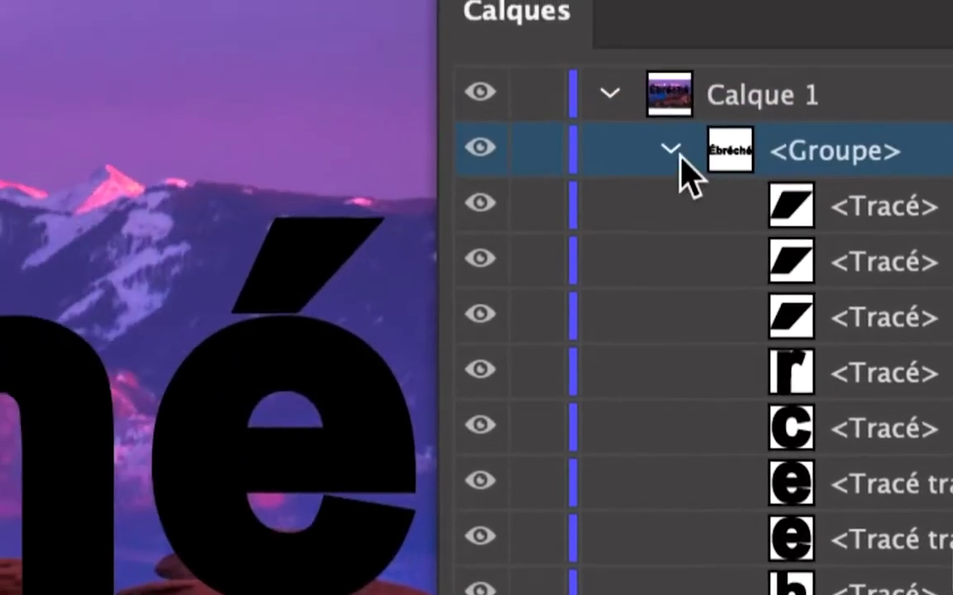
click(677, 156)
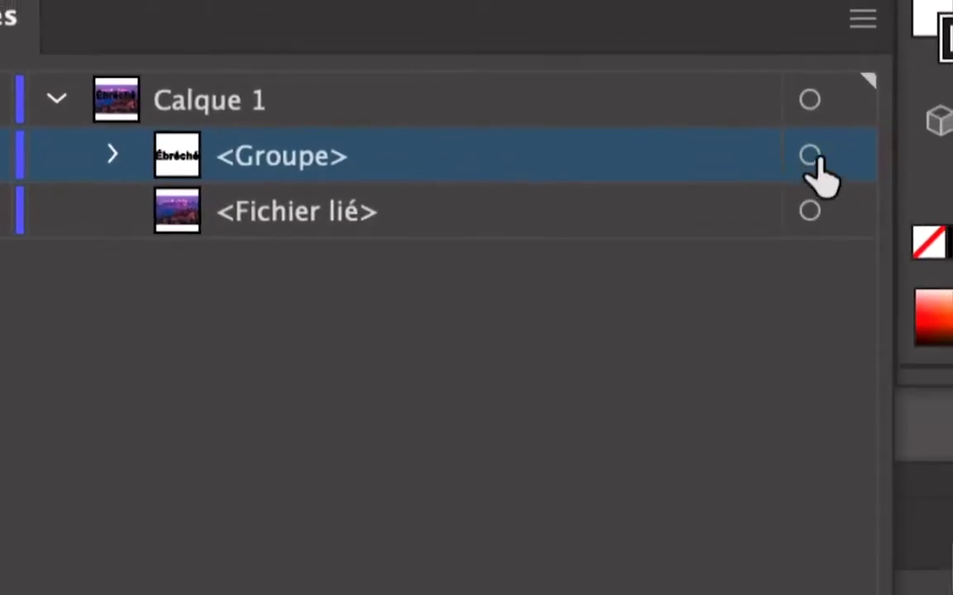
click(810, 156)
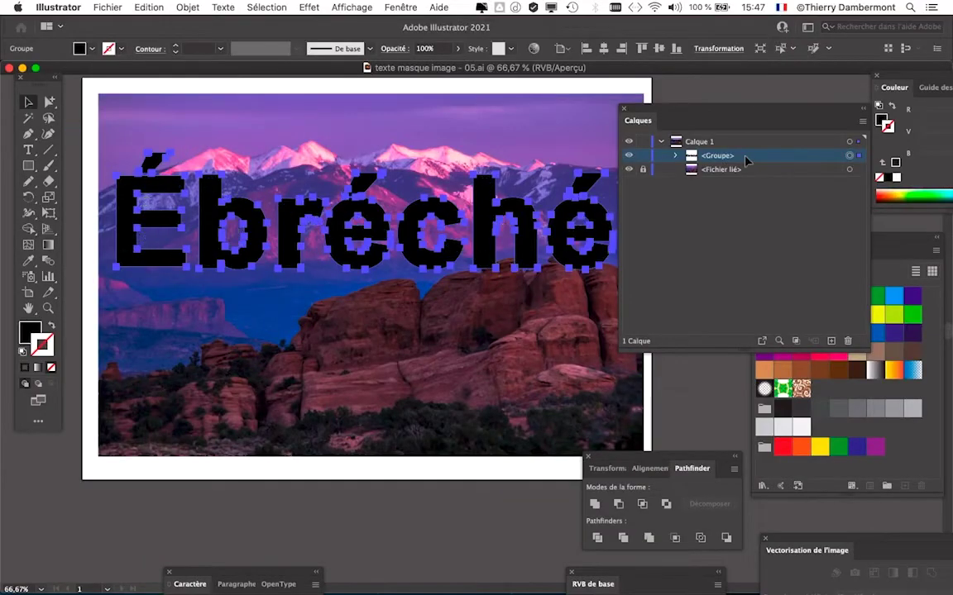
drag(708, 110, 752, 111)
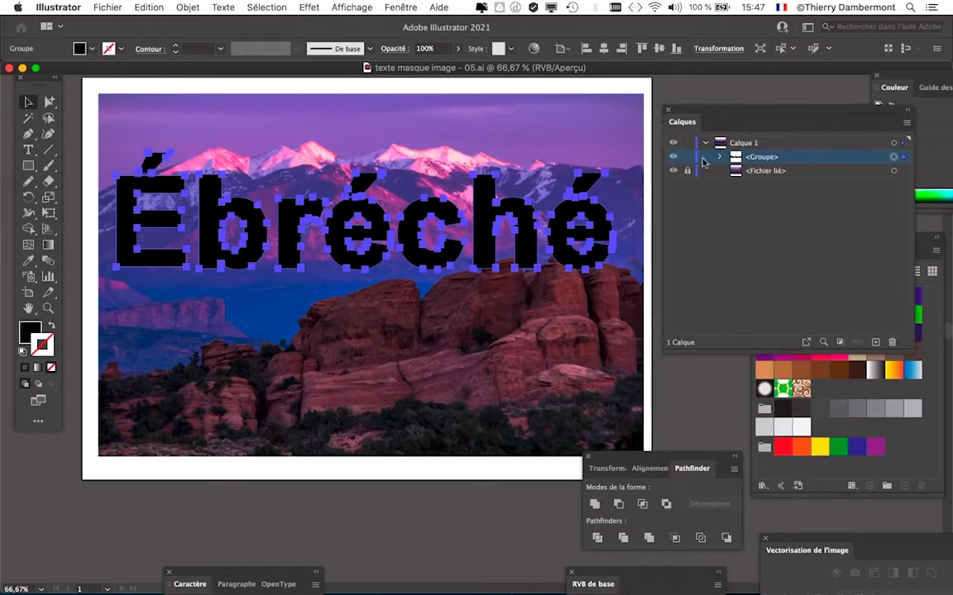
click(189, 8)
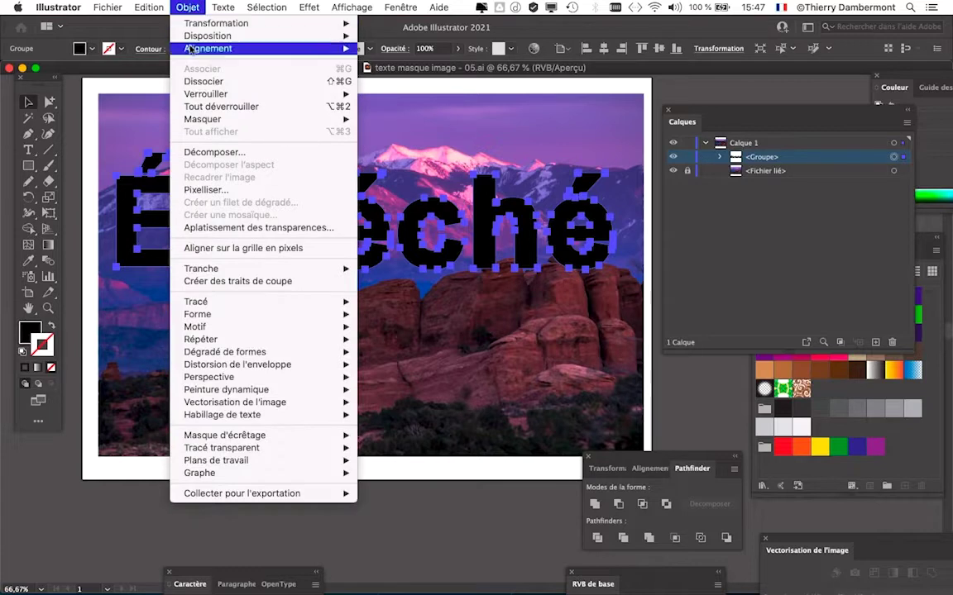
mouse_move(222, 447)
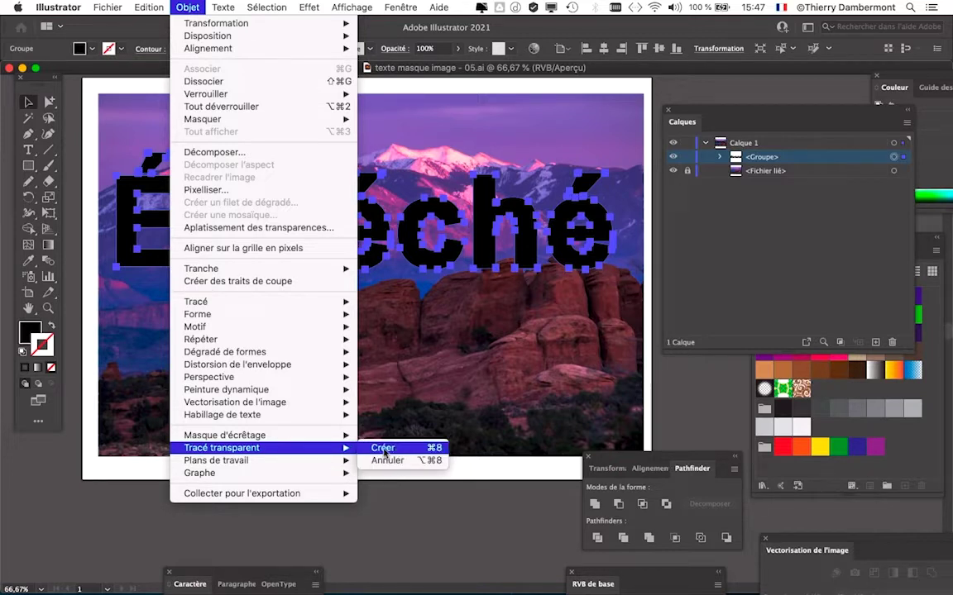
Combine the Ébréché letters into a single compound path
click(447, 496)
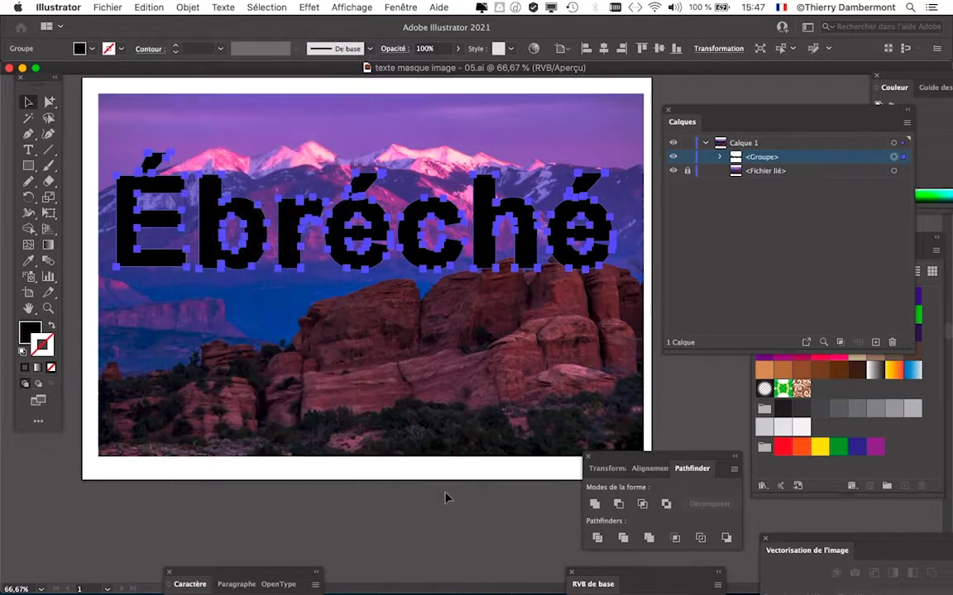
click(189, 7)
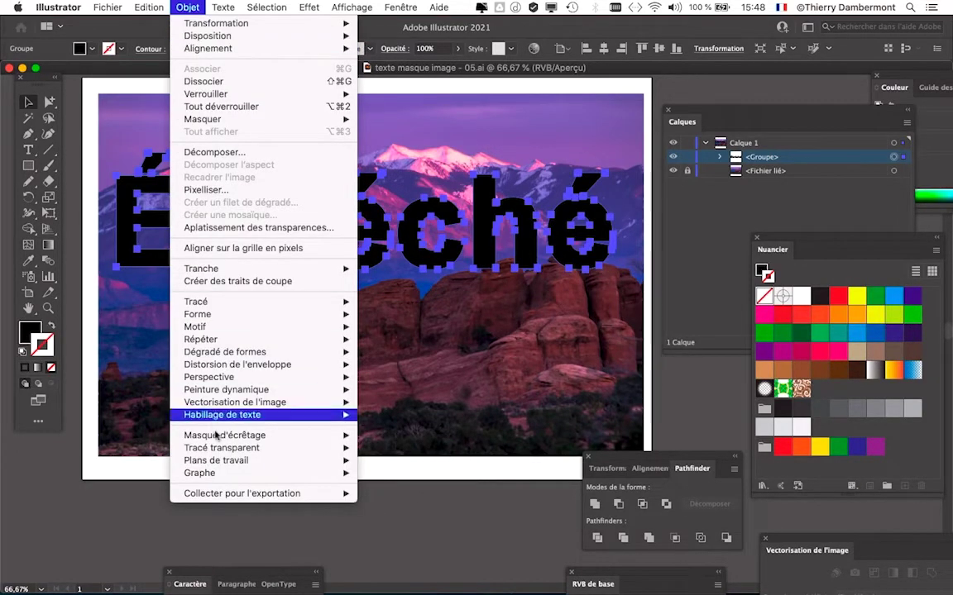
click(383, 448)
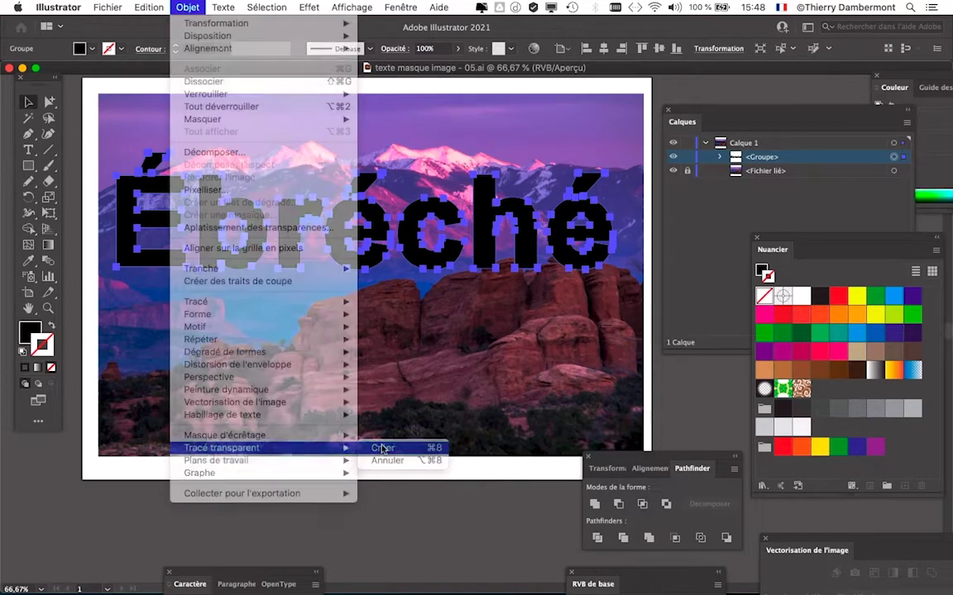
Unlock the mountain photo, select everything, and clip the photo inside the letters
click(686, 175)
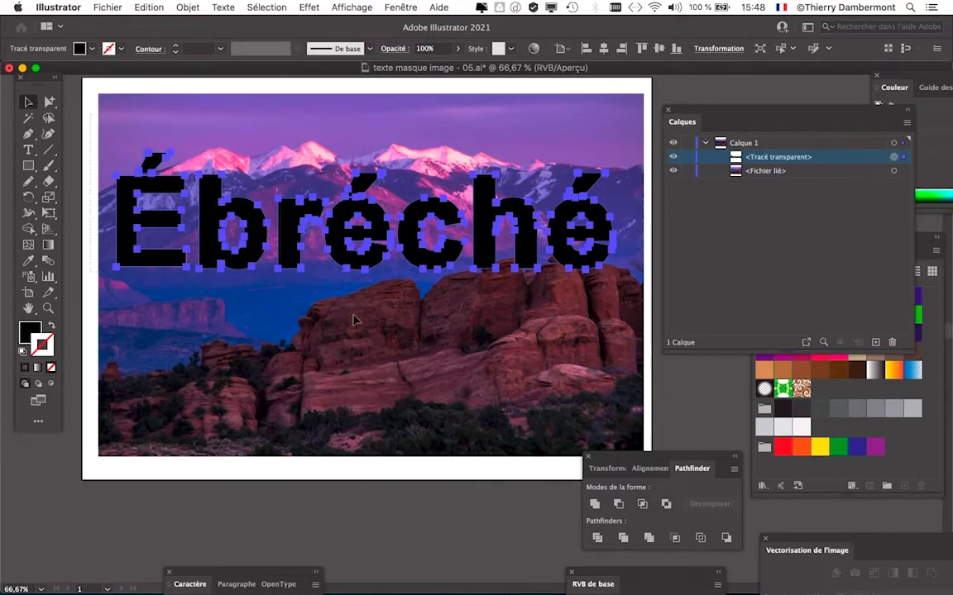
key(super+a)
click(187, 6)
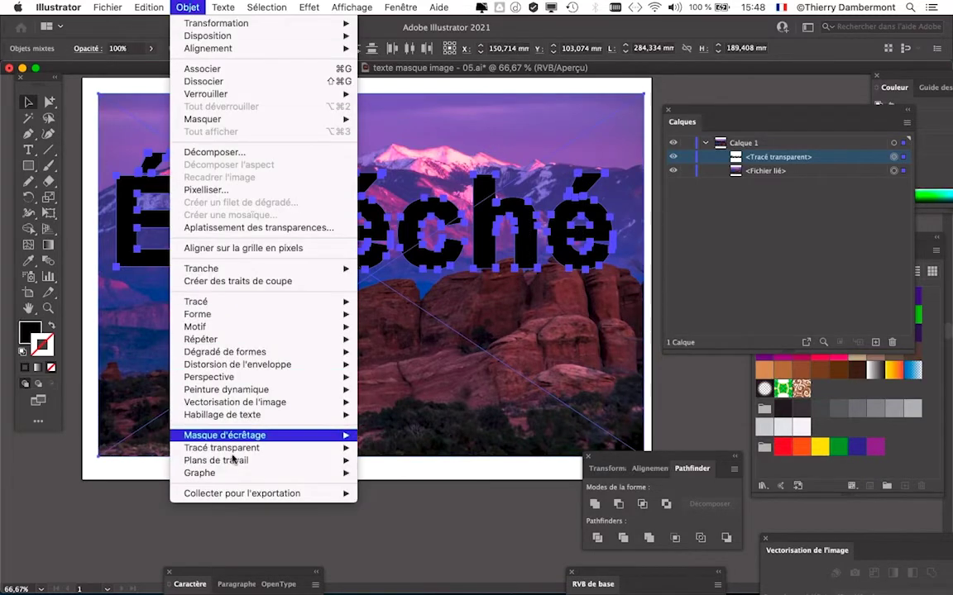
click(387, 435)
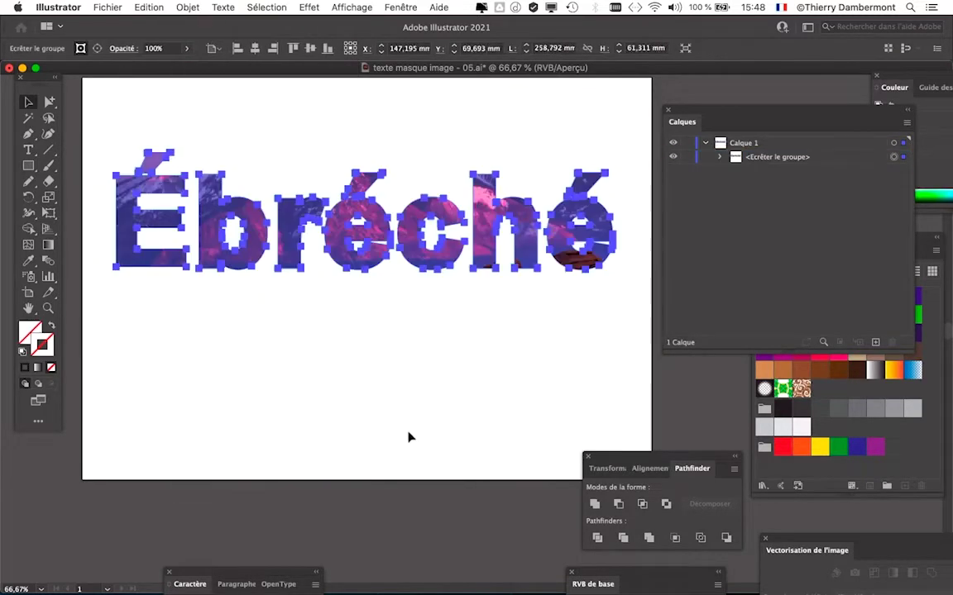
click(317, 303)
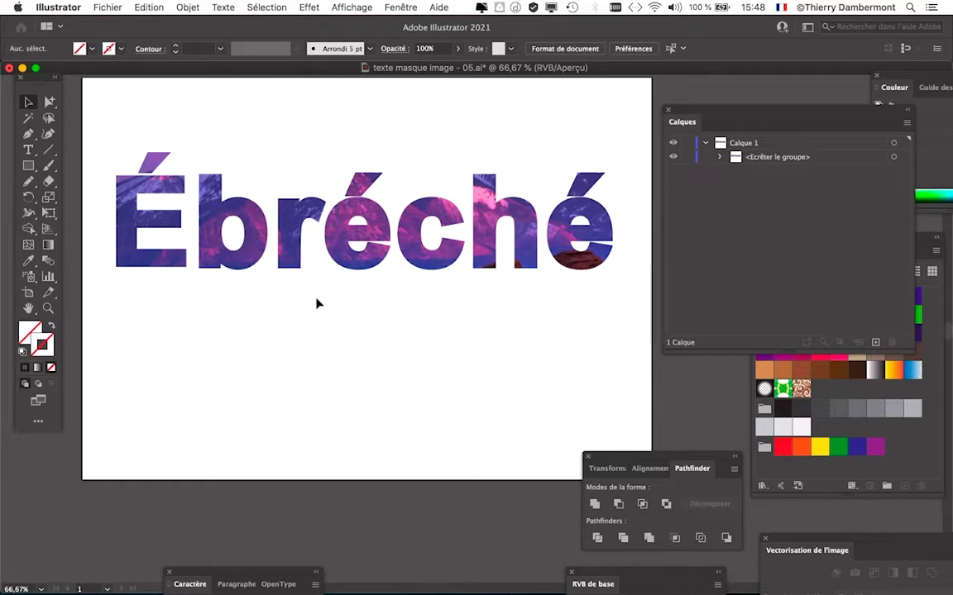
Save the document as texte masque image - 07.ai with default Illustrator options
click(106, 7)
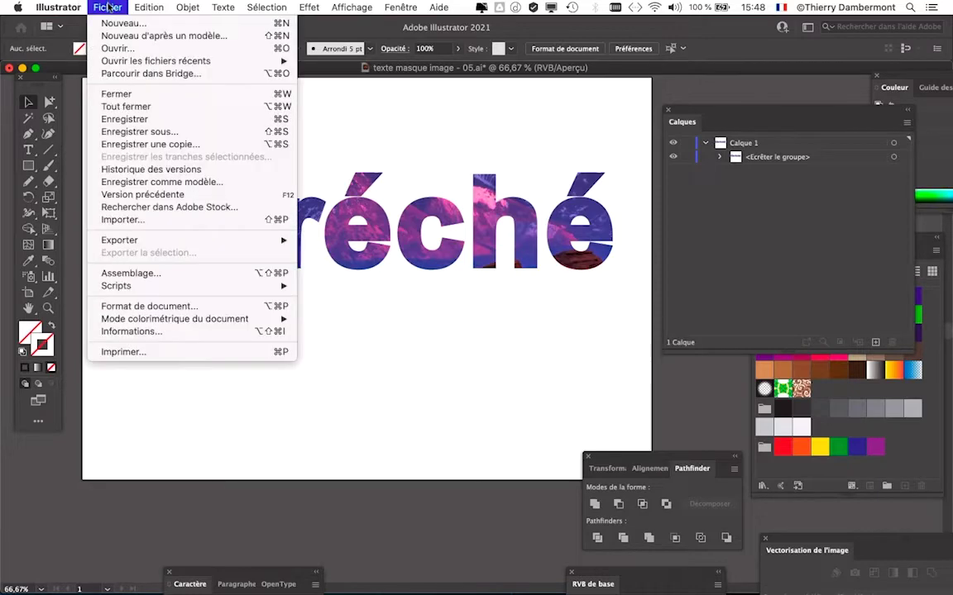
click(171, 126)
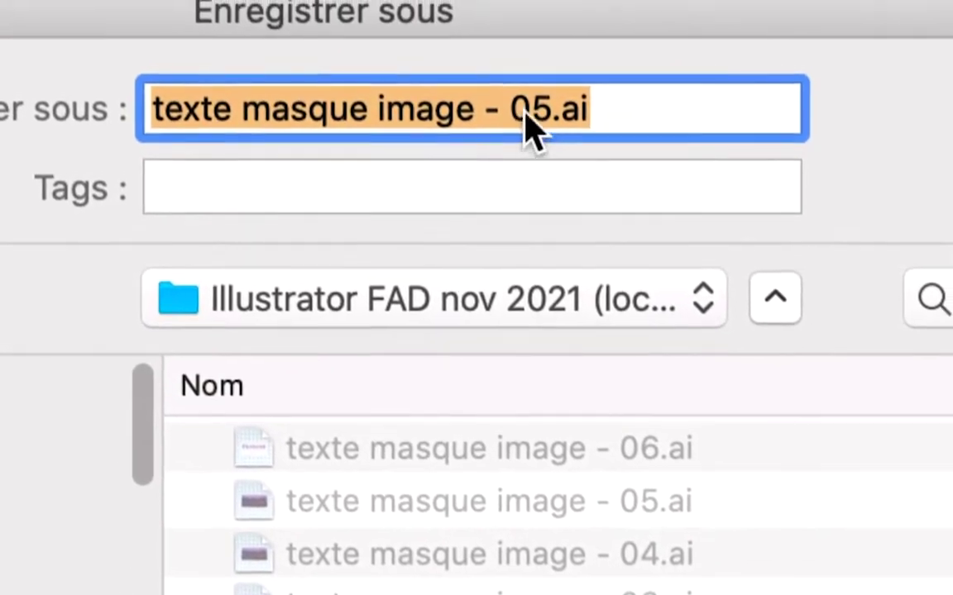
click(527, 111)
key(shift+Right)
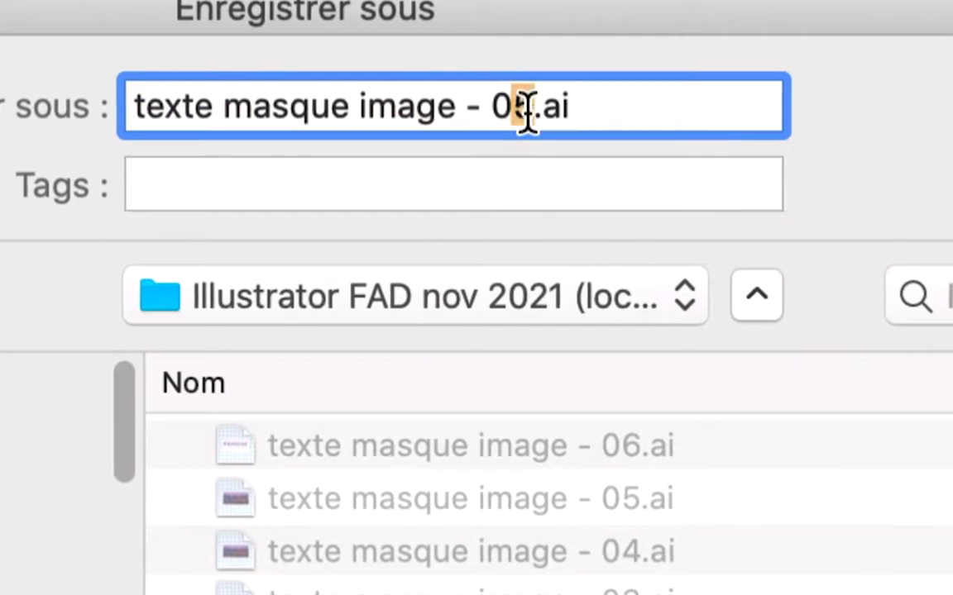
text(7)
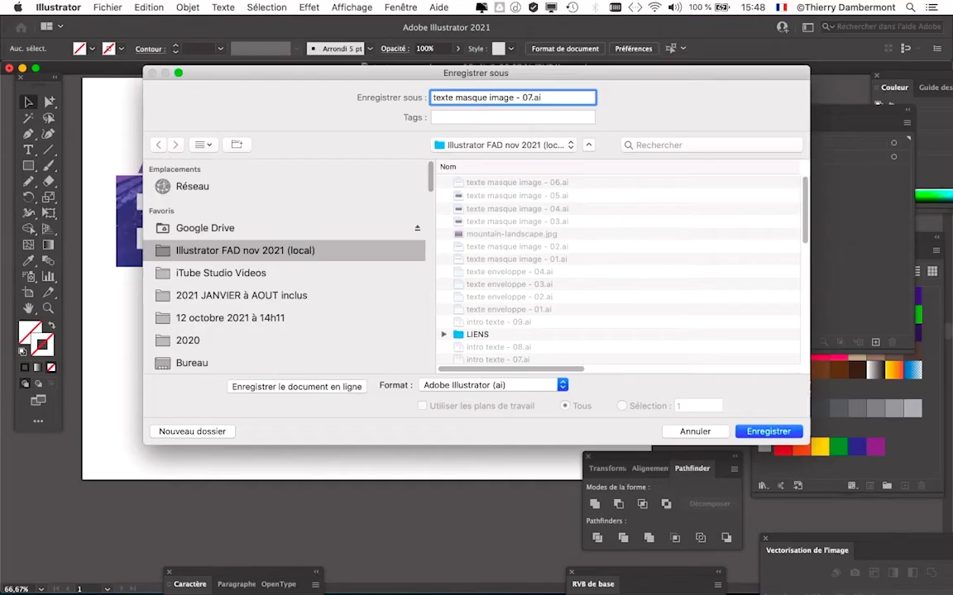
key(Return)
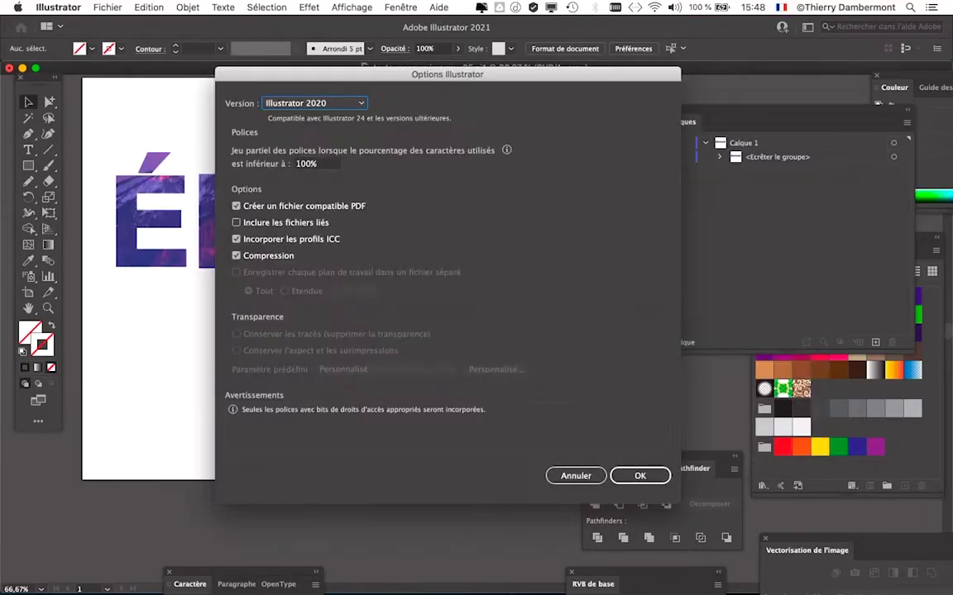
key(Return)
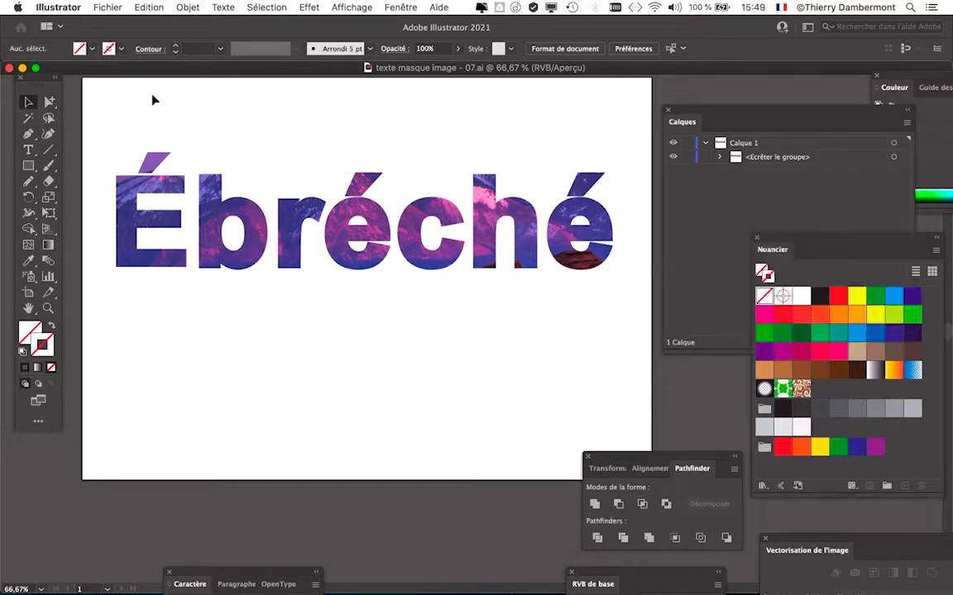
Expand <Ecrêter le groupe> in Calques and select the linked mountain-landscape.jpg photo alone
scroll(331, 314, down, 1)
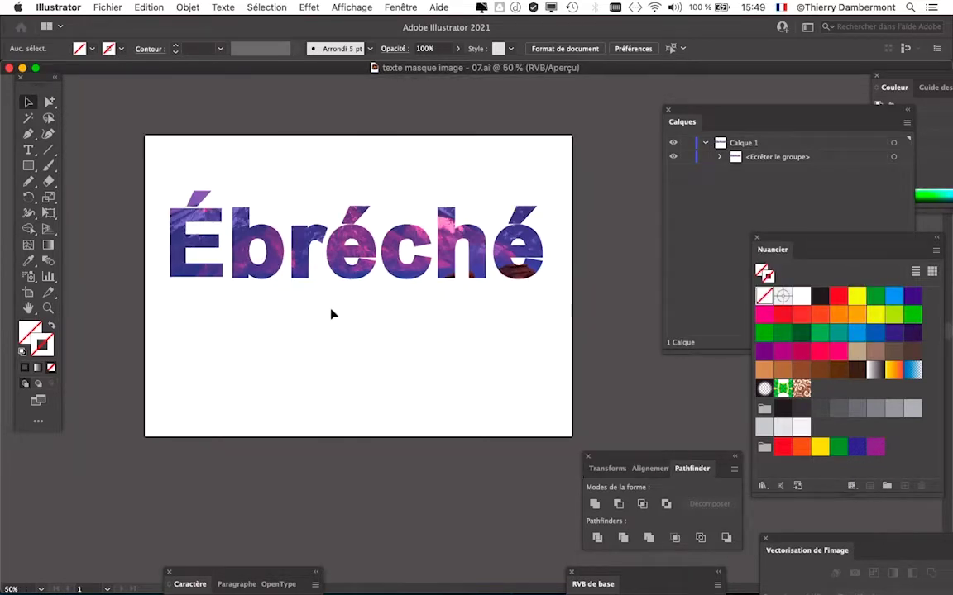
drag(697, 110, 602, 99)
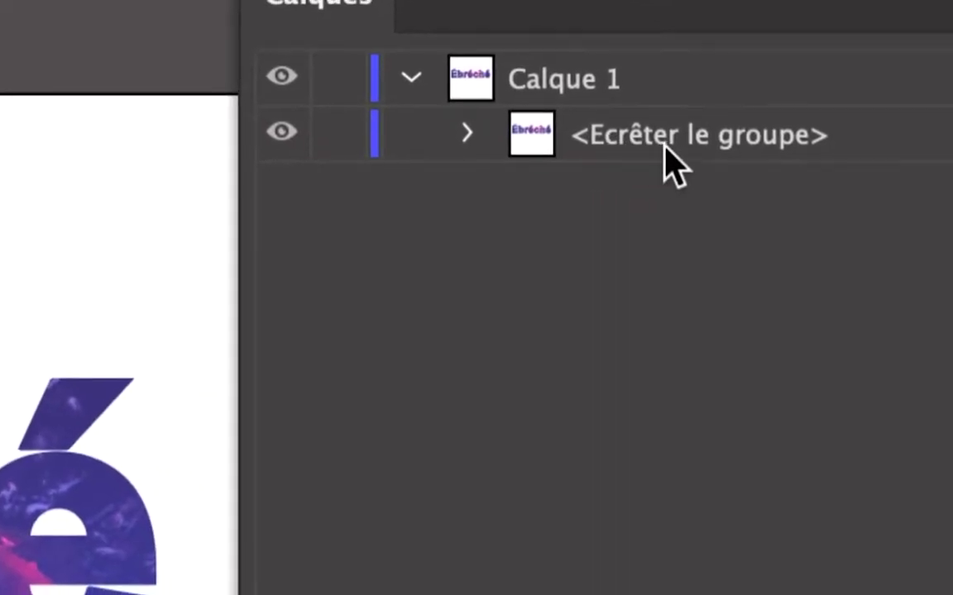
click(666, 147)
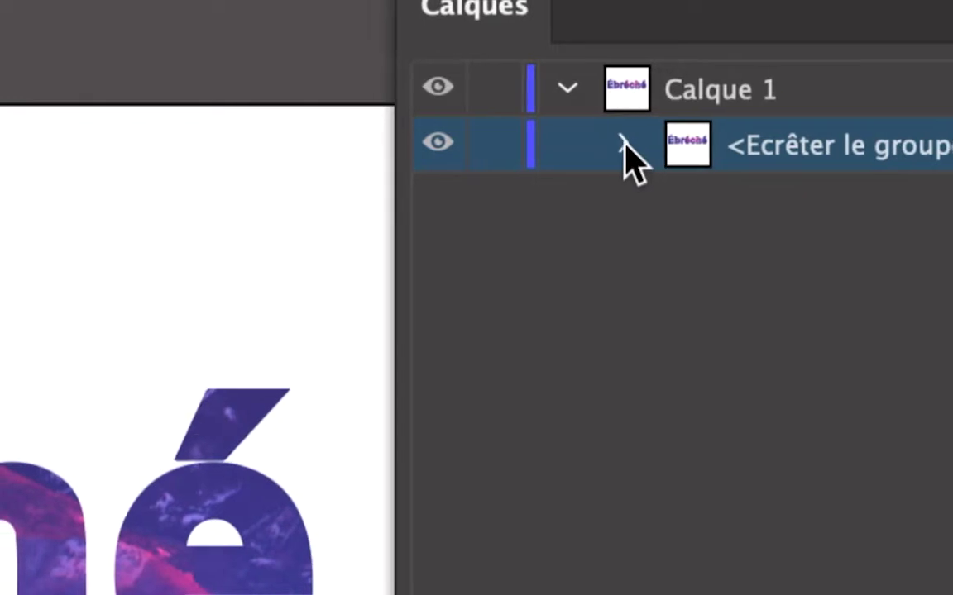
click(619, 143)
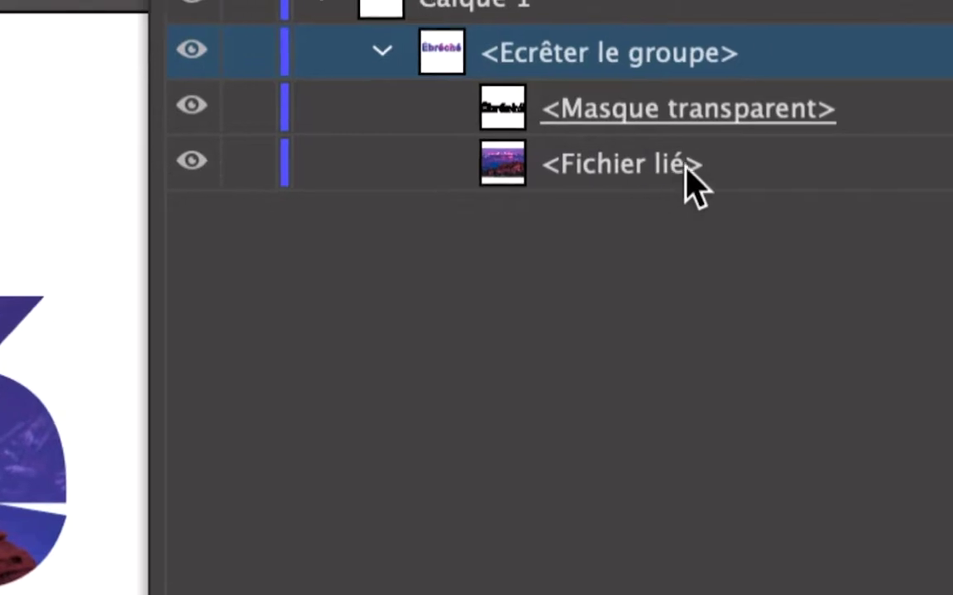
click(760, 162)
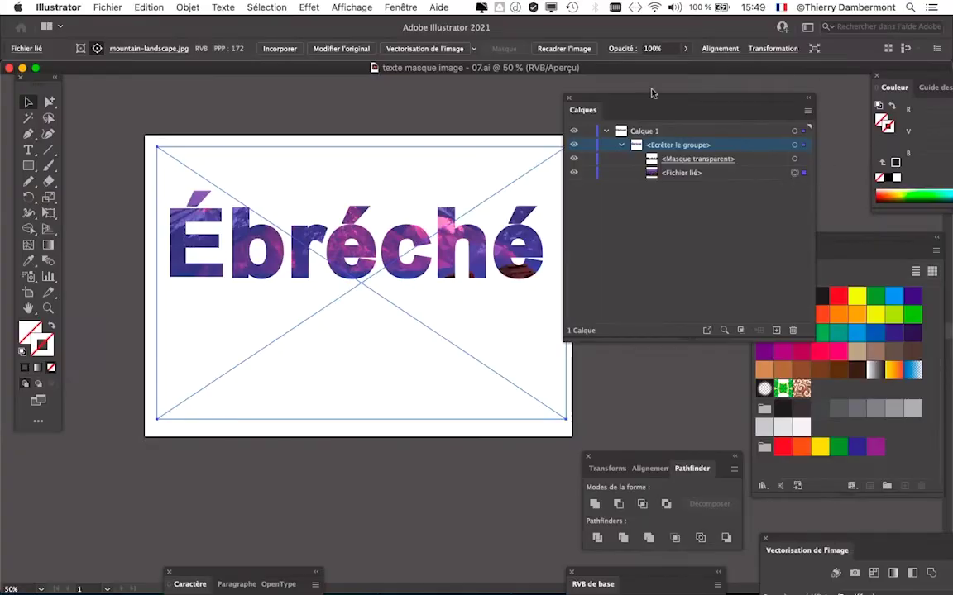
Drag the mountain photo to a new position inside the Ébréché letters
drag(650, 93, 757, 98)
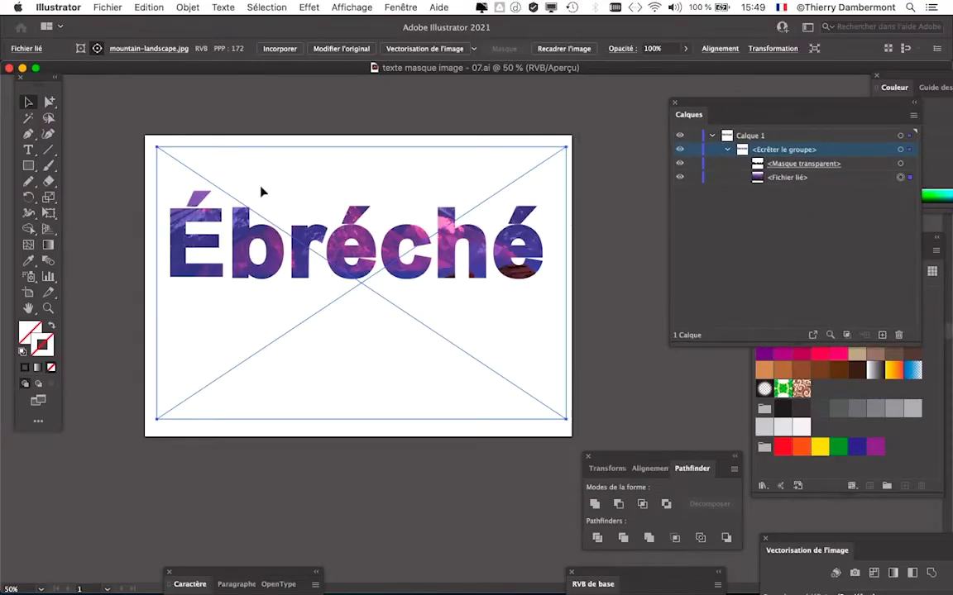
drag(260, 192, 252, 141)
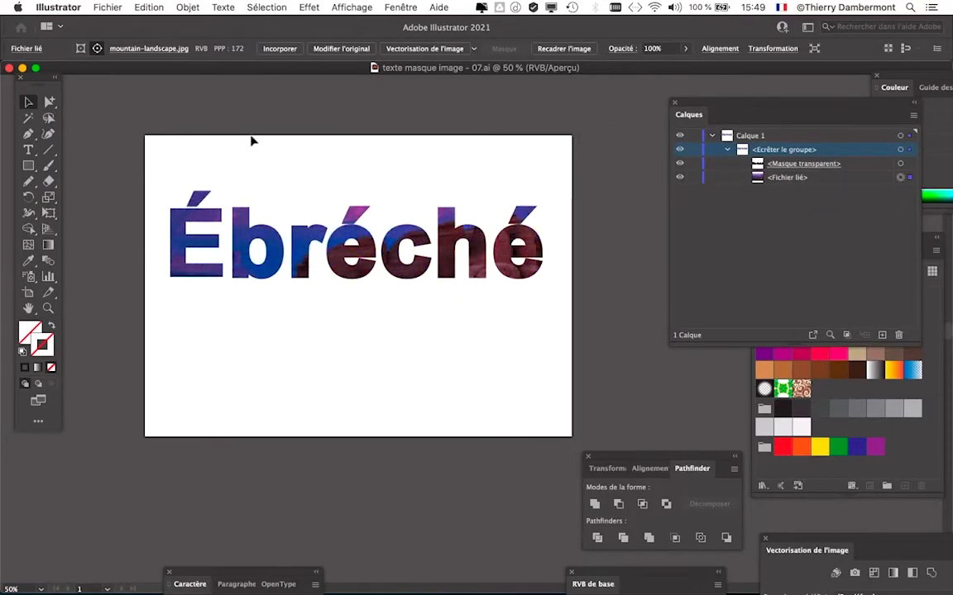
key(ctrl+1)
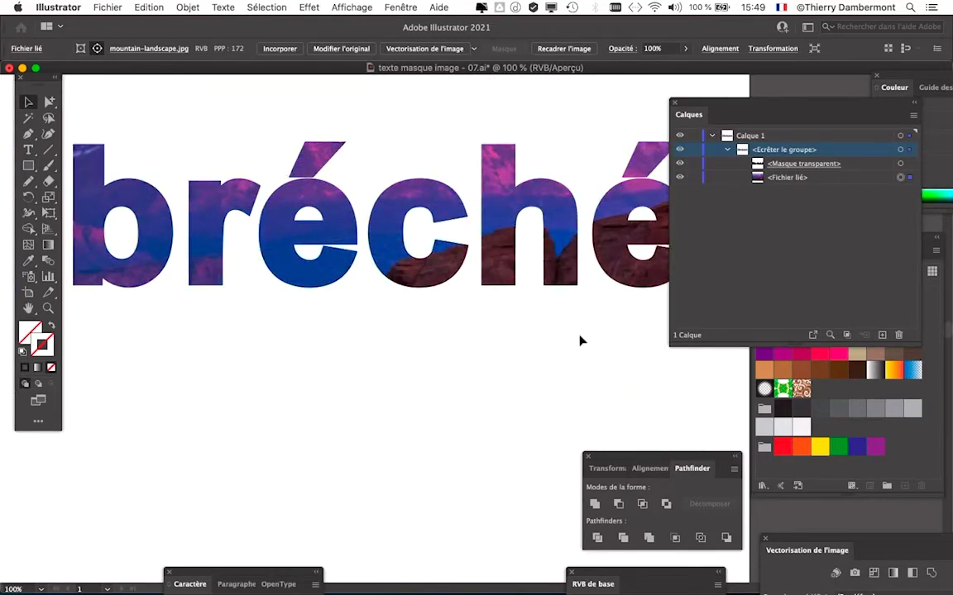
drag(580, 341, 493, 395)
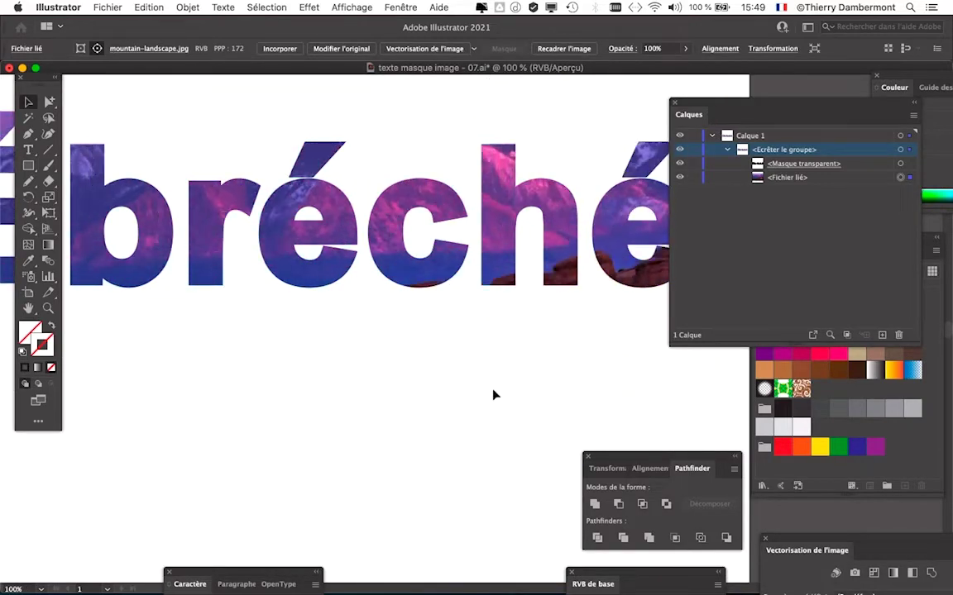
key(ctrl+minus)
key(ctrl+minus)
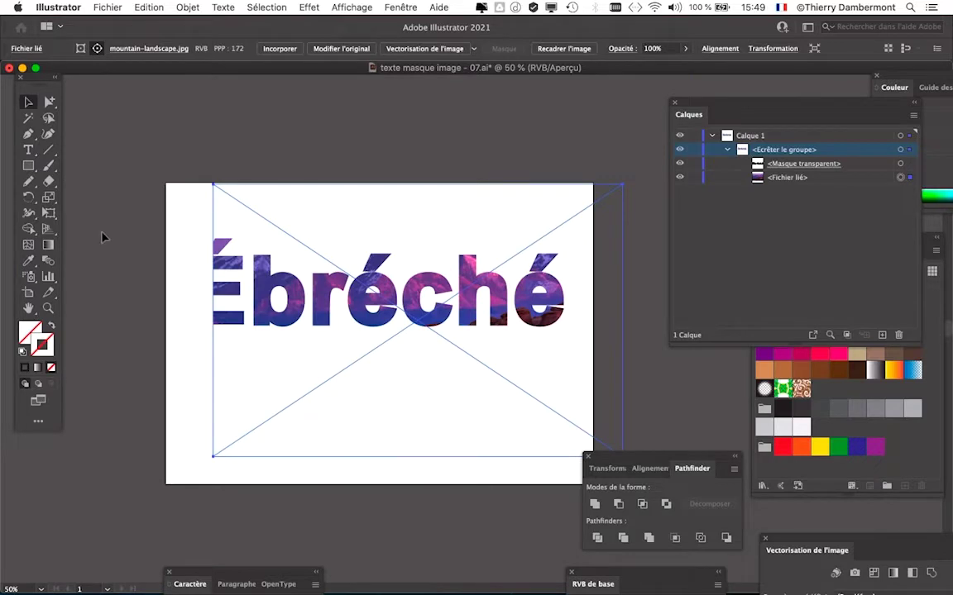
Enlarge the photo with Free Transform and shift it right and down within the letters
click(49, 213)
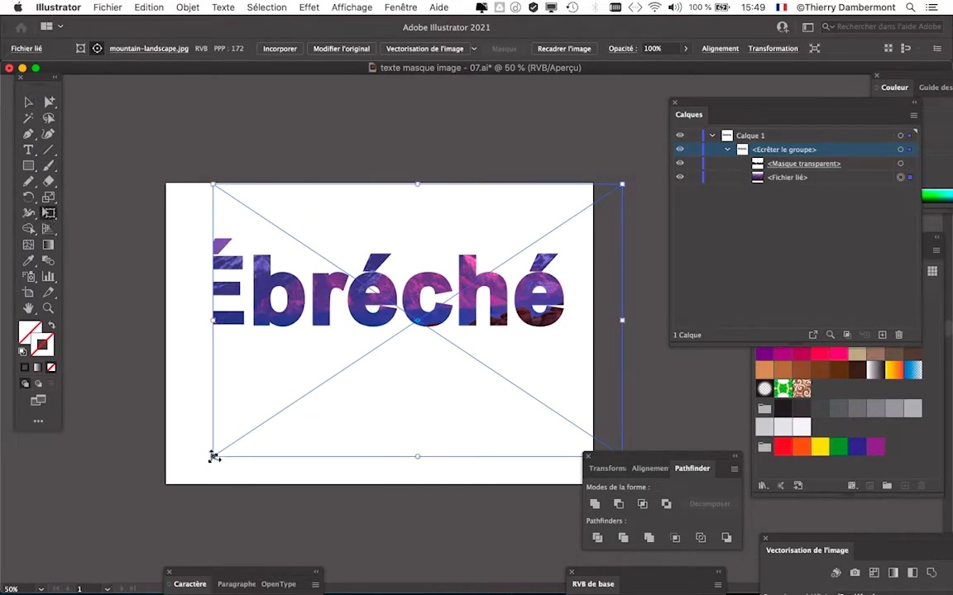
drag(213, 456, 141, 504)
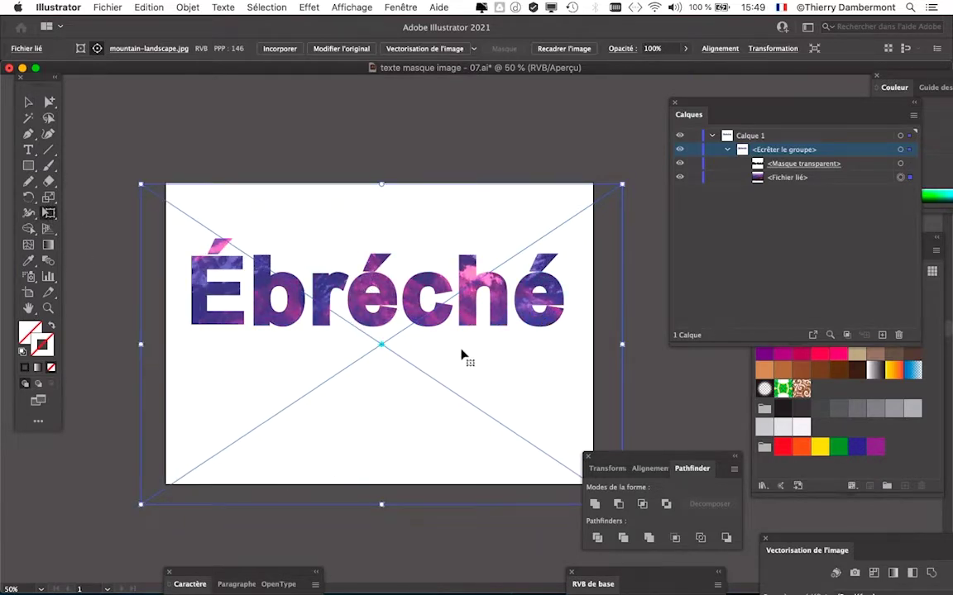
key(ctrl+minus)
drag(247, 239, 152, 205)
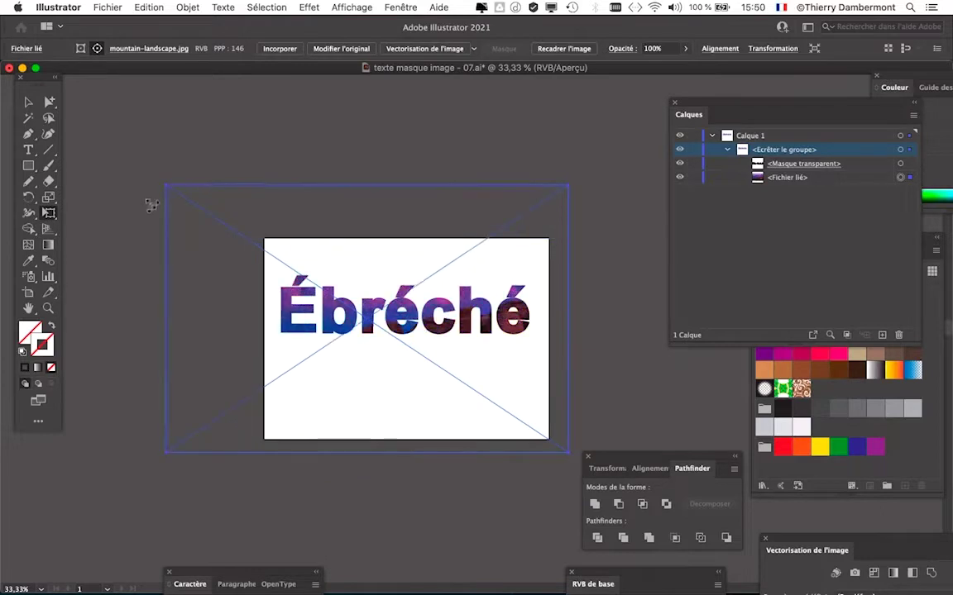
drag(407, 381, 450, 424)
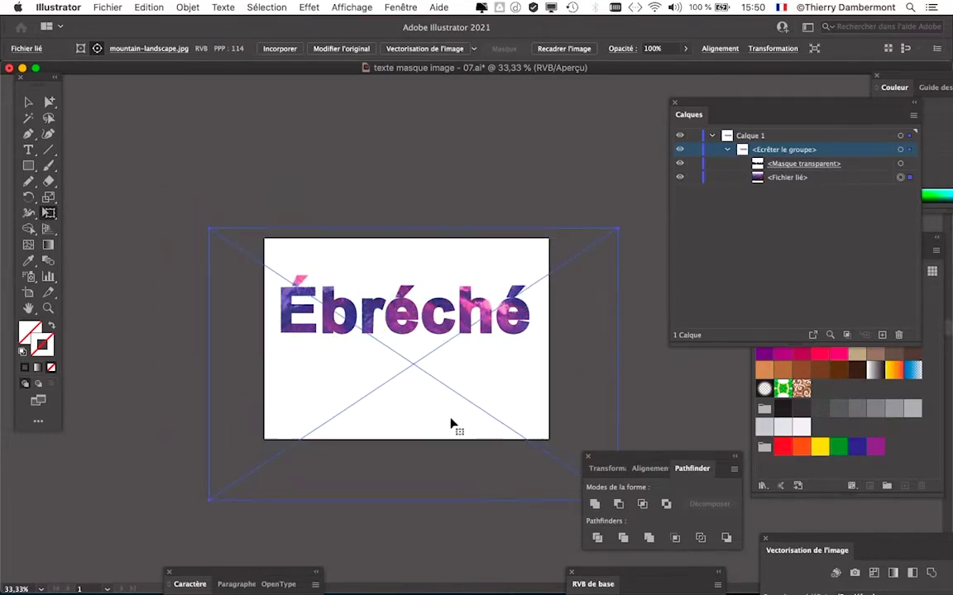
Zoom and pan along the word to check the photo placement, then deselect everything
scroll(361, 329, up, 2)
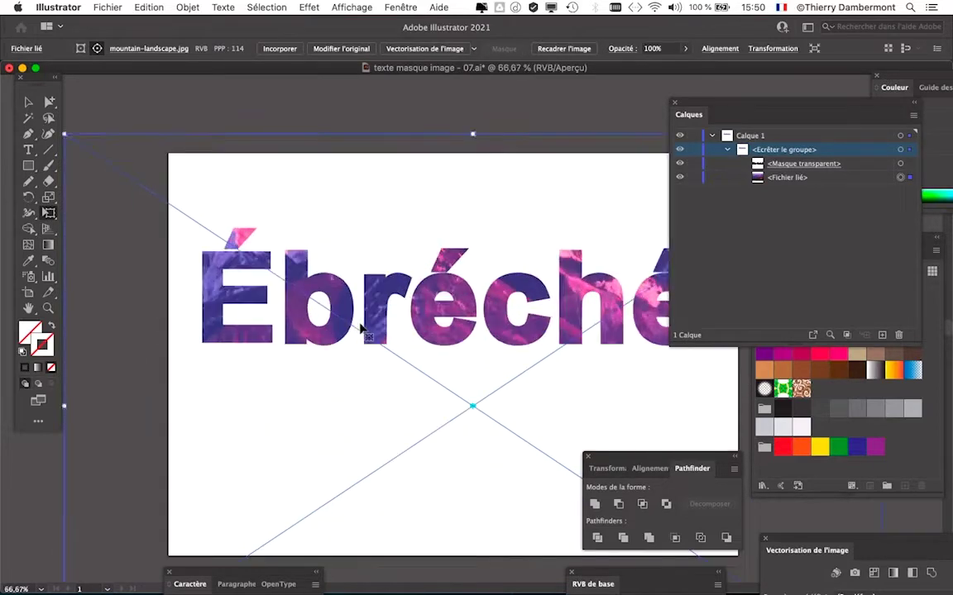
scroll(363, 329, up, 2)
scroll(401, 320, up, 1)
scroll(405, 318, up, 1)
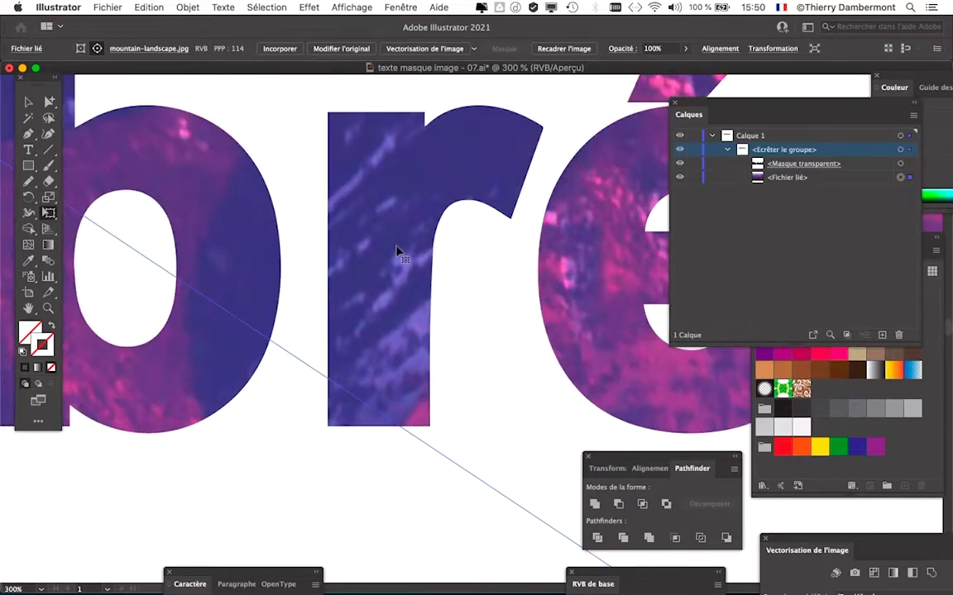
scroll(408, 315, down, 1)
scroll(408, 318, down, 1)
scroll(408, 320, down, 1)
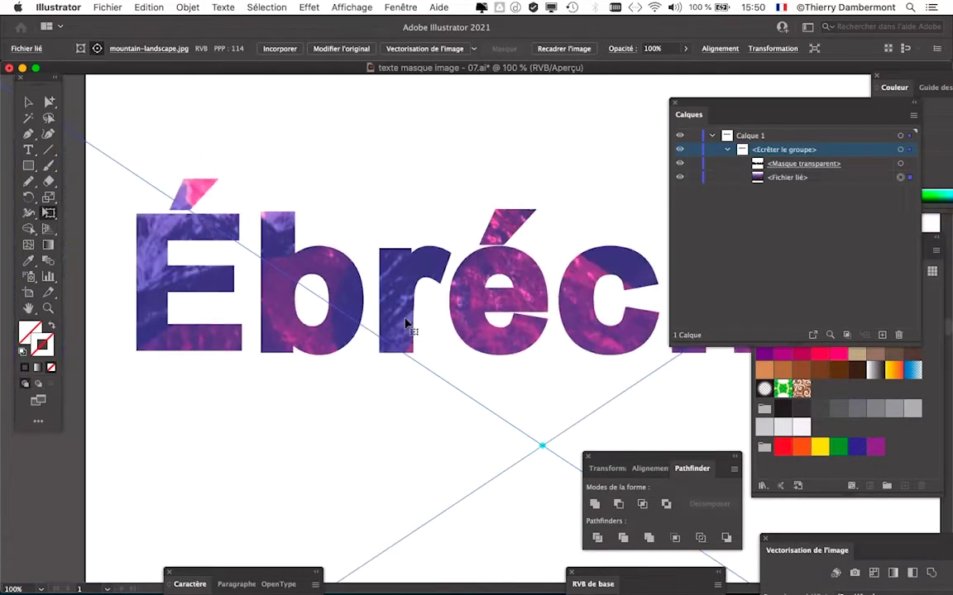
scroll(406, 326, down, 1)
mouse_move(447, 379)
mouse_down()
mouse_move(330, 346)
mouse_move(355, 368)
mouse_move(356, 405)
mouse_up()
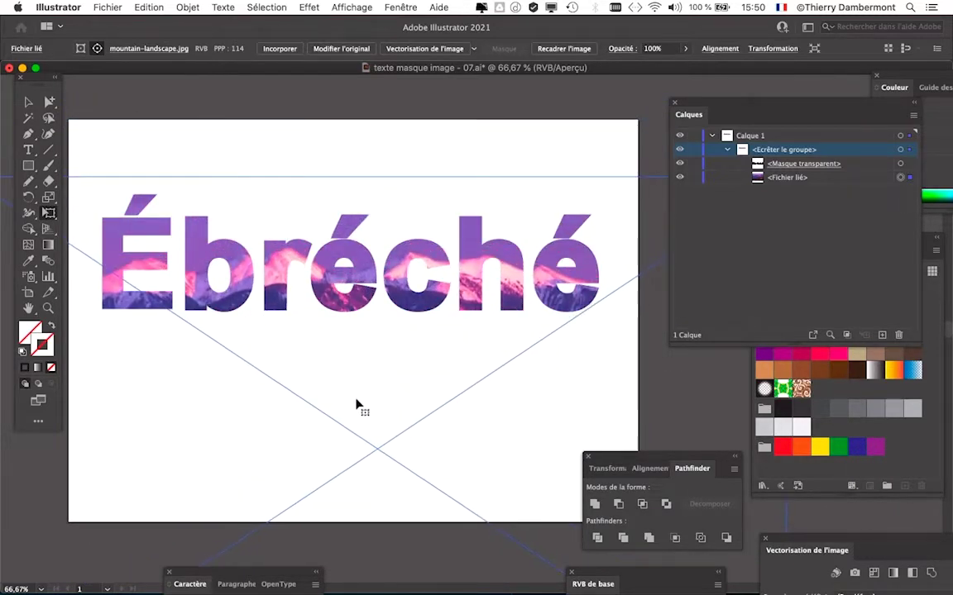
scroll(259, 269, up, 2)
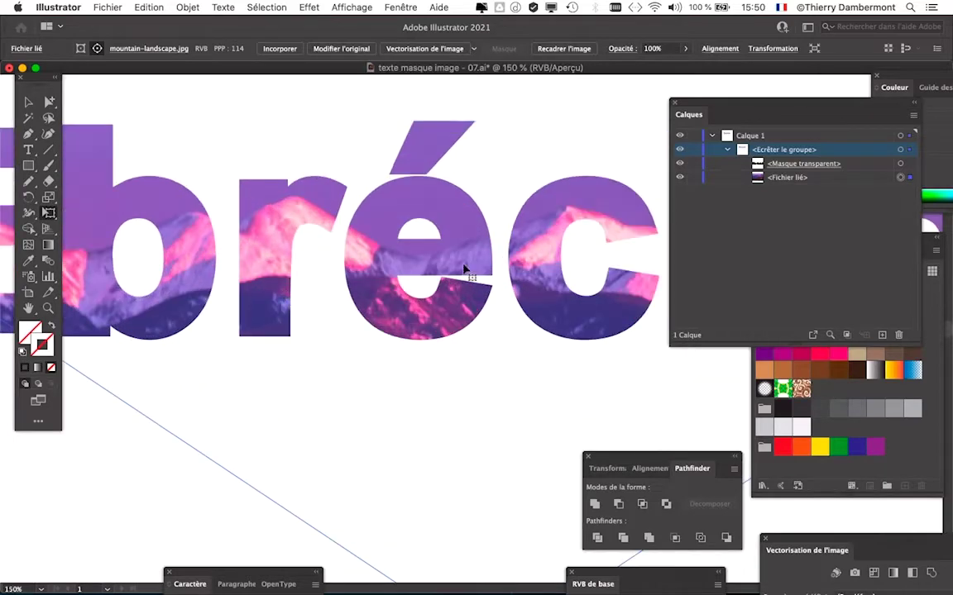
mouse_move(542, 323)
mouse_down()
mouse_move(253, 331)
mouse_move(623, 312)
mouse_up()
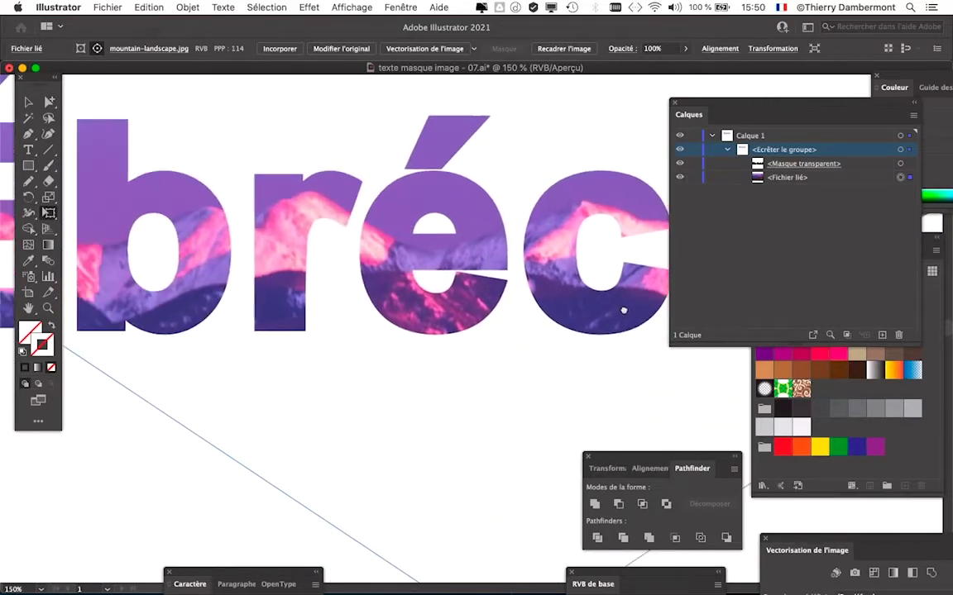
drag(292, 305, 579, 324)
scroll(482, 329, down, 3)
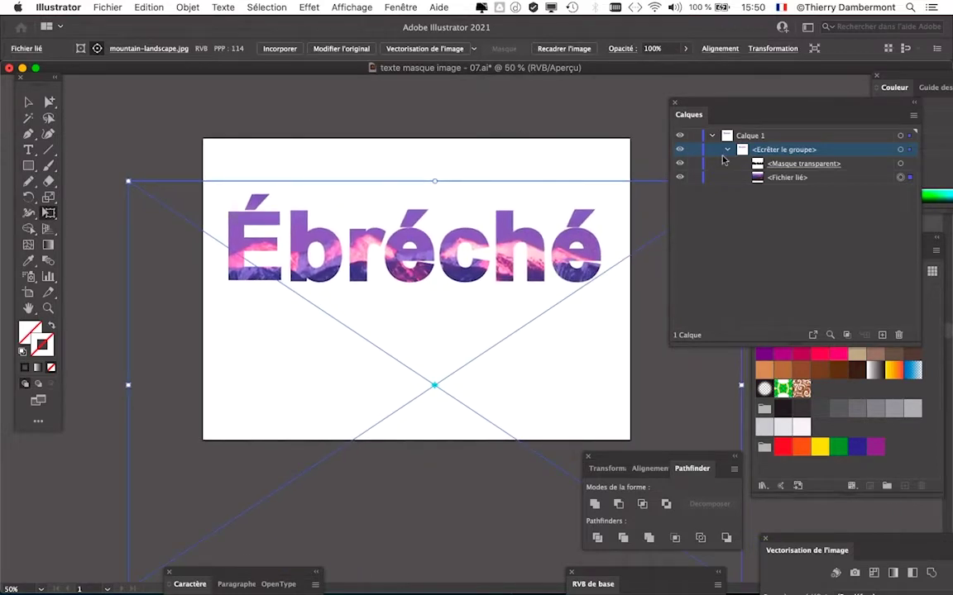
click(28, 101)
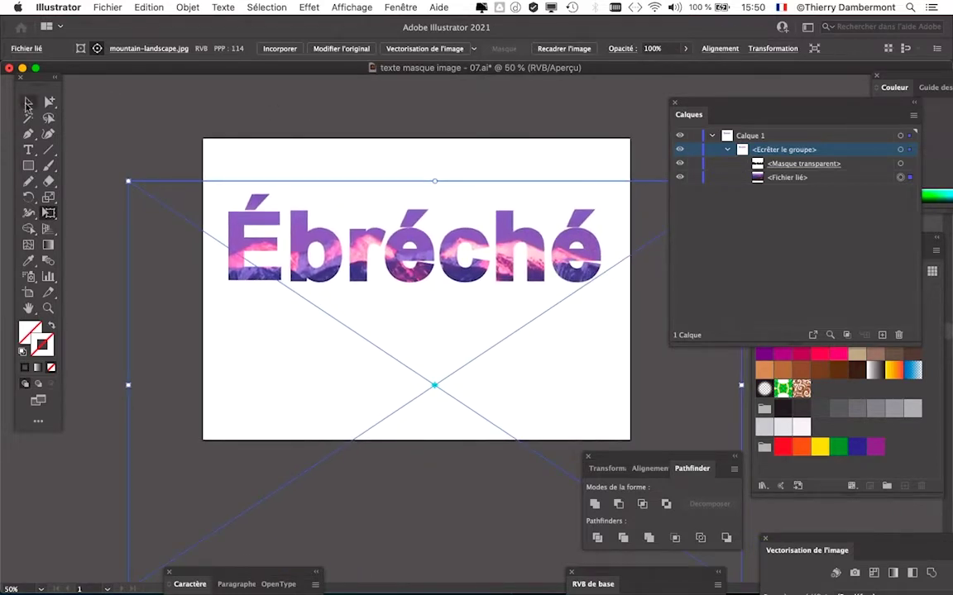
click(154, 103)
click(107, 7)
Save a new copy named texte masque image - 08.ai with default Illustrator options
click(153, 131)
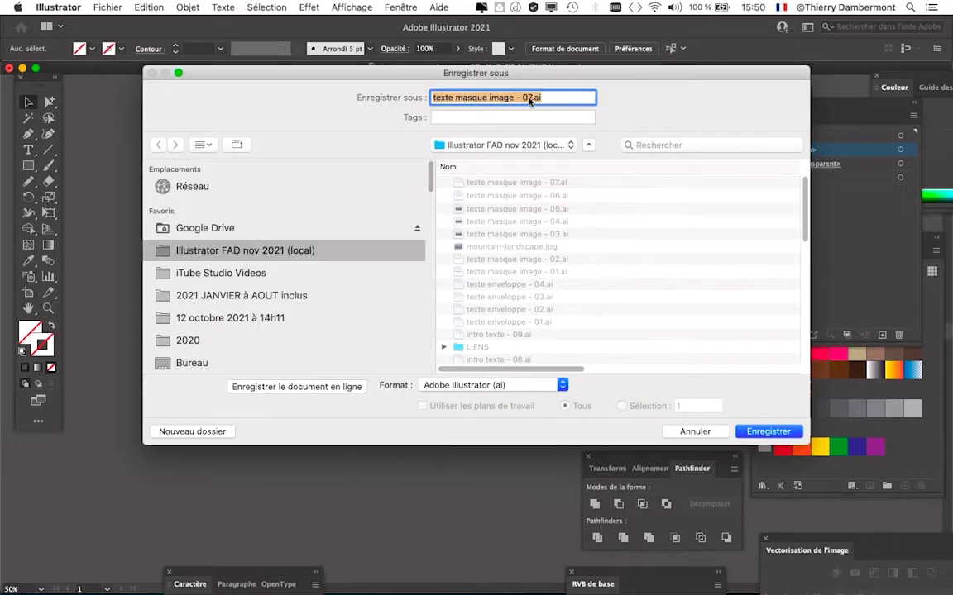
click(532, 100)
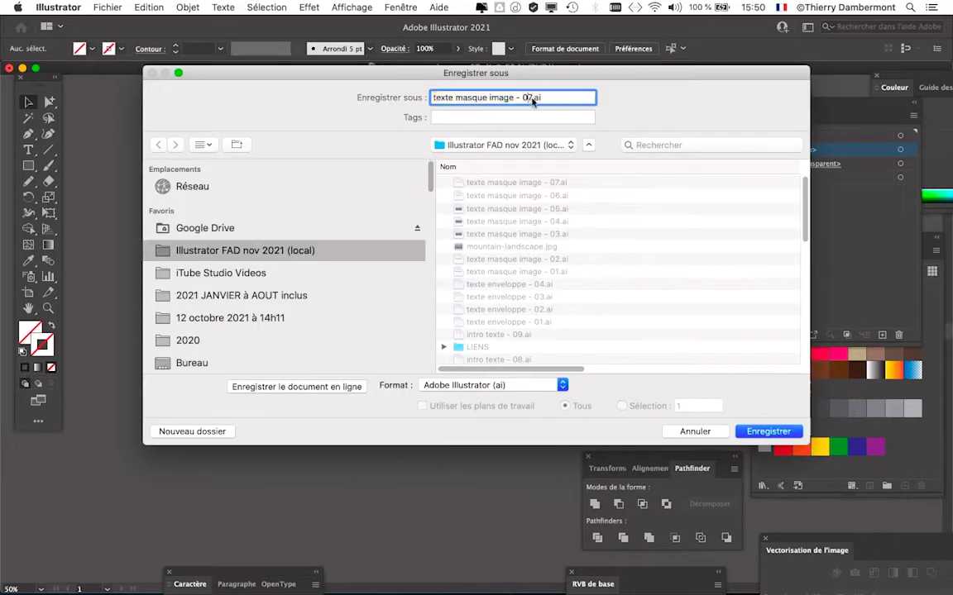
key(BackSpace)
text(8)
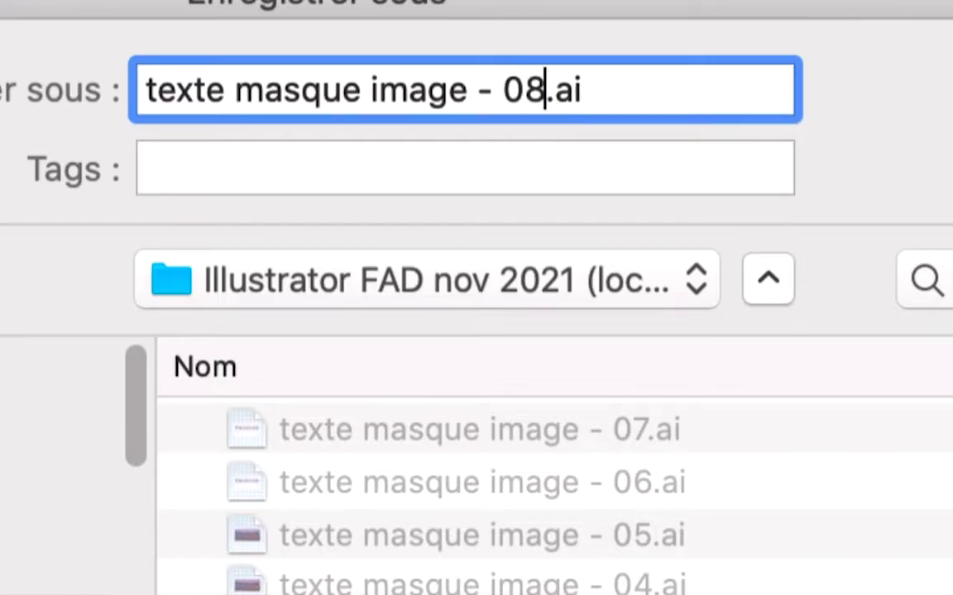
click(784, 430)
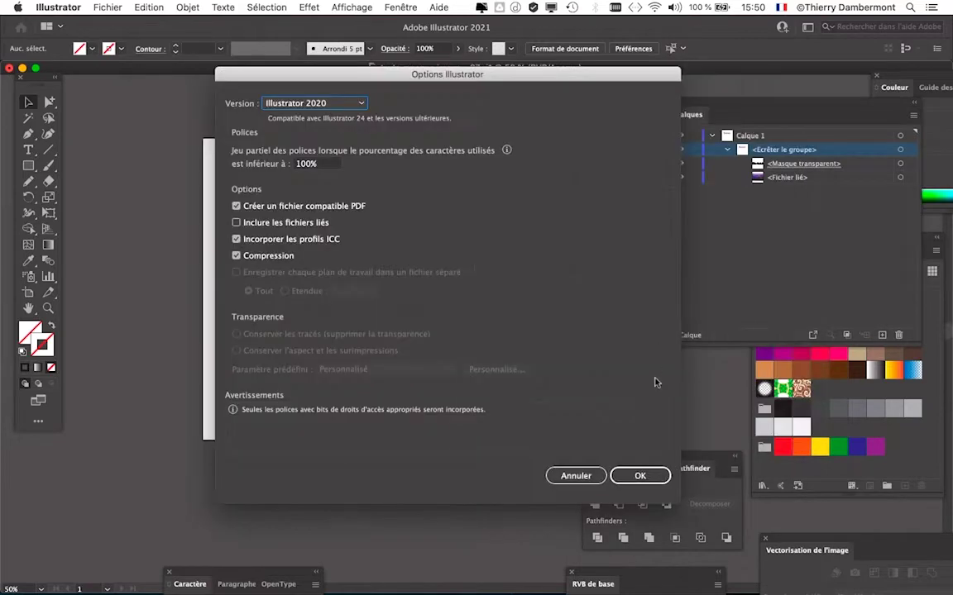
click(637, 473)
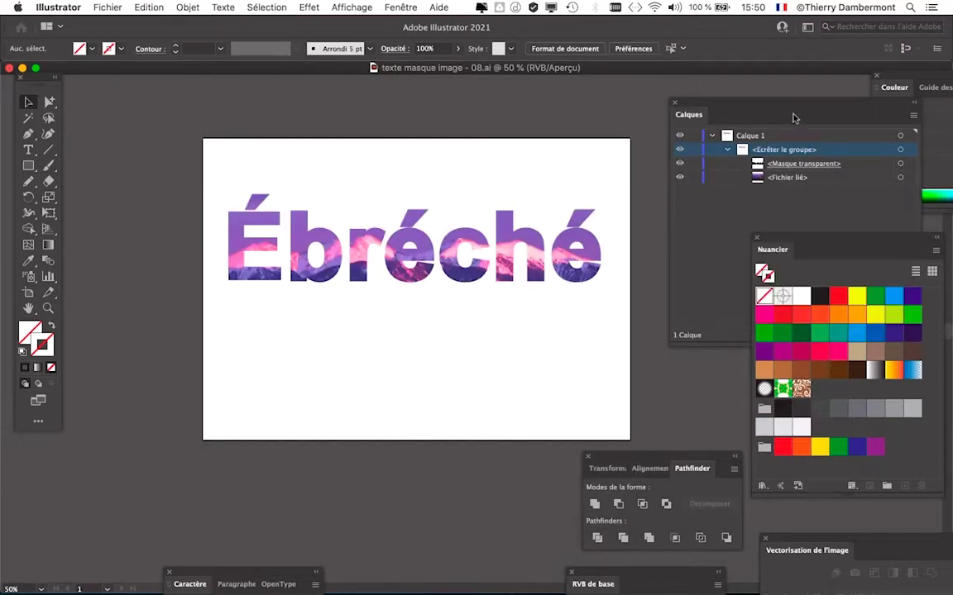
Target <Masque transparent> and give the letters a dark purple C=100 M=100 J=25 N=25 stroke
drag(778, 105, 708, 101)
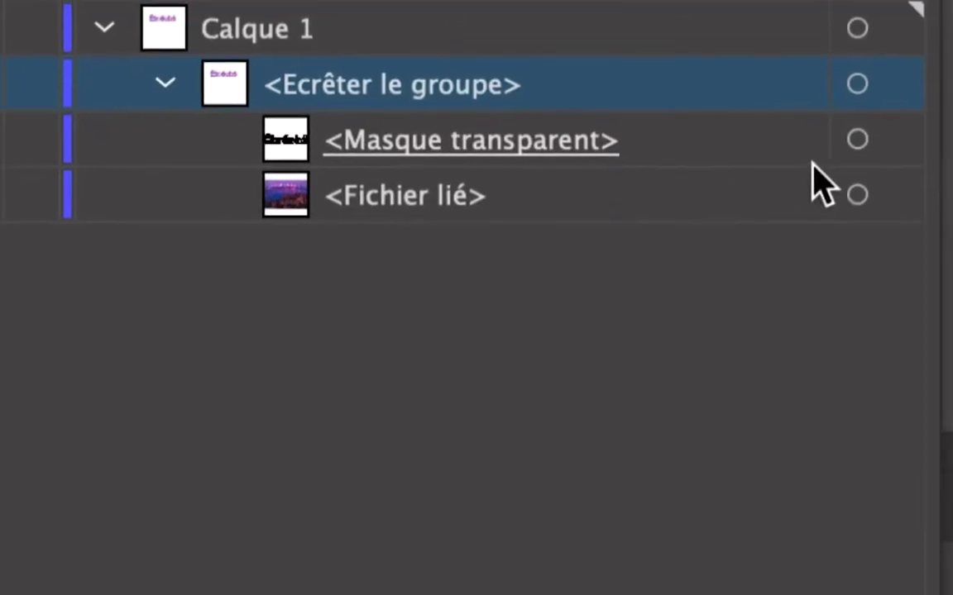
click(818, 151)
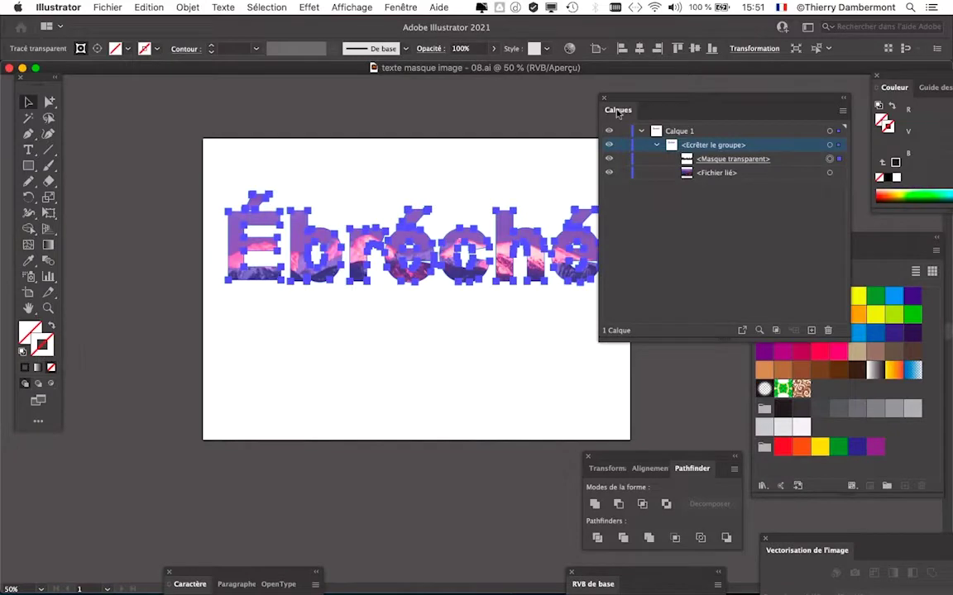
drag(648, 101, 309, 480)
drag(785, 241, 662, 123)
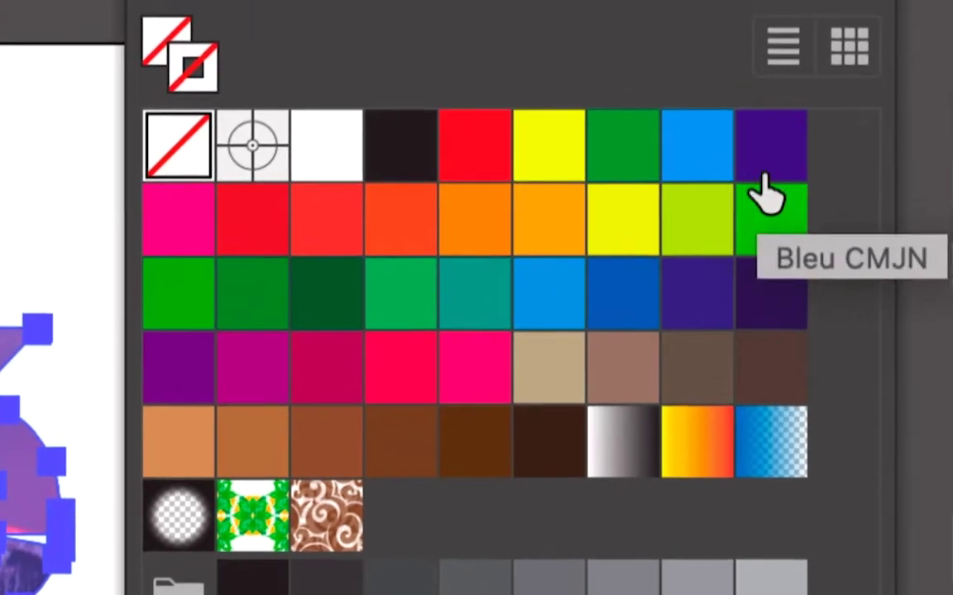
click(762, 177)
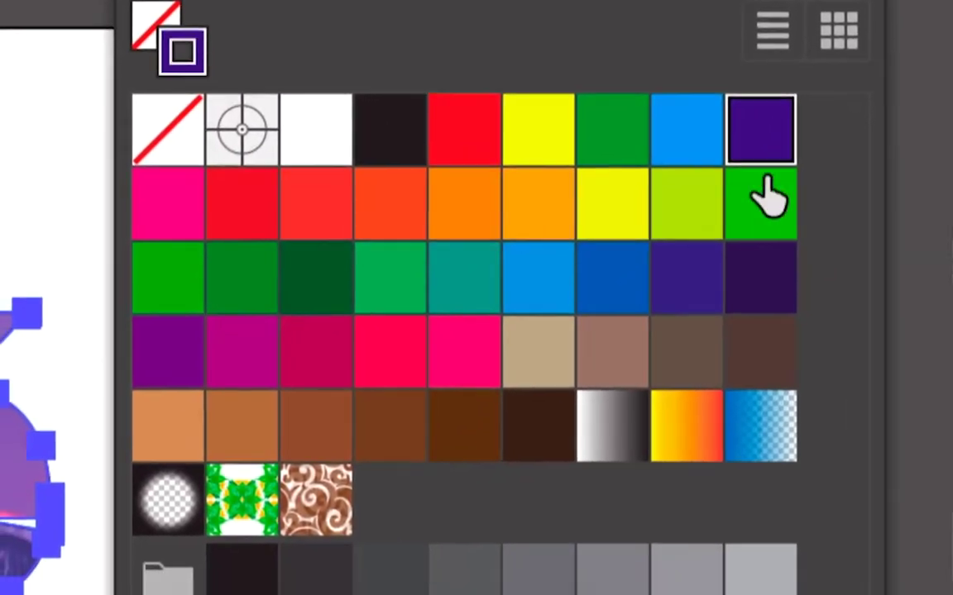
click(764, 203)
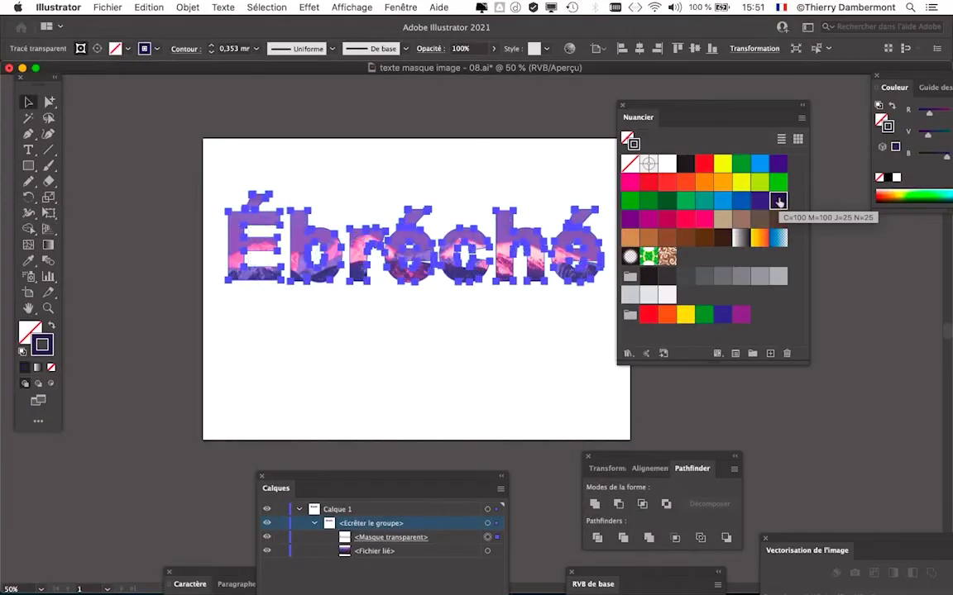
In the Contour panel, set Graisse to 2 mm and align the stroke outside
drag(663, 107, 749, 118)
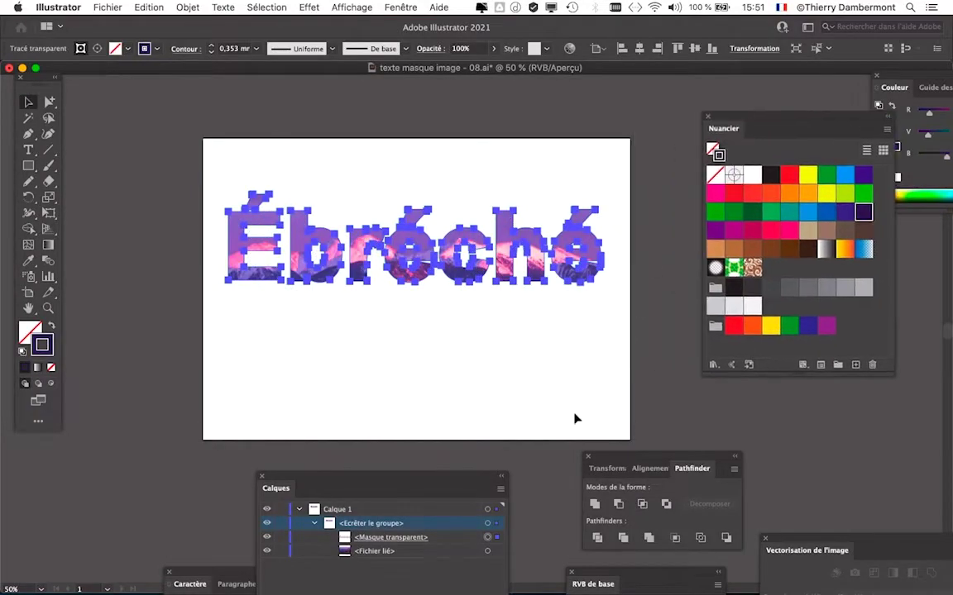
click(400, 7)
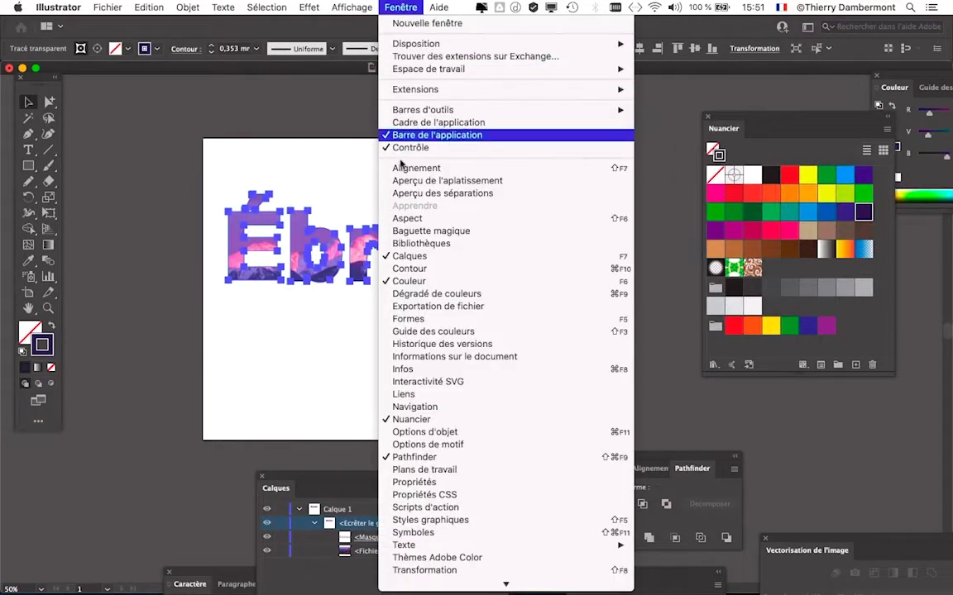
click(436, 268)
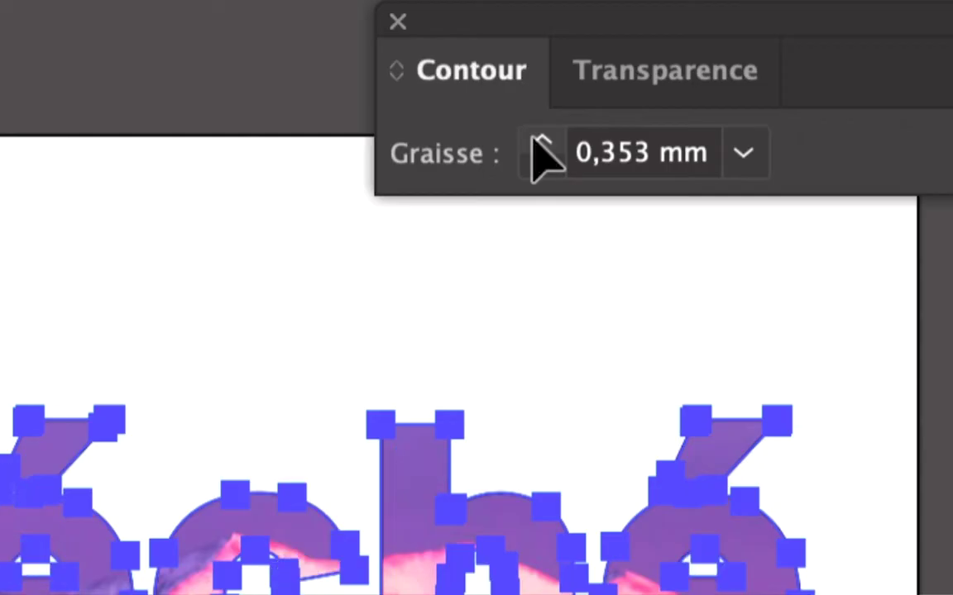
click(542, 147)
text(2)
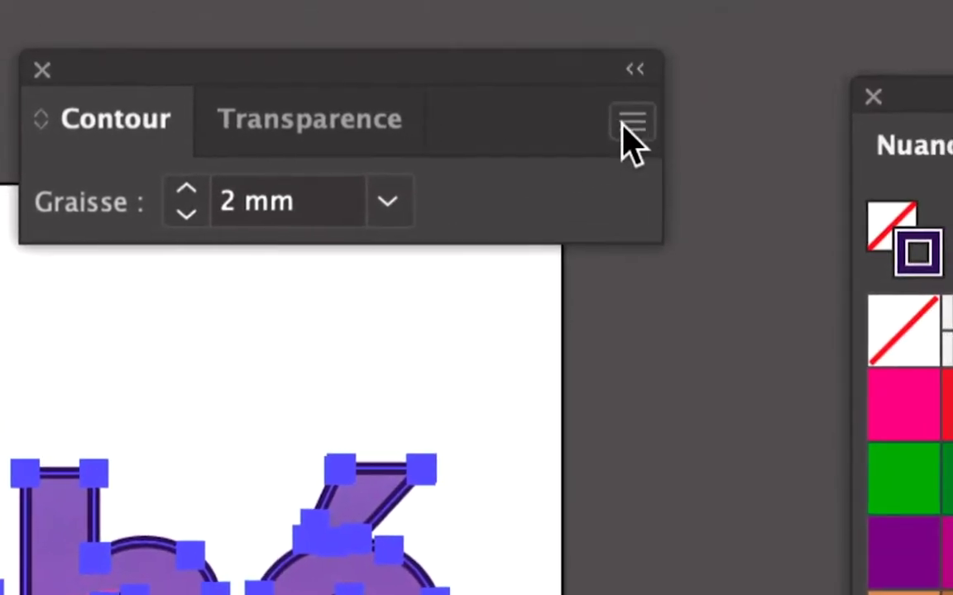
click(623, 126)
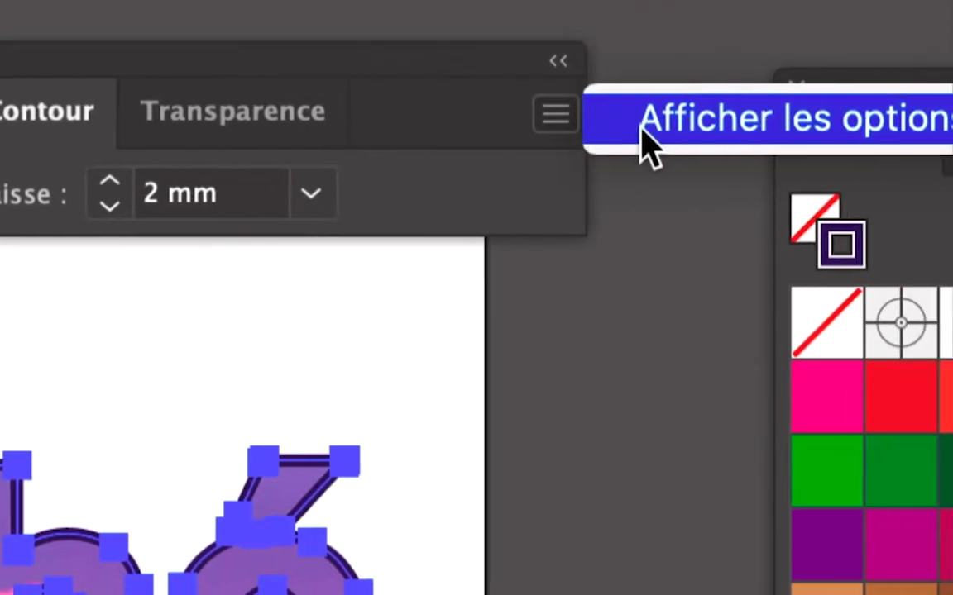
click(645, 142)
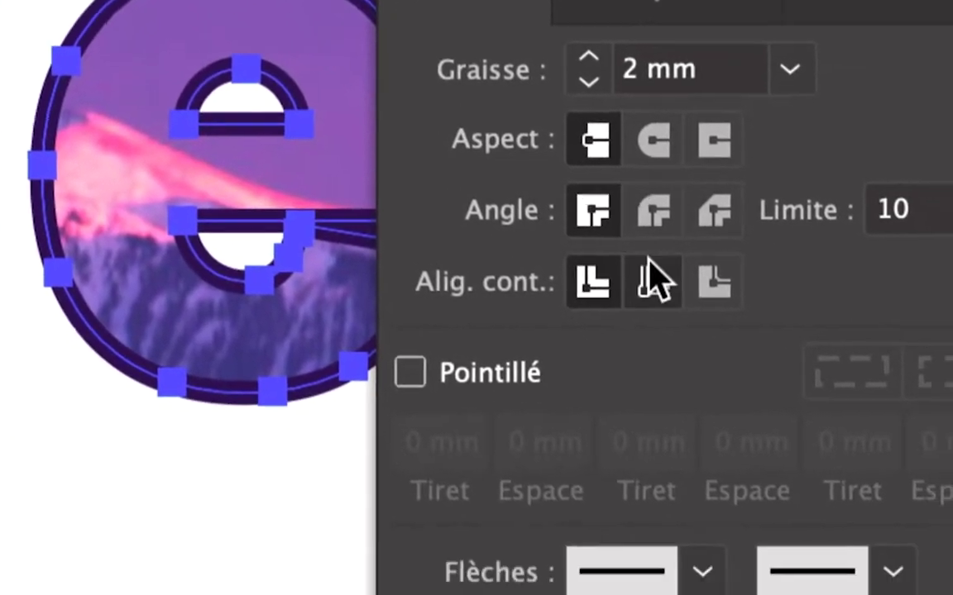
click(650, 263)
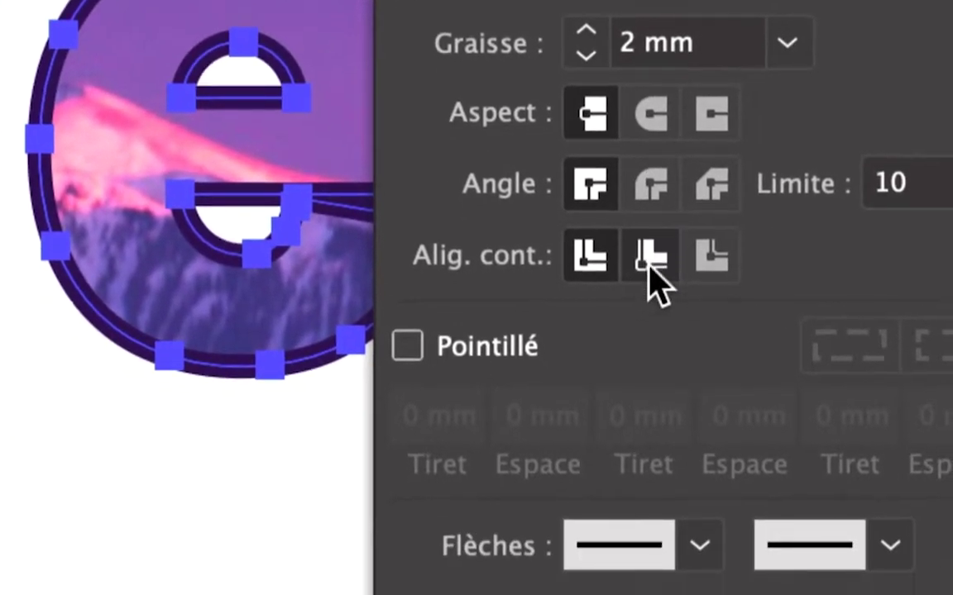
click(666, 278)
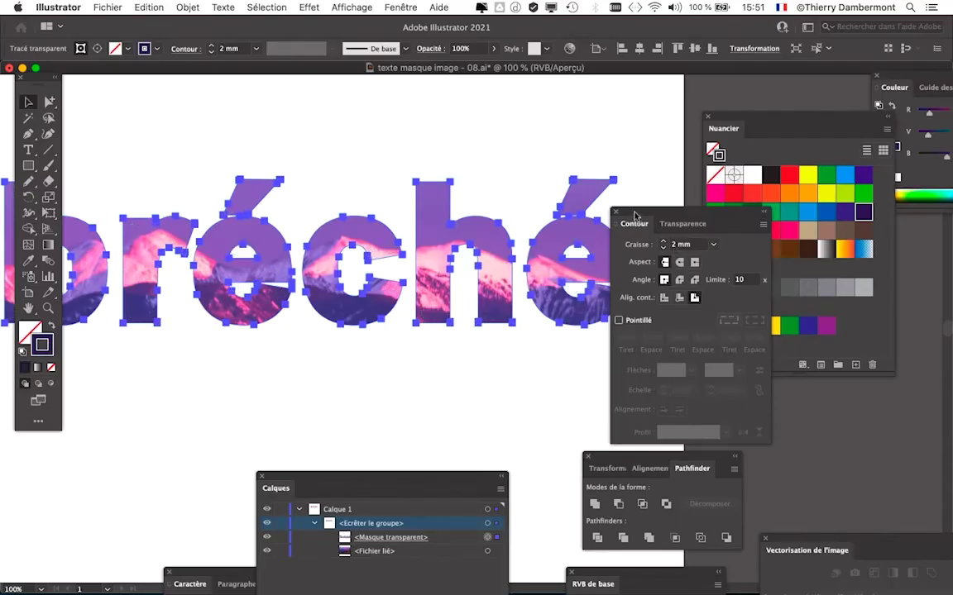
Target the <Masque transparent> path in Calques for stroke editing
drag(634, 215, 185, 102)
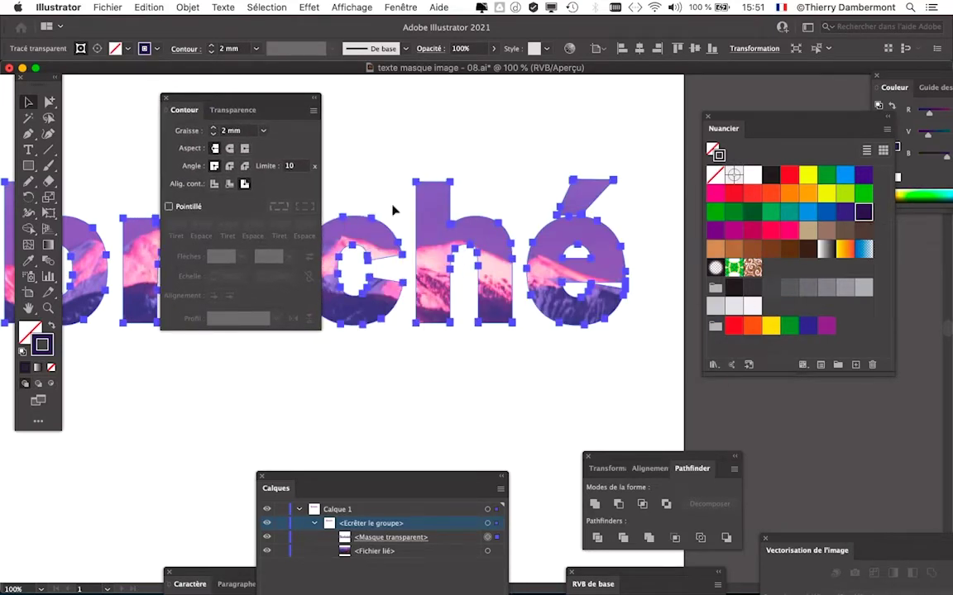
click(371, 138)
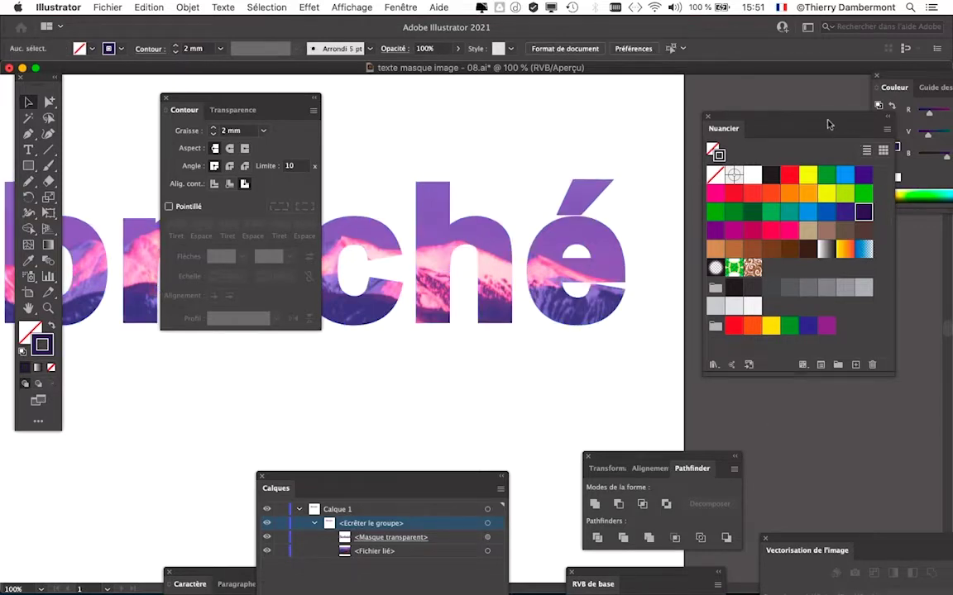
mouse_move(461, 482)
mouse_down()
mouse_move(525, 394)
mouse_move(615, 131)
mouse_up()
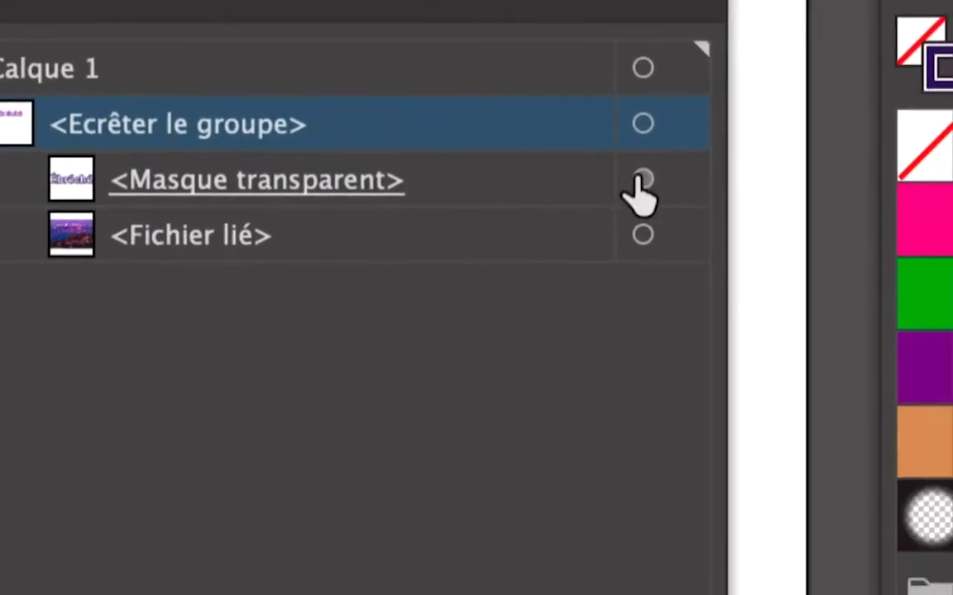
click(641, 184)
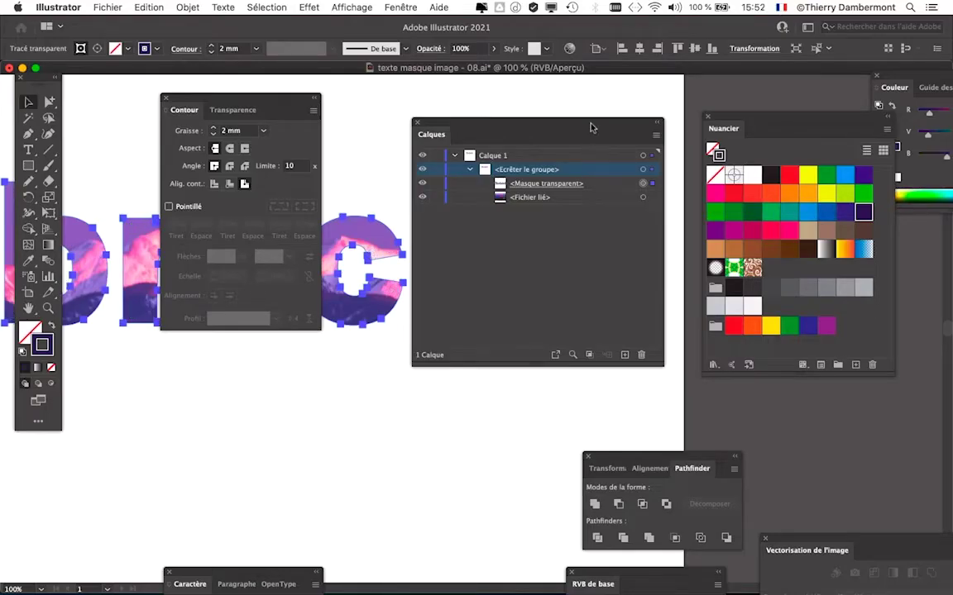
drag(591, 126, 457, 374)
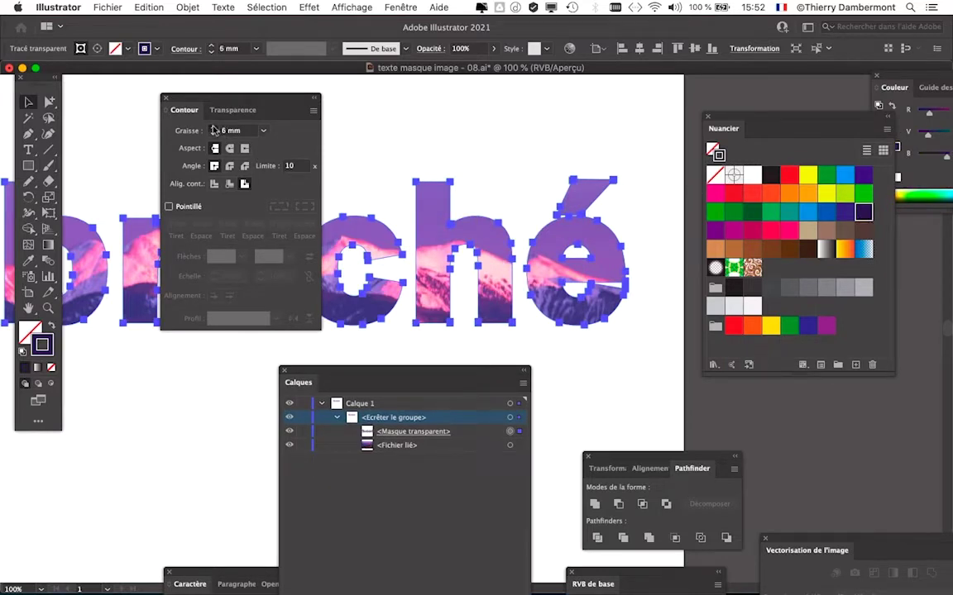
Clear the mask outline stroke, reapply dark purple, and set its weight to 4 mm
click(214, 135)
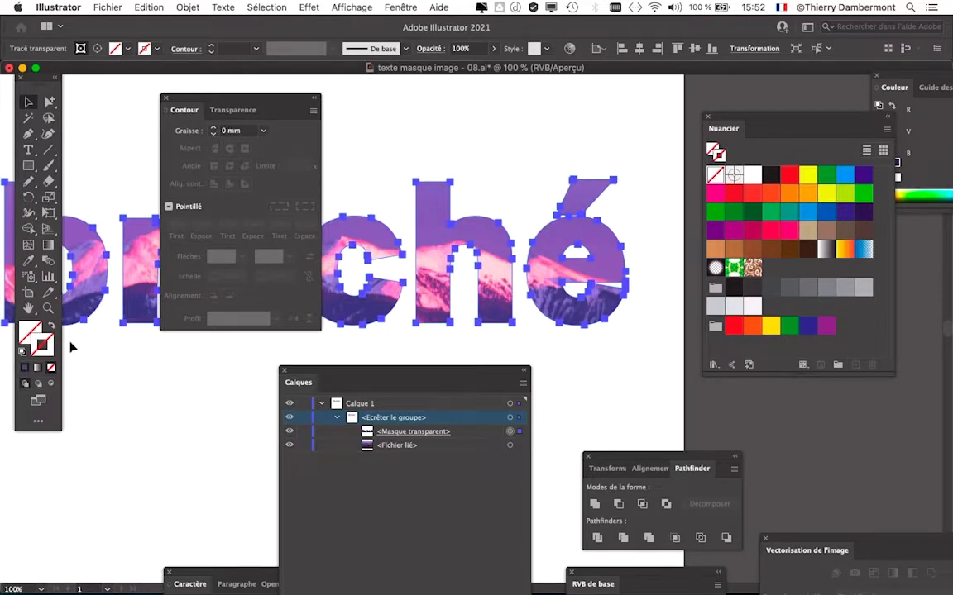
click(864, 215)
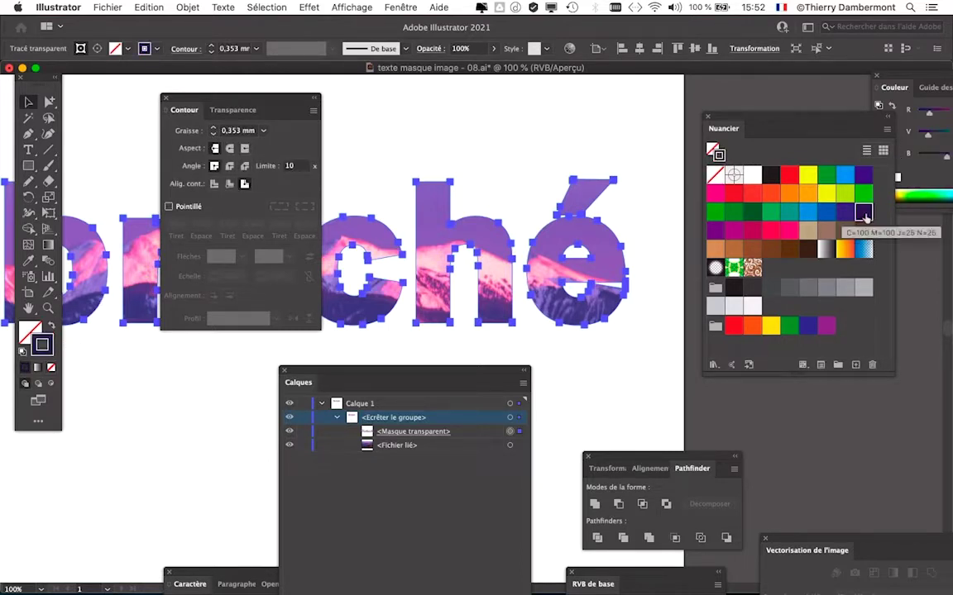
shift+click(213, 129)
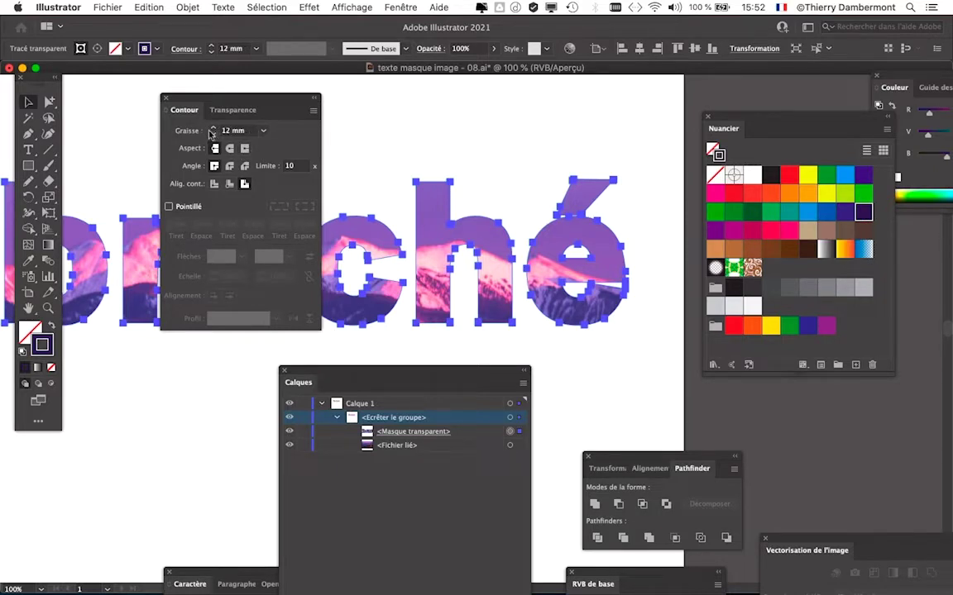
click(212, 134)
click(212, 134)
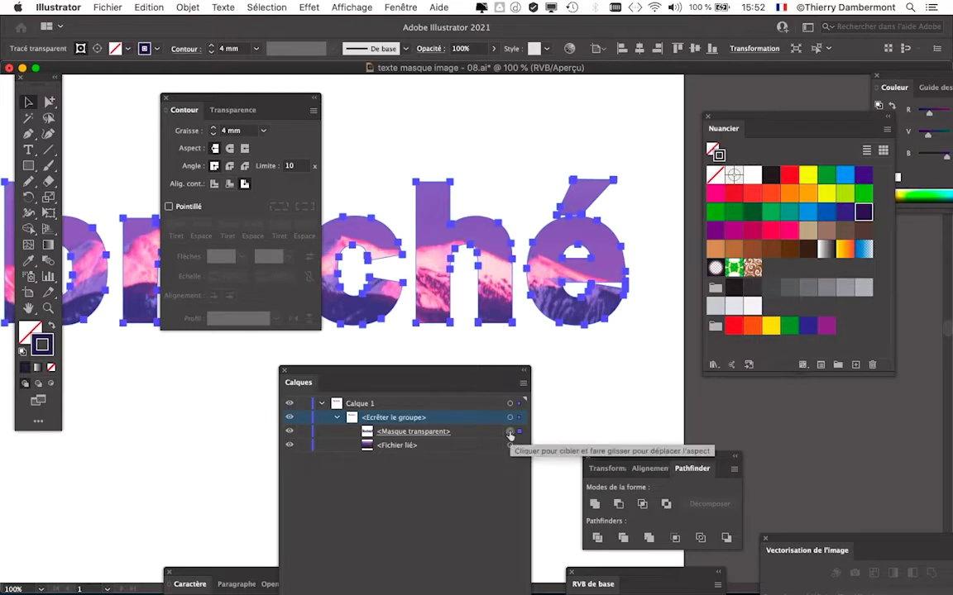
drag(481, 378, 286, 407)
In the Aspect panel, raise the title outline's Contour to 5 mm and set it to Extérieur
click(400, 7)
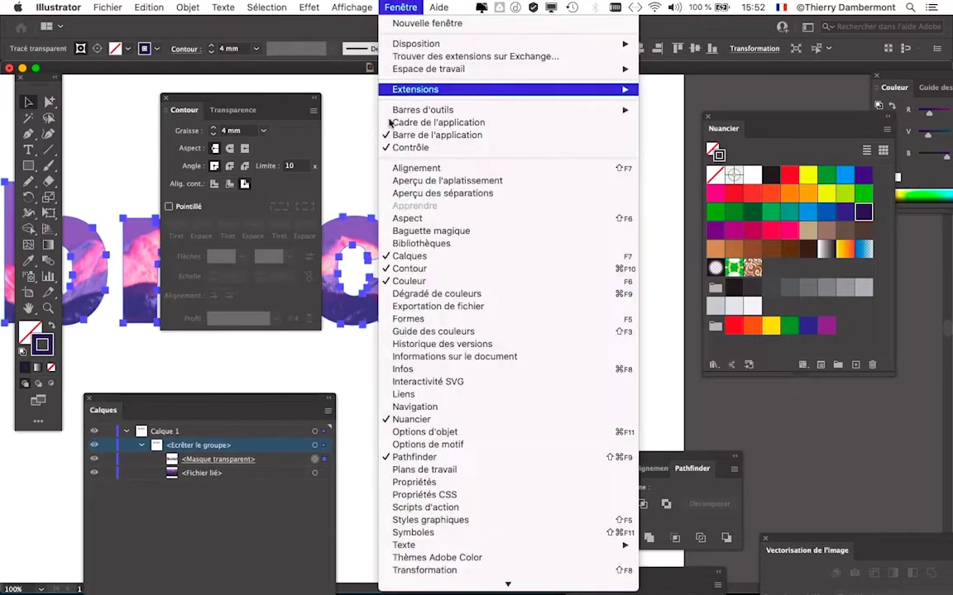
click(388, 197)
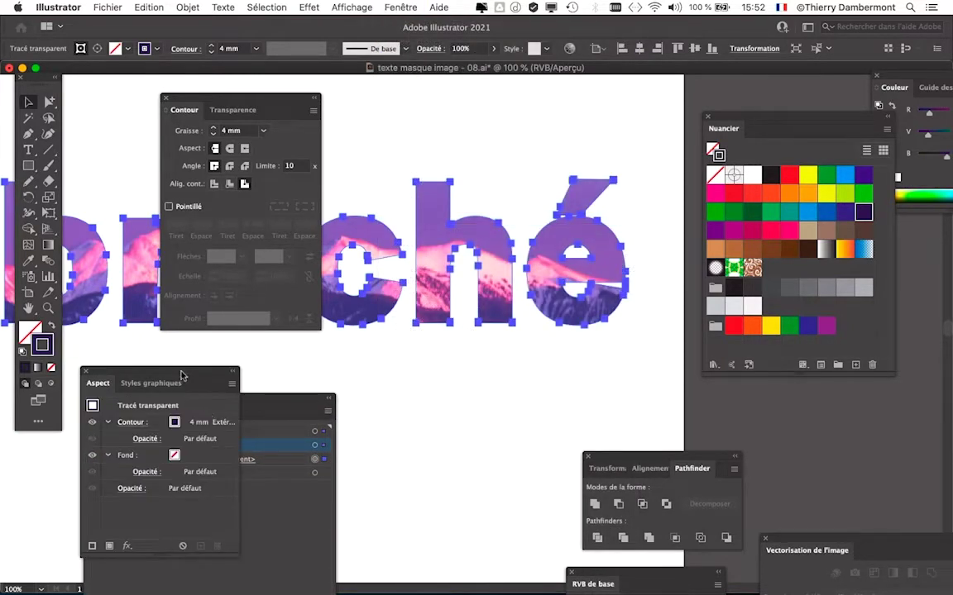
drag(191, 380, 611, 112)
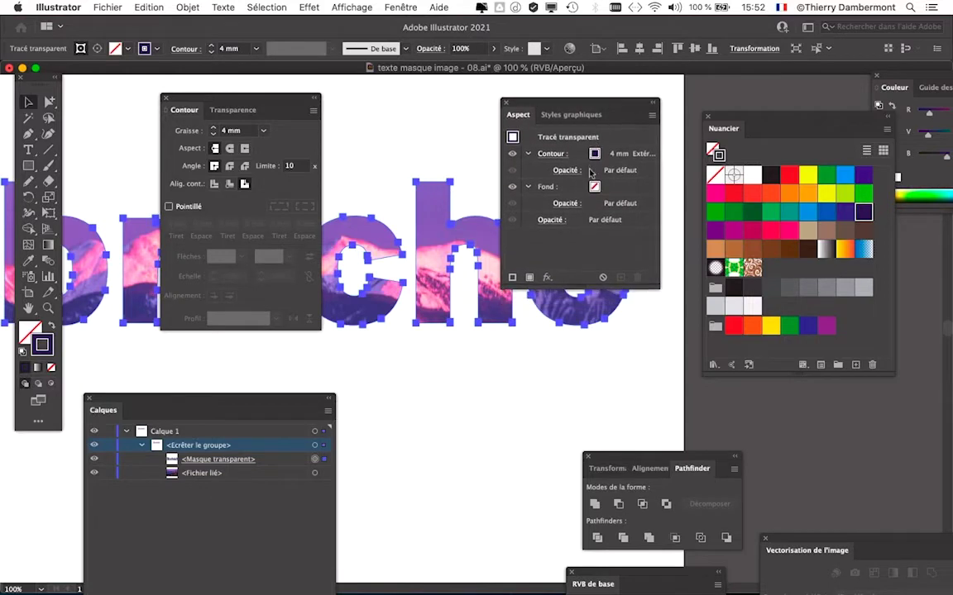
click(611, 157)
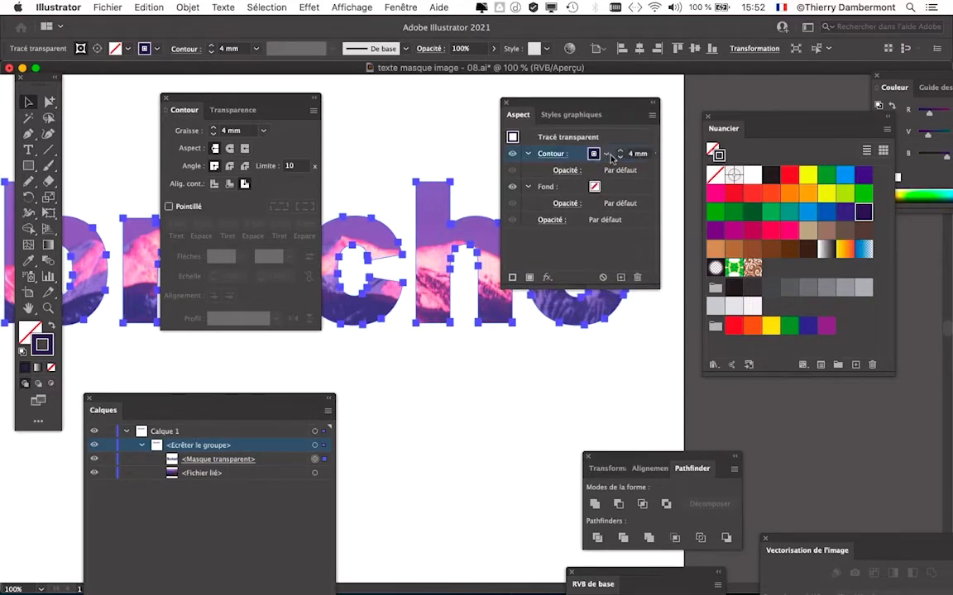
click(620, 152)
drag(658, 288, 816, 274)
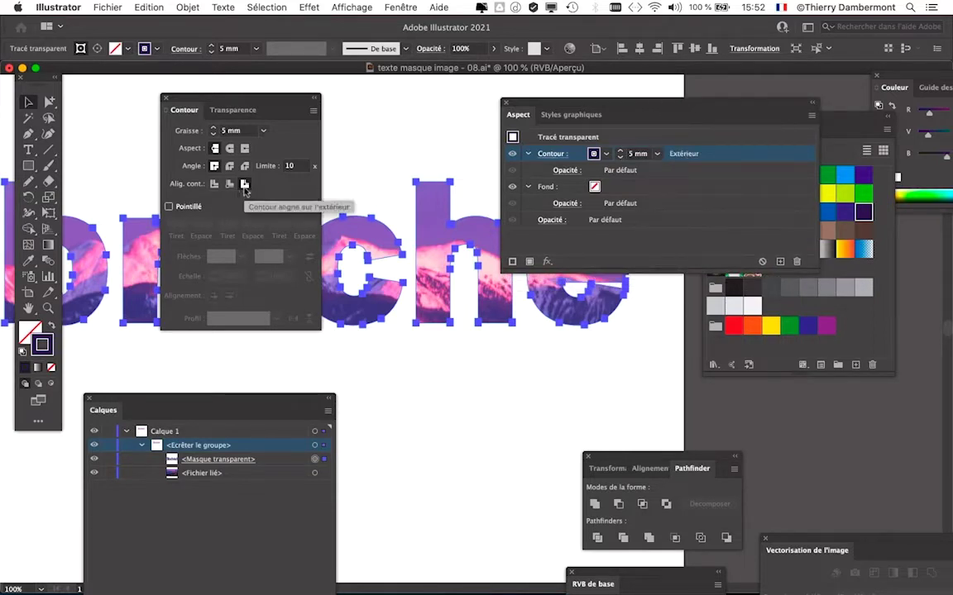
Close the Aspect panel, move the stroke and layers panels aside, and deselect the title
drag(526, 102, 557, 99)
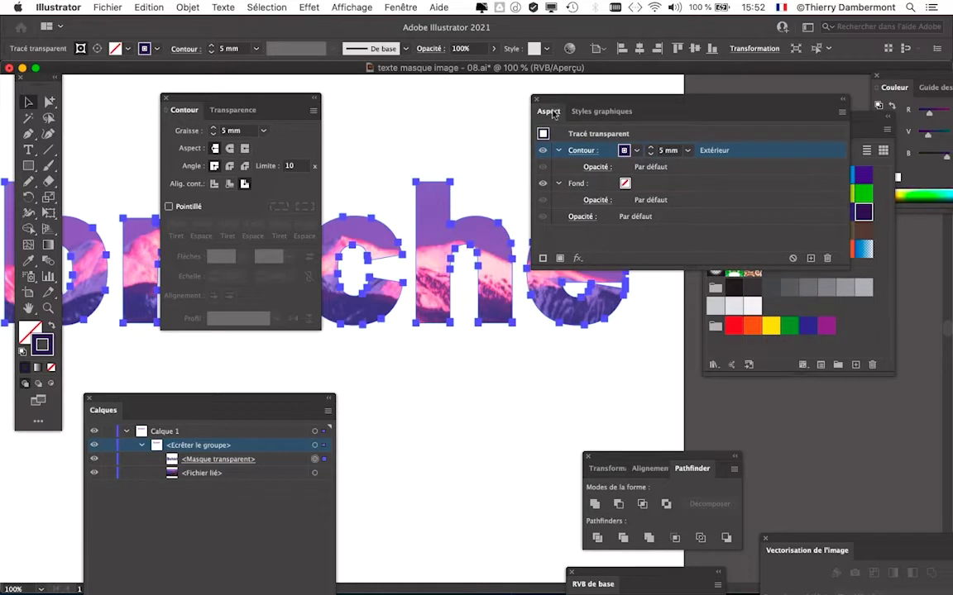
click(536, 99)
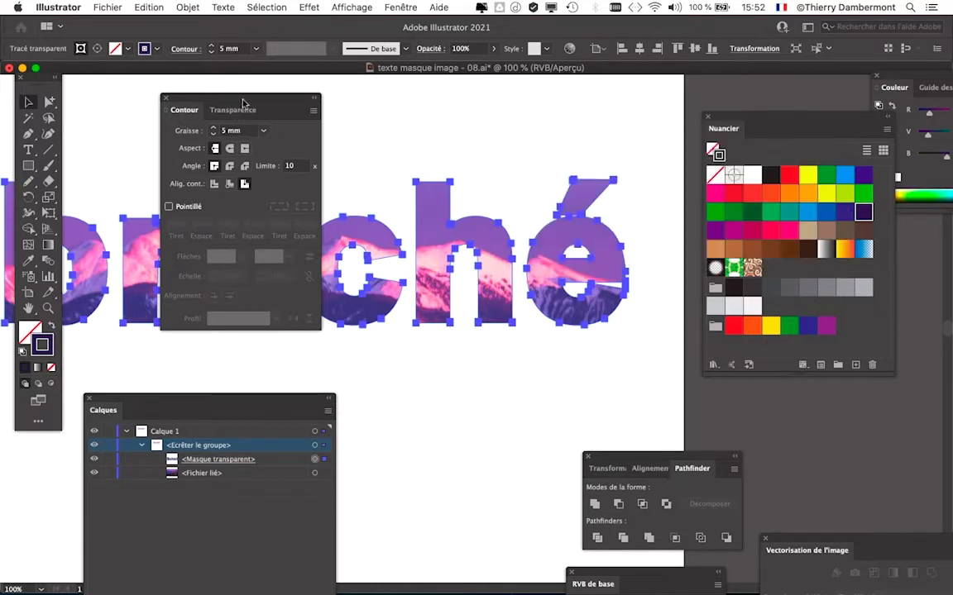
drag(245, 100, 488, 397)
drag(278, 401, 313, 404)
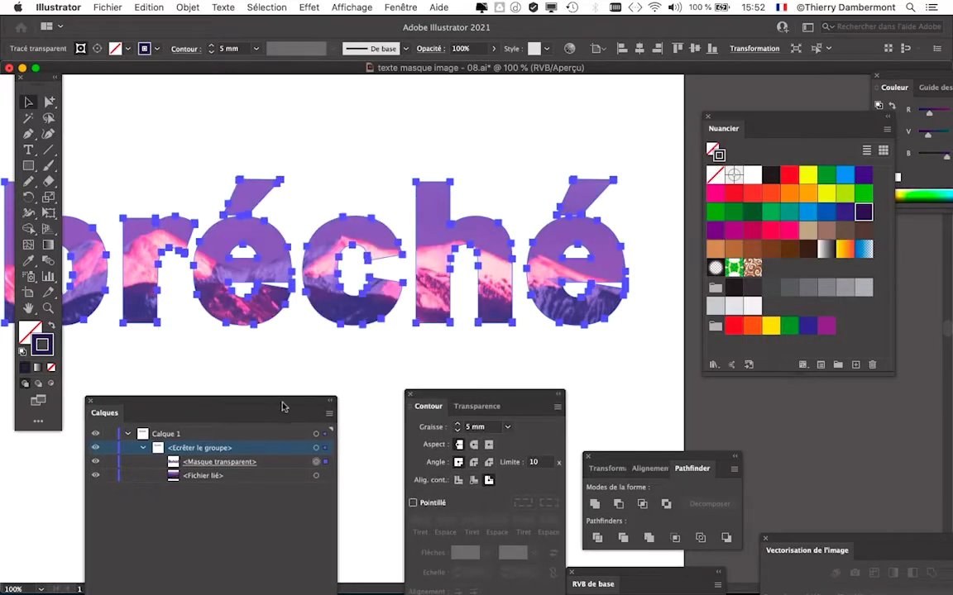
click(331, 376)
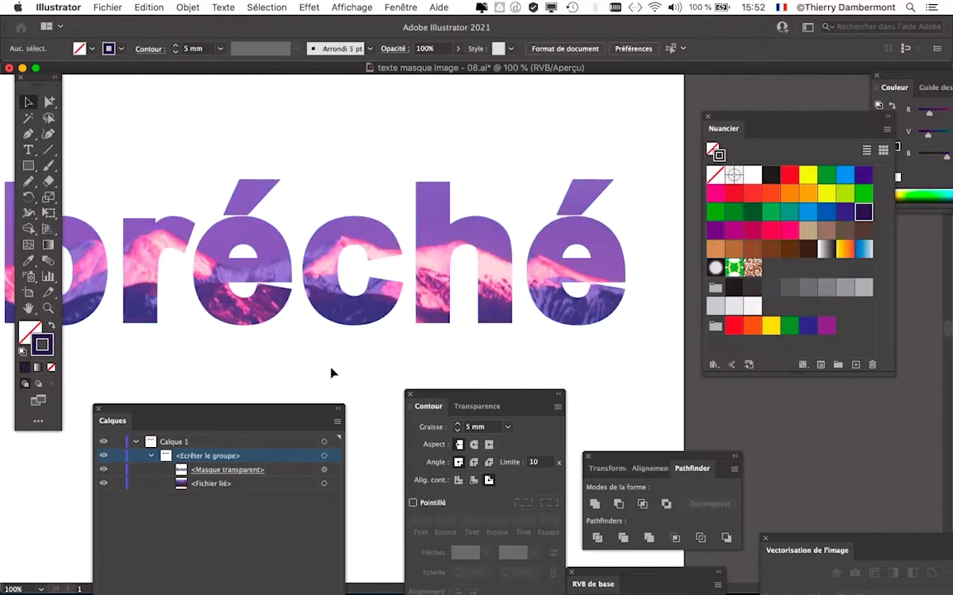
Zoom out to 50% with the artboard centred, deselect, and move the Nuancier panel lower
scroll(331, 372, down, 1)
scroll(331, 369, down, 1)
drag(329, 361, 411, 236)
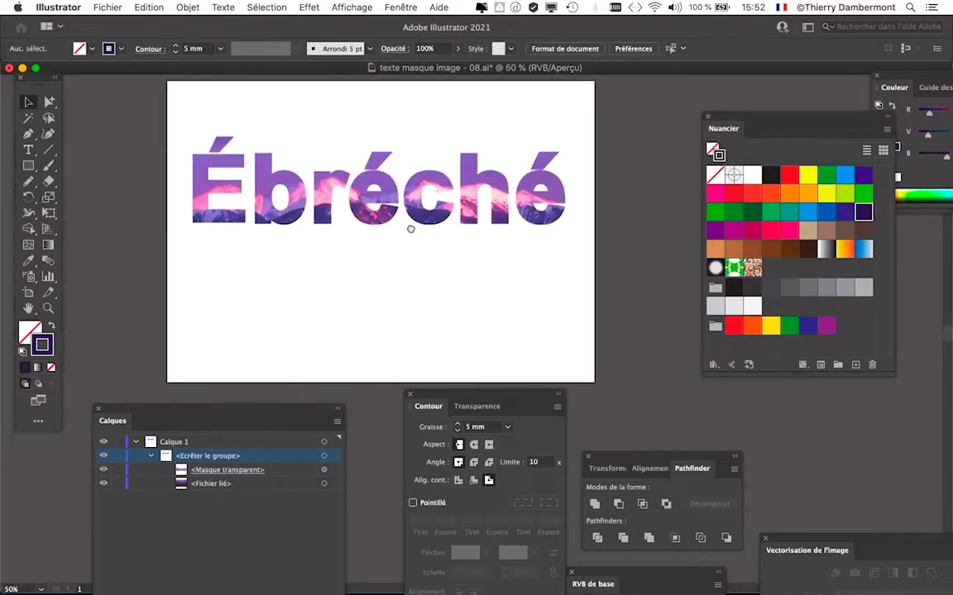
click(392, 234)
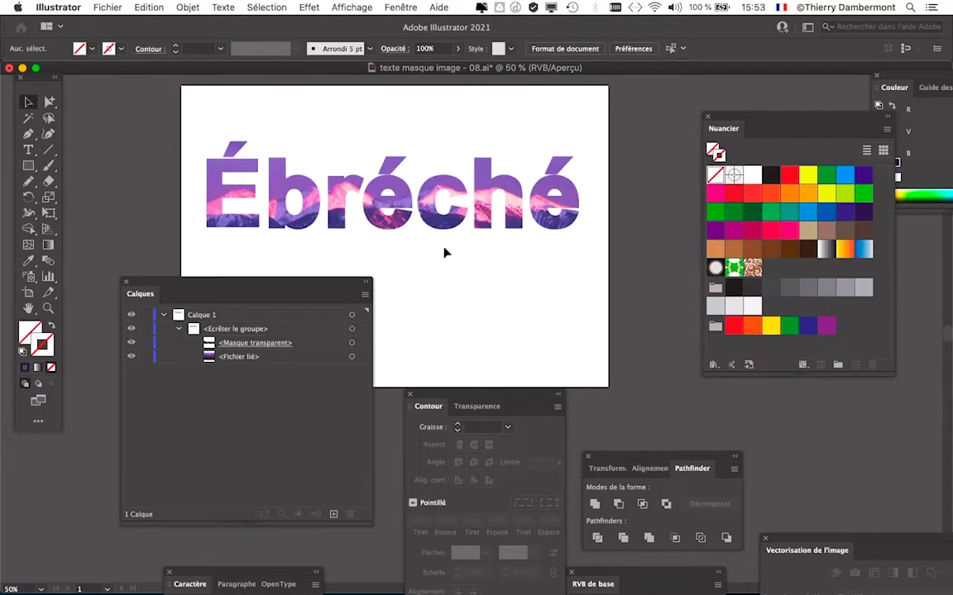
drag(748, 118, 768, 238)
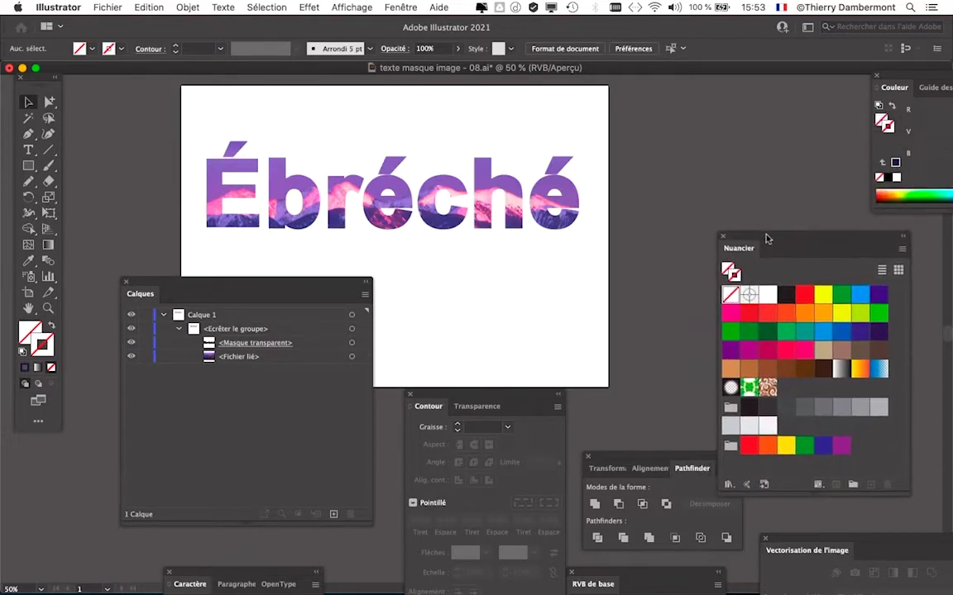
Paste a copy of the Ébréché mask outline and shift it up and left toward the title
drag(236, 285, 219, 291)
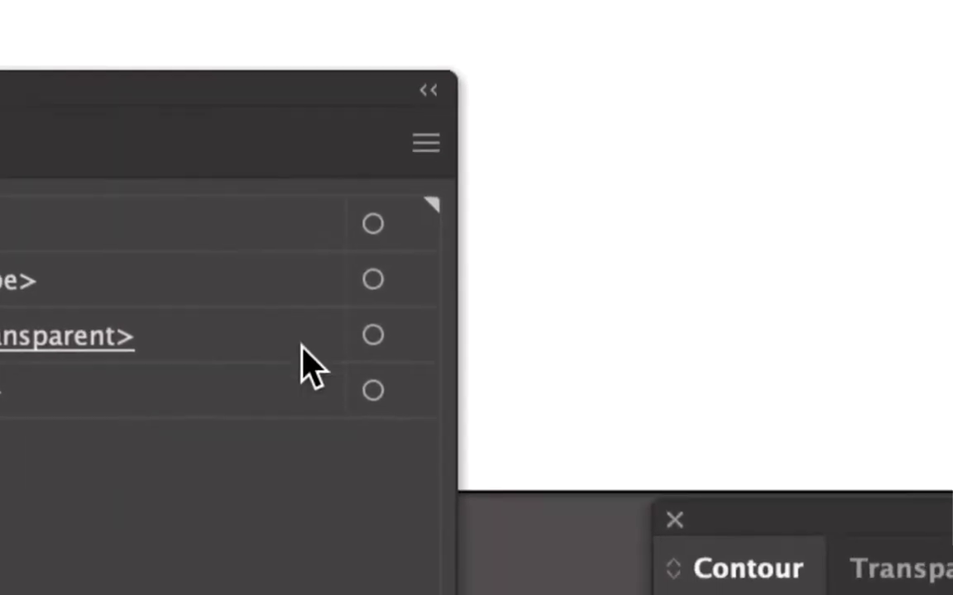
click(322, 341)
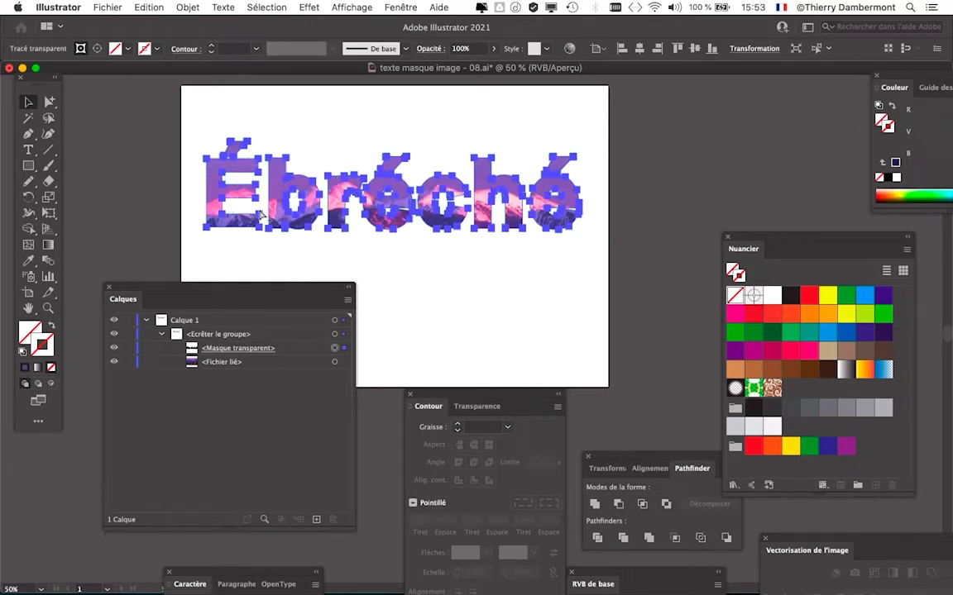
key(cmd+v)
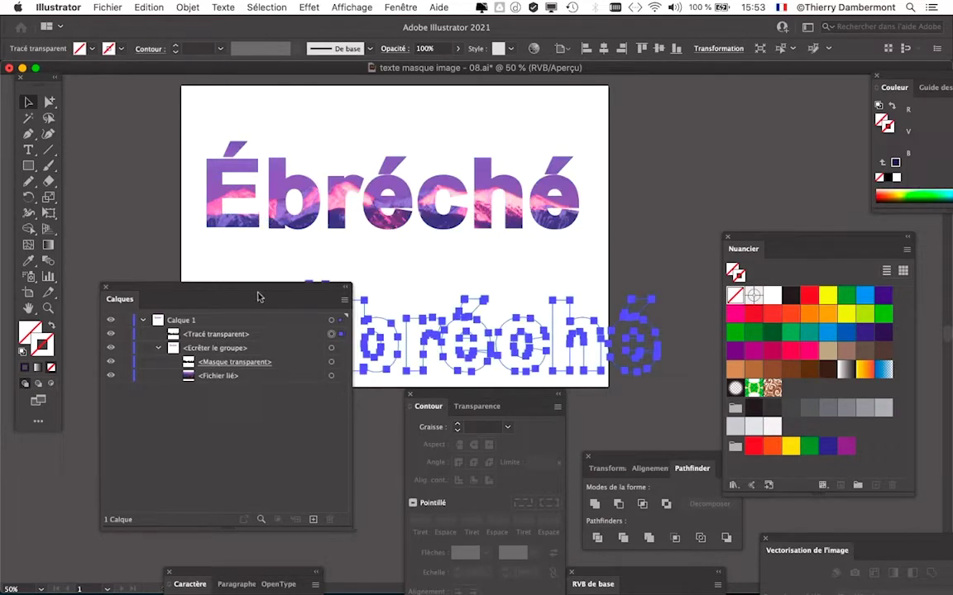
drag(267, 300, 230, 424)
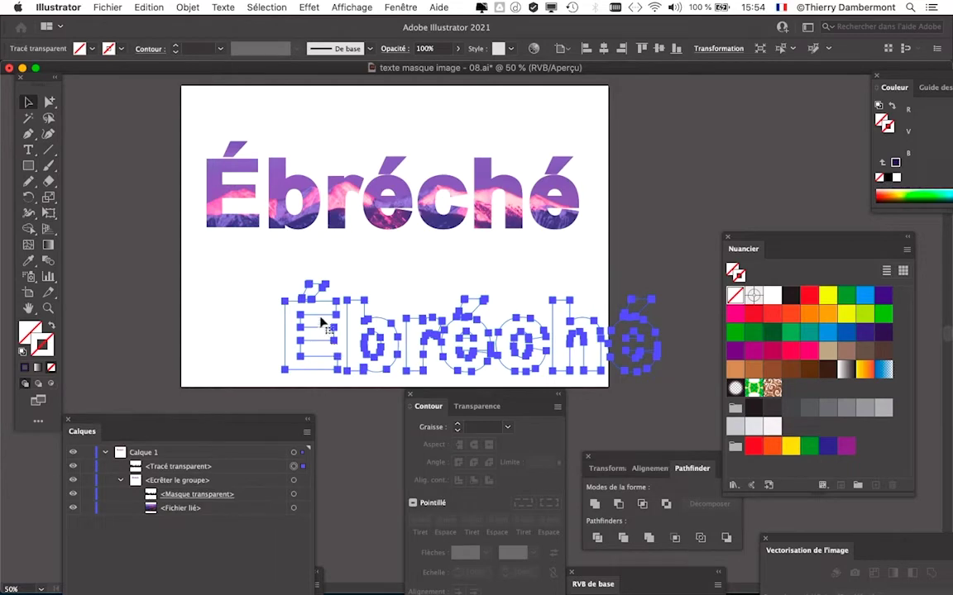
drag(322, 318, 307, 305)
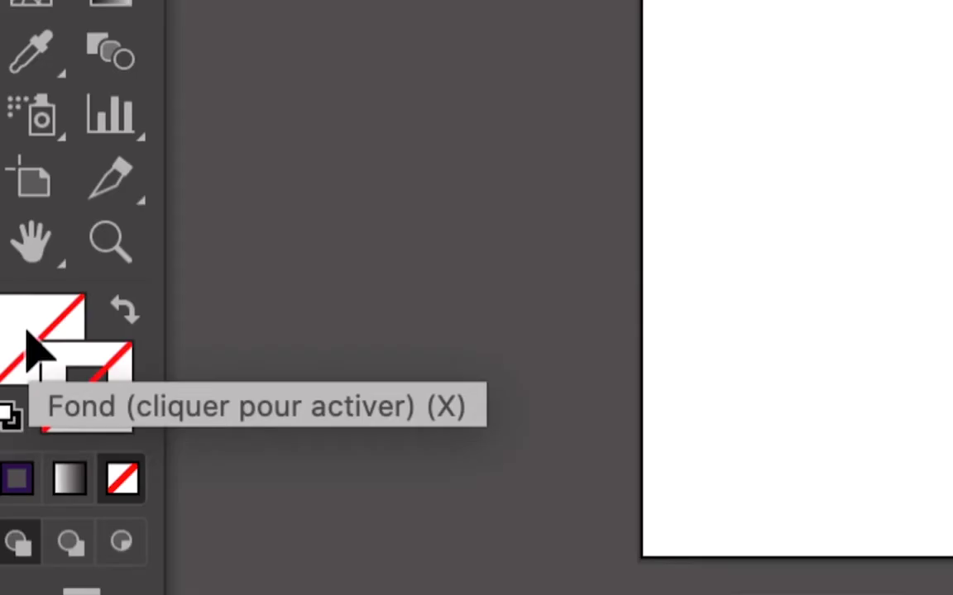
Give the outlined Ébréché copy no fill and a 0.353 mm dark purple stroke
click(29, 346)
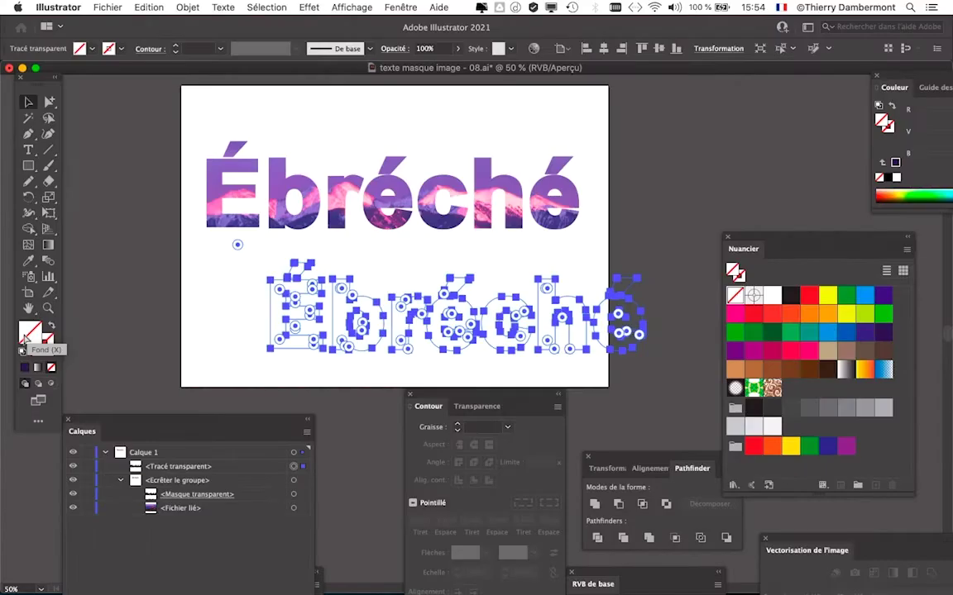
click(48, 343)
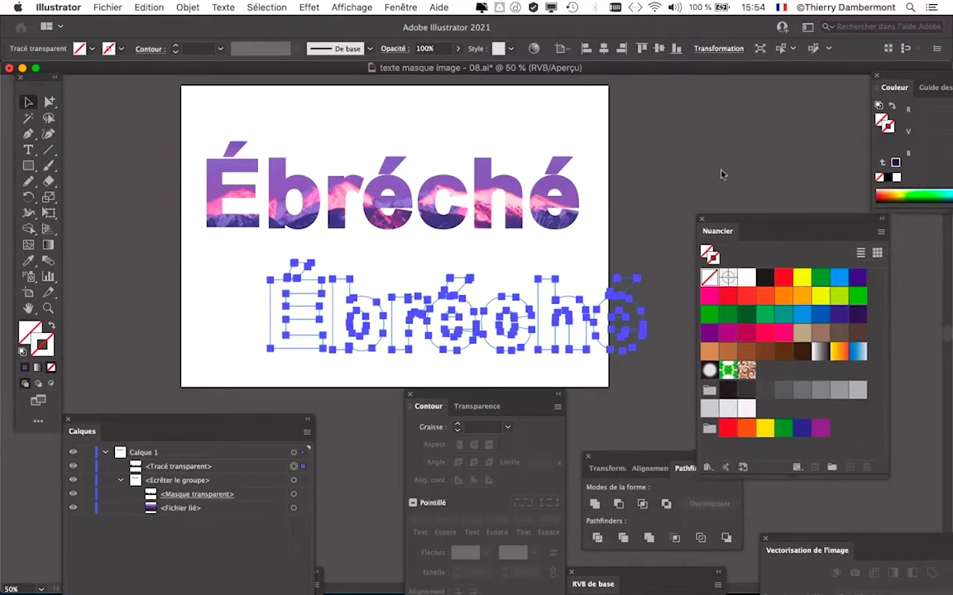
drag(785, 236, 710, 119)
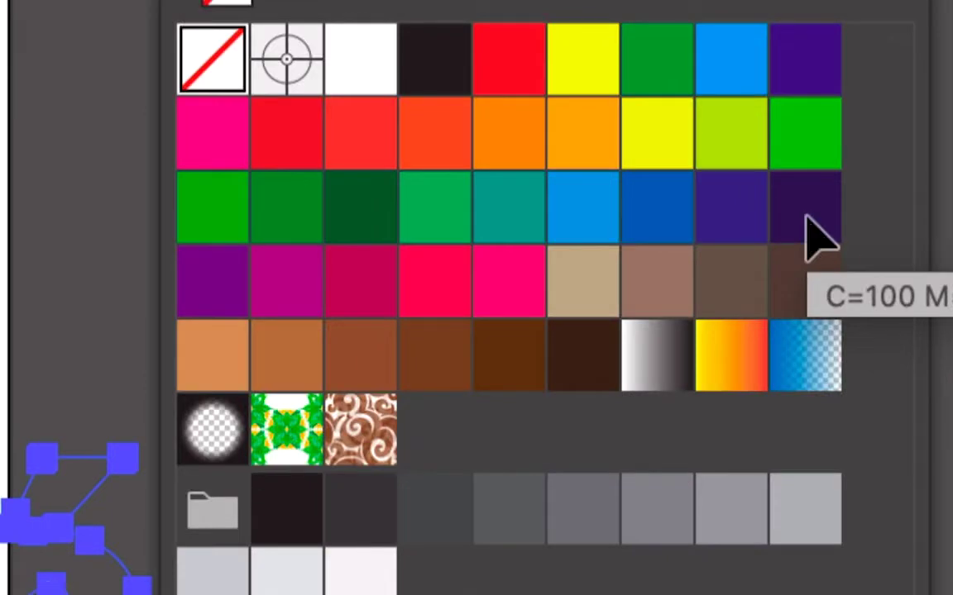
click(808, 219)
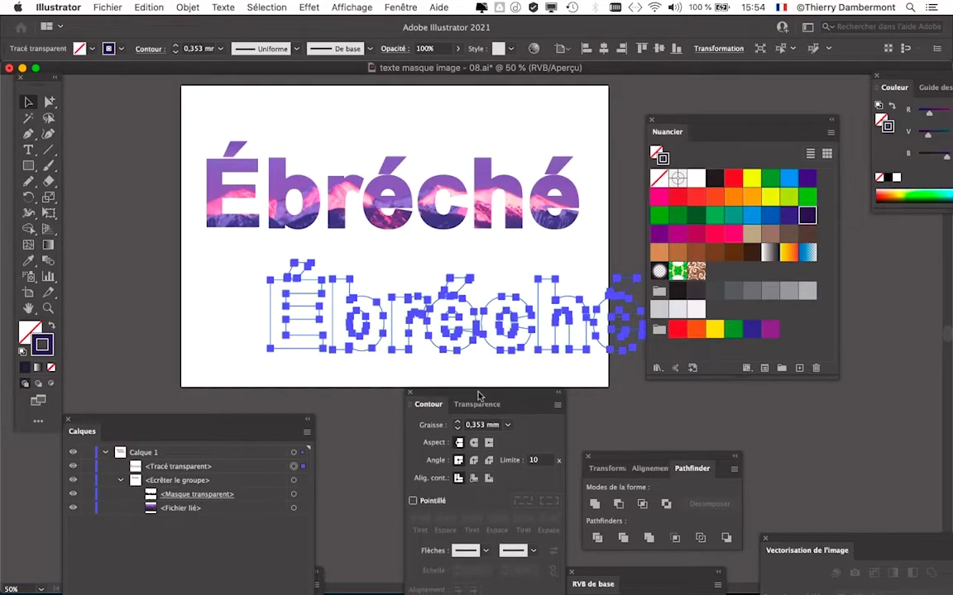
Set the dark purple outline's Graisse to 3 mm with the stroke aligned outside
drag(447, 394, 447, 371)
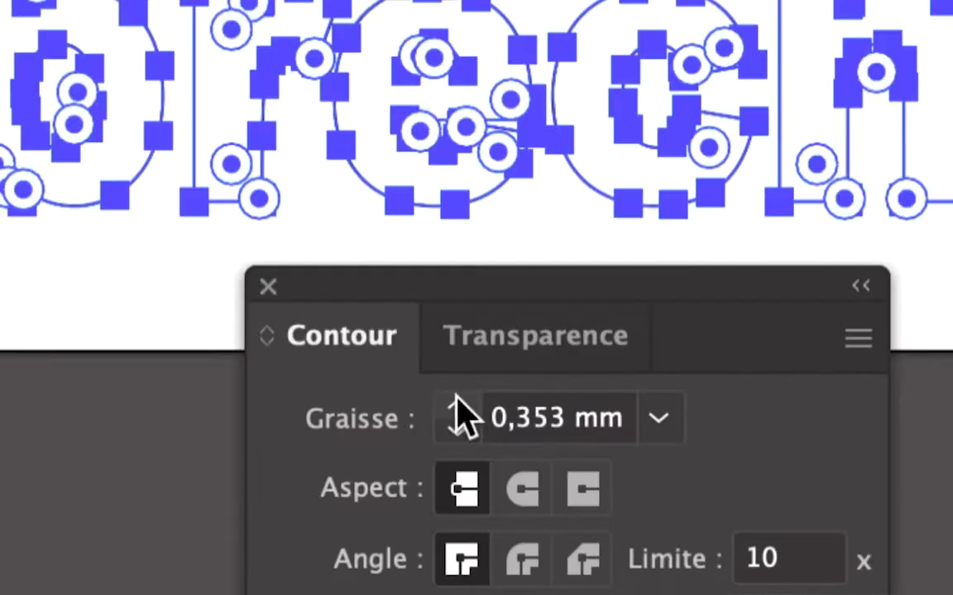
click(456, 406)
text(3)
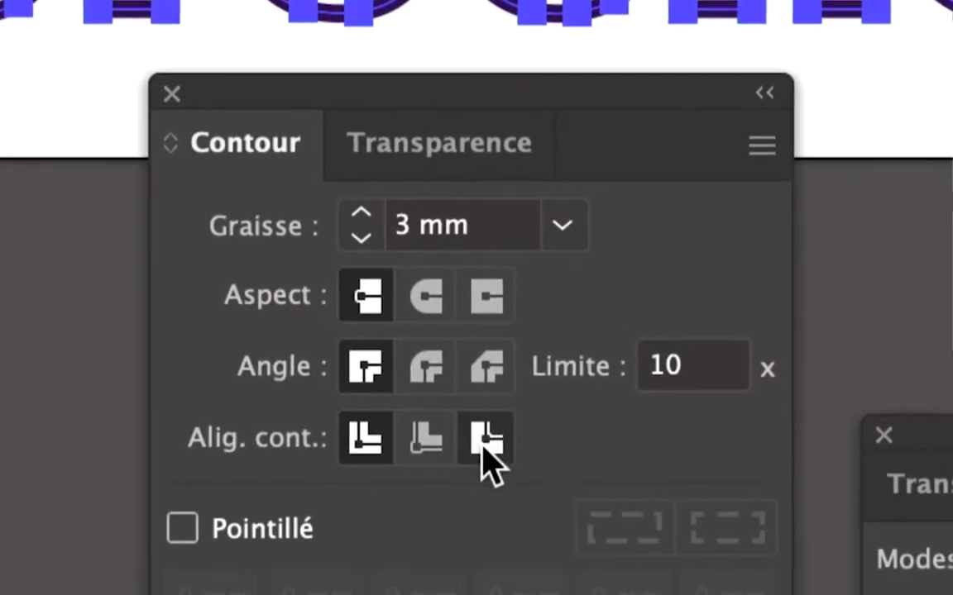
click(487, 438)
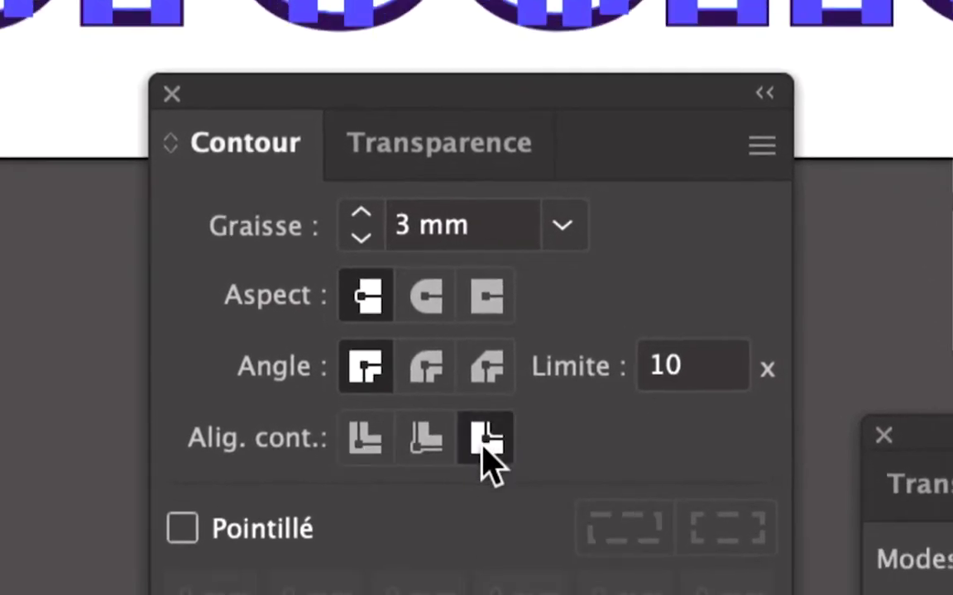
click(480, 417)
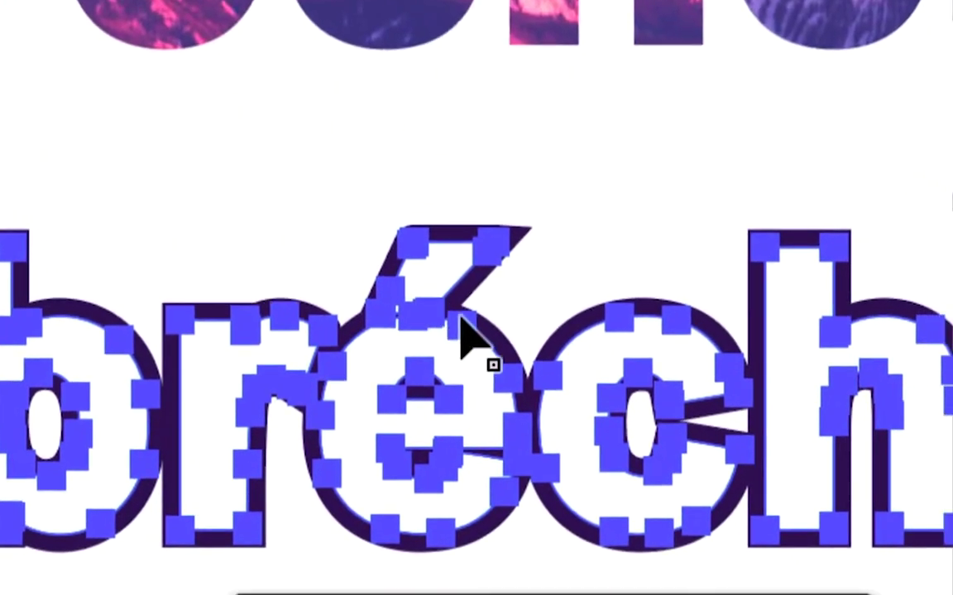
Deselect, reselect, then deselect the lettering to review the thick dark purple outline
click(434, 260)
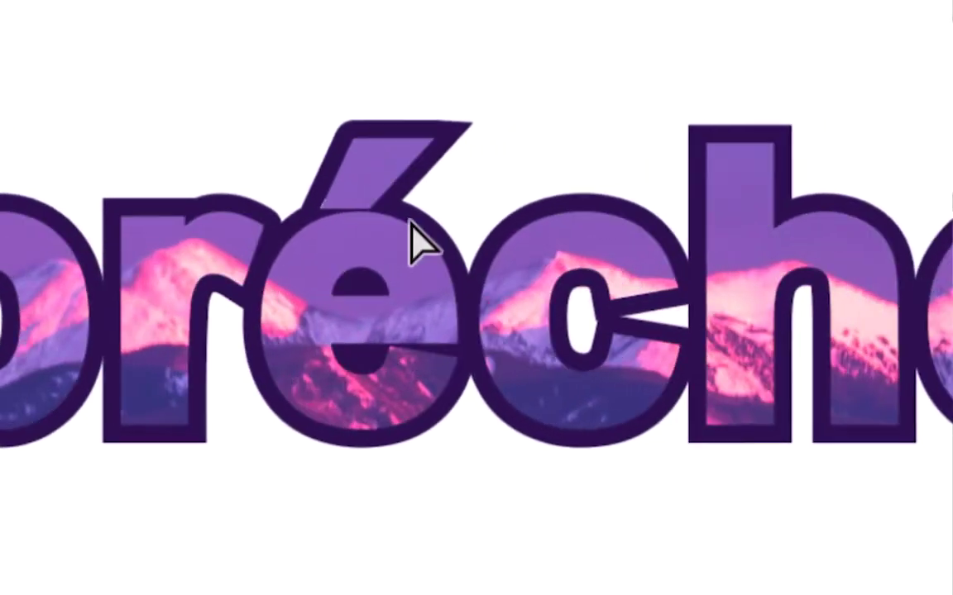
click(411, 242)
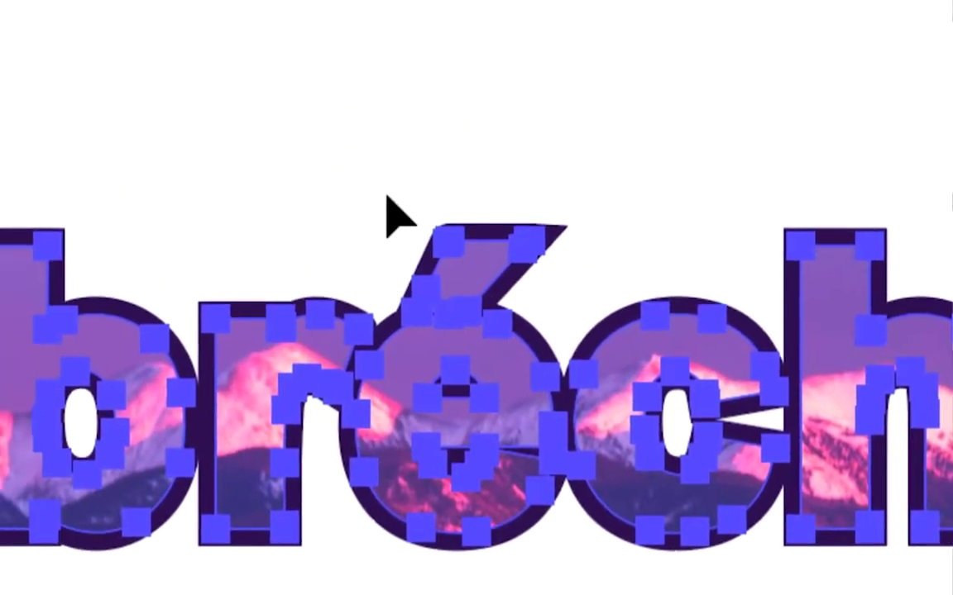
click(388, 213)
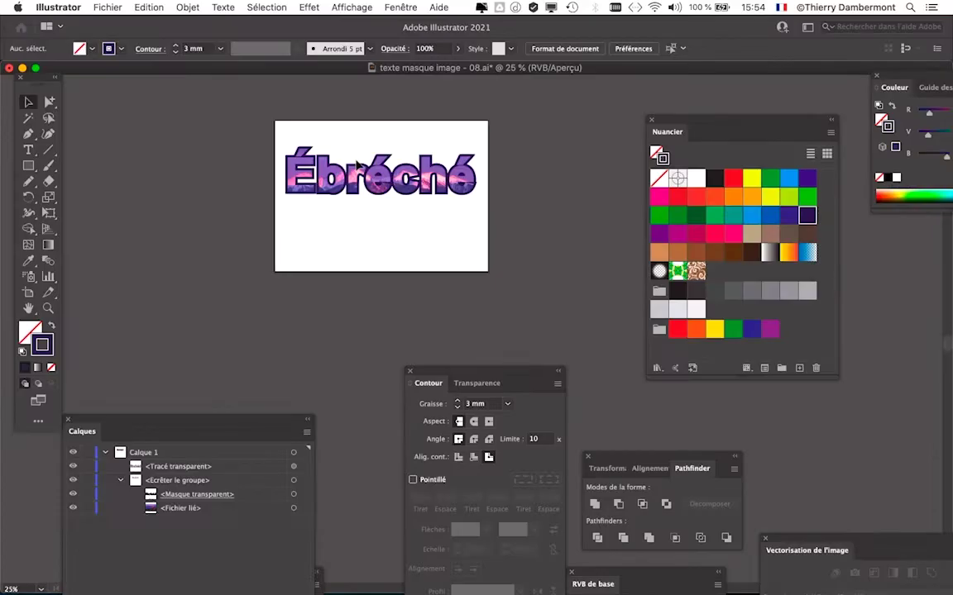
Rearrange the layers and swatches panels and target the Tracé transparent outline path
drag(192, 425, 303, 203)
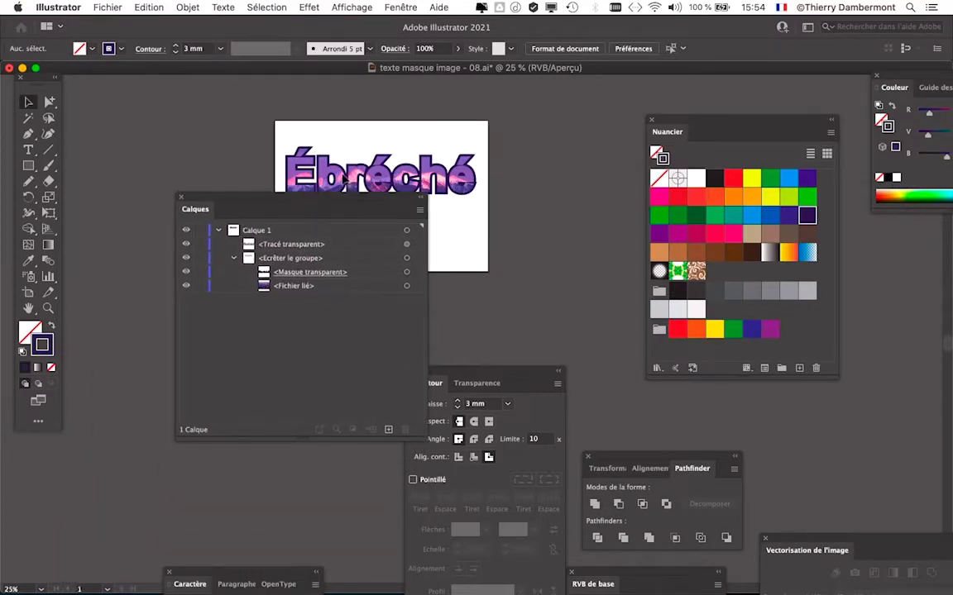
scroll(342, 148, up, 2)
scroll(341, 148, up, 1)
drag(685, 123, 847, 275)
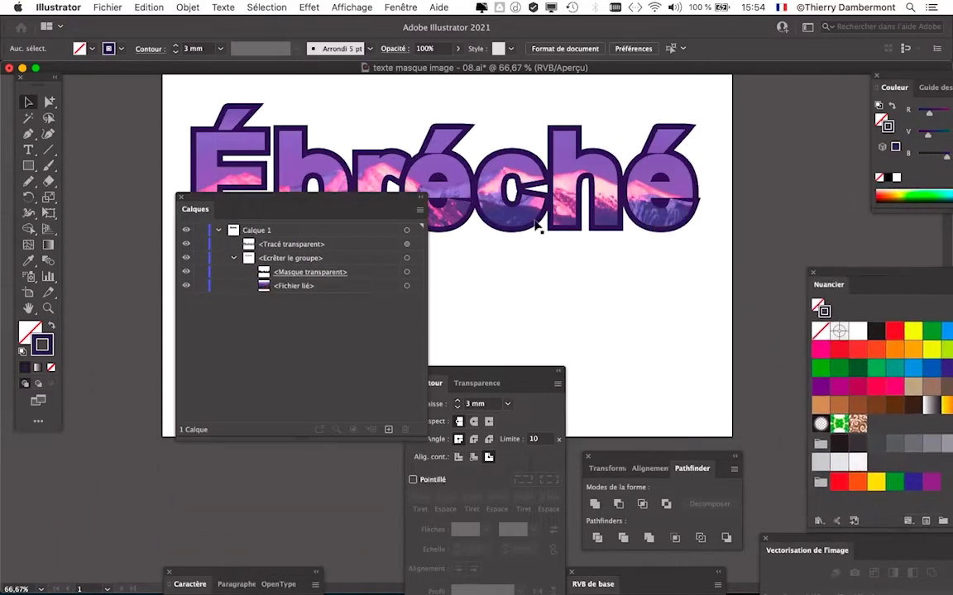
drag(385, 204, 358, 262)
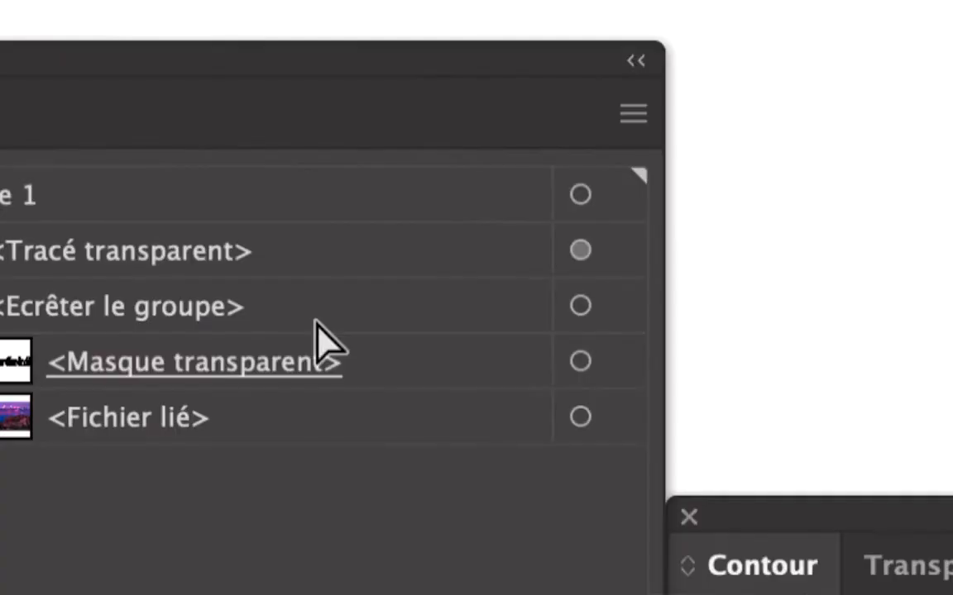
click(370, 311)
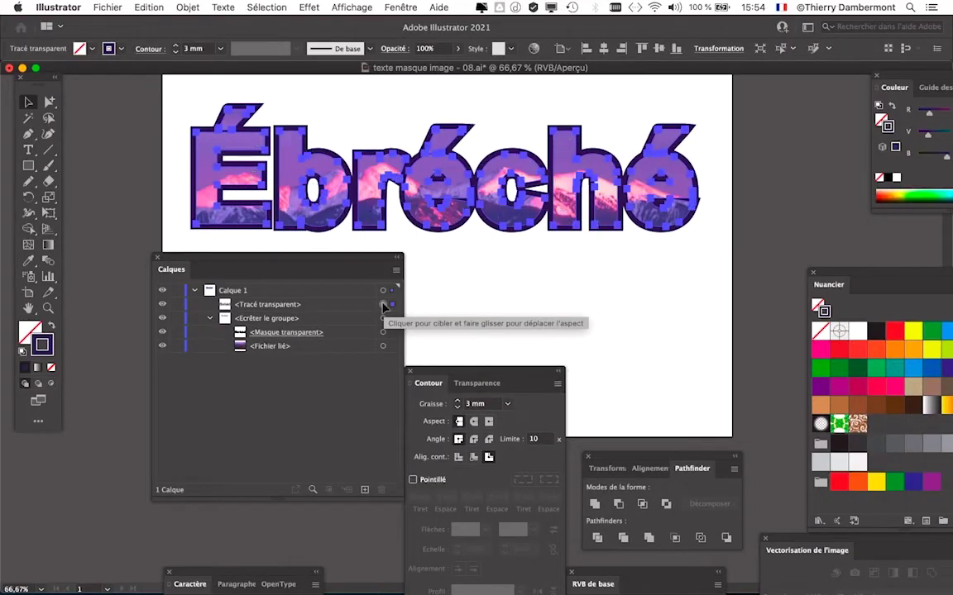
Lower the outline's Graisse from 3 mm to 2 mm in the Contour panel
drag(361, 261, 279, 275)
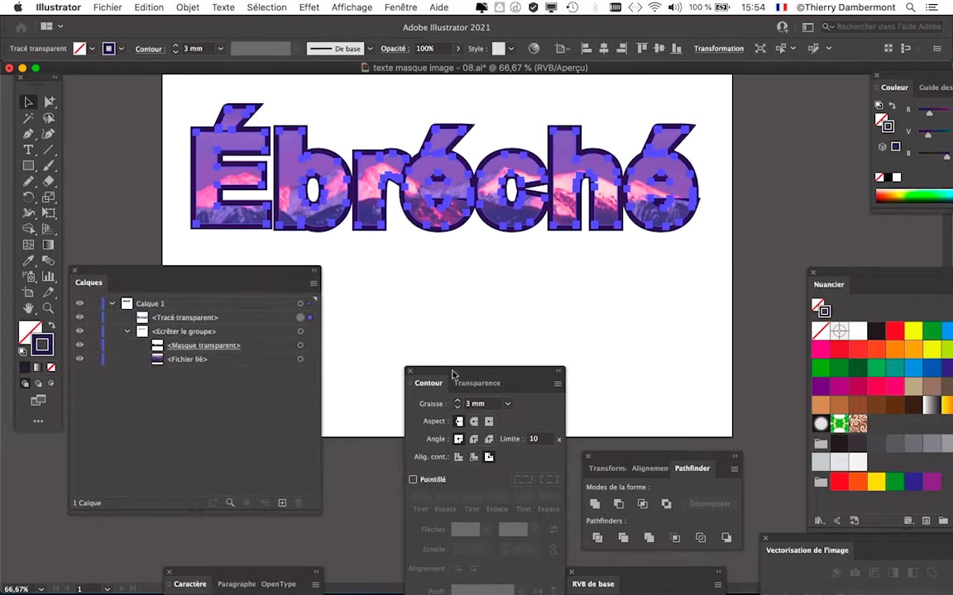
drag(455, 382, 458, 274)
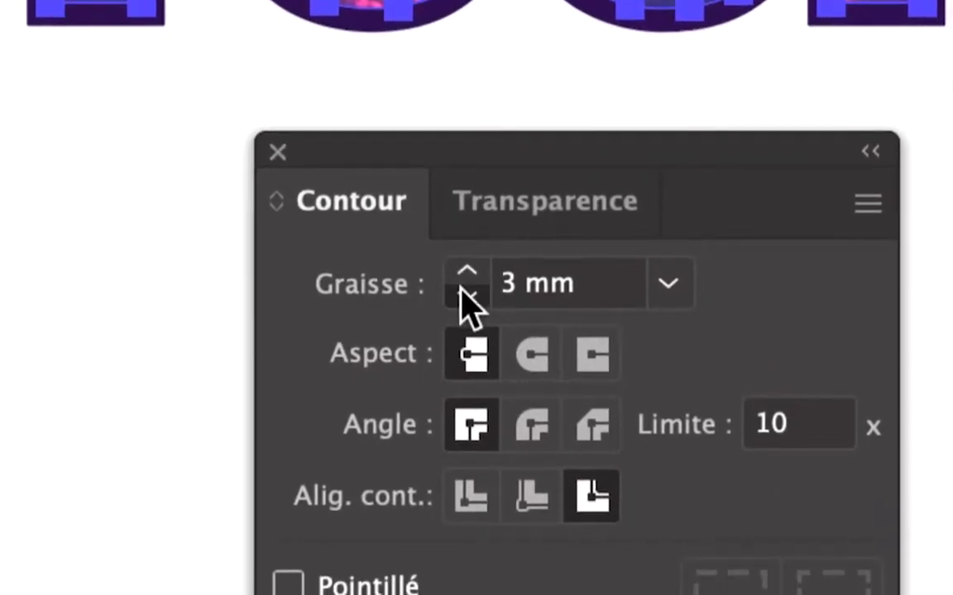
click(464, 293)
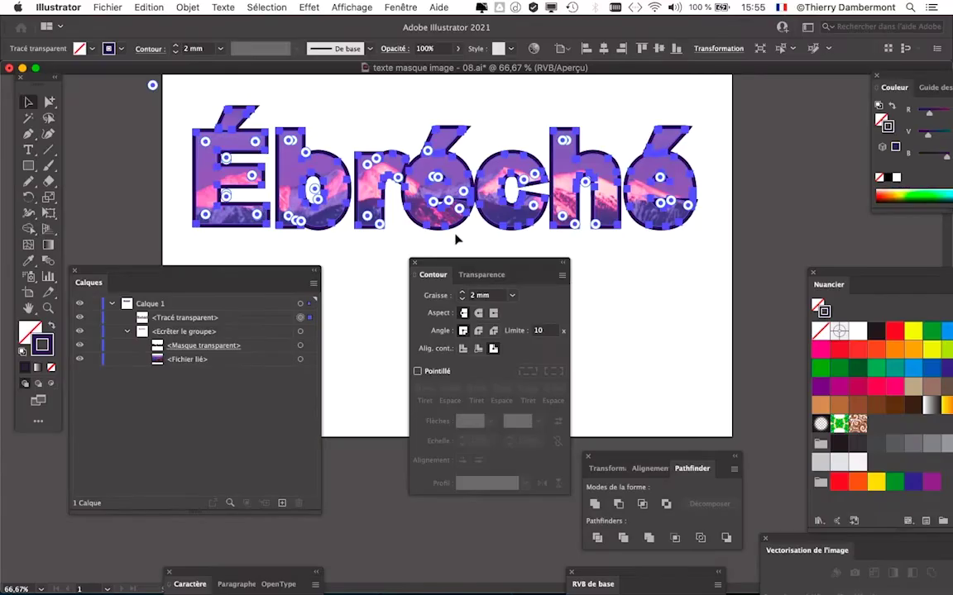
drag(454, 264, 57, 457)
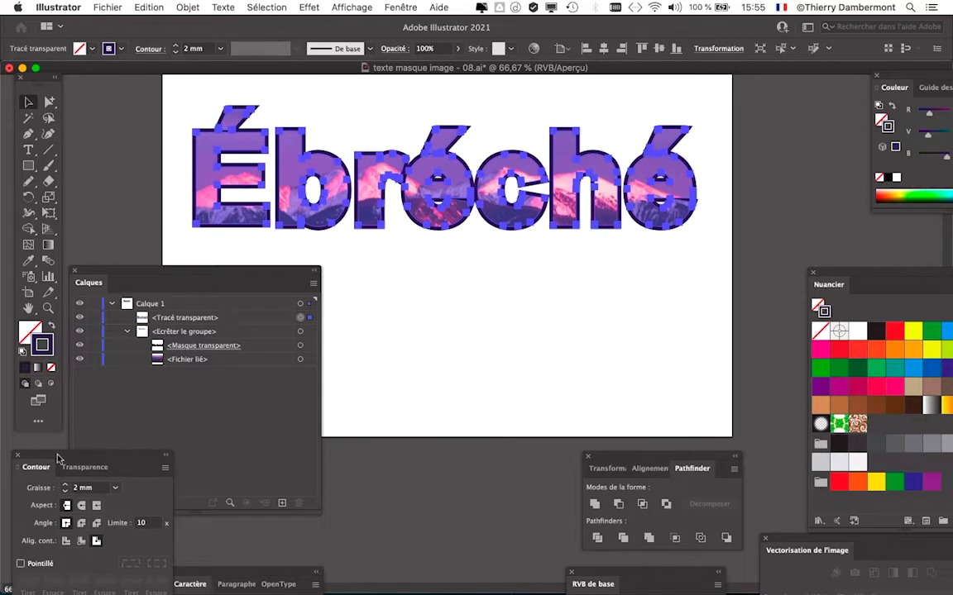
Save the artwork as a new version named 'texte masque image - 09.ai'
click(108, 8)
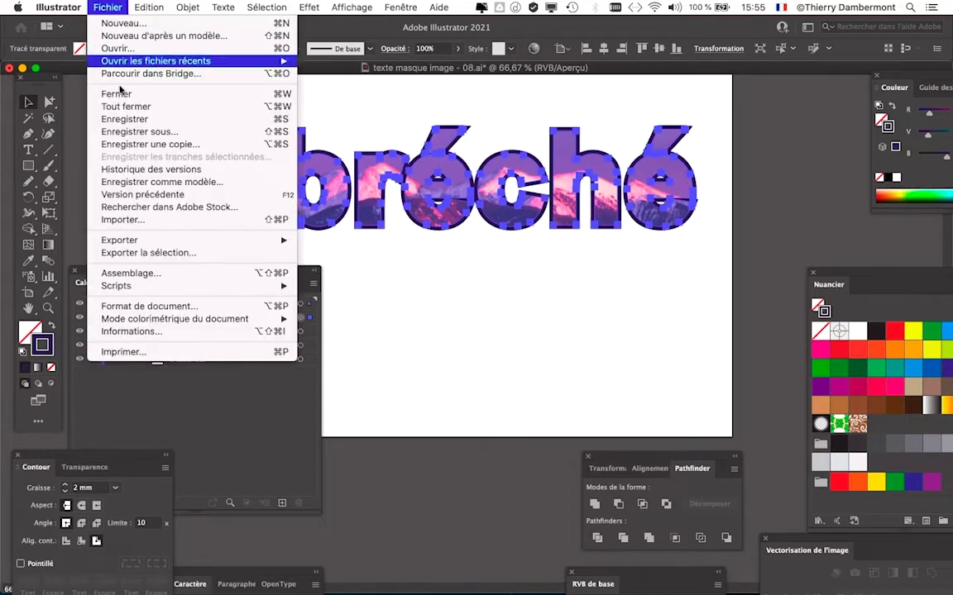
click(157, 134)
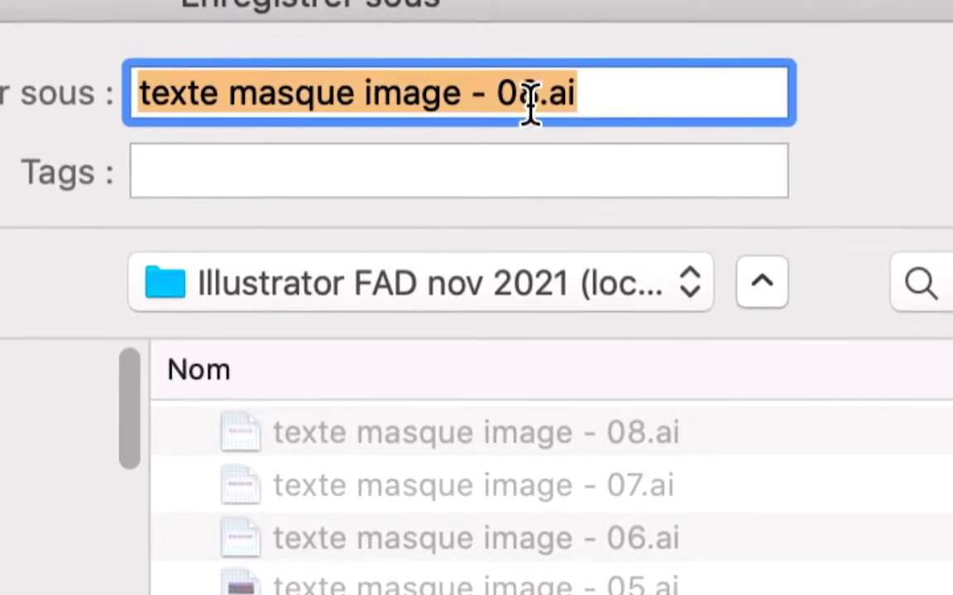
drag(528, 100, 534, 111)
text(9)
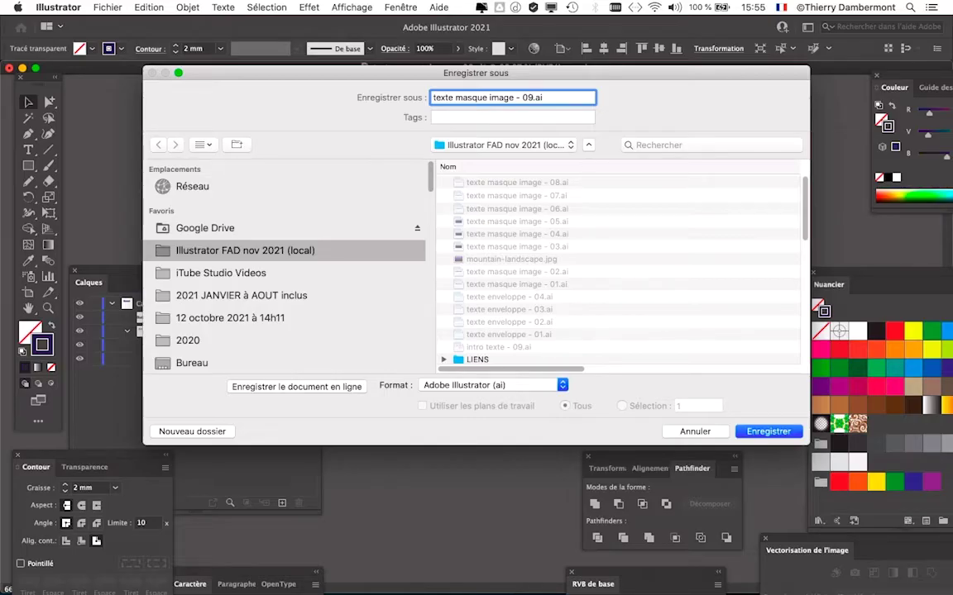
key(Return)
key(Return)
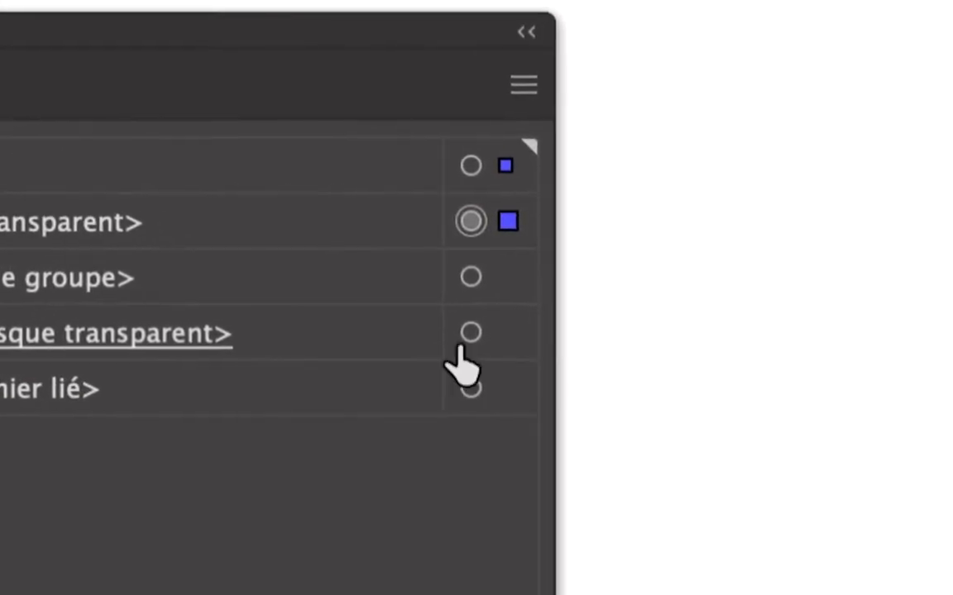
click(510, 327)
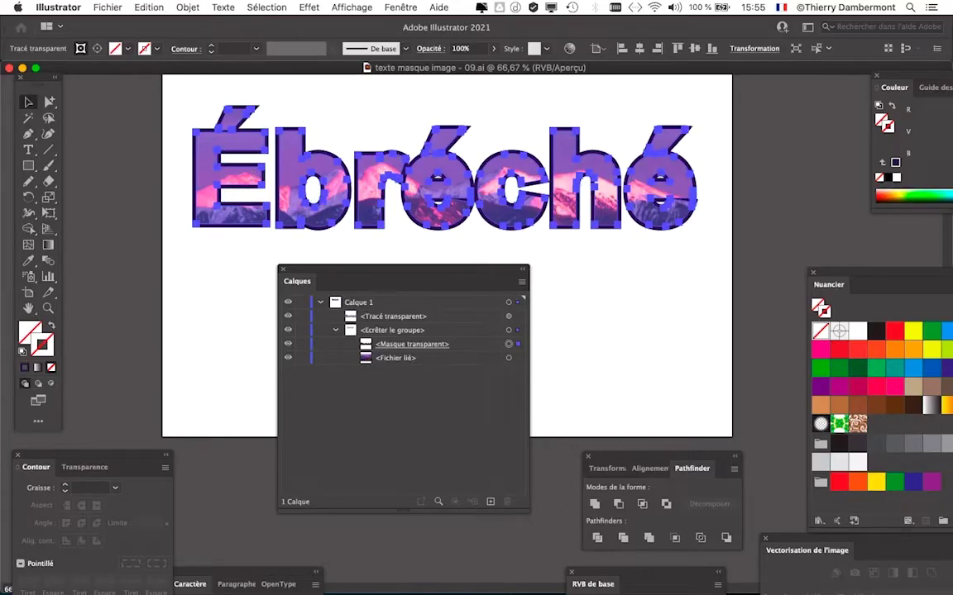
click(145, 7)
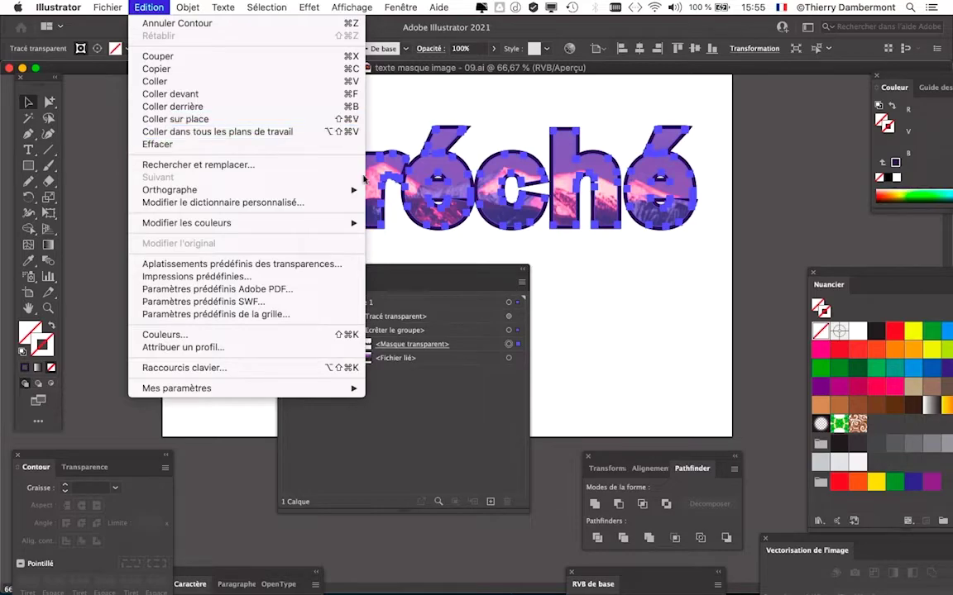
click(438, 281)
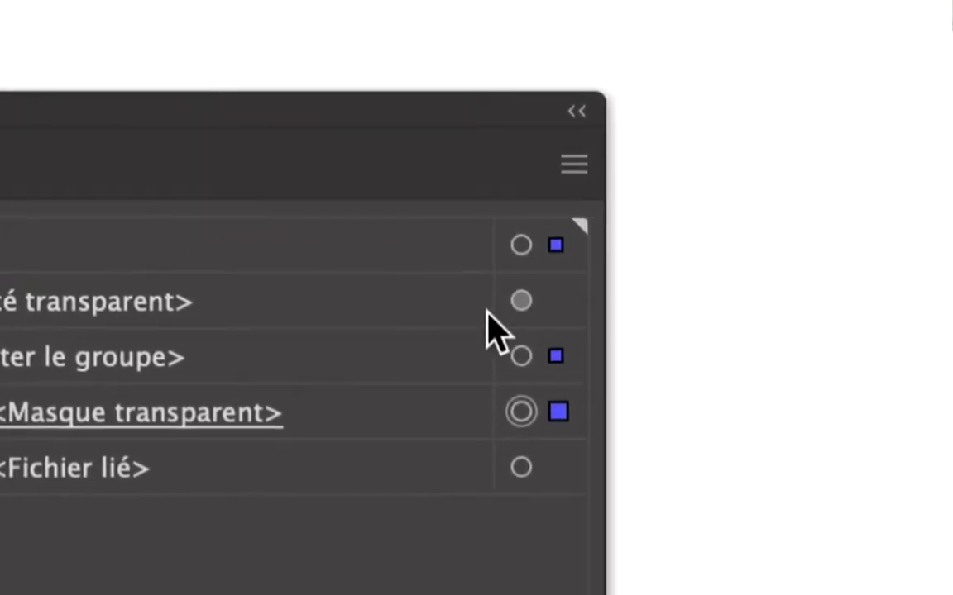
click(496, 310)
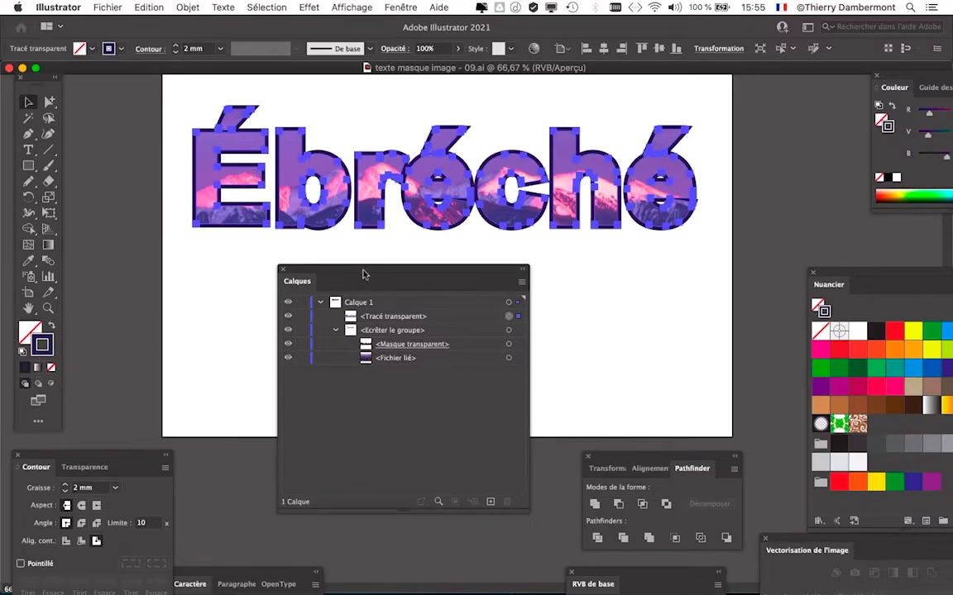
Delete the Tracé transparent outline path, then select the Masque transparent mask's anchors with Direct Selection
drag(362, 270, 374, 273)
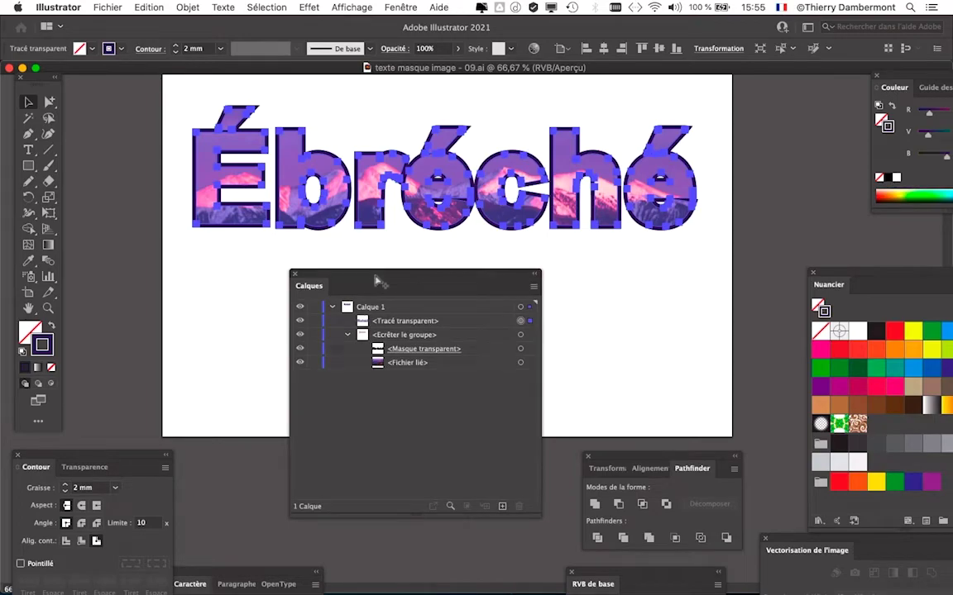
key(a)
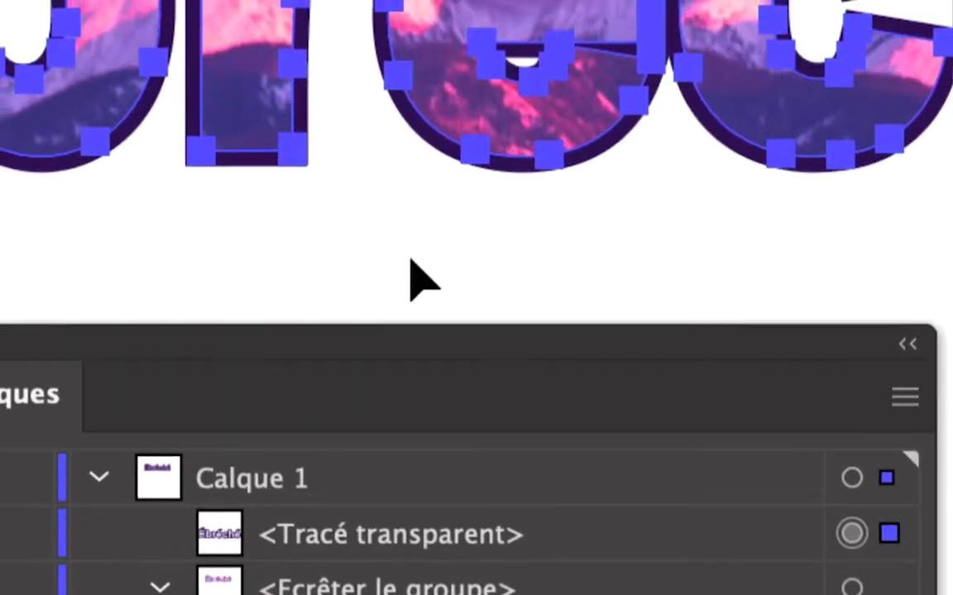
click(411, 277)
drag(447, 329, 488, 401)
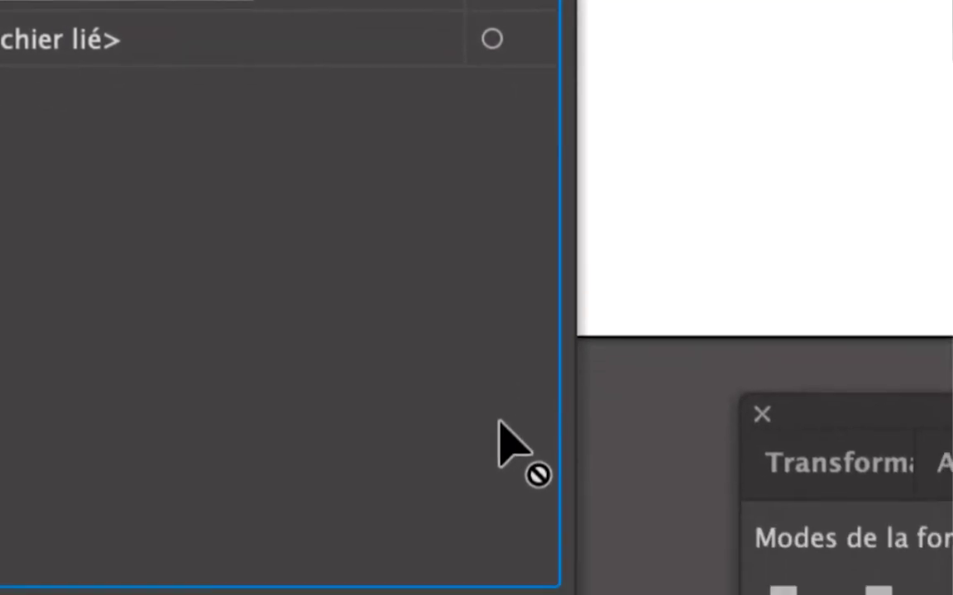
drag(487, 378, 495, 455)
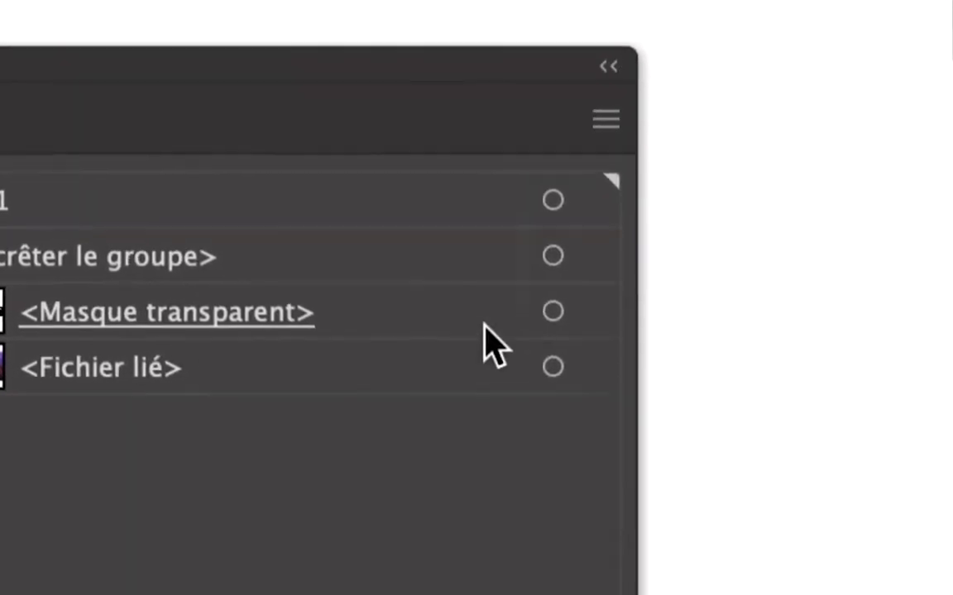
click(499, 316)
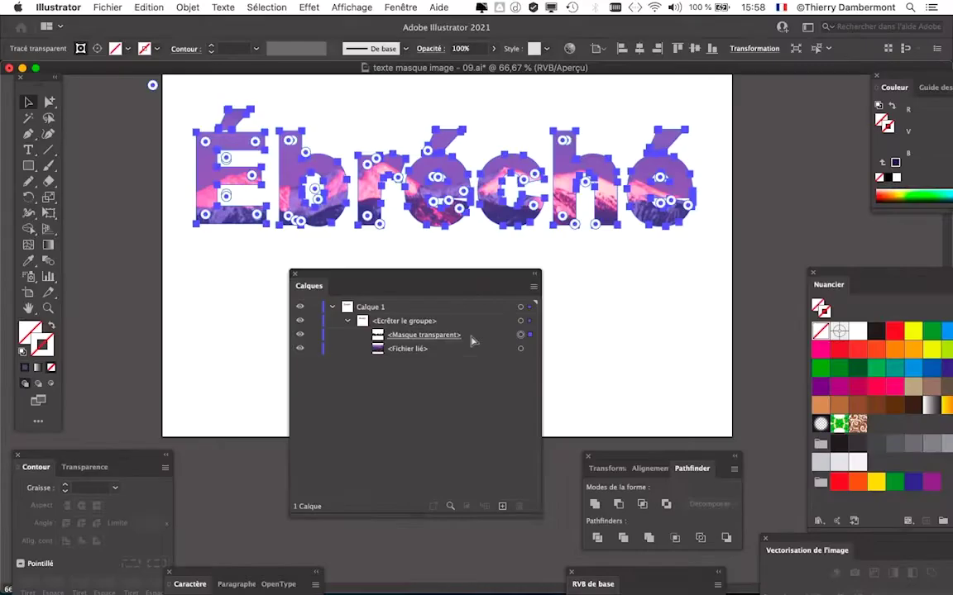
Copy the selected Masque transparent outline with Edition > Copier and browse the paste commands
click(149, 7)
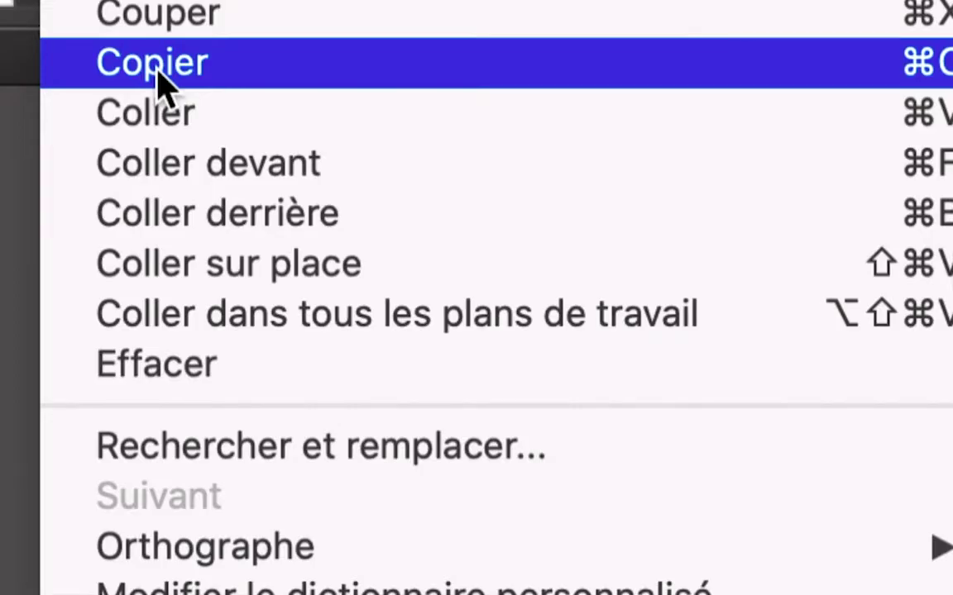
click(157, 70)
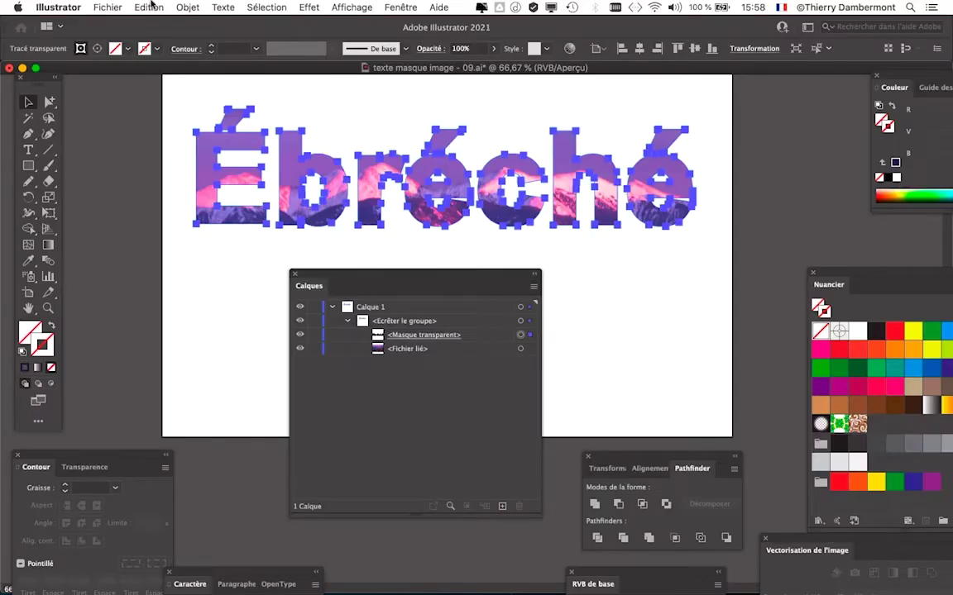
click(149, 6)
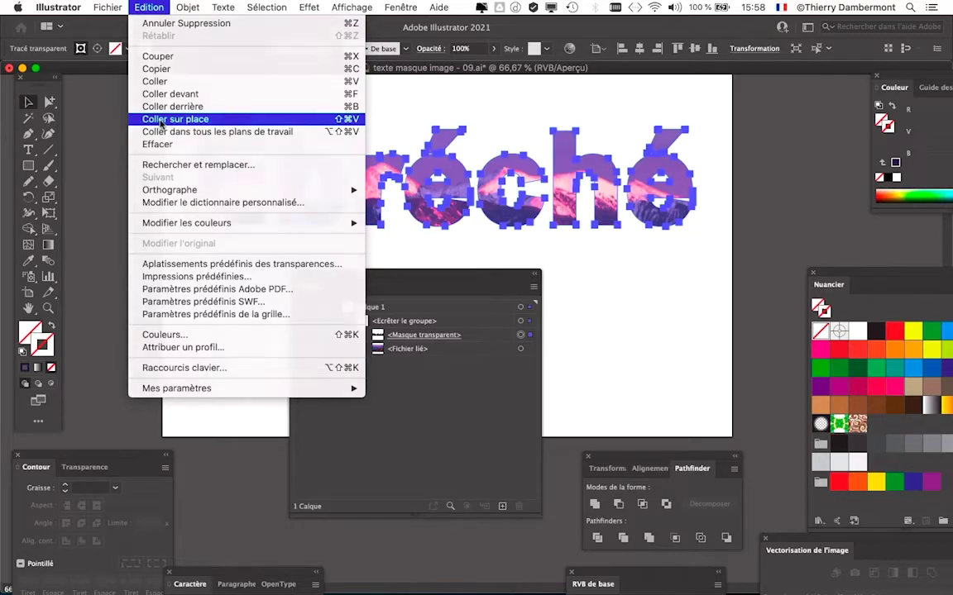
Paste the copied Ébréché outline in place above the photo clipping group
click(162, 123)
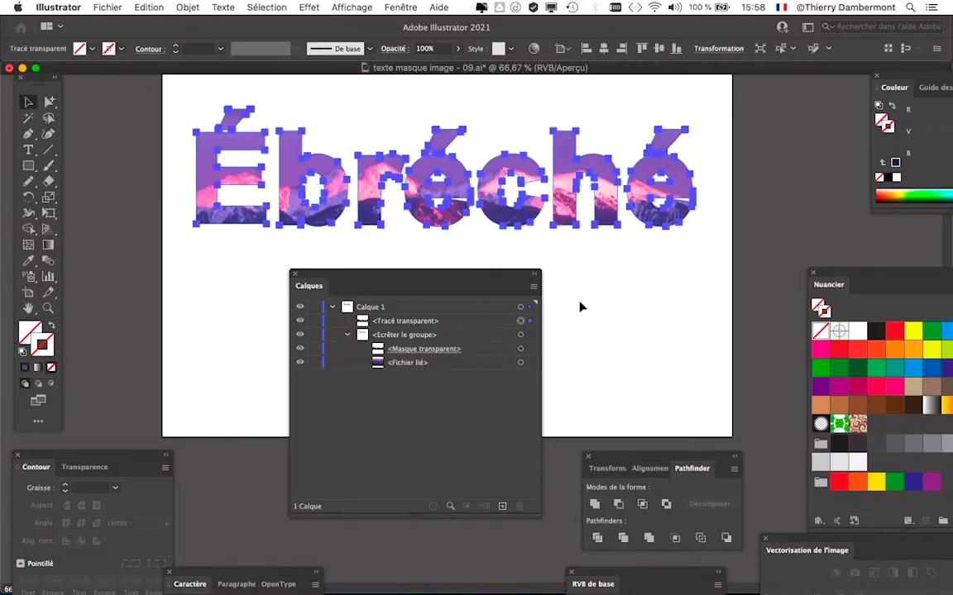
drag(786, 285, 700, 286)
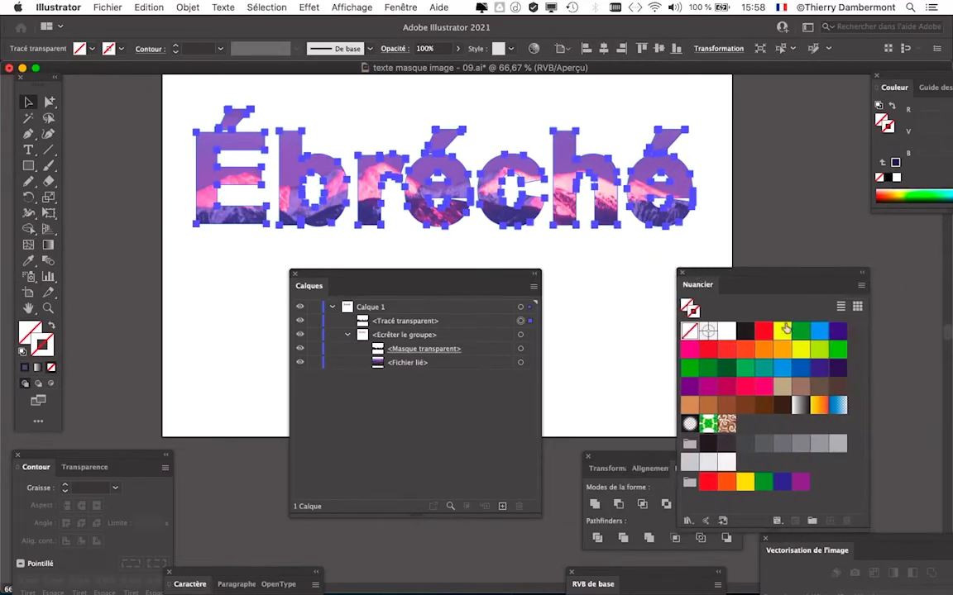
Give the pasted outline a dark blue stroke and start adjusting its weight
click(818, 369)
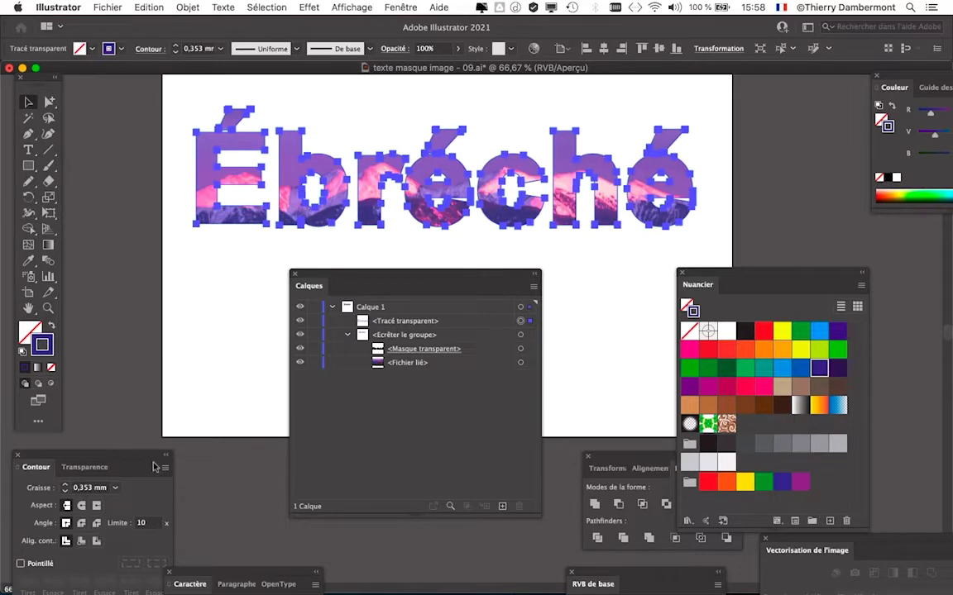
drag(141, 453, 713, 138)
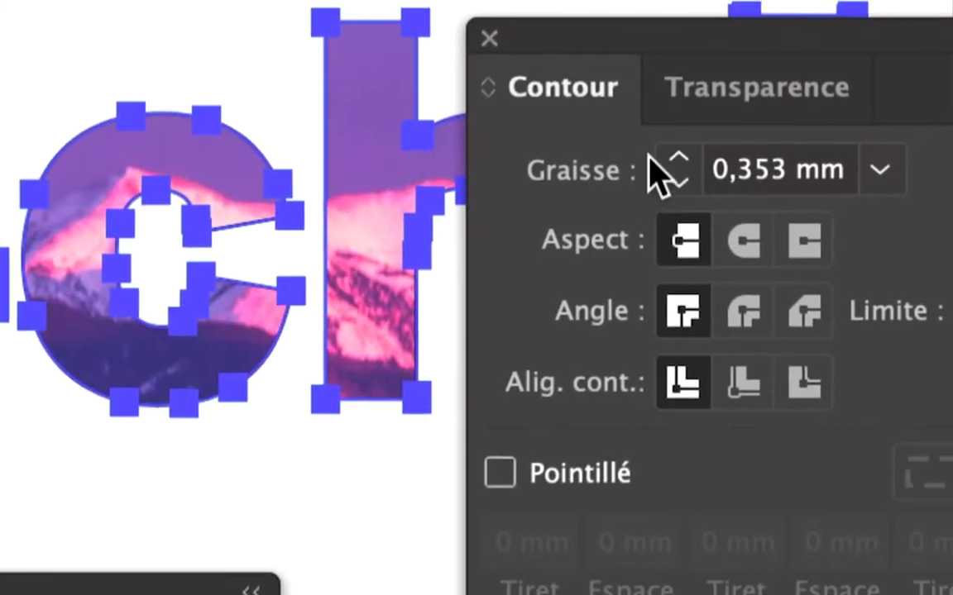
click(640, 164)
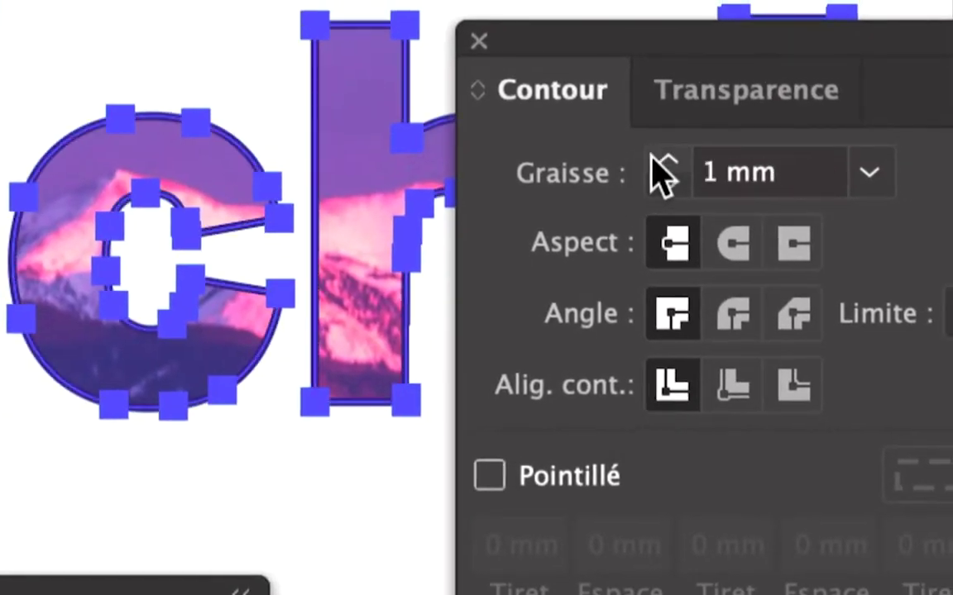
click(653, 161)
click(681, 205)
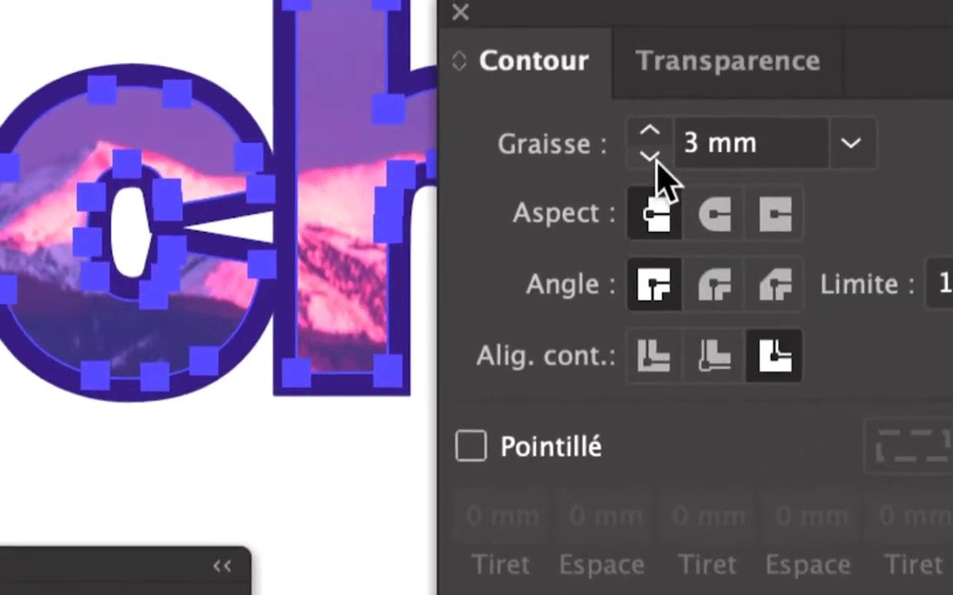
click(651, 160)
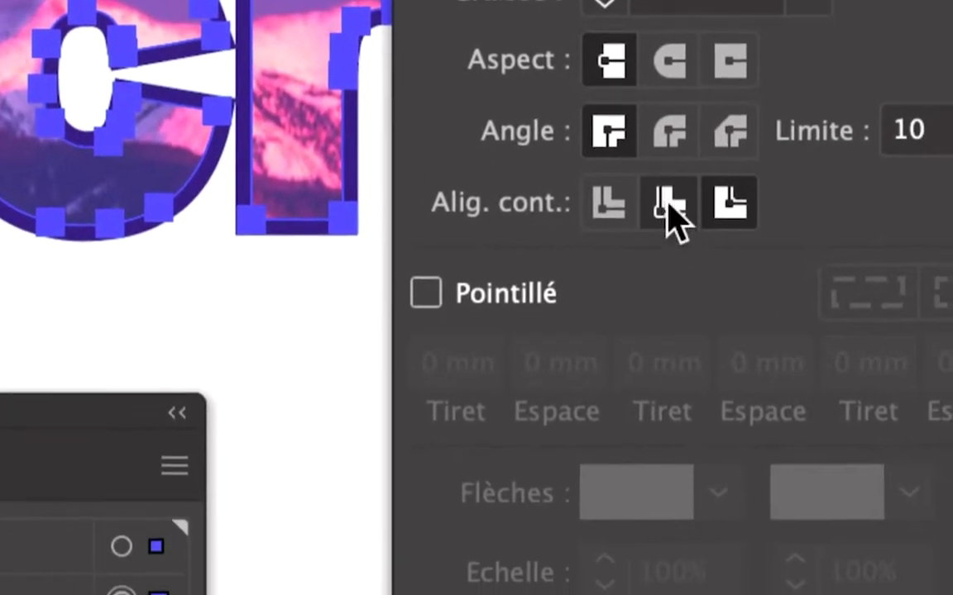
Compare inside, outside and centred stroke alignments at weights up to 5 mm
click(712, 299)
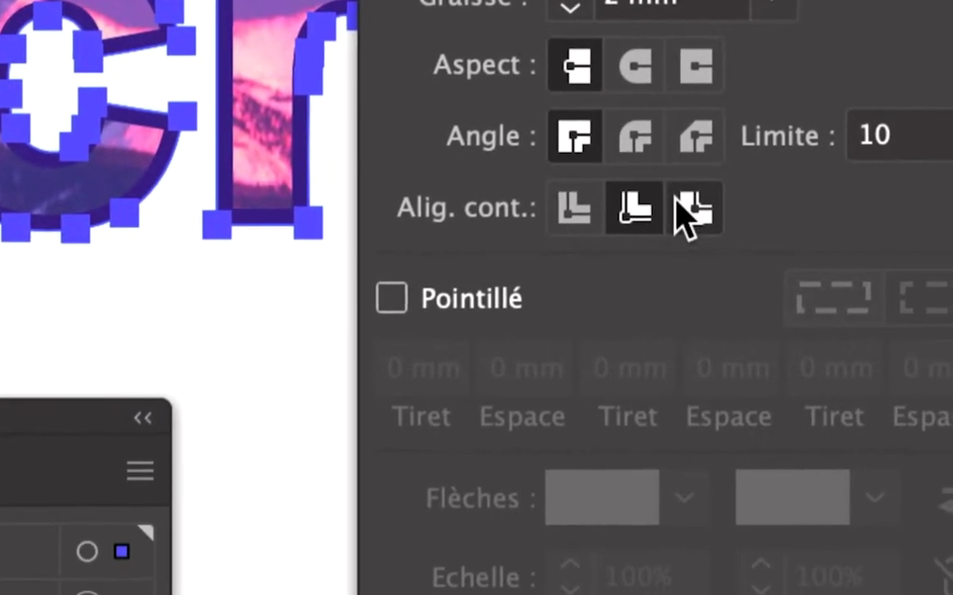
click(686, 208)
click(642, 210)
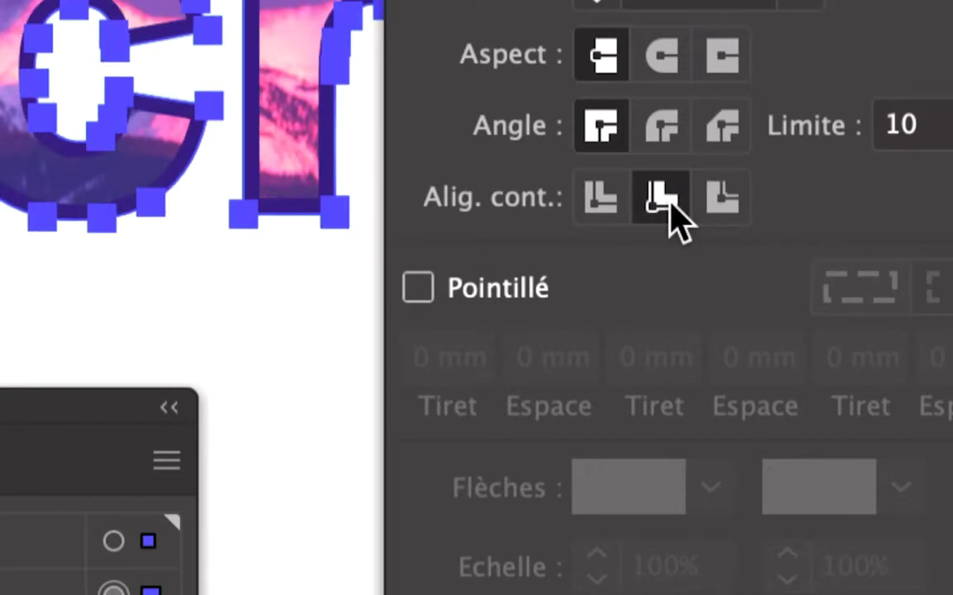
click(610, 203)
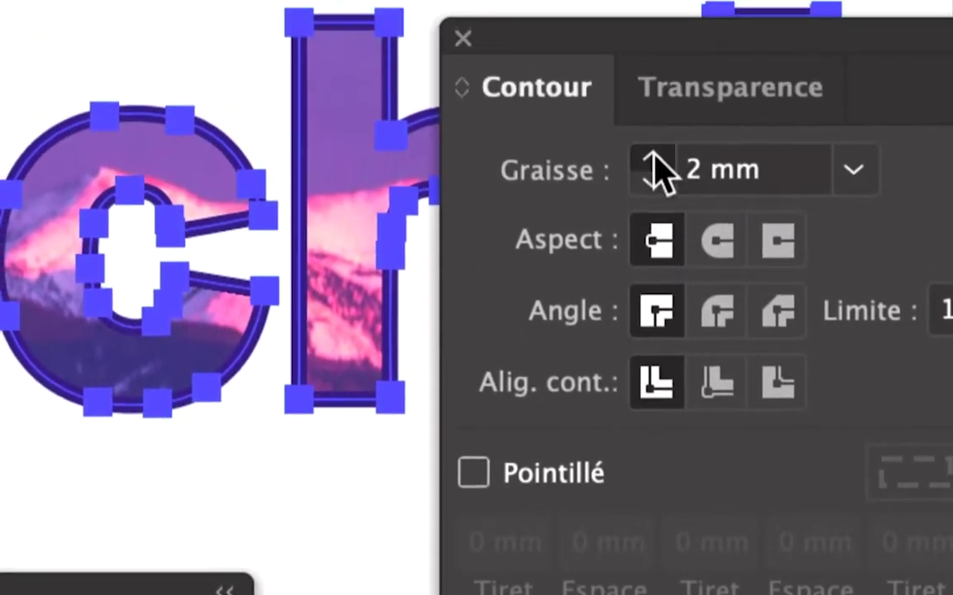
click(651, 161)
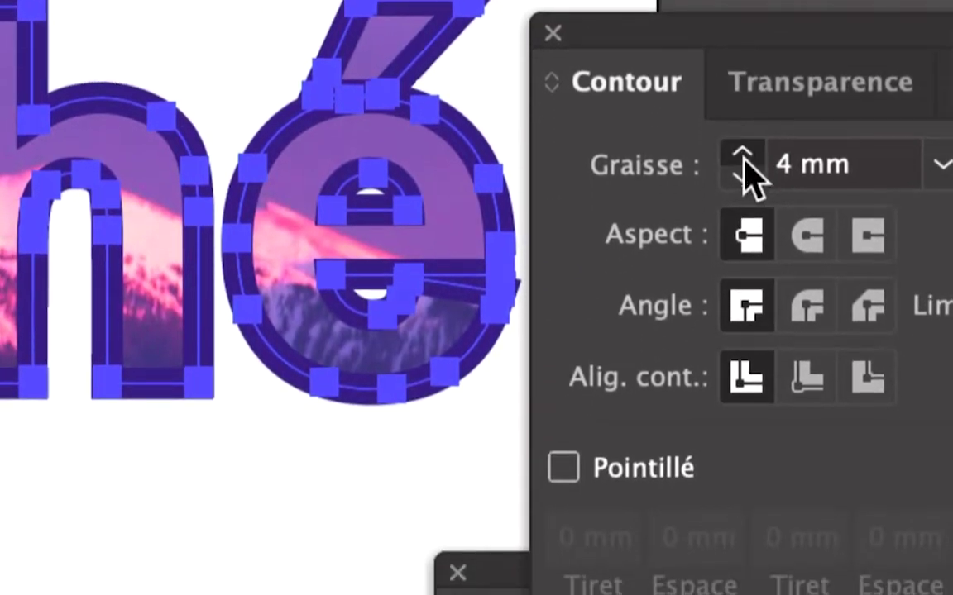
click(743, 159)
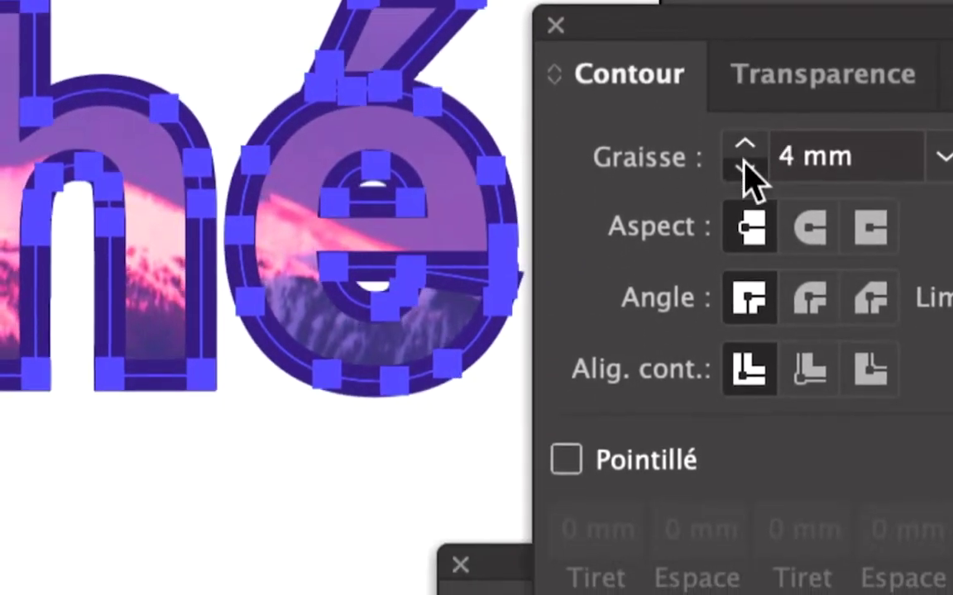
click(744, 168)
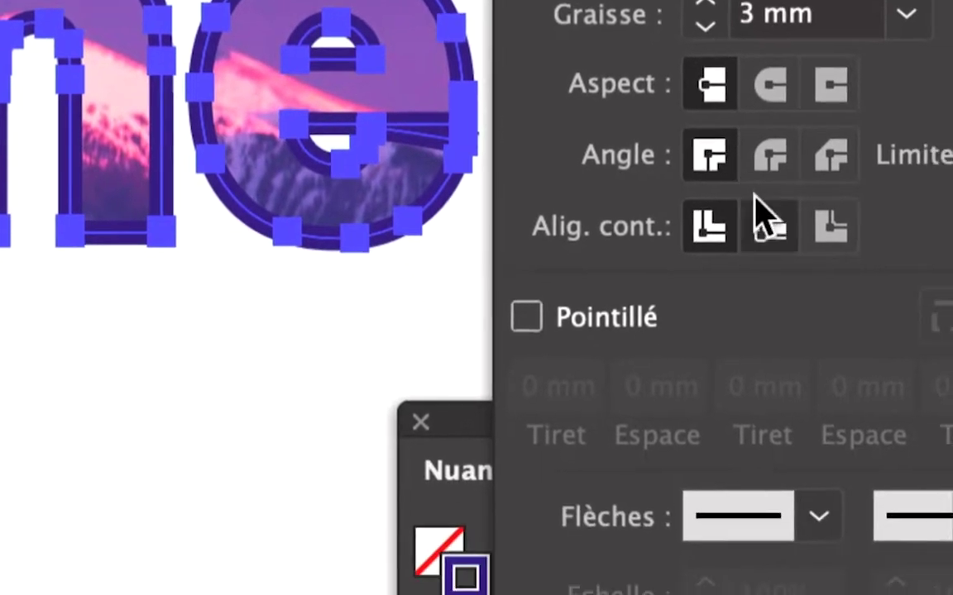
Settle on a 2 mm stroke aligned inside the letters
click(809, 369)
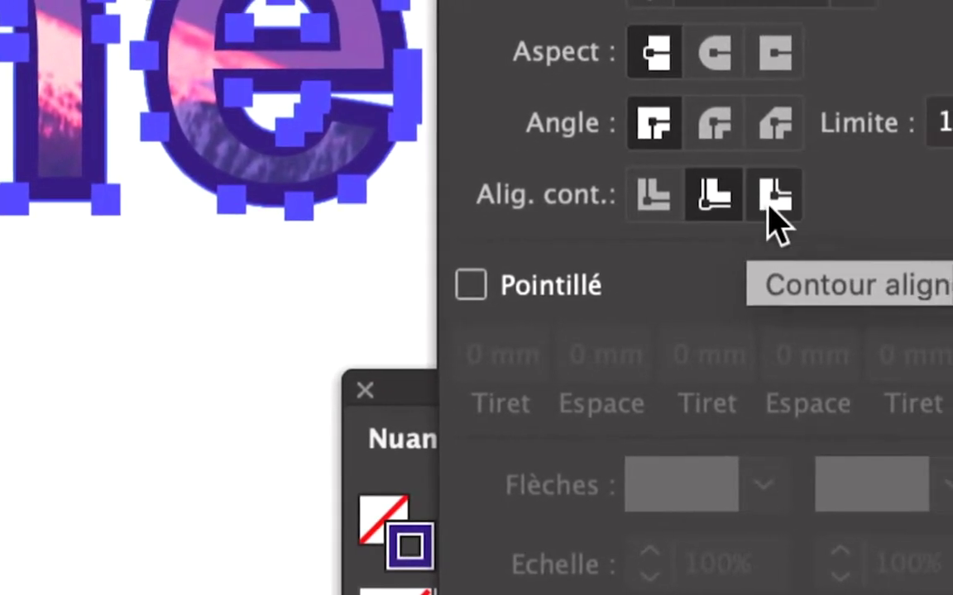
click(774, 199)
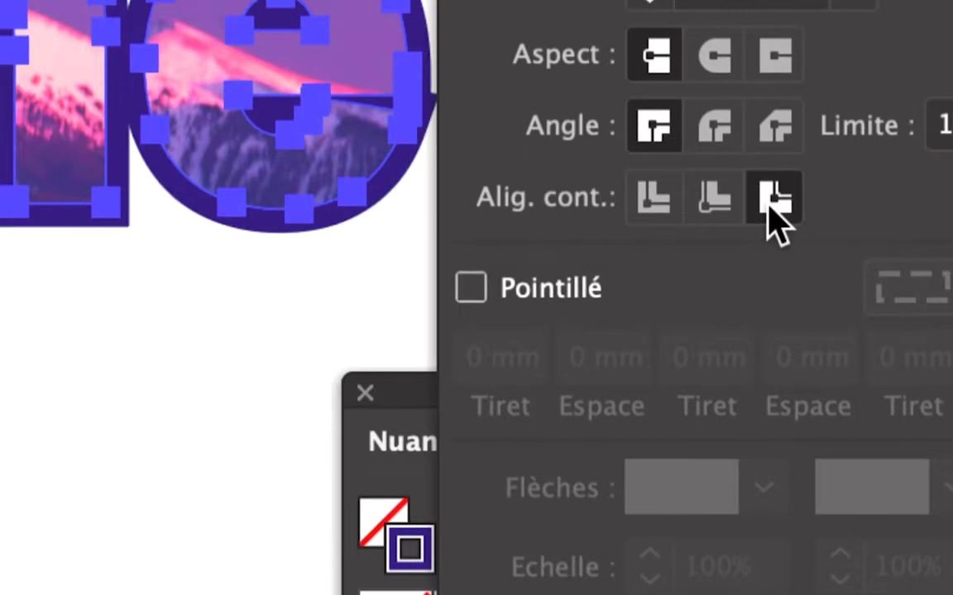
click(716, 202)
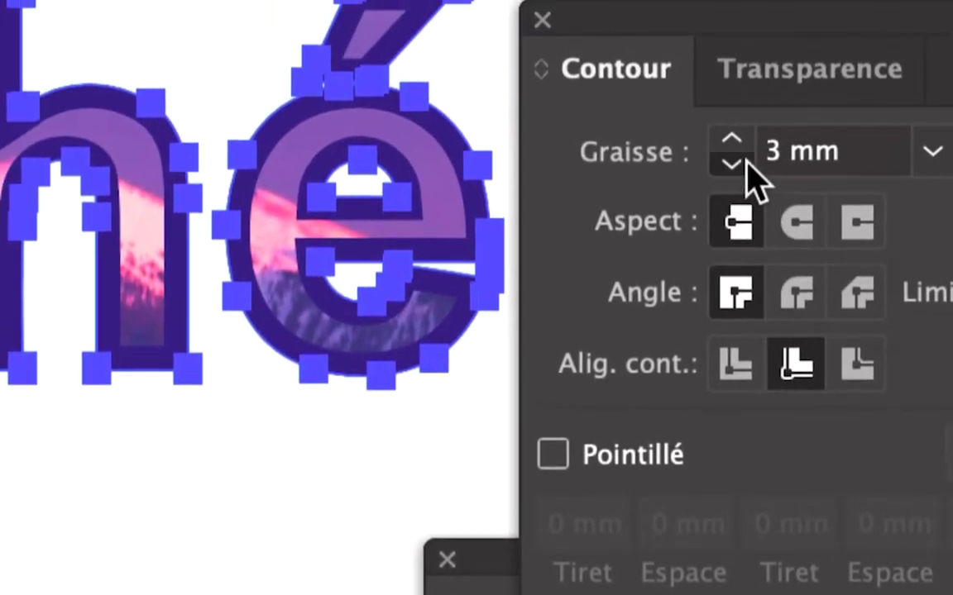
click(743, 164)
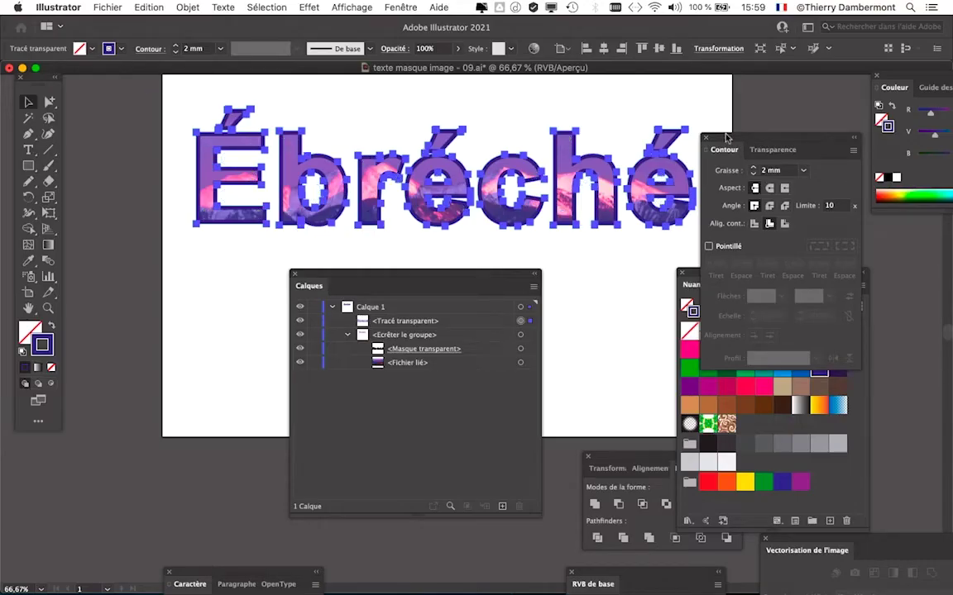
drag(726, 137, 806, 120)
Deselect everything to preview the finished title, then choose Fichier > Enregistrer sous
drag(431, 276, 299, 314)
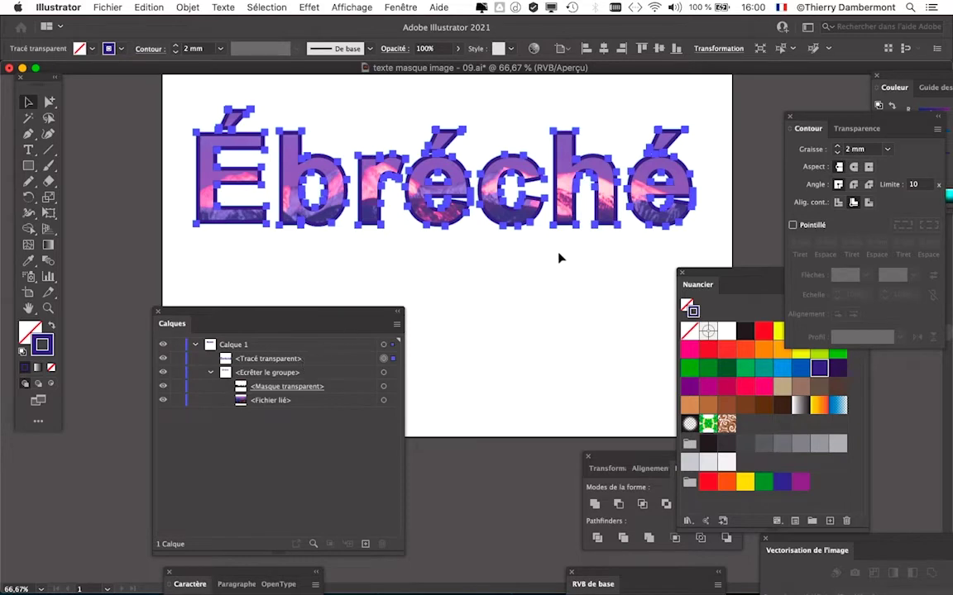
click(562, 257)
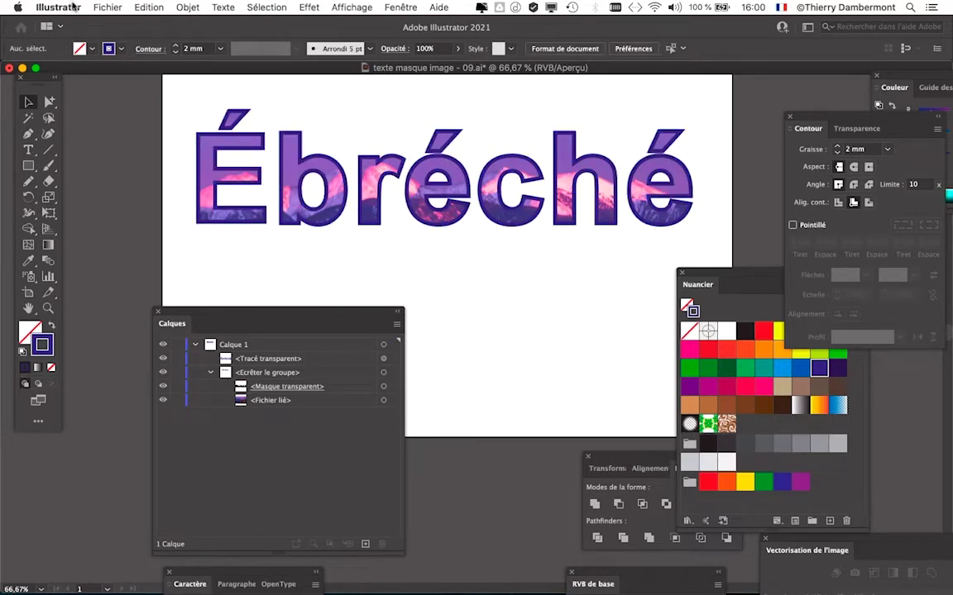
click(98, 7)
click(137, 131)
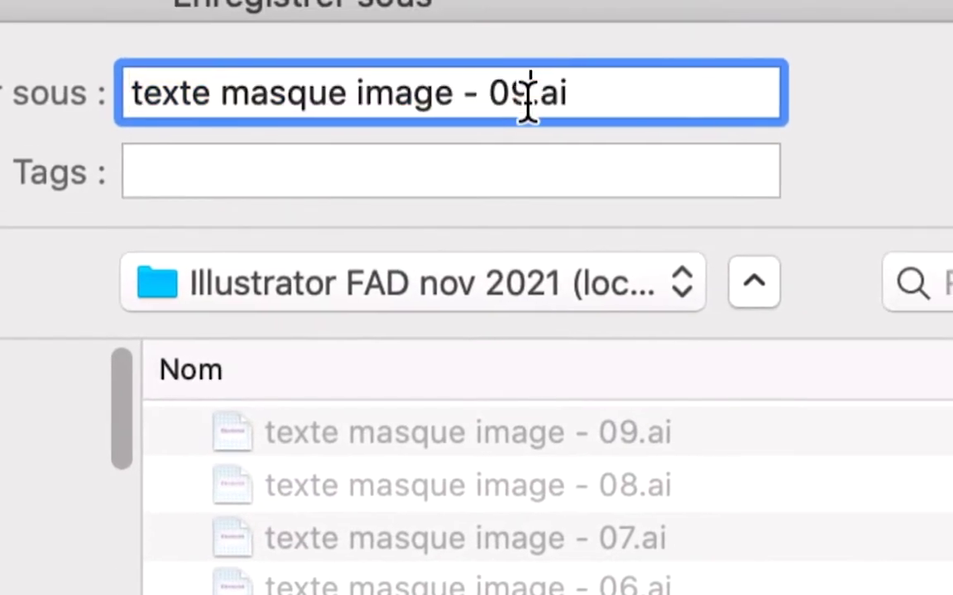
Save the artwork as texte masque image - 10.ai
drag(529, 96, 491, 95)
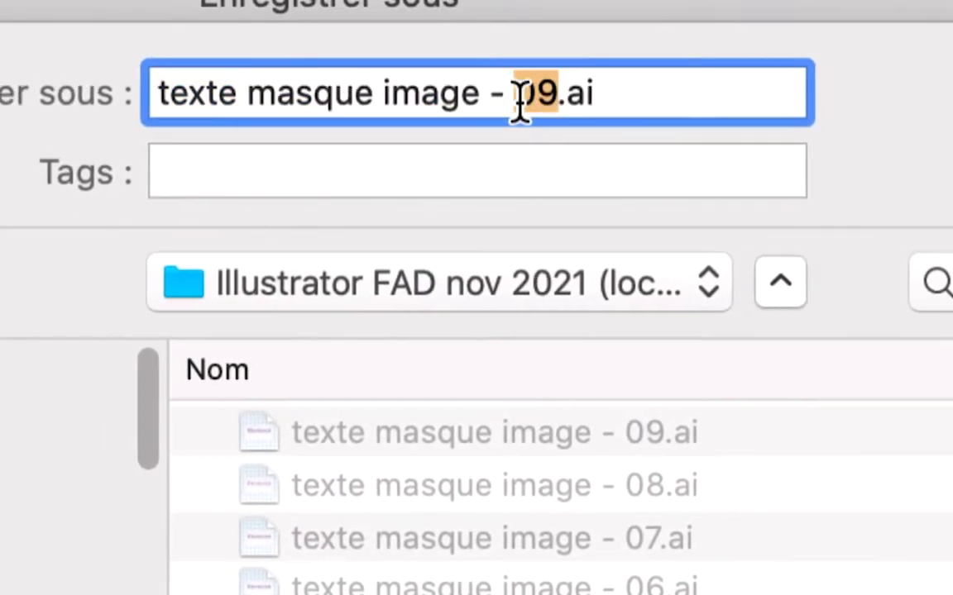
text(10)
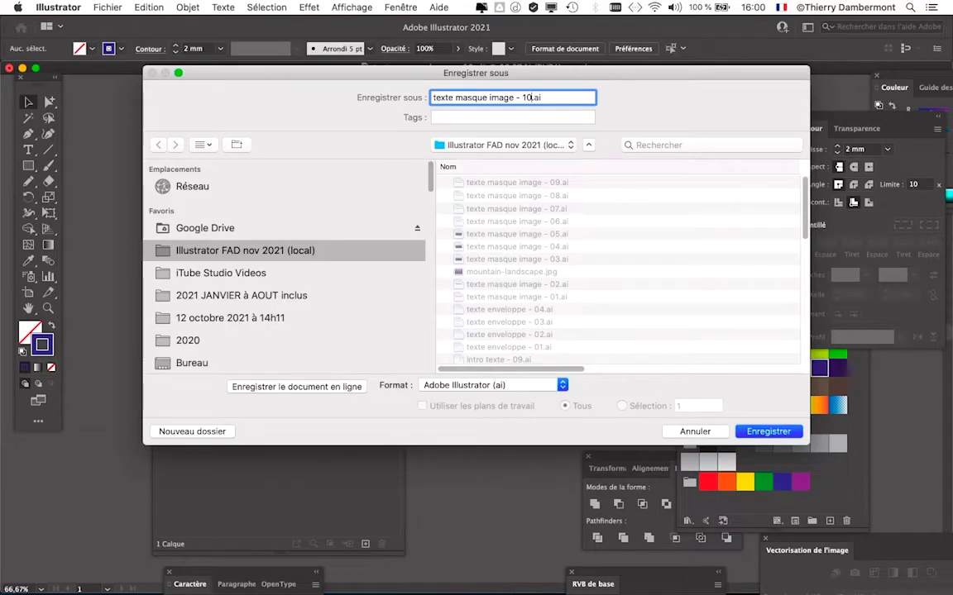
key(Return)
key(Return)
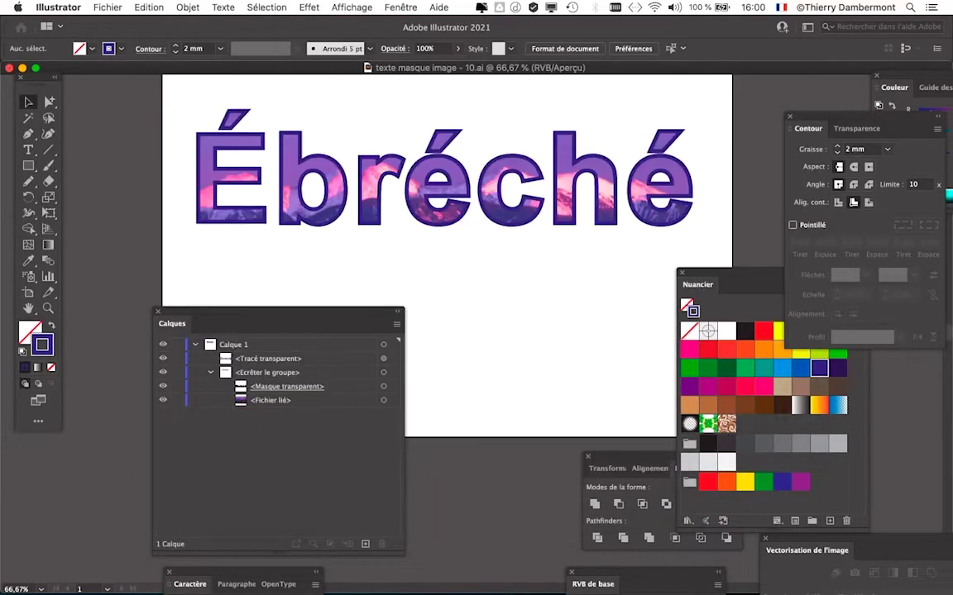
Zoom to 400%, float the Tools panel, and target the Tracé transparent path
scroll(200, 137, up, 1)
scroll(200, 138, up, 2)
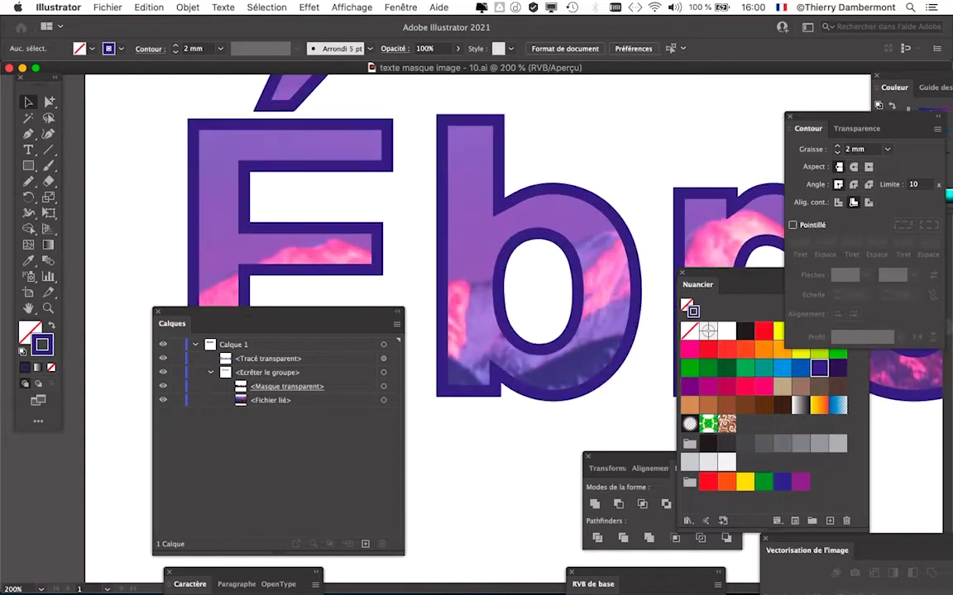
scroll(200, 138, up, 2)
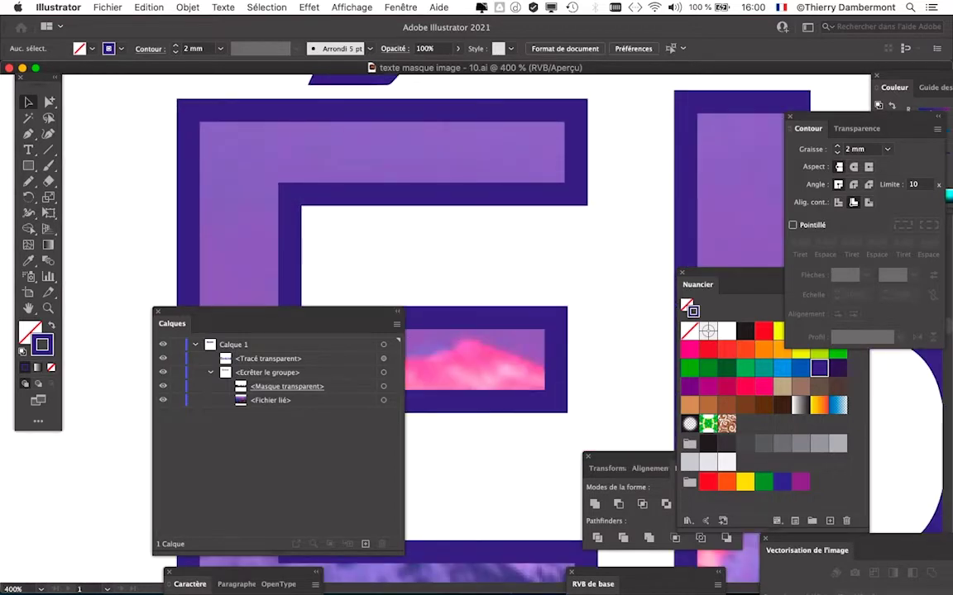
drag(38, 80, 90, 92)
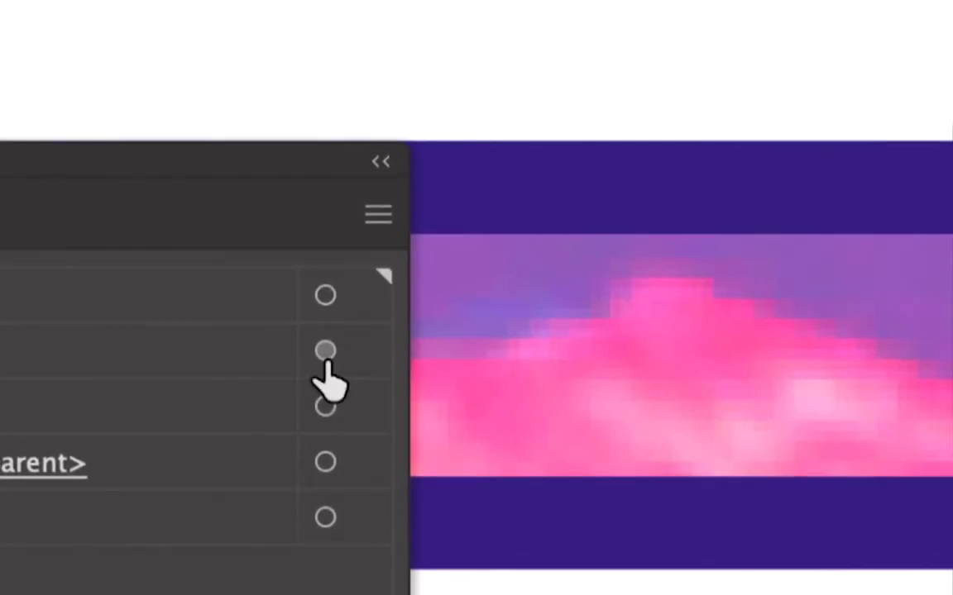
click(325, 352)
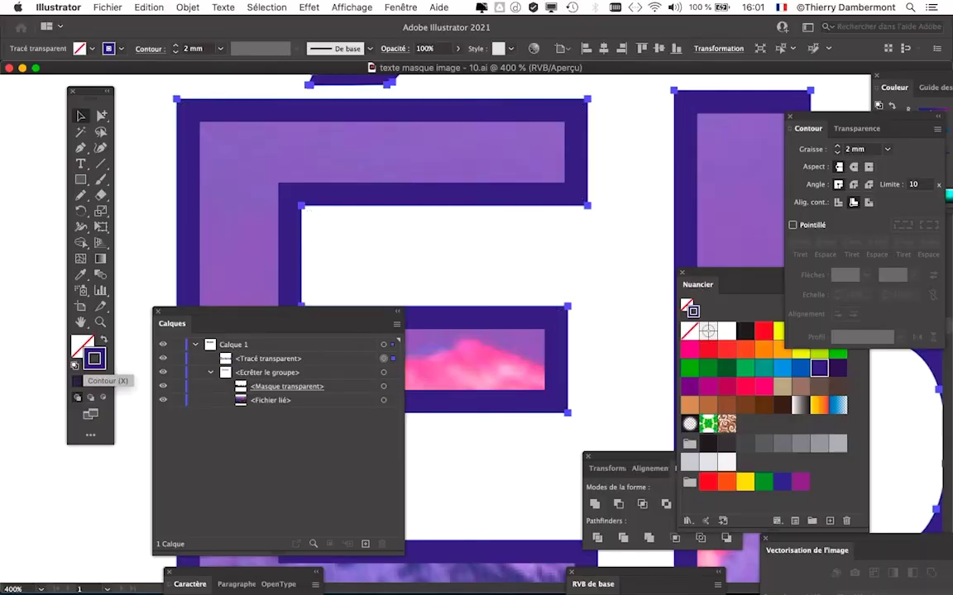
Apply the Blanc, Noir gradient to the outline stroke and zoom out over the title
mouse_move(727, 283)
mouse_down()
mouse_move(715, 273)
mouse_move(667, 99)
mouse_up()
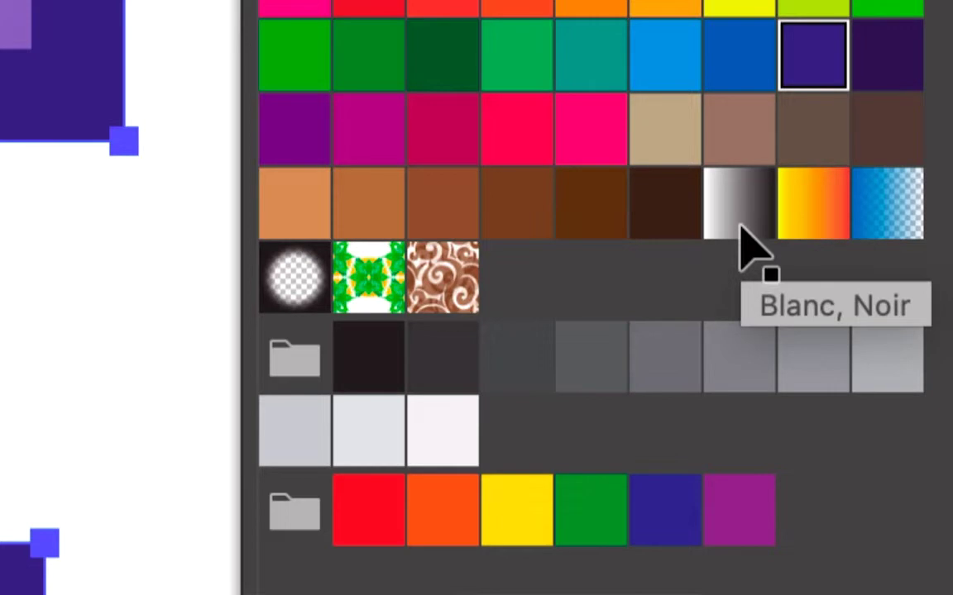
click(739, 219)
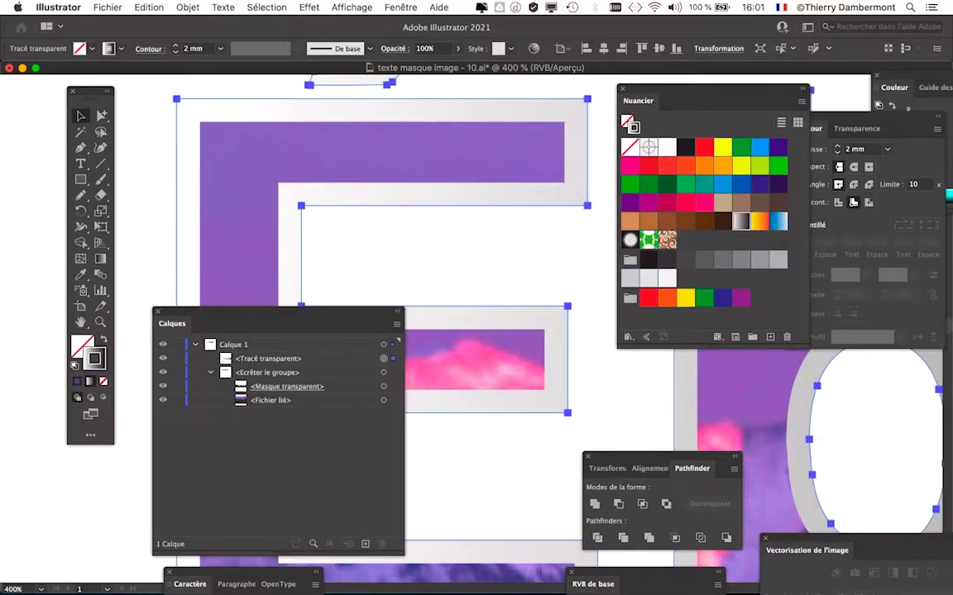
key(super+minus)
key(super+minus)
key(super+minus)
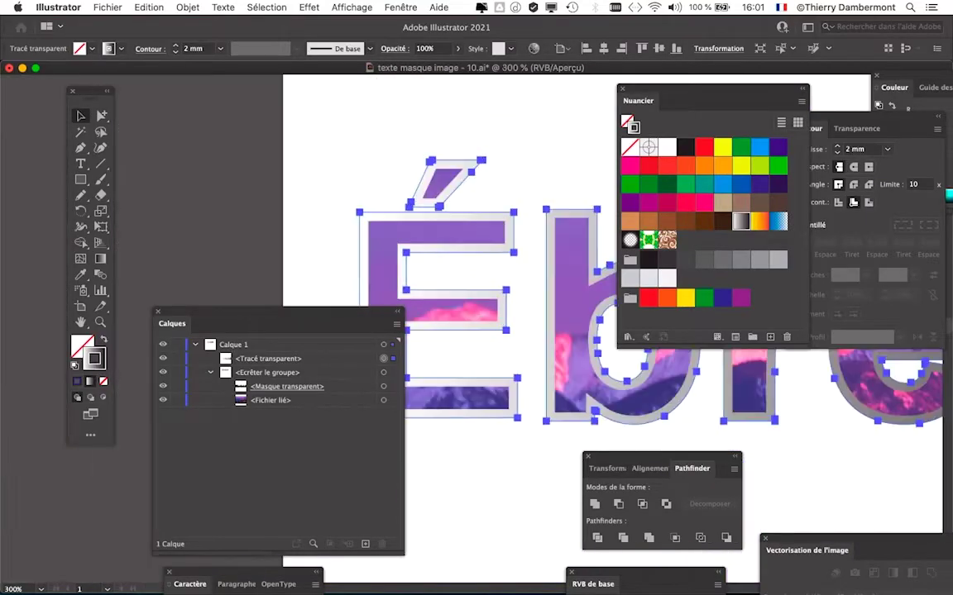
key(super+minus)
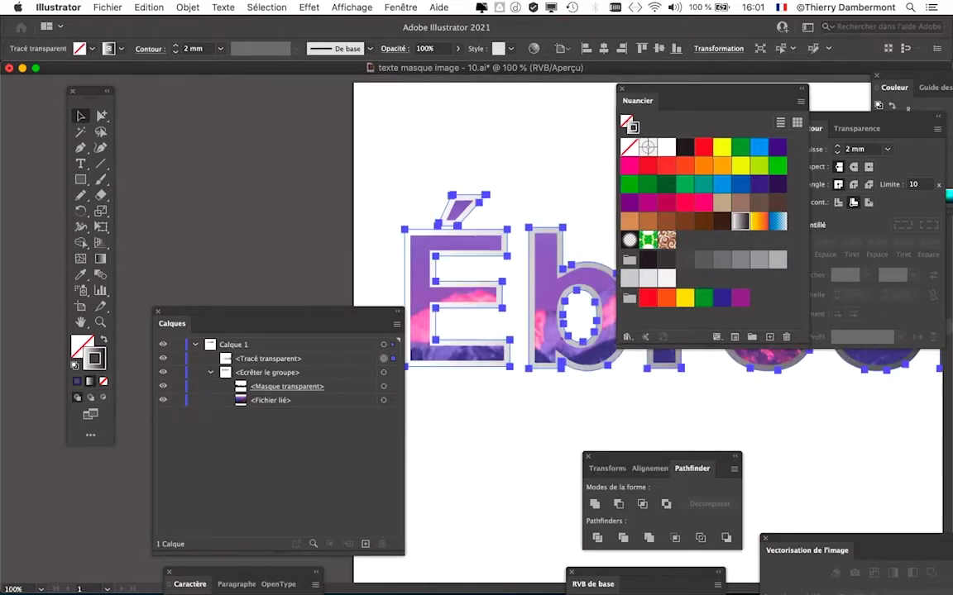
mouse_move(711, 100)
mouse_down()
mouse_move(175, 79)
mouse_move(144, 32)
mouse_up()
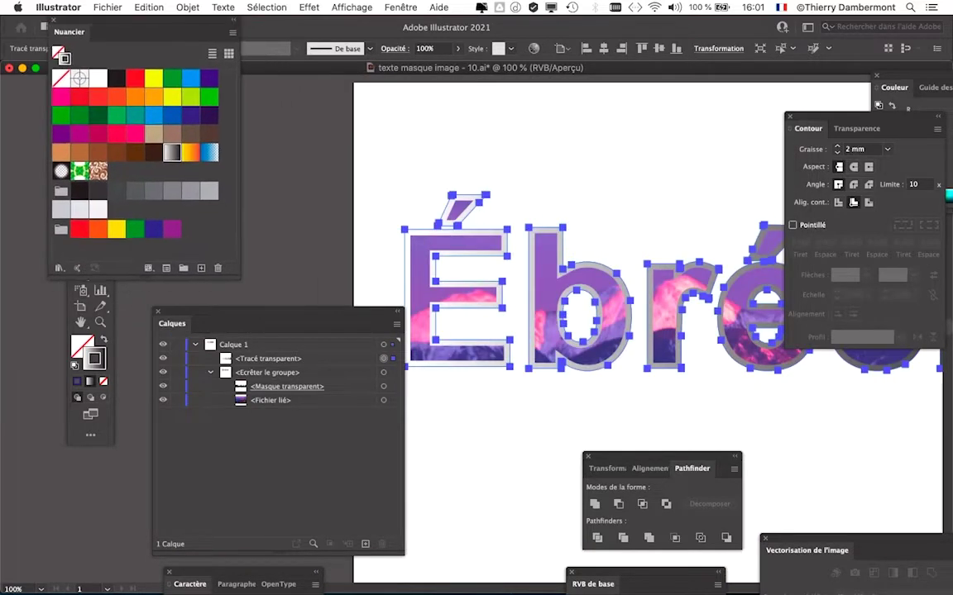
key(super+minus)
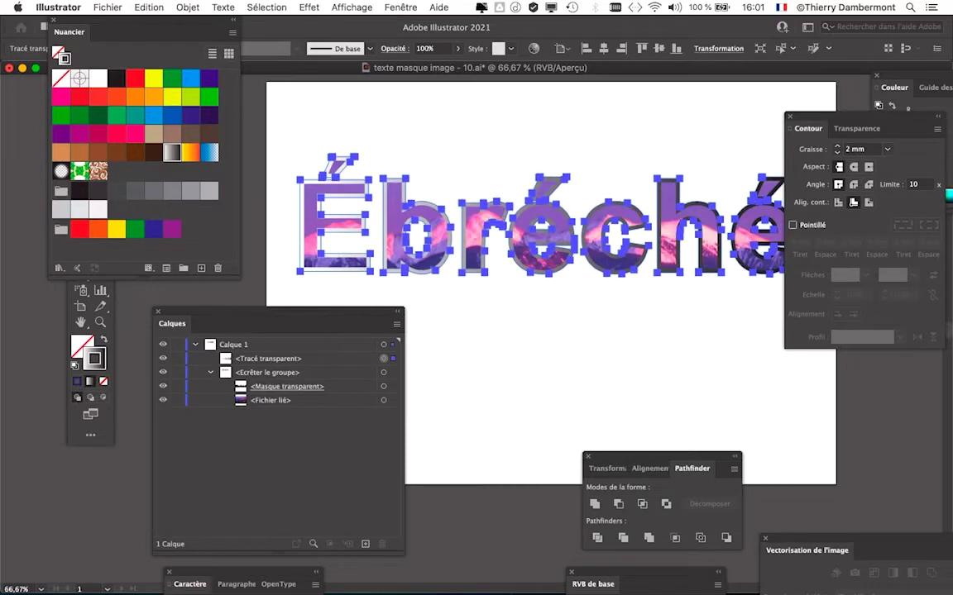
key(super+minus)
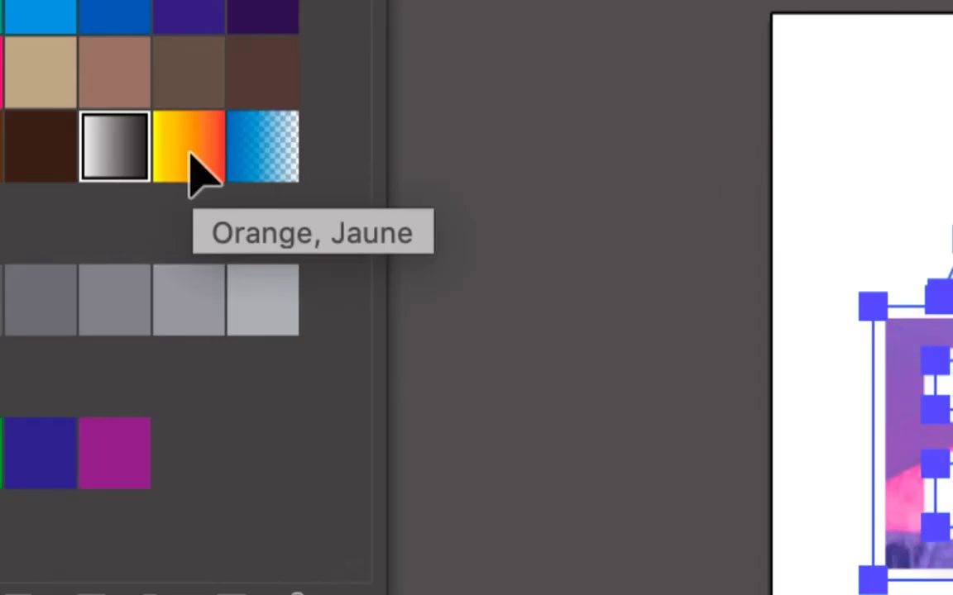
Switch the stroke to the Orange, Jaune gradient, deselect, and rearrange the panels
click(197, 168)
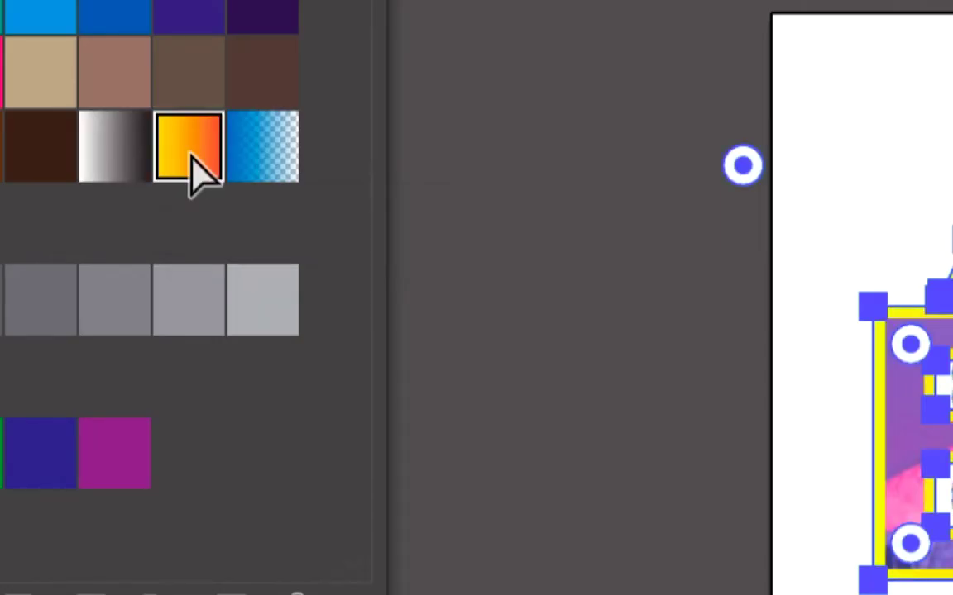
key(super+plus)
key(super+plus)
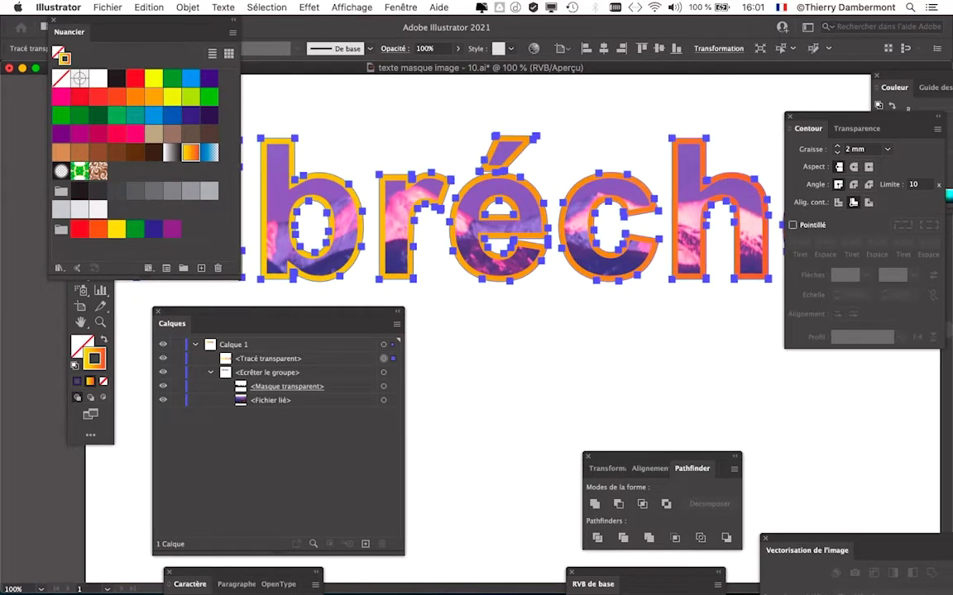
key(super+shift+a)
key(super+minus)
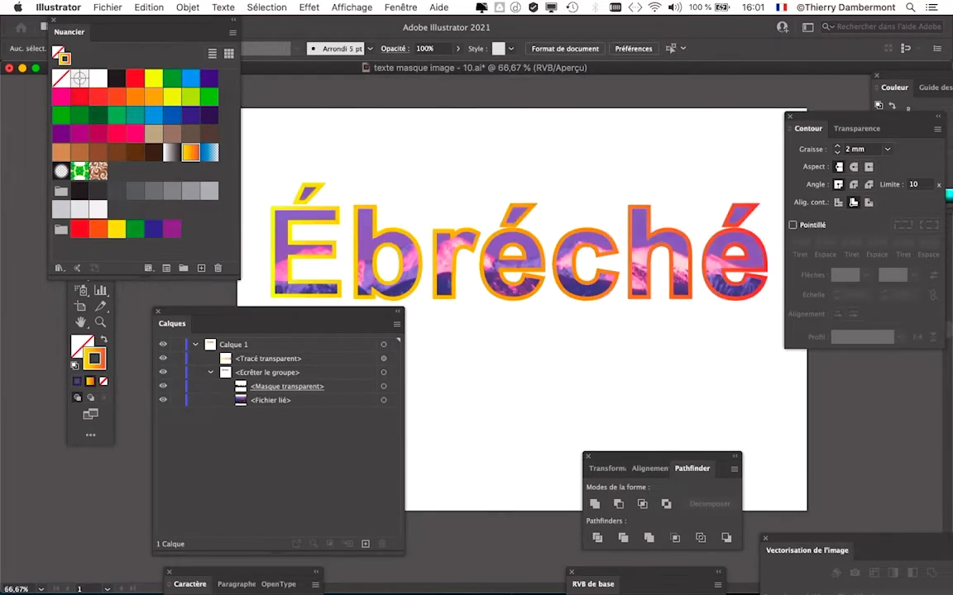
mouse_move(248, 323)
mouse_down()
mouse_move(170, 444)
mouse_move(129, 484)
mouse_up()
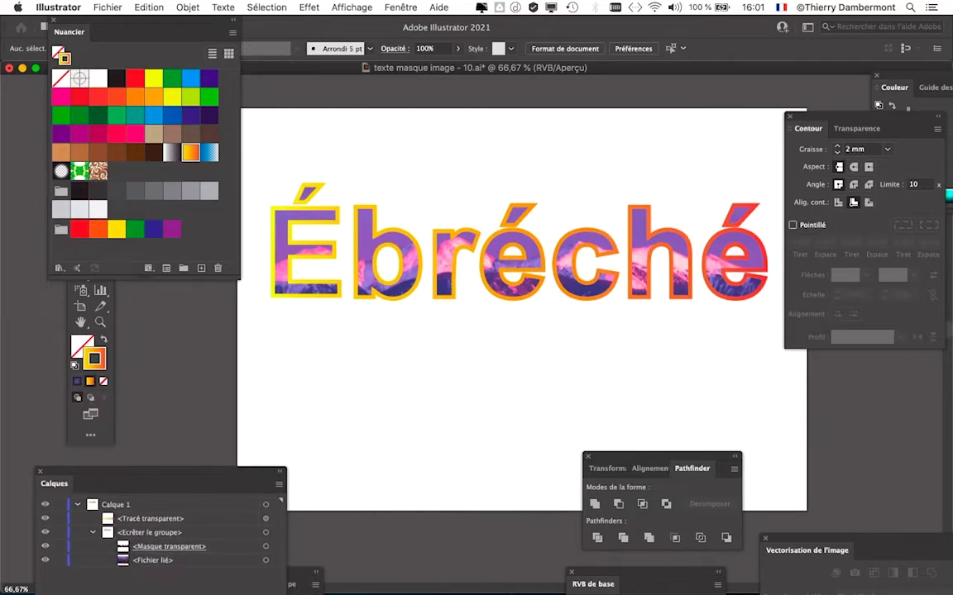
mouse_move(869, 116)
mouse_down()
mouse_move(861, 236)
mouse_move(899, 371)
mouse_move(910, 281)
mouse_move(932, 240)
mouse_move(876, 253)
mouse_up()
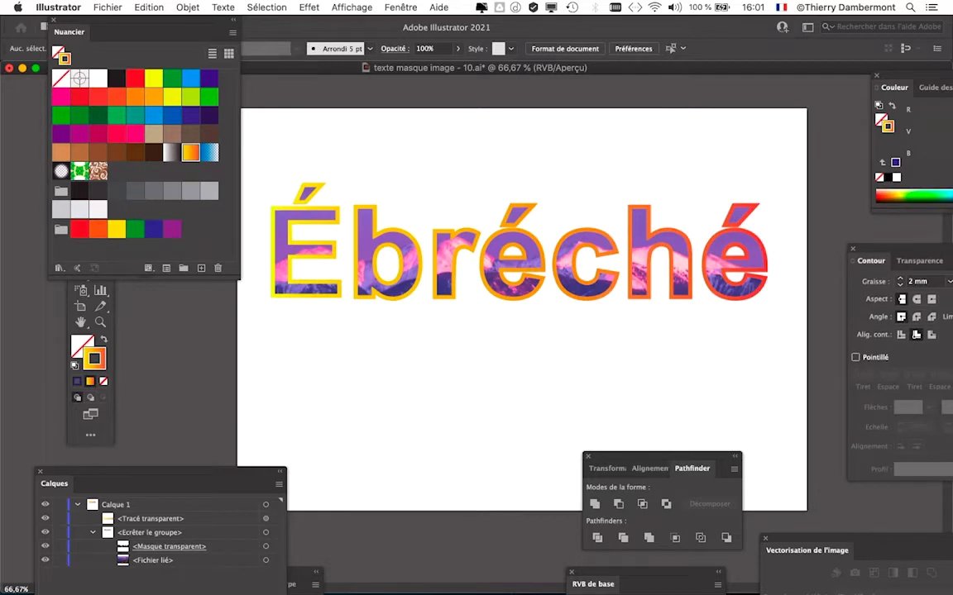
mouse_move(124, 473)
mouse_down()
mouse_move(154, 513)
mouse_move(468, 397)
mouse_move(596, 336)
mouse_up()
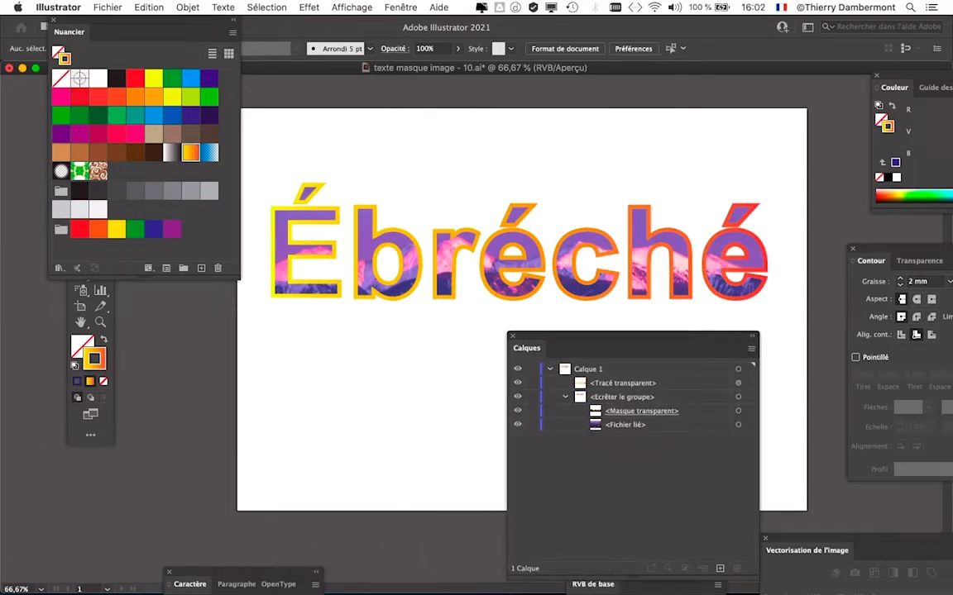
mouse_move(132, 31)
mouse_down()
mouse_move(304, 108)
mouse_move(263, 110)
mouse_up()
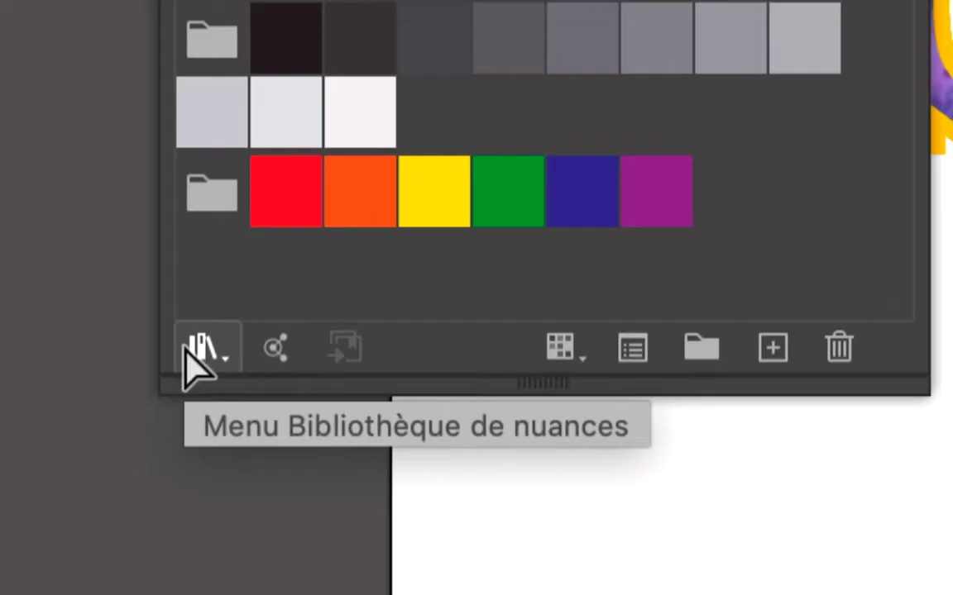
Open the Feuillage gradient swatch library and place it above the title
click(190, 342)
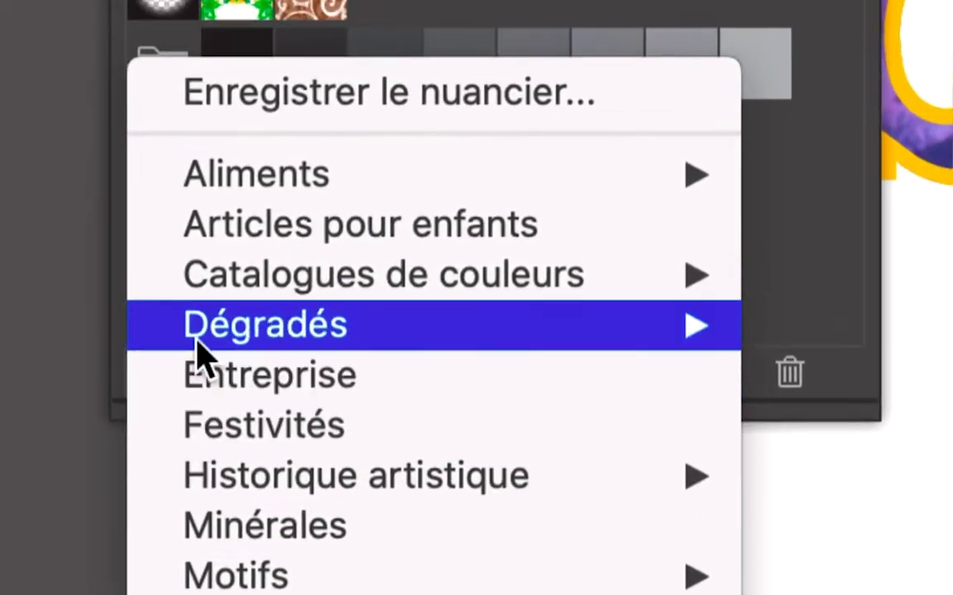
mouse_move(66, 146)
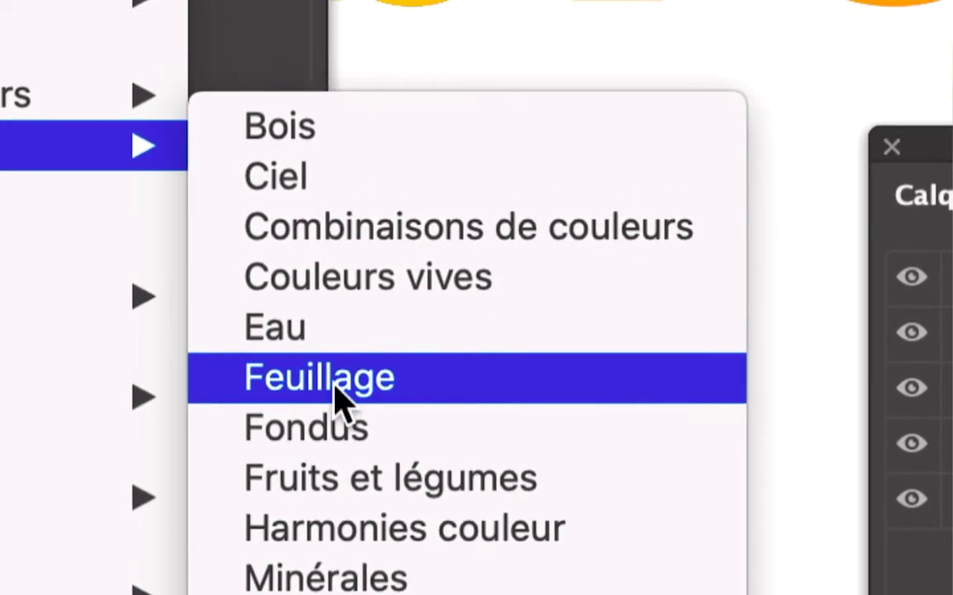
click(335, 385)
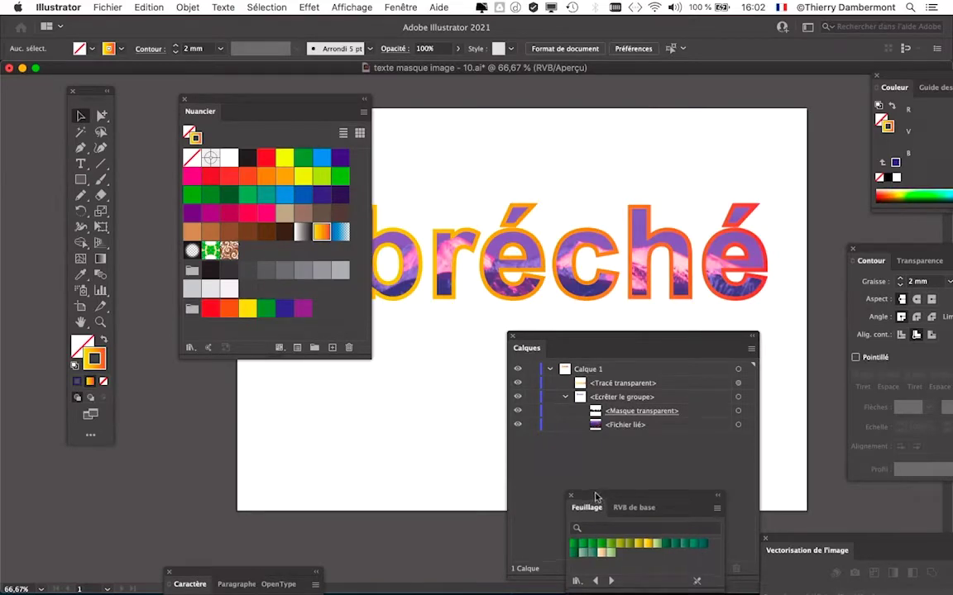
drag(603, 514, 450, 102)
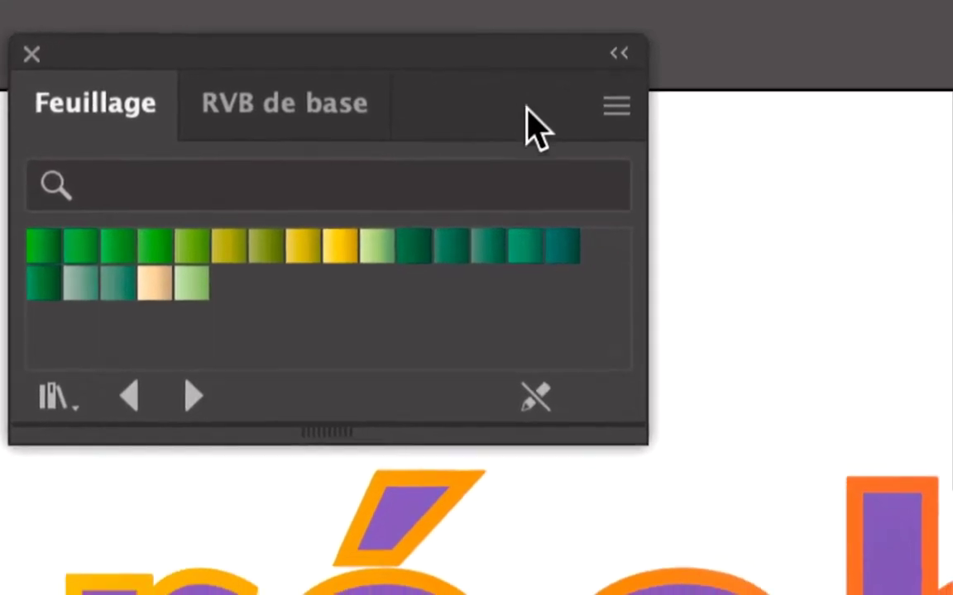
Show Feuillage swatches as large thumbnails, enlarge the panel, and target Tracé transparent
click(546, 107)
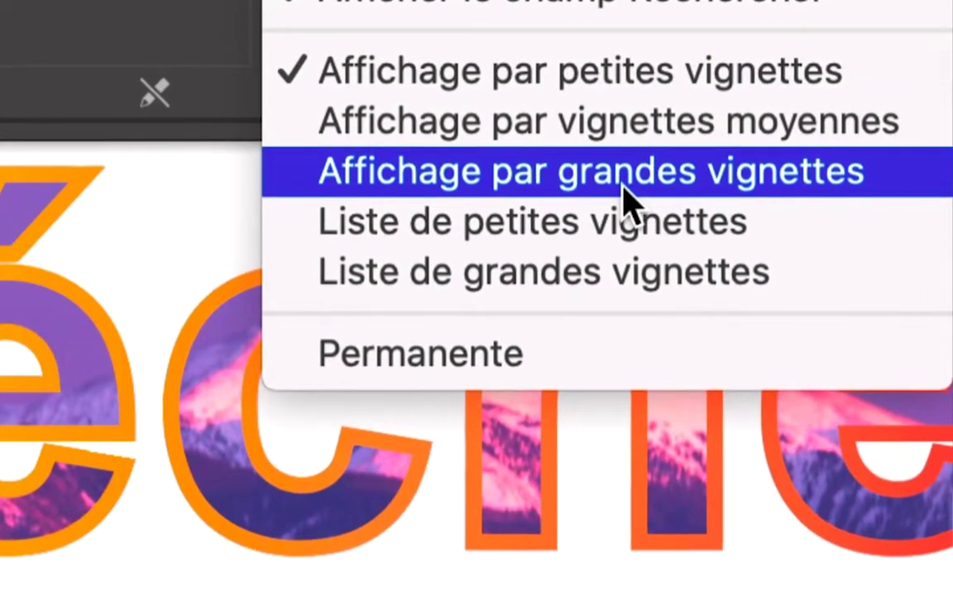
click(622, 188)
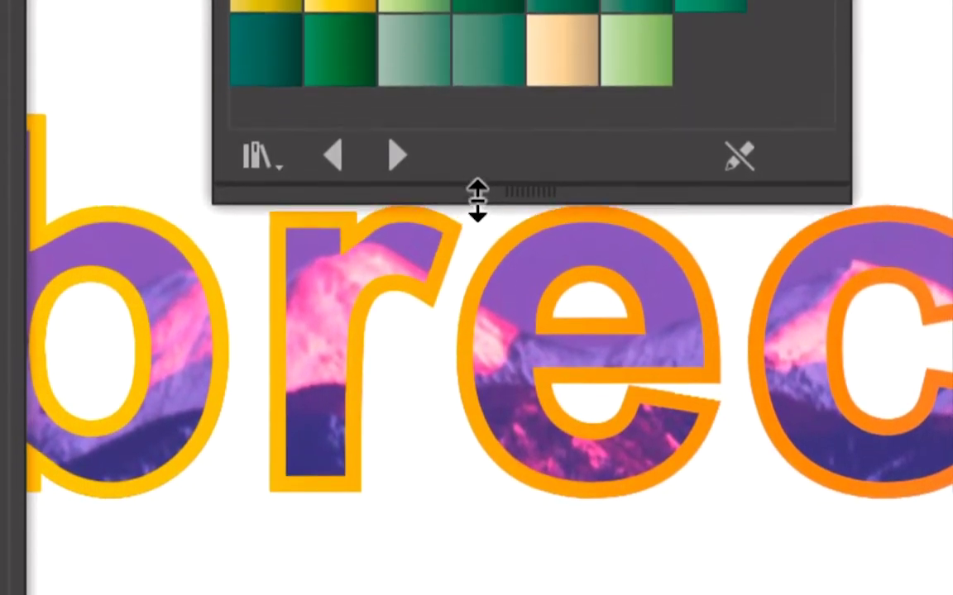
drag(477, 174, 478, 240)
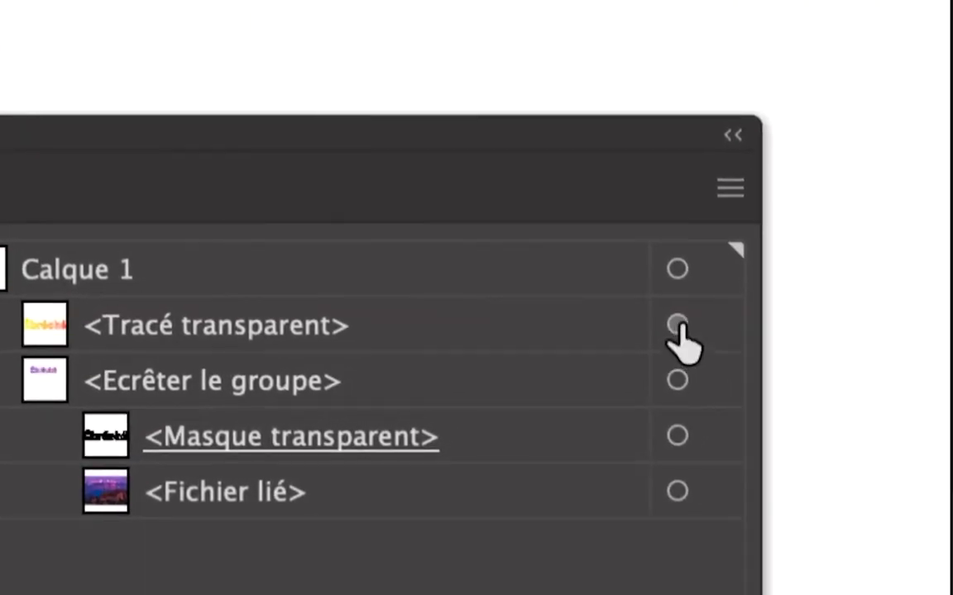
click(706, 298)
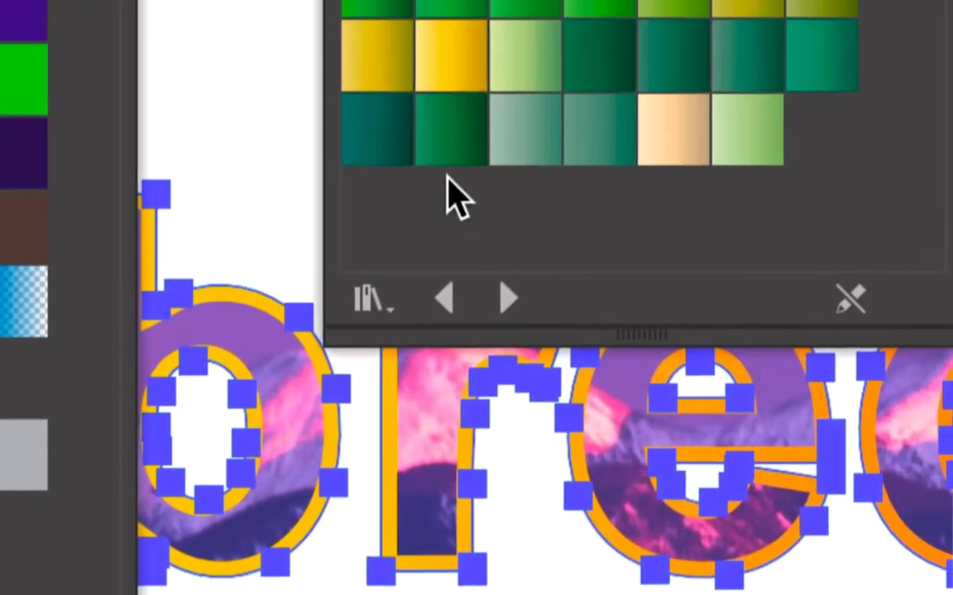
Try several green gradients, then apply Eau avec horizon 5 to the outline stroke
click(450, 183)
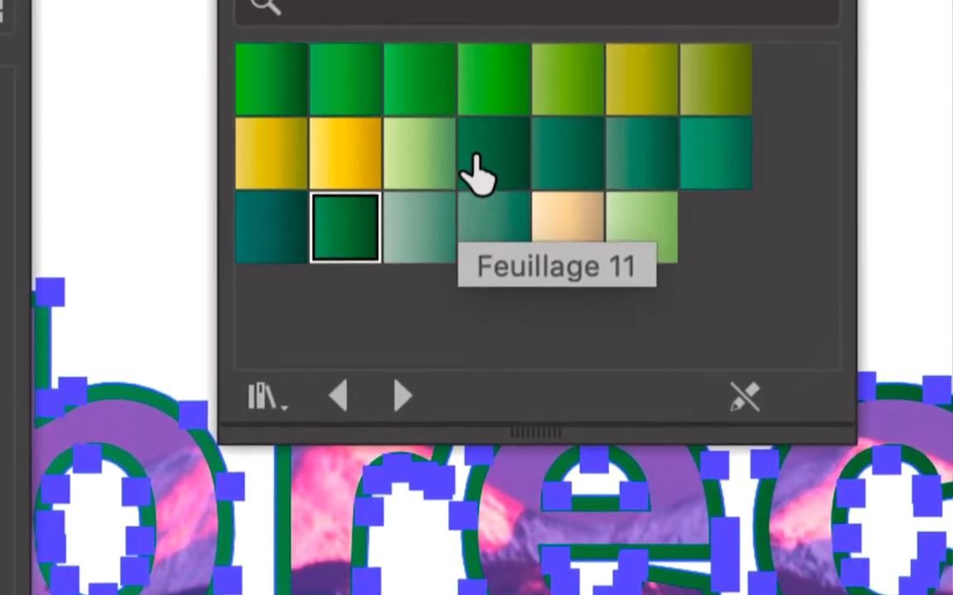
click(497, 103)
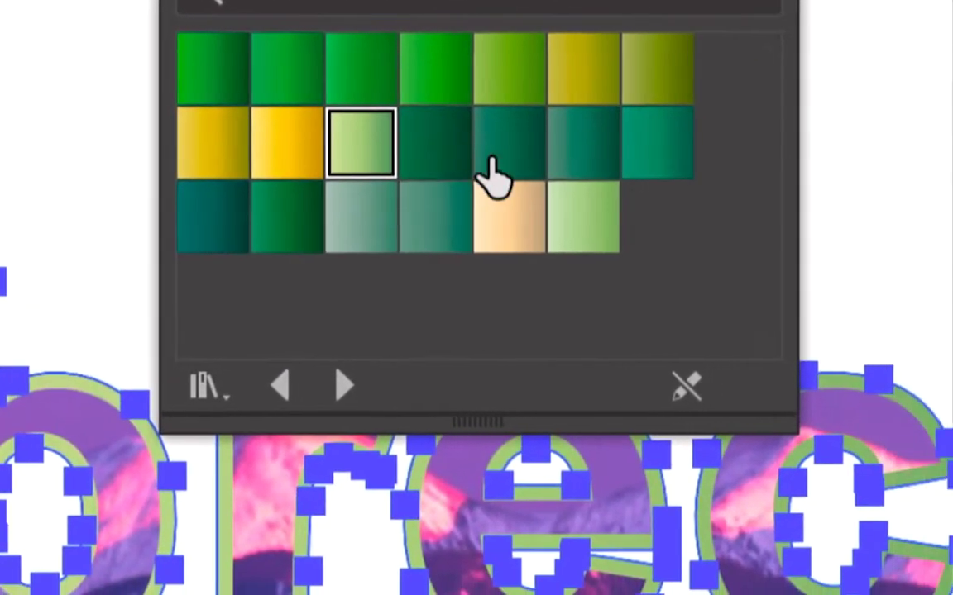
click(587, 184)
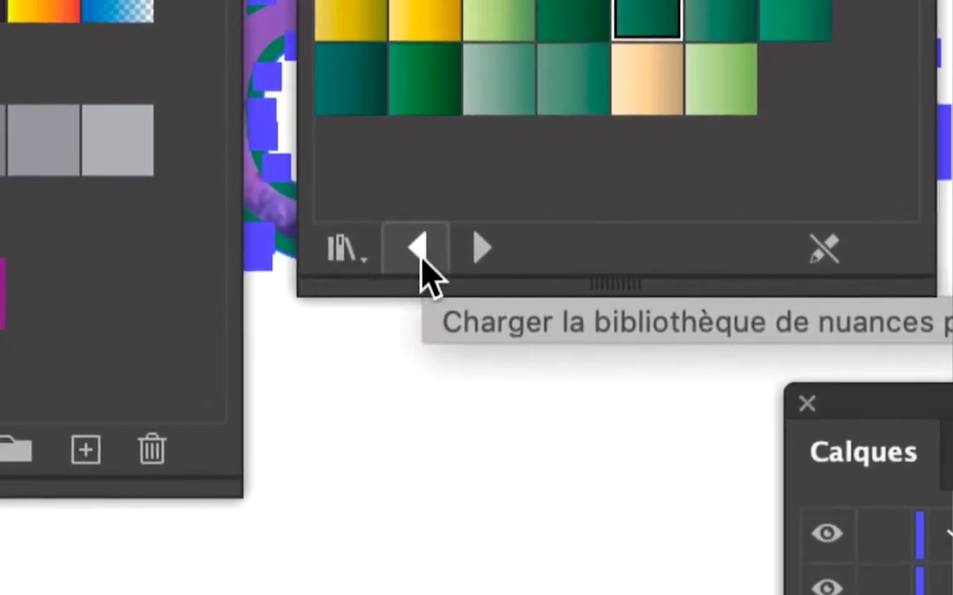
click(424, 258)
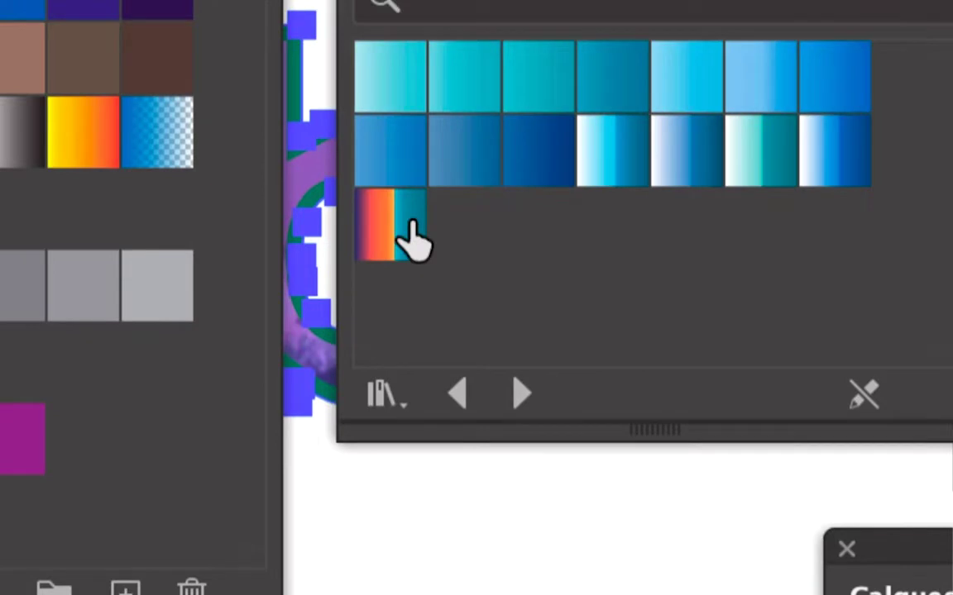
click(388, 199)
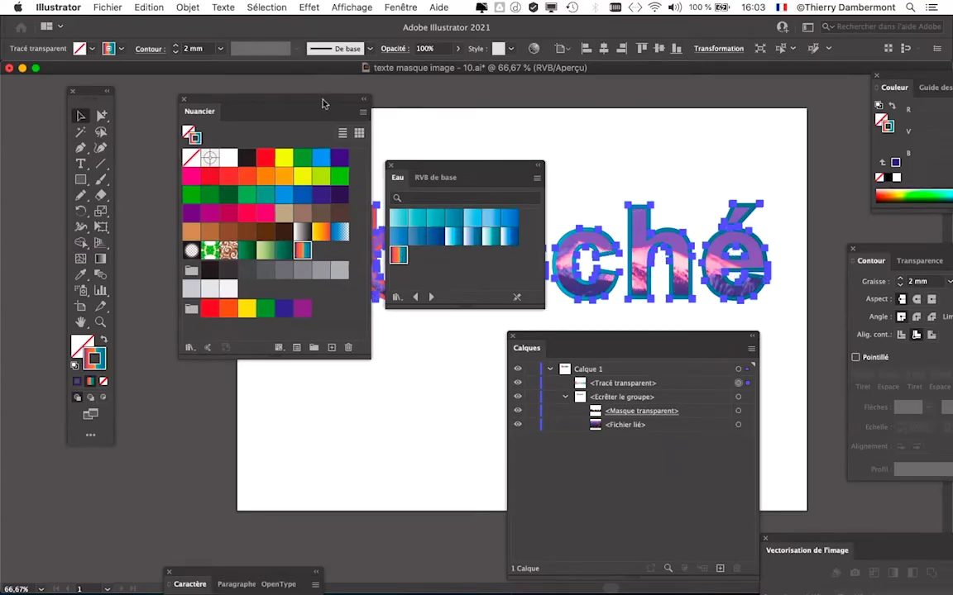
Move the swatch panels aside, deselect the title, open Pathfinder, and recentre the artboard
drag(323, 113, 308, 347)
drag(397, 165, 565, 51)
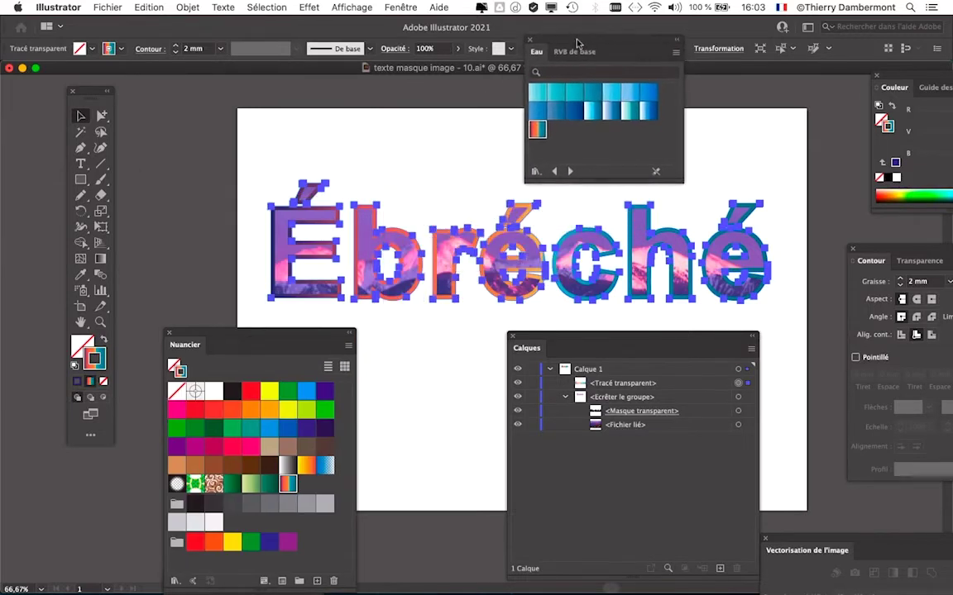
click(243, 263)
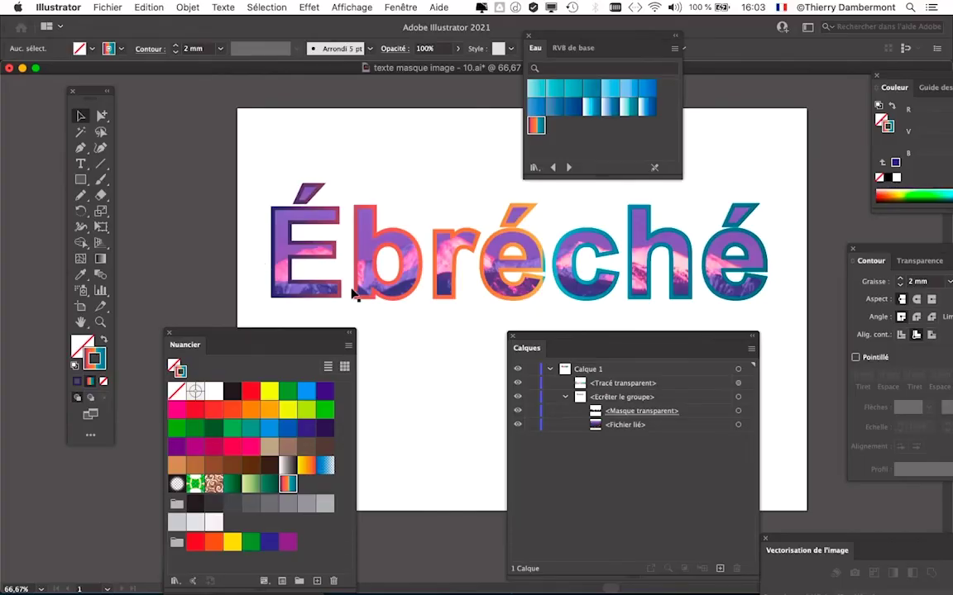
key(super+shift+F9)
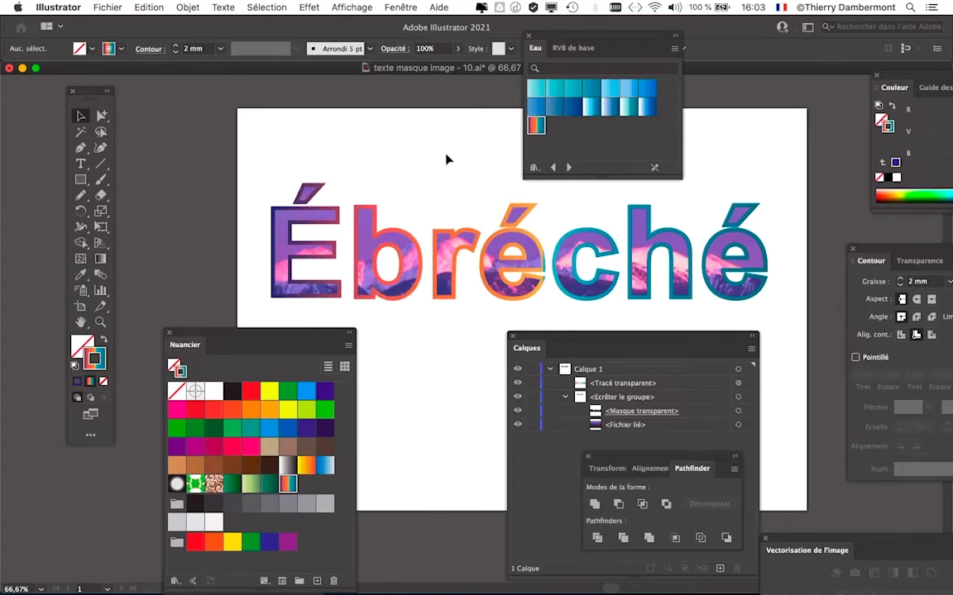
drag(556, 35, 623, 20)
drag(386, 217, 313, 203)
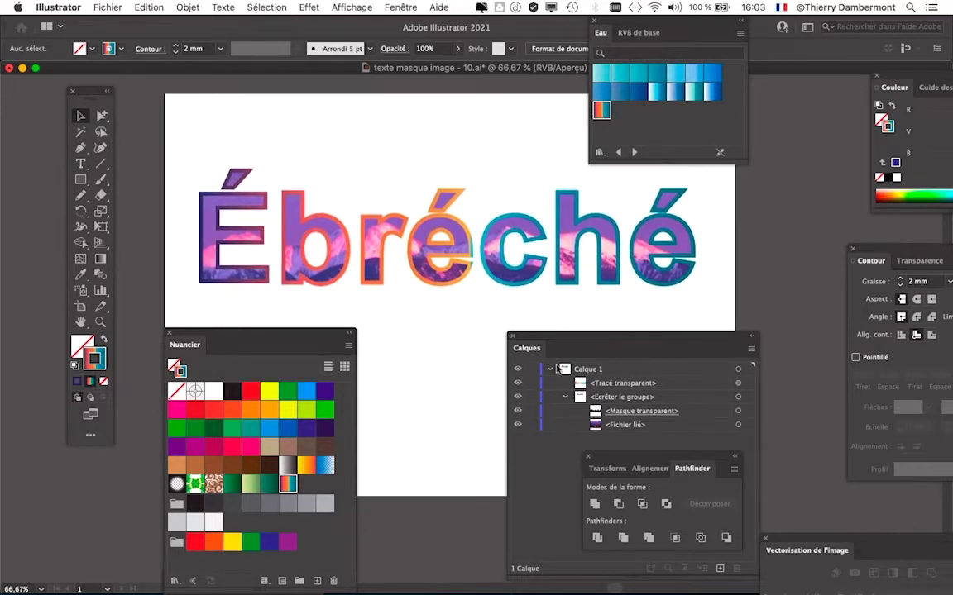
drag(560, 335, 488, 317)
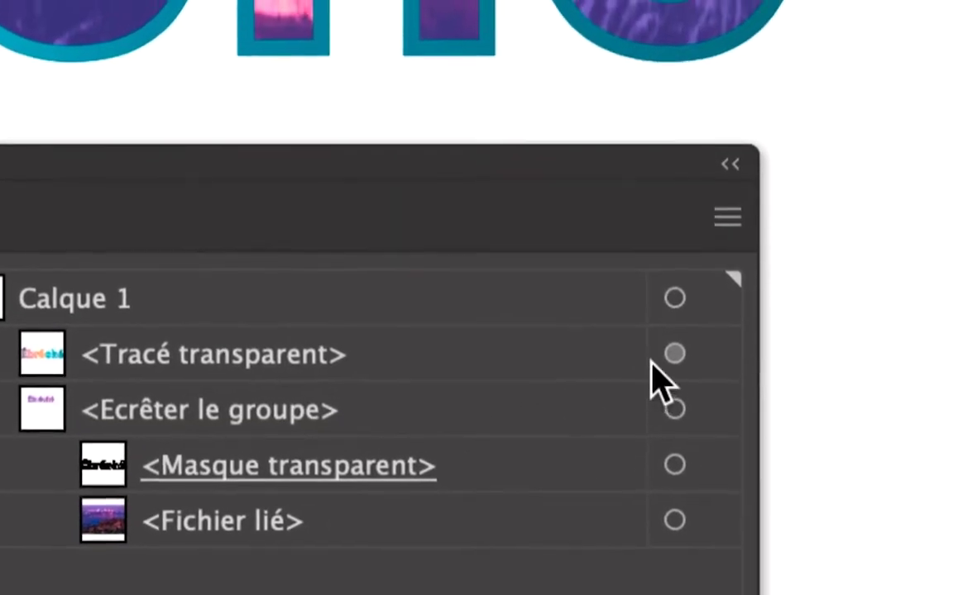
Retarget Tracé transparent, try Eau avec horizon 2, then restore the orange-to-teal gradient stroke
click(656, 361)
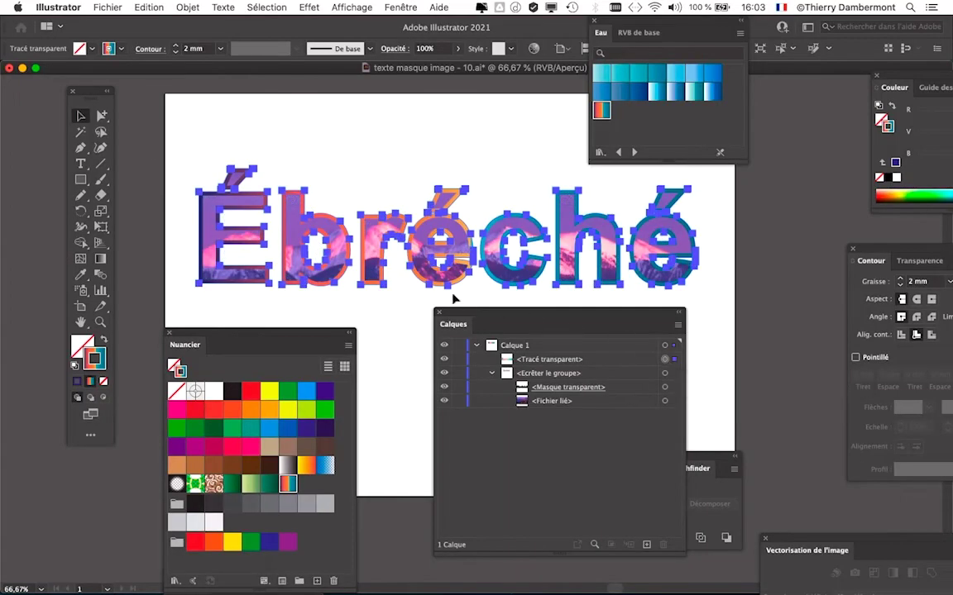
drag(473, 311, 477, 320)
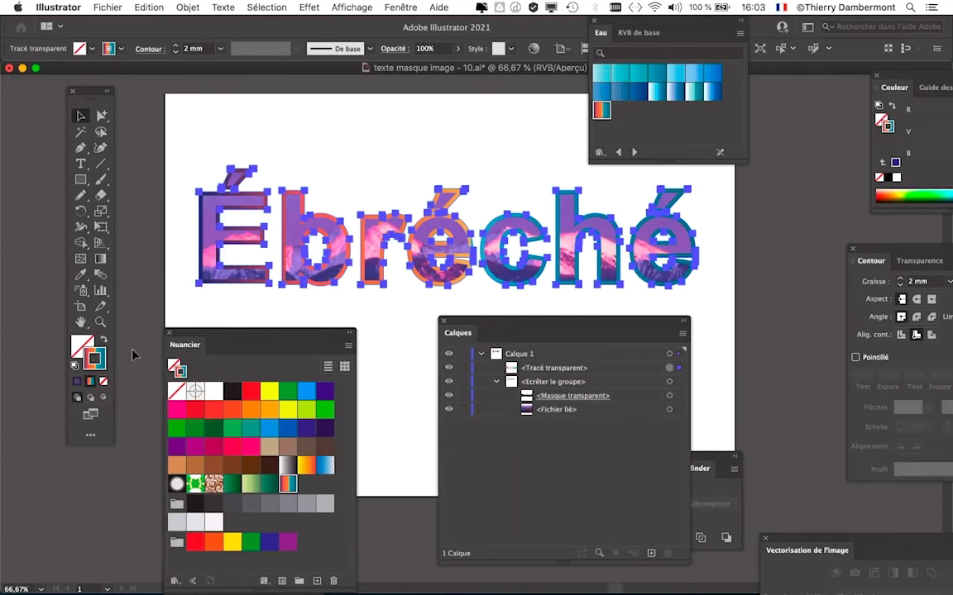
click(95, 364)
click(654, 94)
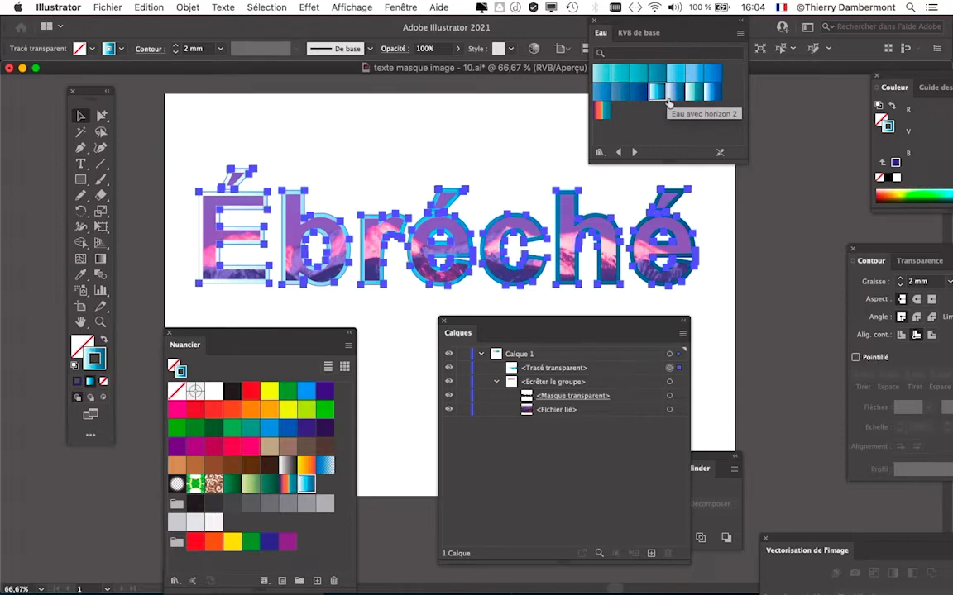
click(601, 109)
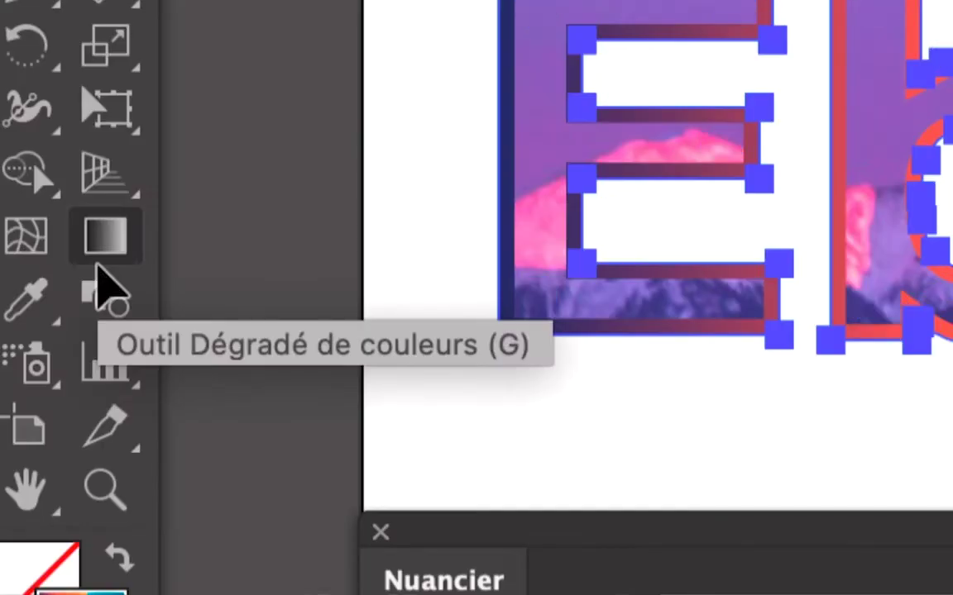
Switch to the Gradient tool, move the Calques panel to the lower right, and open Fenêtre
click(99, 258)
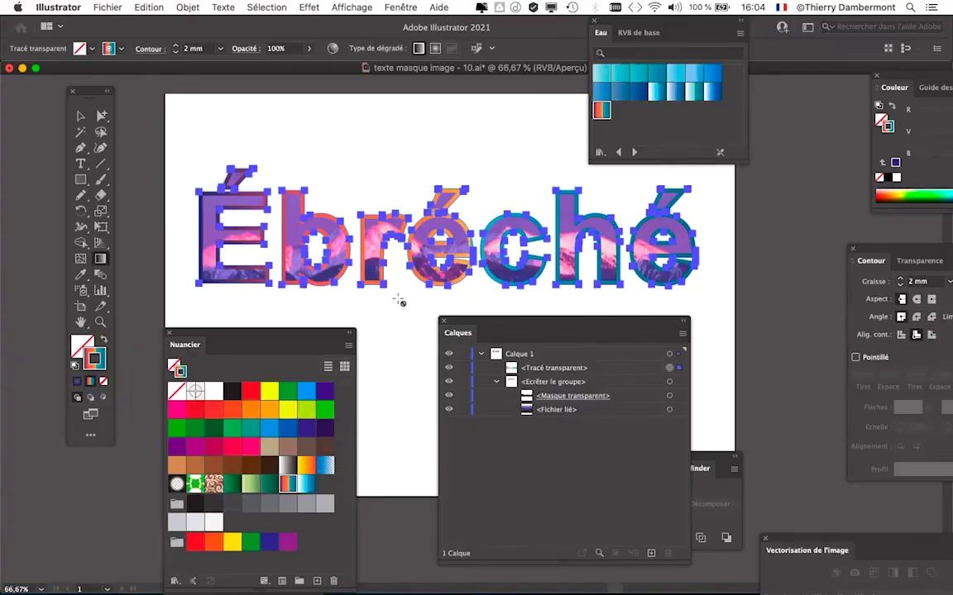
drag(465, 318, 653, 357)
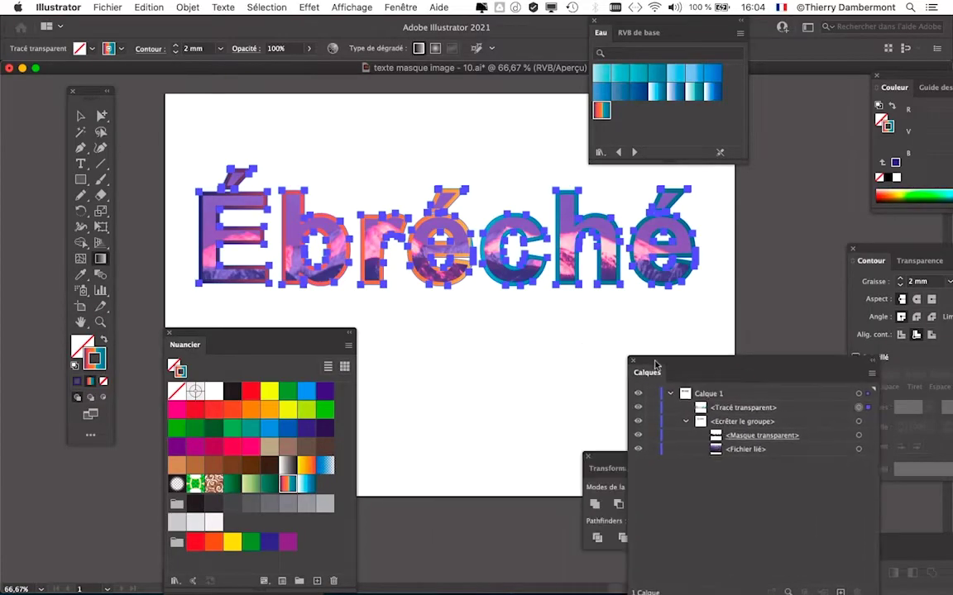
mouse_move(278, 348)
mouse_down()
mouse_move(191, 477)
mouse_move(159, 477)
mouse_up()
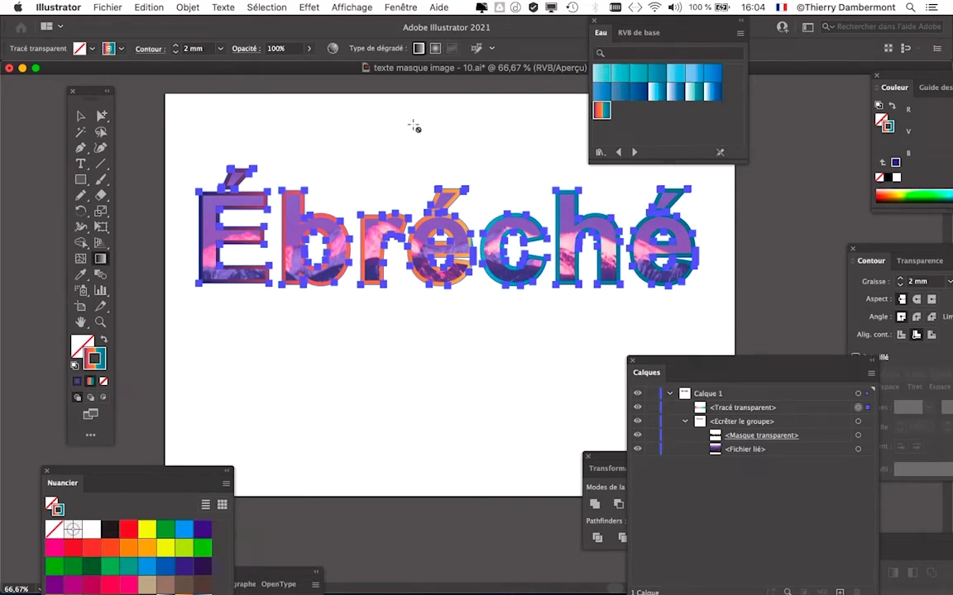
click(400, 7)
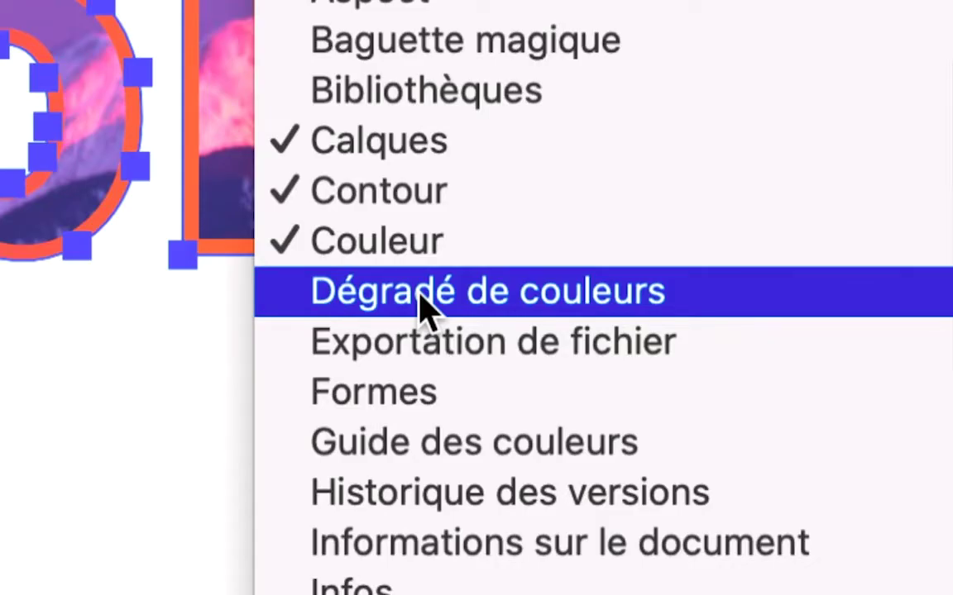
Show the Dégradé panel over the artboard, widened to reveal all gradient stops
click(419, 293)
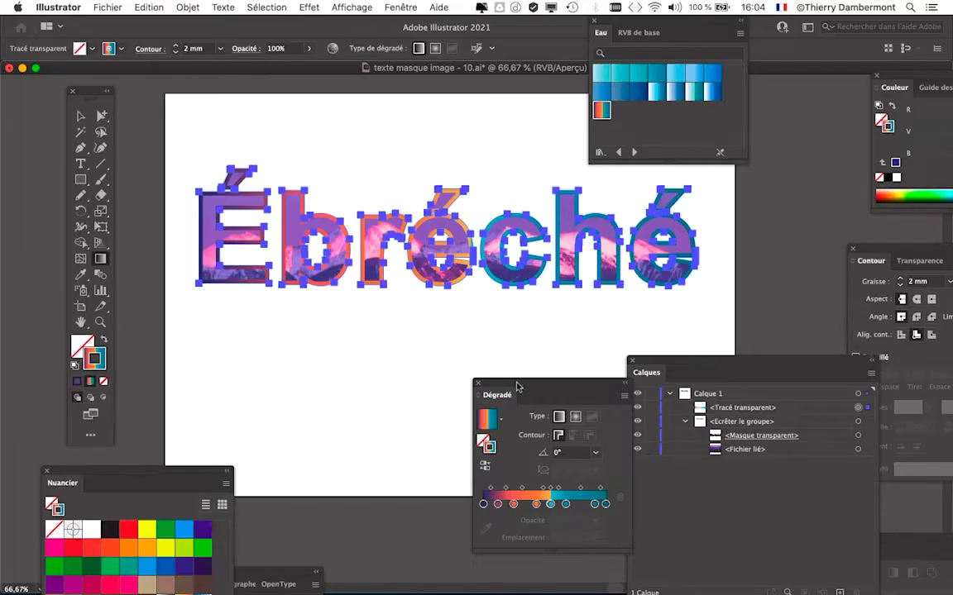
mouse_move(557, 391)
mouse_down()
mouse_move(670, 191)
mouse_move(498, 126)
mouse_move(276, 94)
mouse_move(257, 103)
mouse_up()
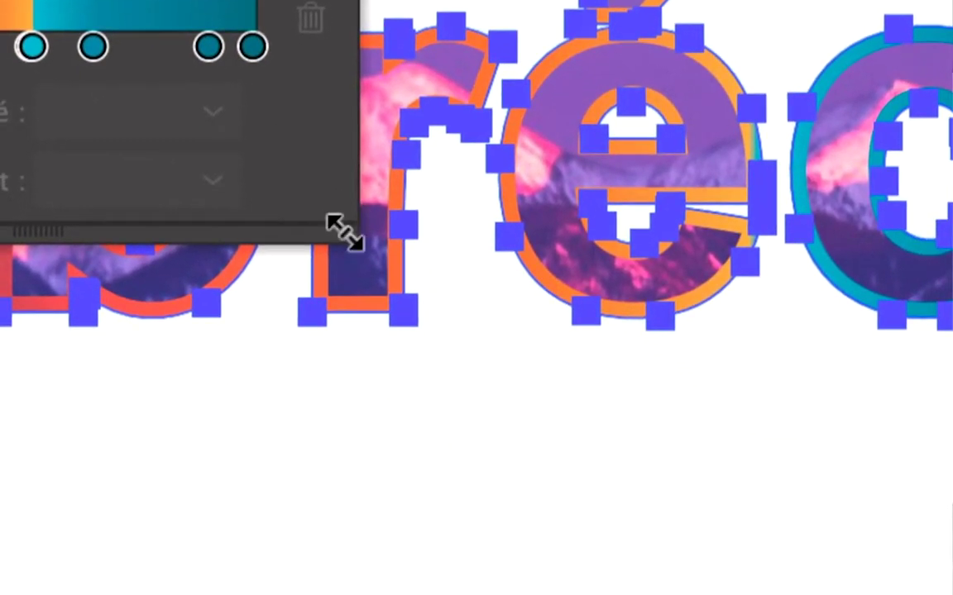
mouse_move(341, 227)
mouse_down()
mouse_move(404, 219)
mouse_move(495, 230)
mouse_up()
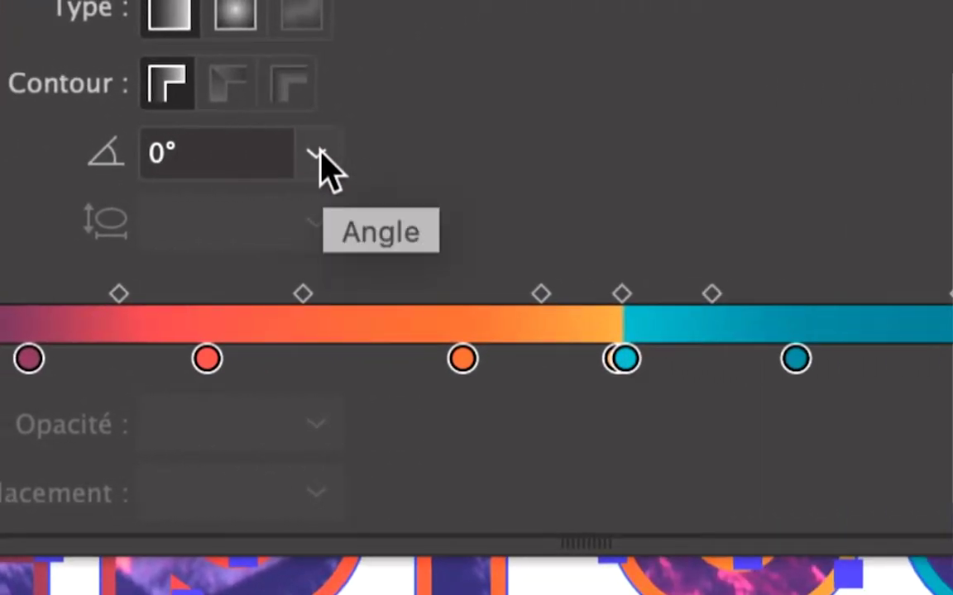
Try outline gradient angles 150° and -60°, settling on 90°
click(319, 154)
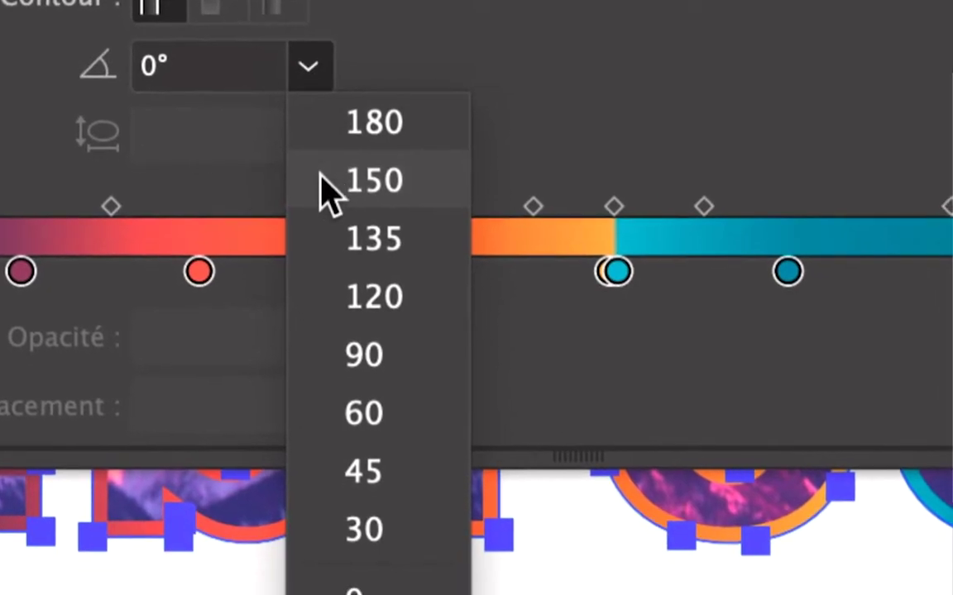
click(321, 177)
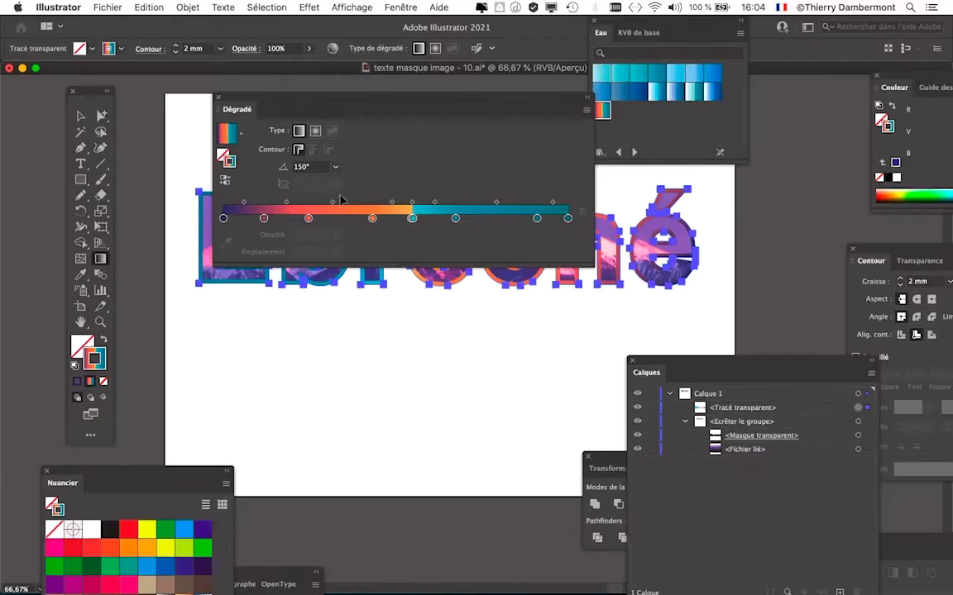
drag(321, 100, 331, 325)
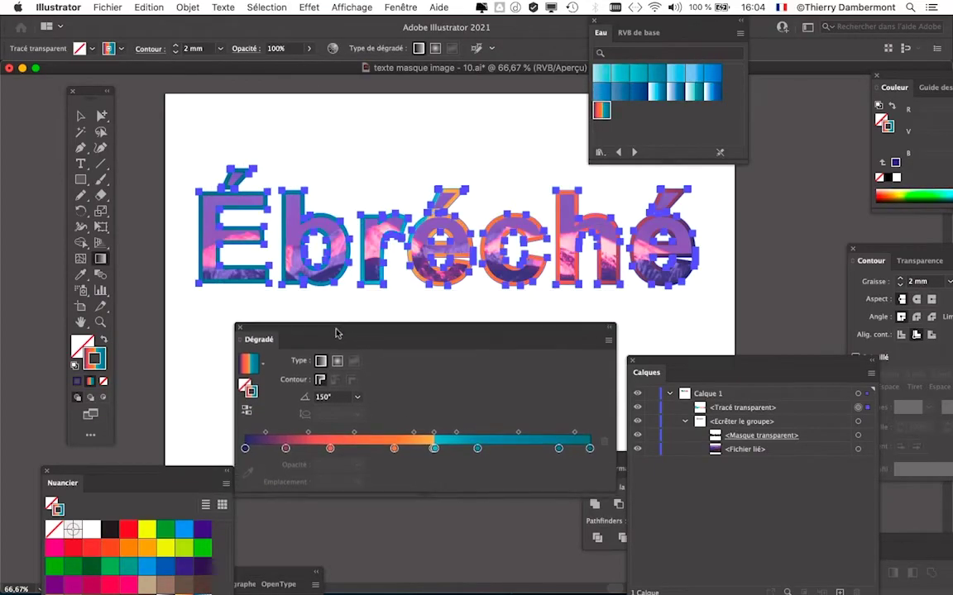
click(348, 393)
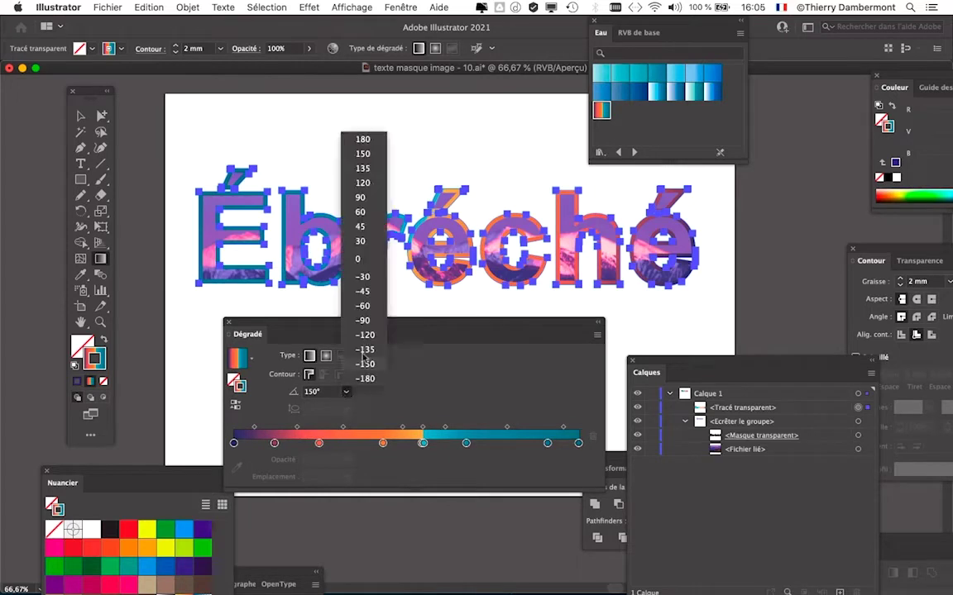
click(365, 248)
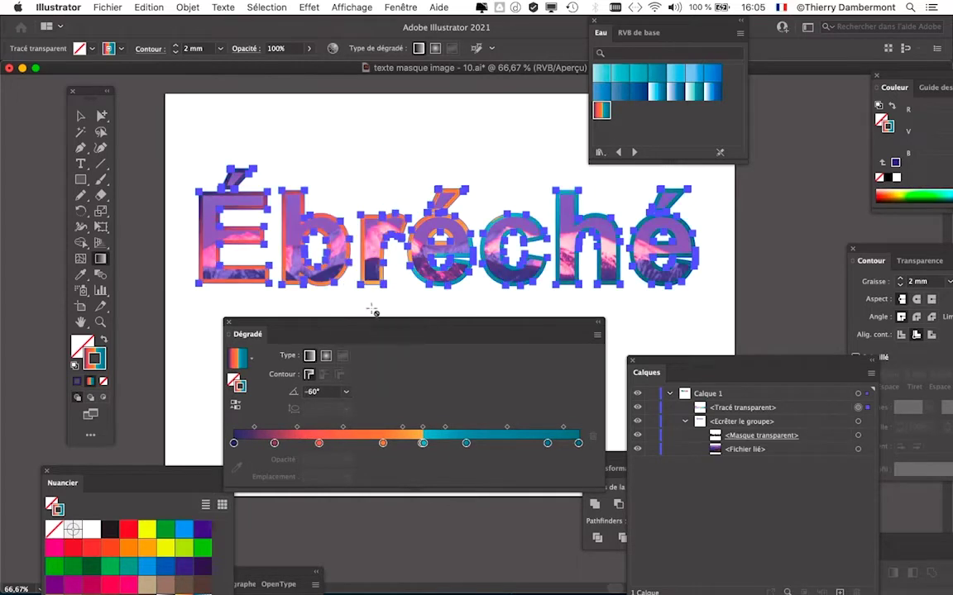
click(351, 396)
click(364, 200)
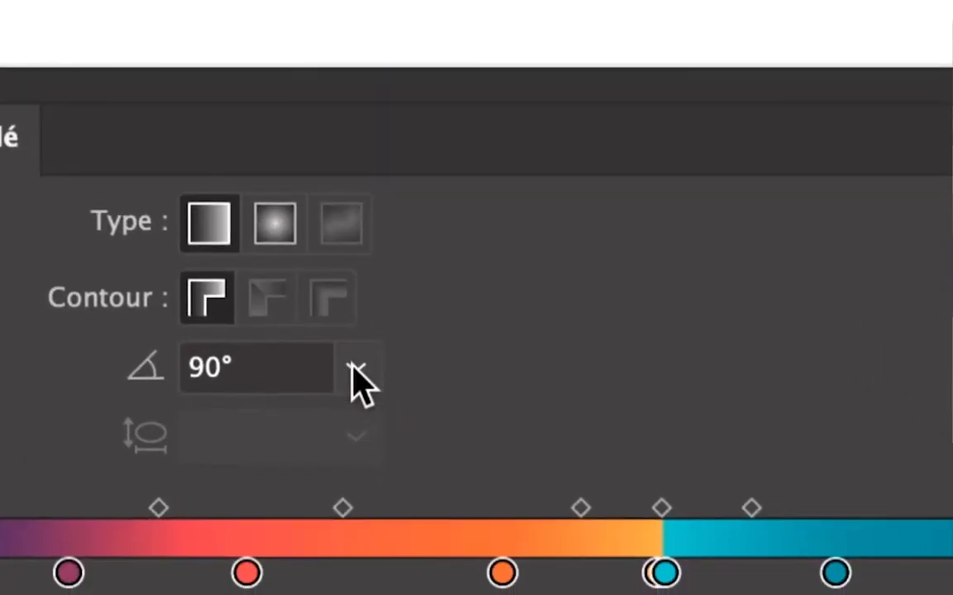
Set the outline gradient angle to -90°, return to the Selection tool, and move the Eau panel aside
click(358, 382)
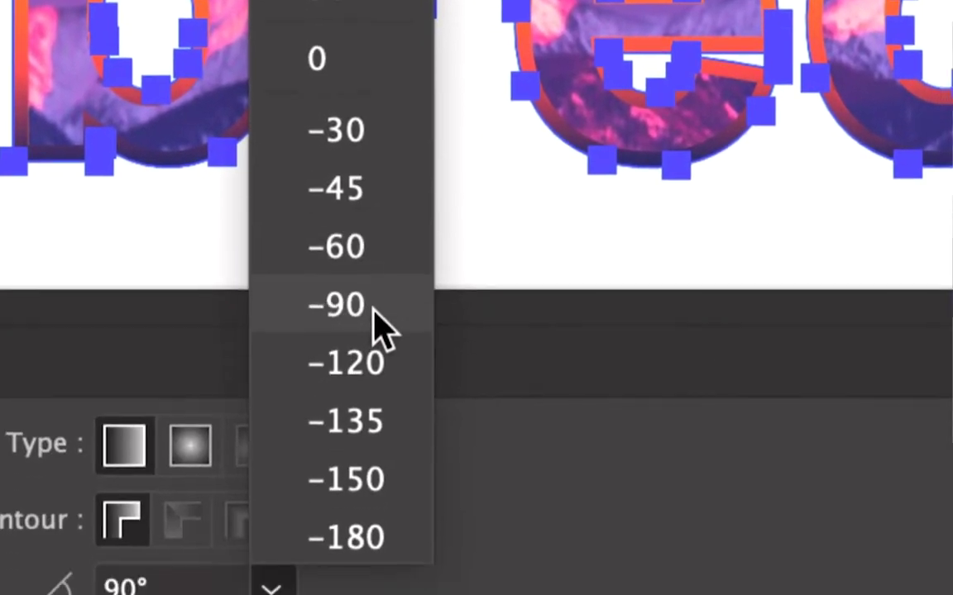
click(374, 312)
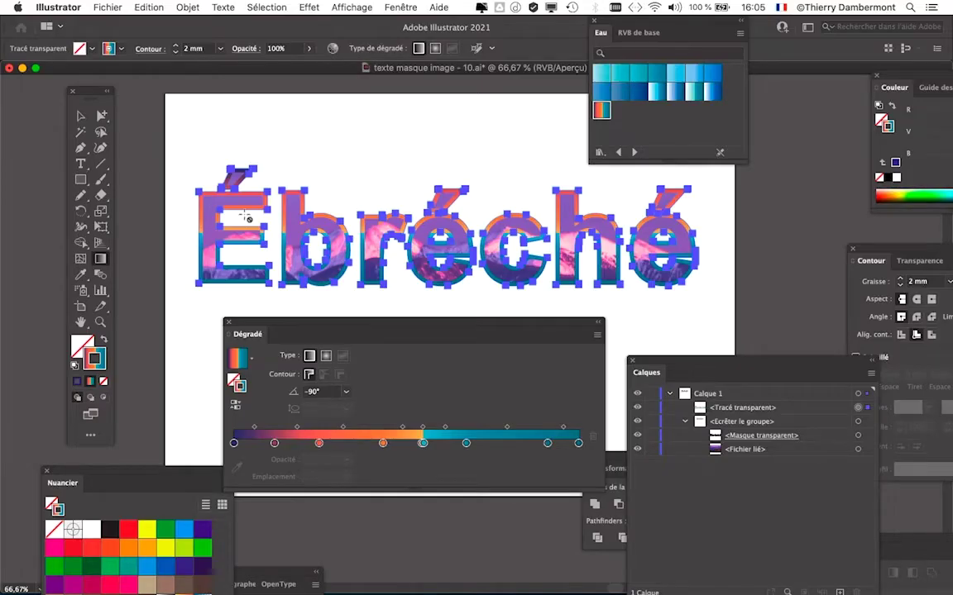
click(81, 117)
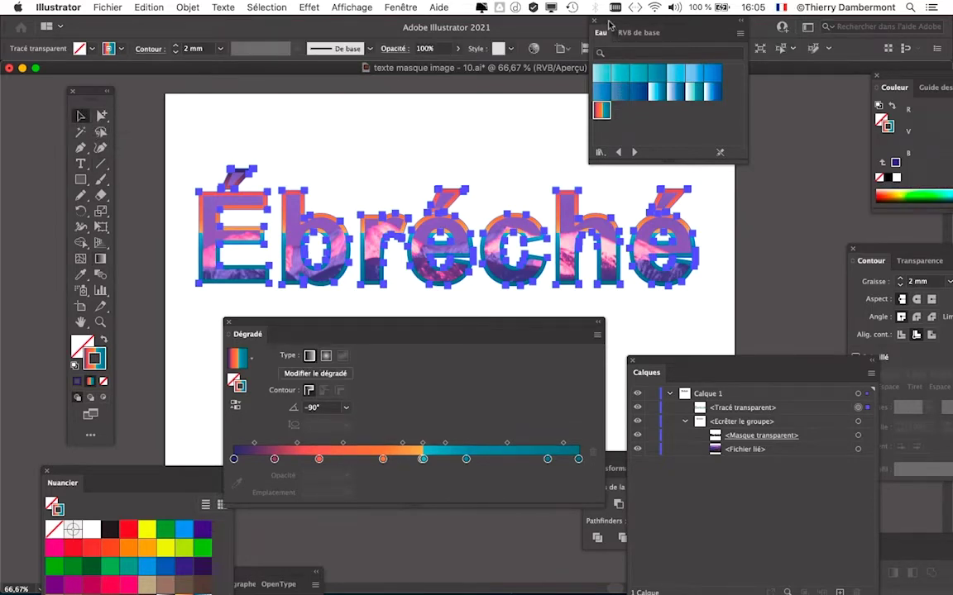
drag(609, 25, 751, 122)
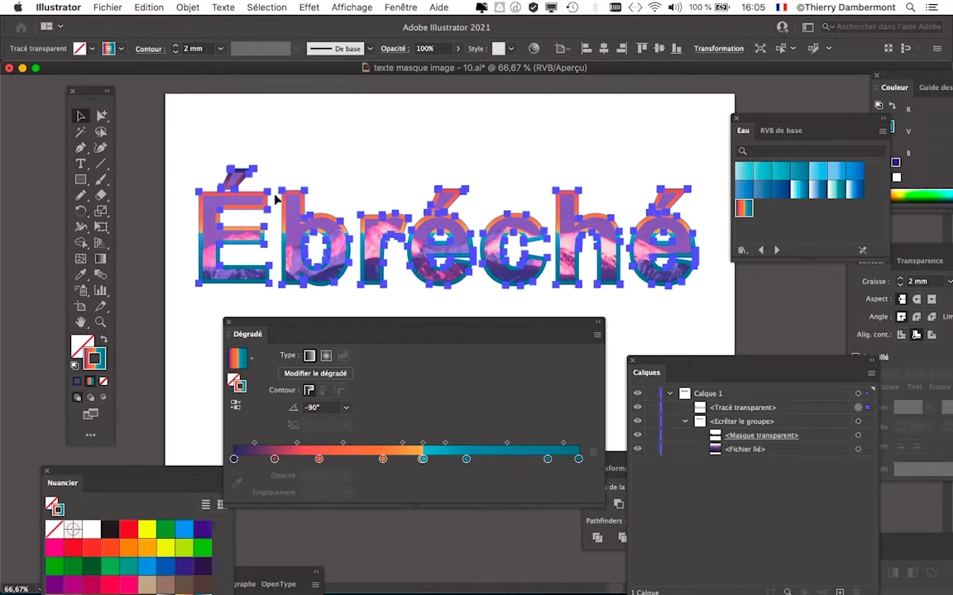
Hide the selection outline via Affichage and move the gradient and swatch panels aside
click(356, 7)
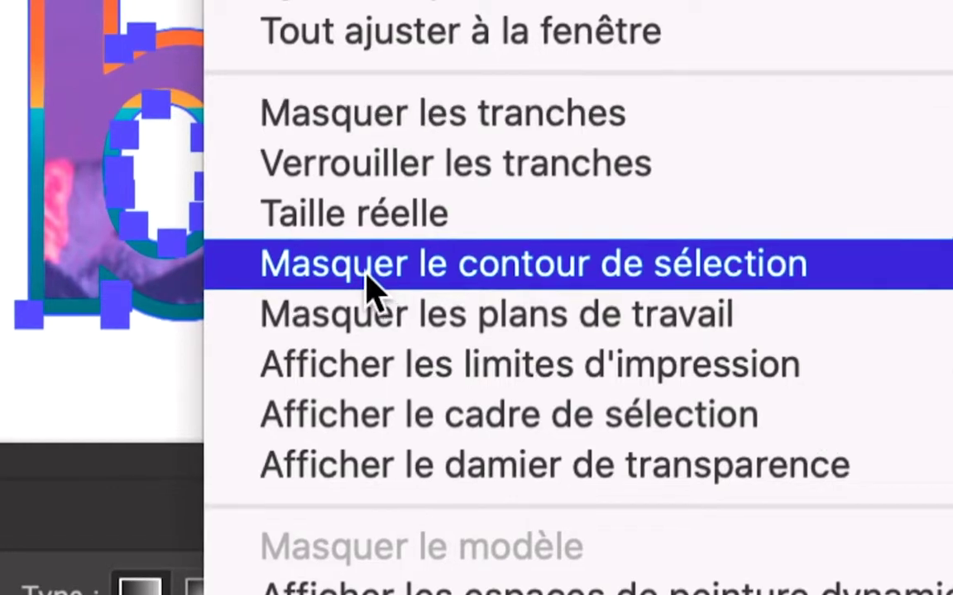
click(368, 277)
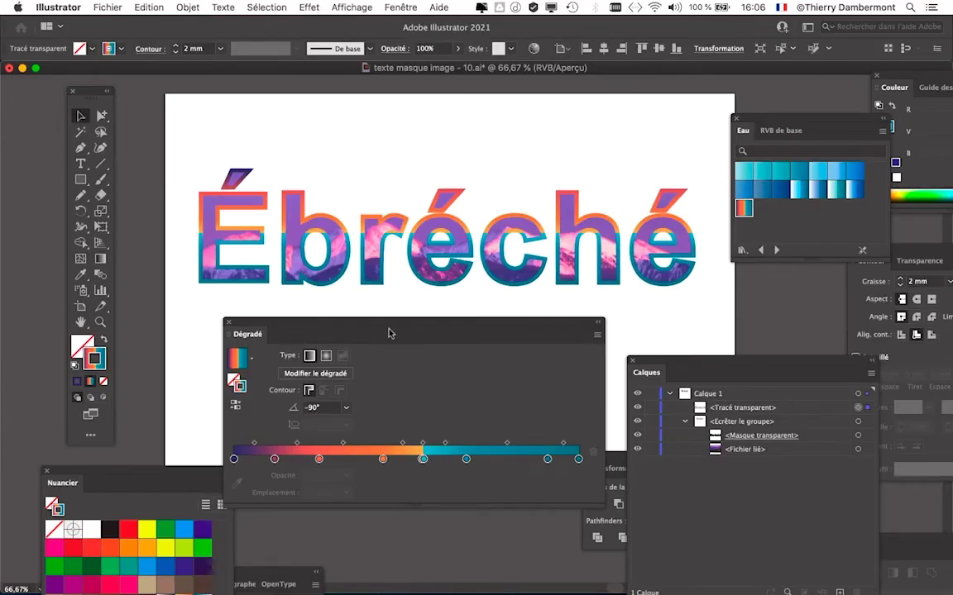
drag(390, 333, 345, 324)
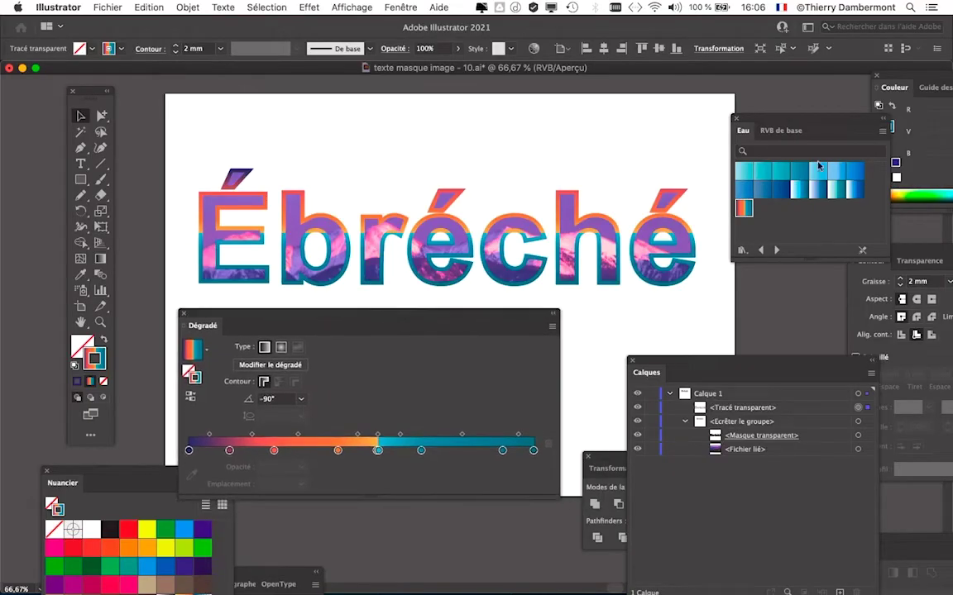
drag(811, 119, 791, 101)
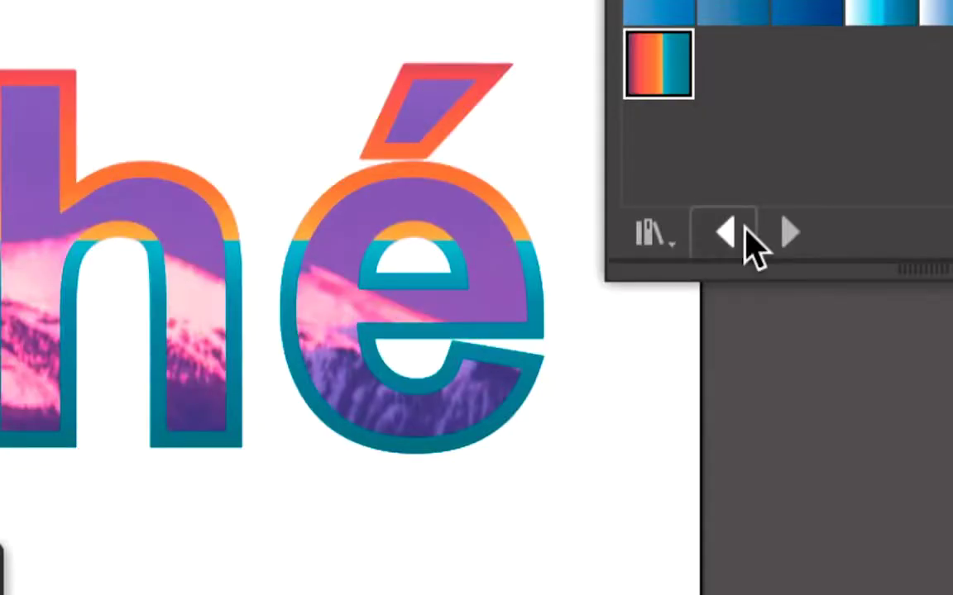
Apply the pink, yellow and cyan Combinaisons de couleurs gradient to the outline
click(746, 233)
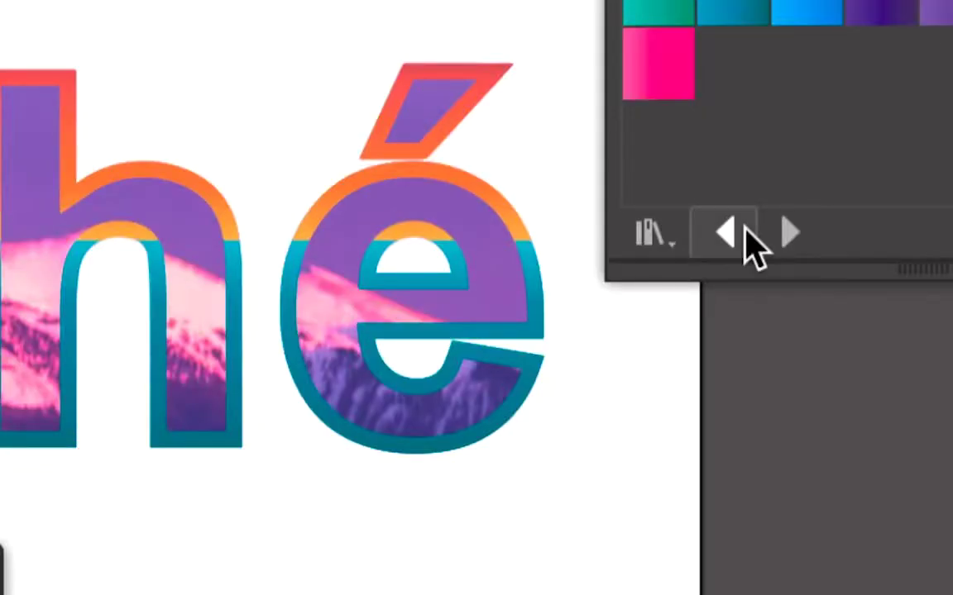
click(744, 233)
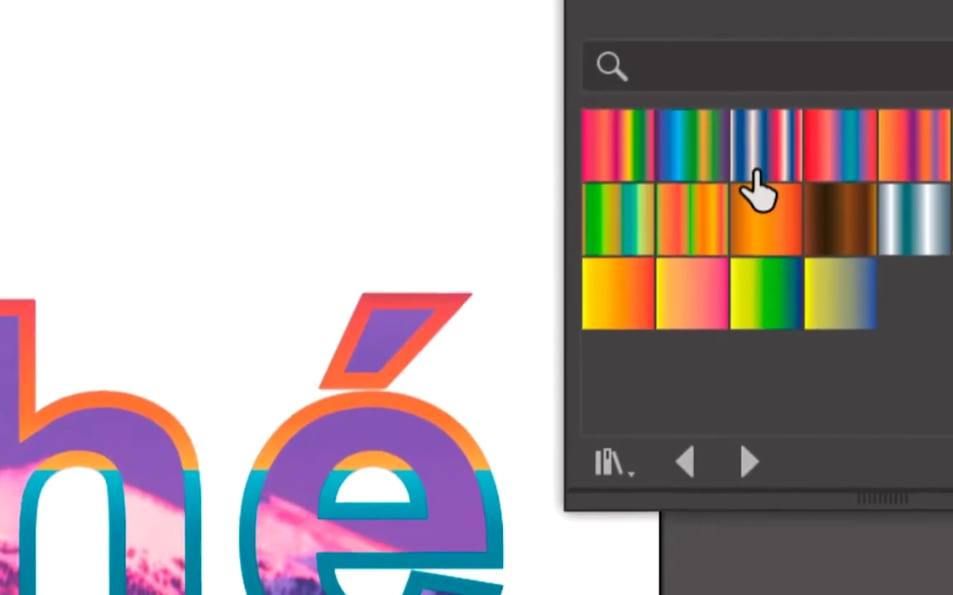
click(754, 178)
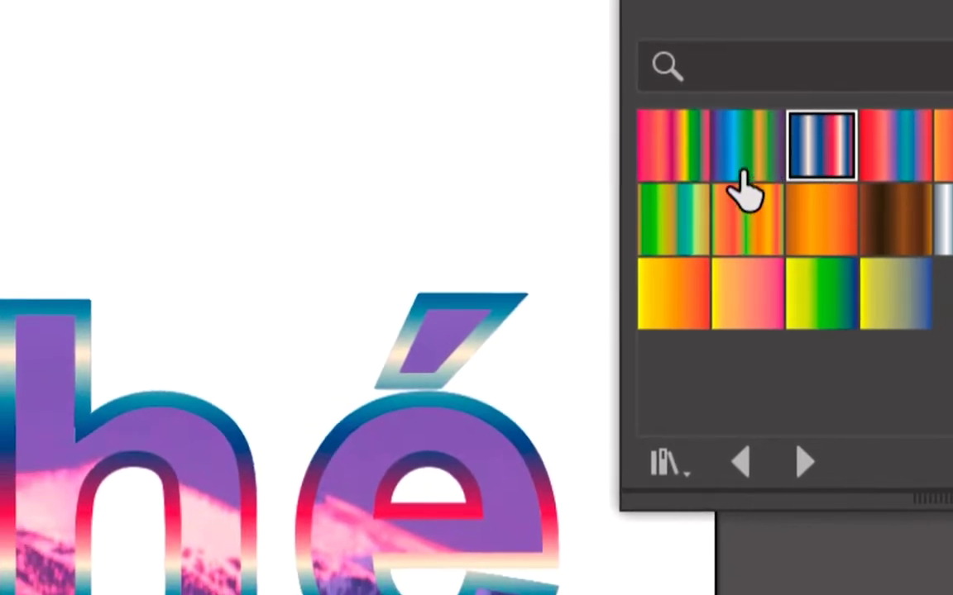
click(744, 178)
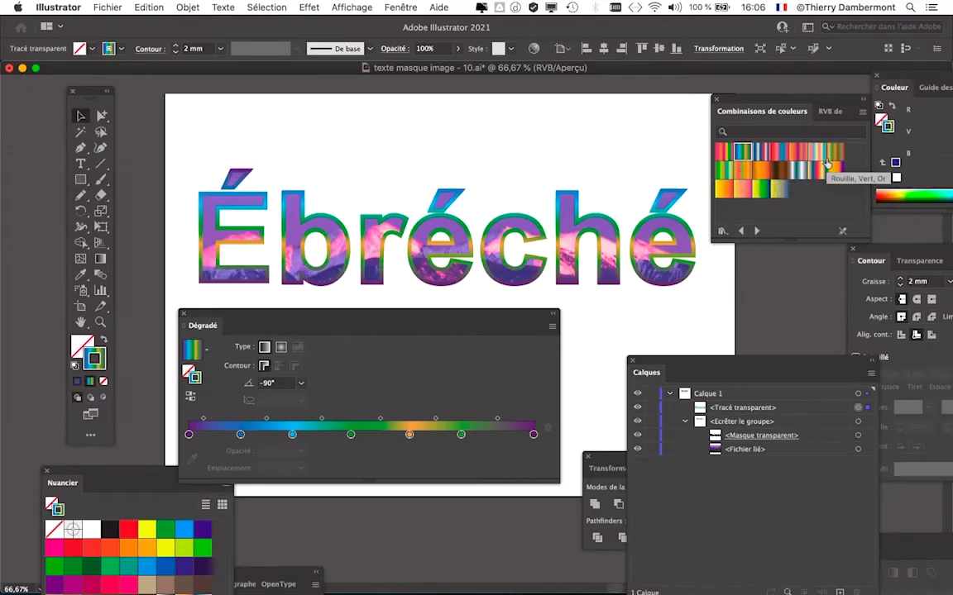
click(816, 153)
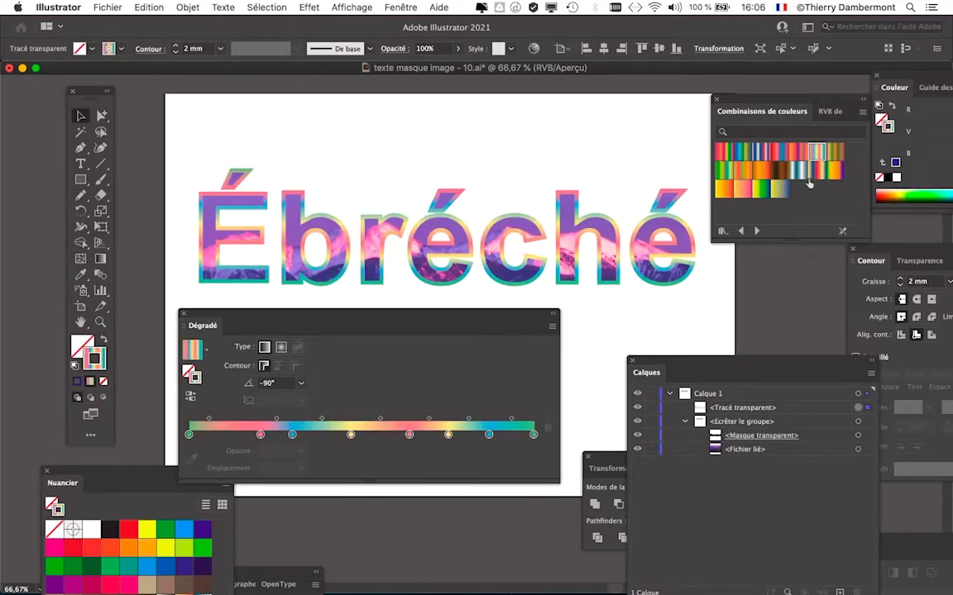
click(808, 175)
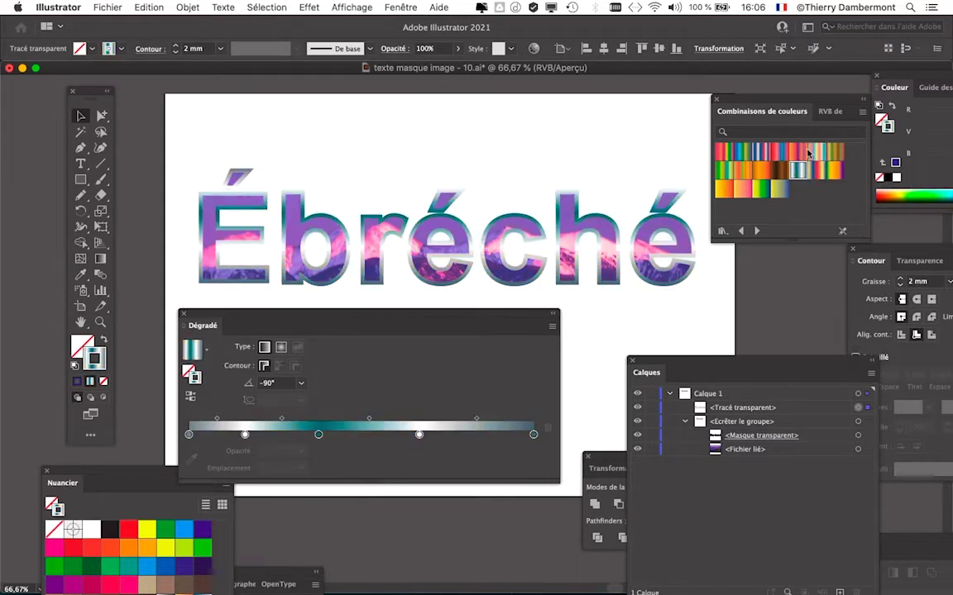
click(814, 154)
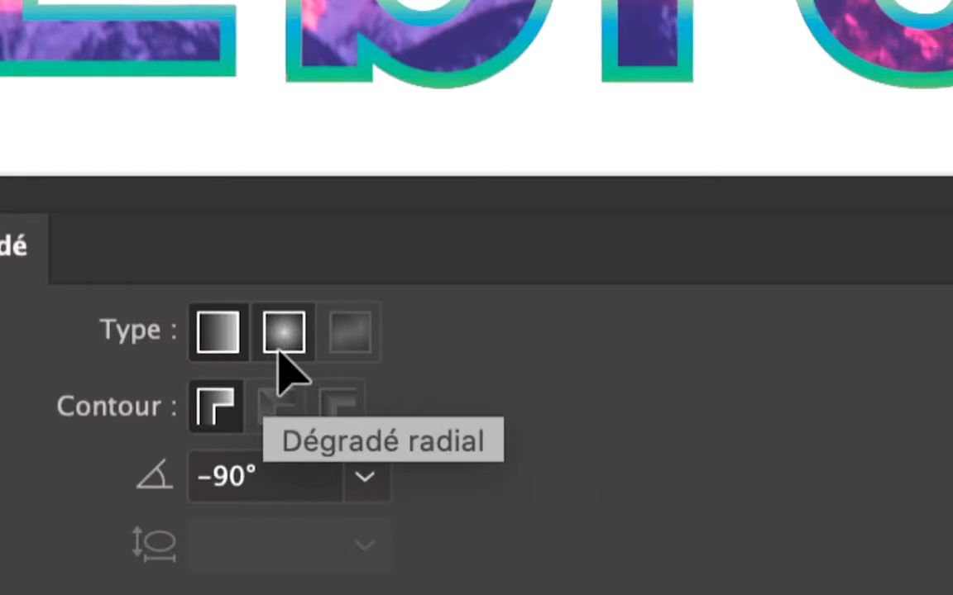
Keep the outline gradient linear, angle it at -150°, and deselect the title
click(281, 351)
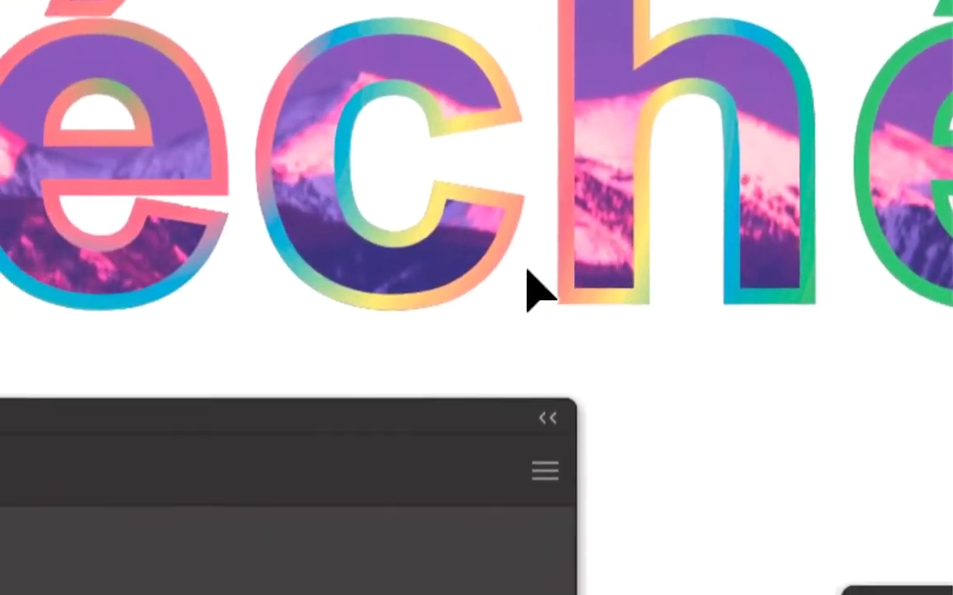
click(299, 323)
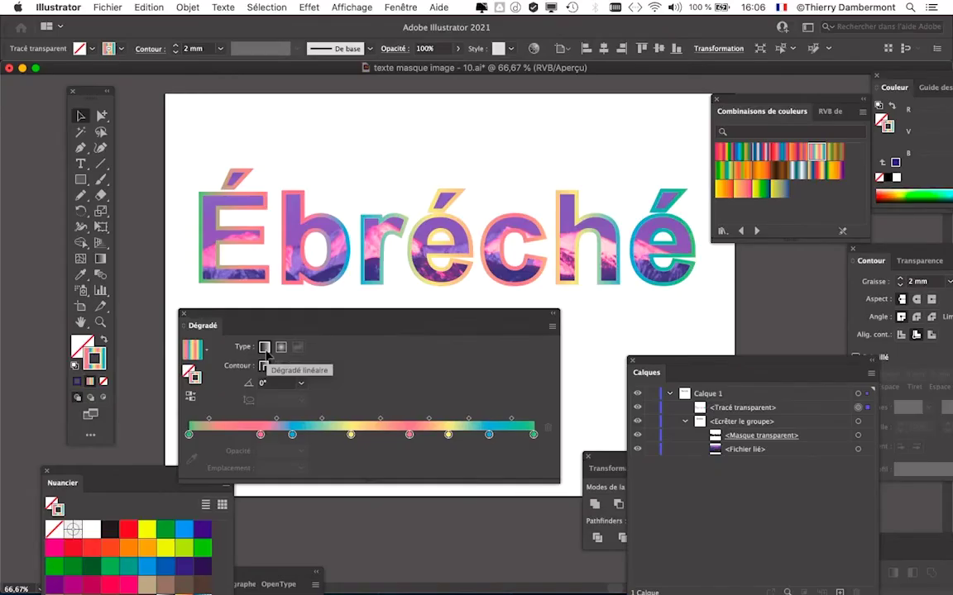
click(302, 383)
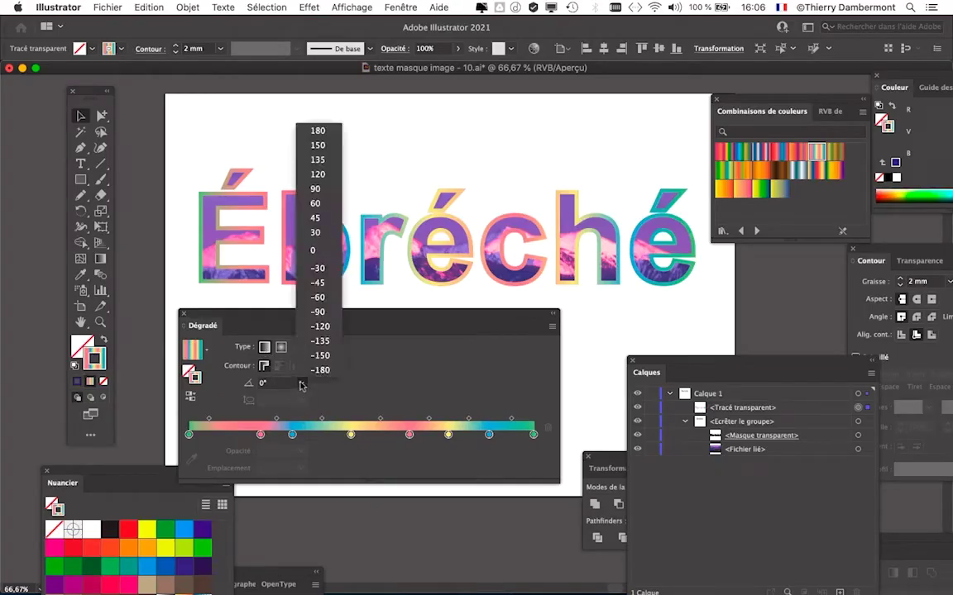
click(319, 328)
click(301, 383)
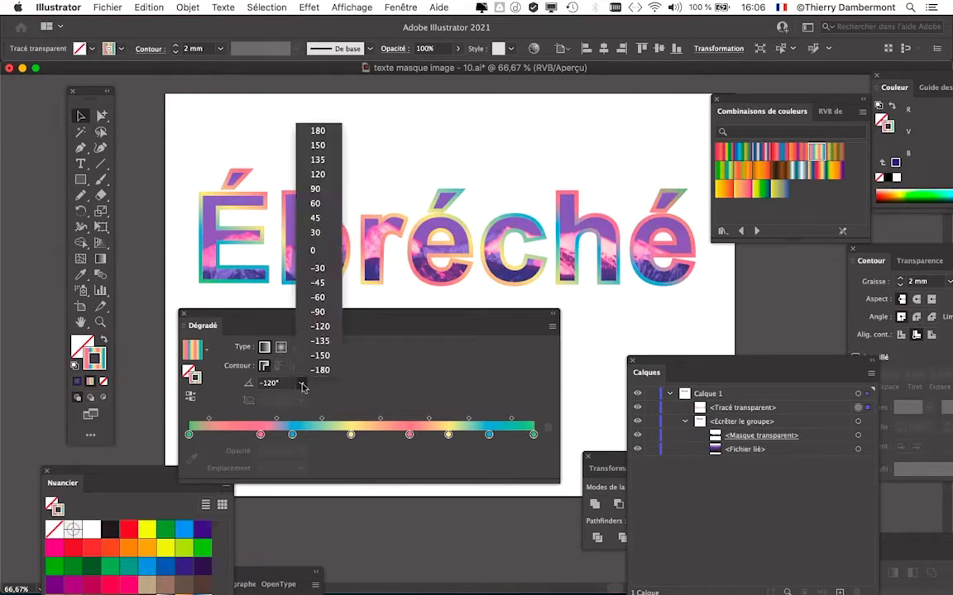
click(307, 290)
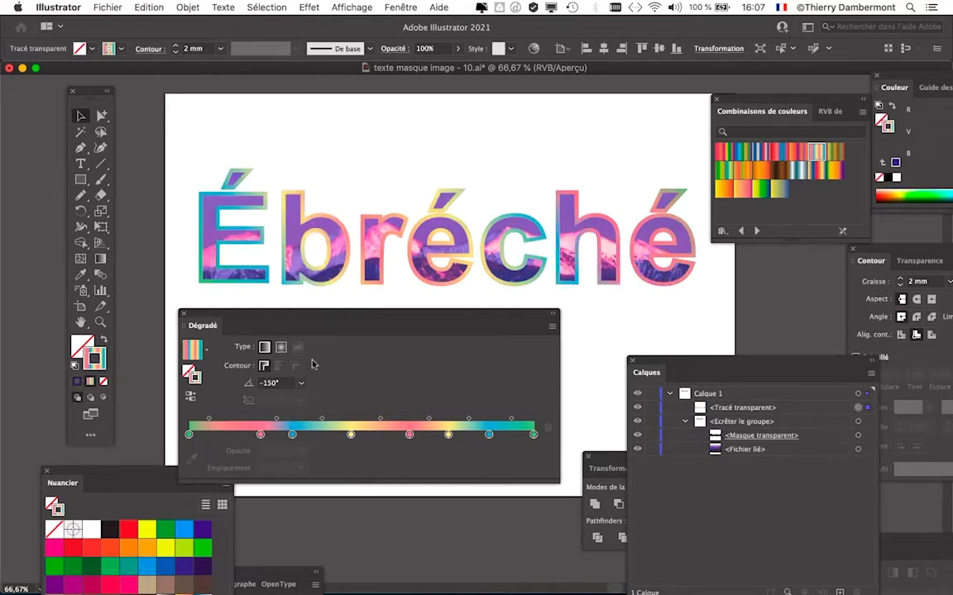
click(457, 181)
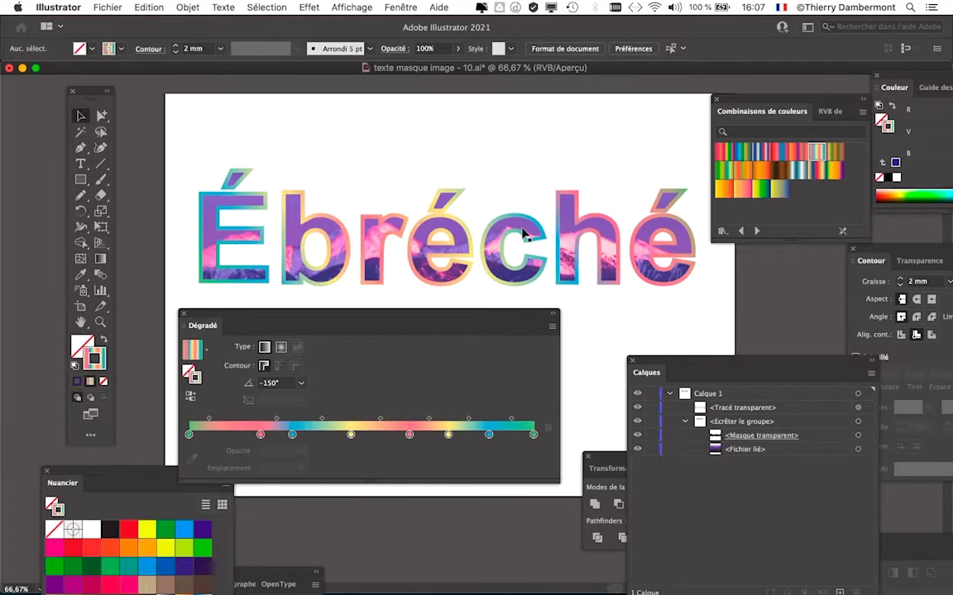
key(ctrl+minus)
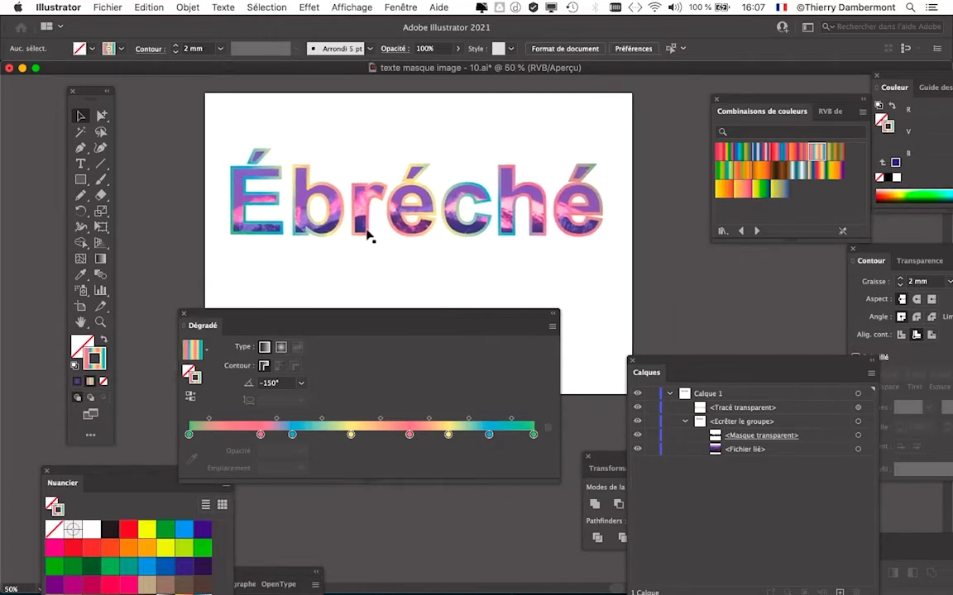
scroll(383, 229, up, 1)
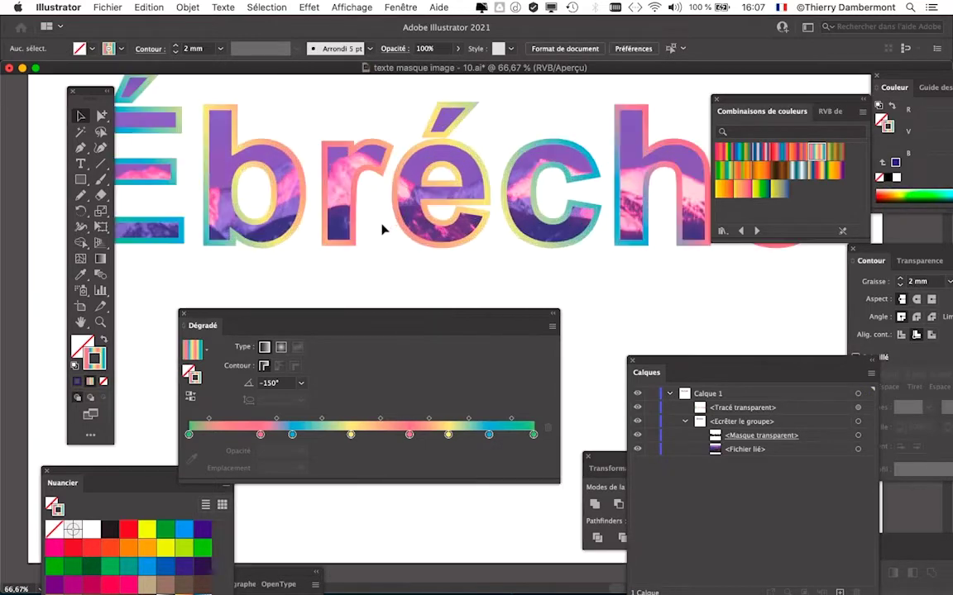
scroll(383, 229, up, 1)
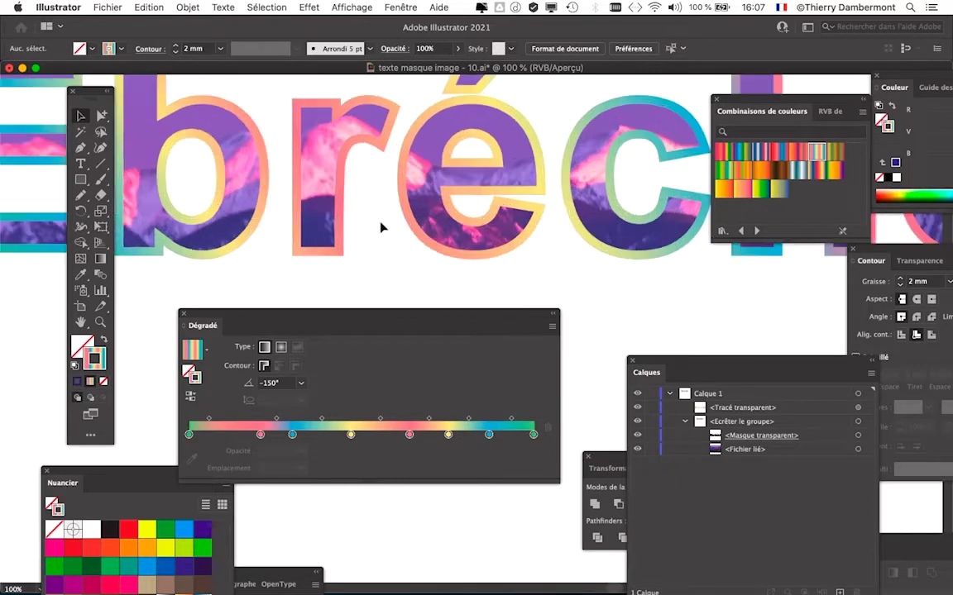
scroll(394, 231, right, 3)
scroll(394, 232, right, 2)
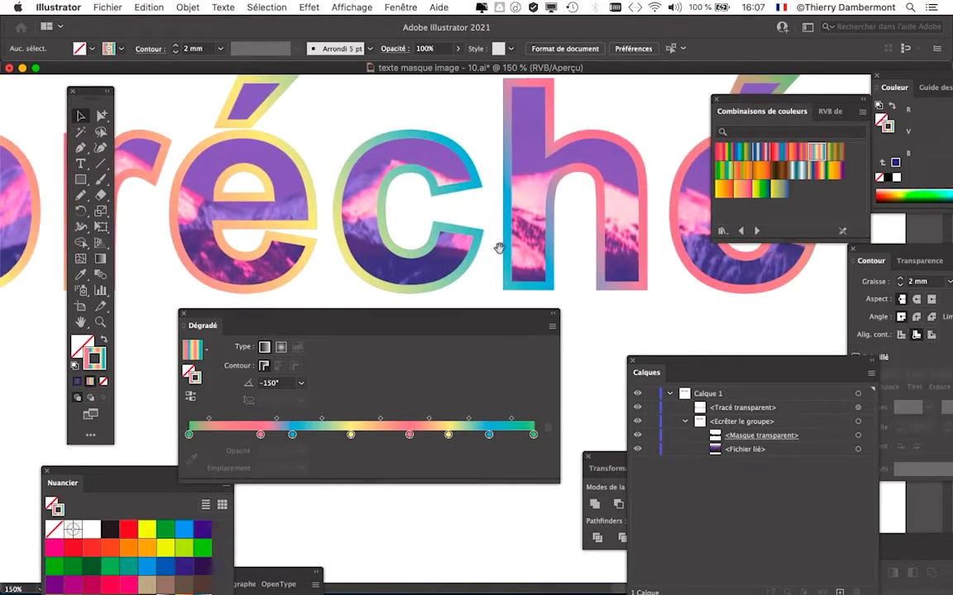
scroll(515, 234, up, 2)
scroll(515, 234, down, 1)
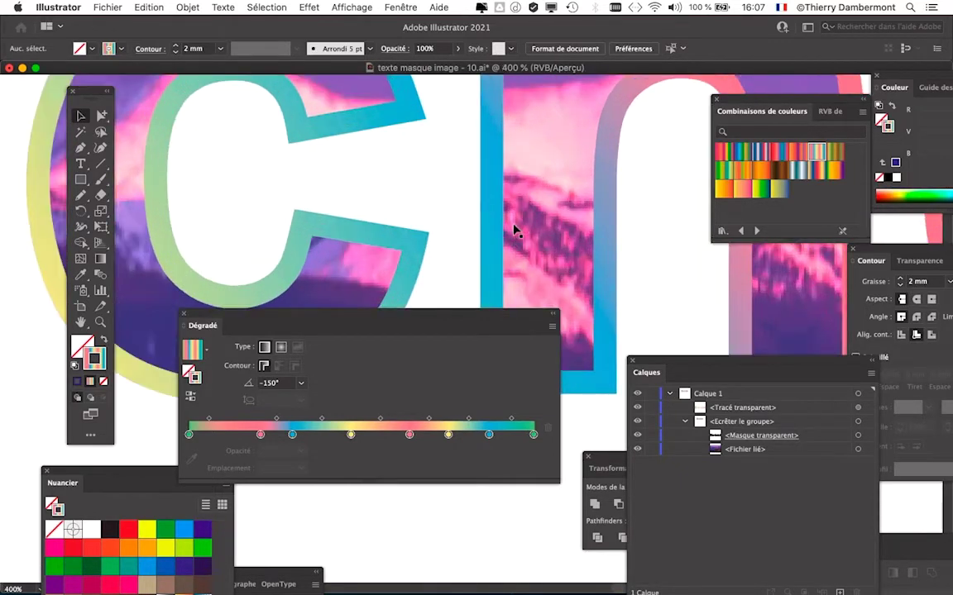
scroll(514, 234, down, 1)
scroll(514, 234, down, 1)
scroll(514, 234, down, 1)
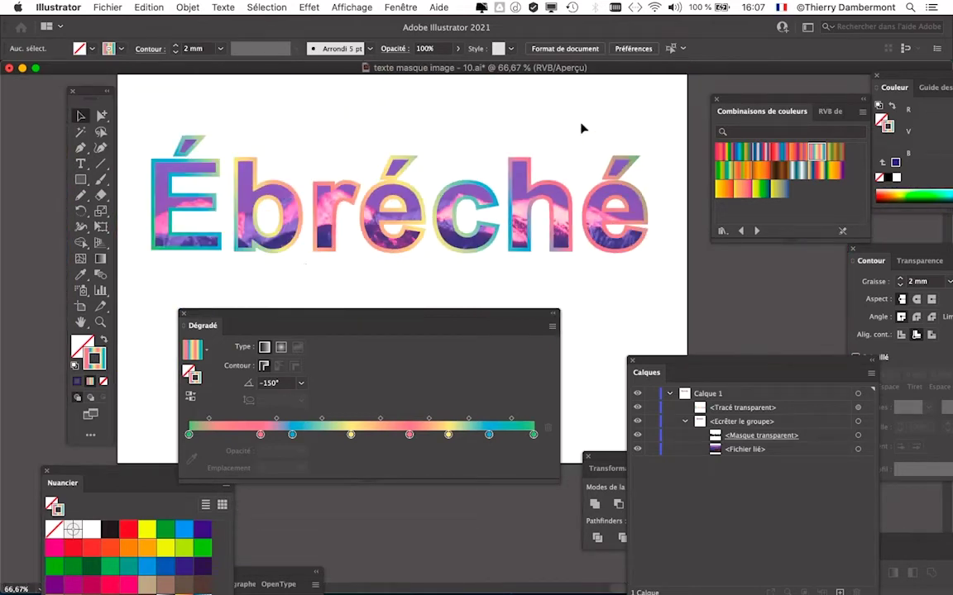
drag(85, 88, 47, 86)
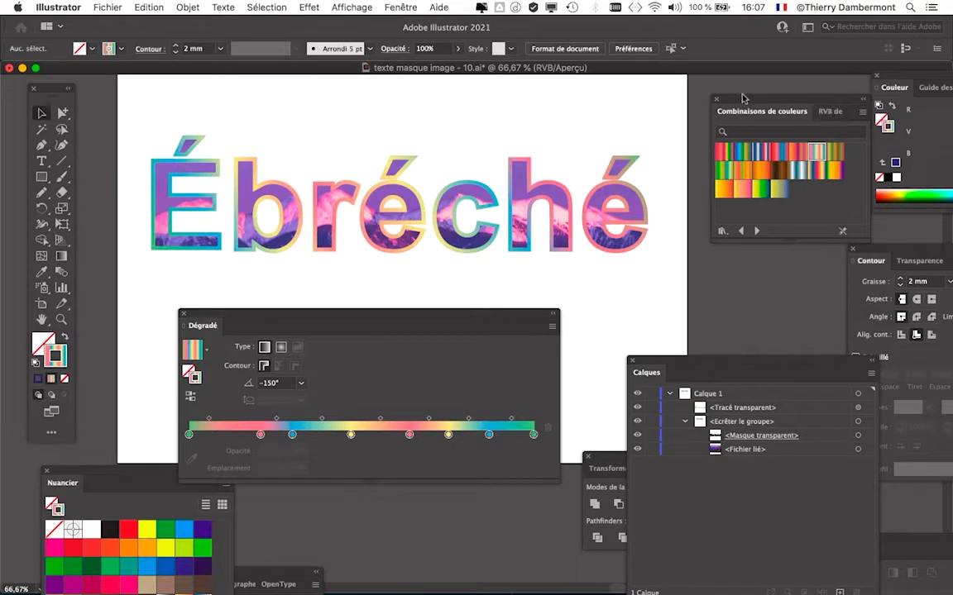
drag(742, 100, 777, 109)
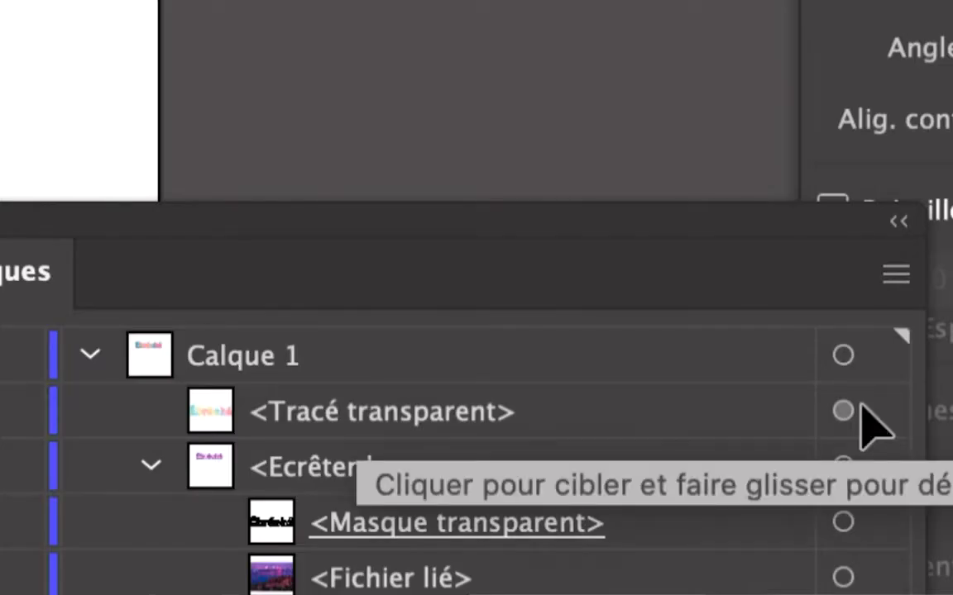
Target the Tracé transparent outline and try several Ciel sky gradients on it
click(858, 407)
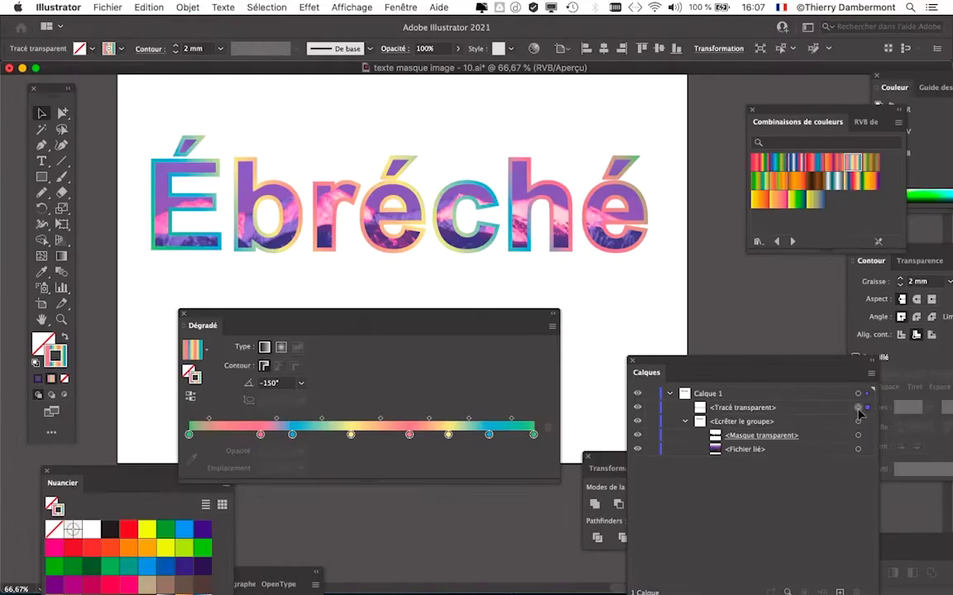
click(812, 182)
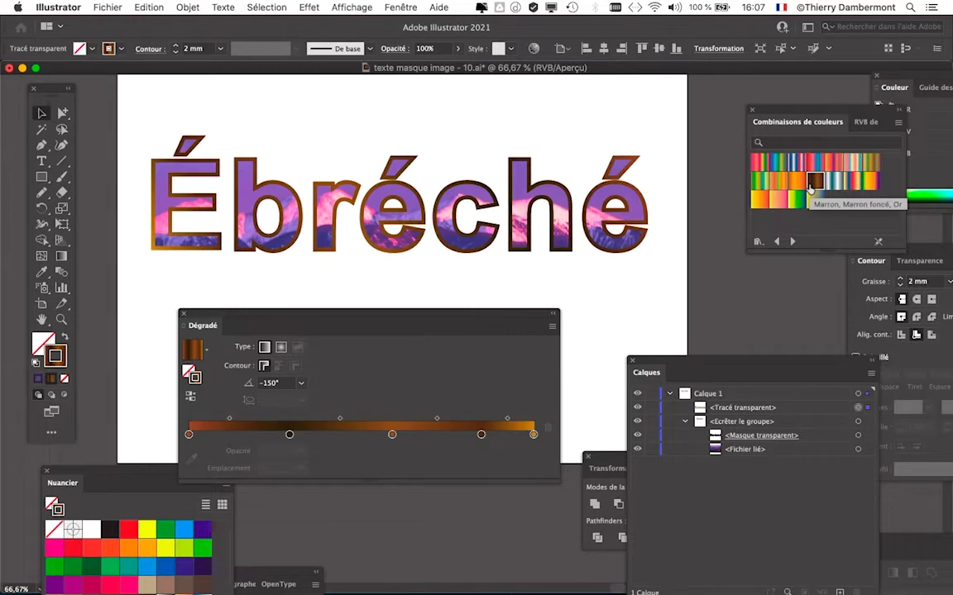
click(797, 181)
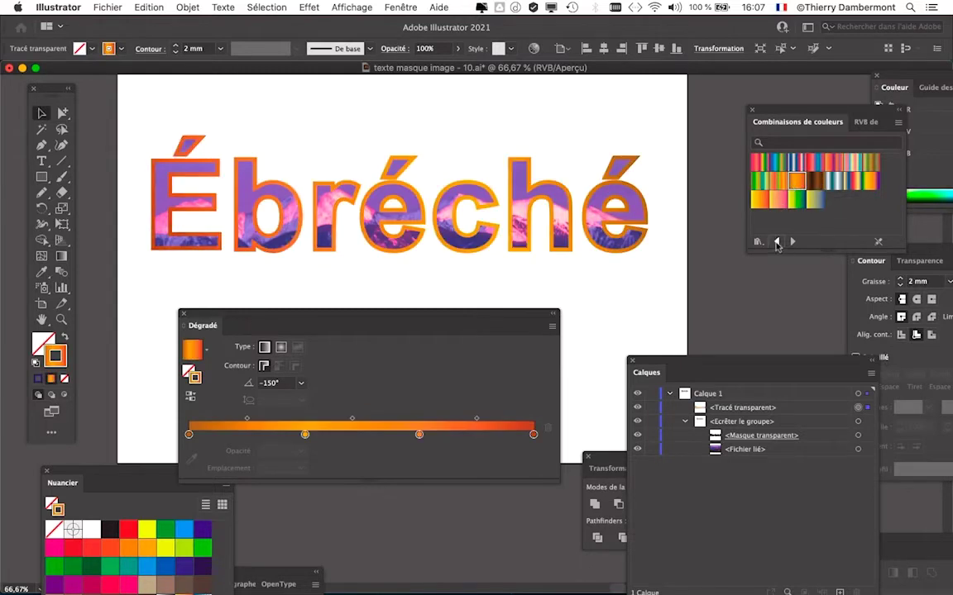
click(776, 242)
click(834, 162)
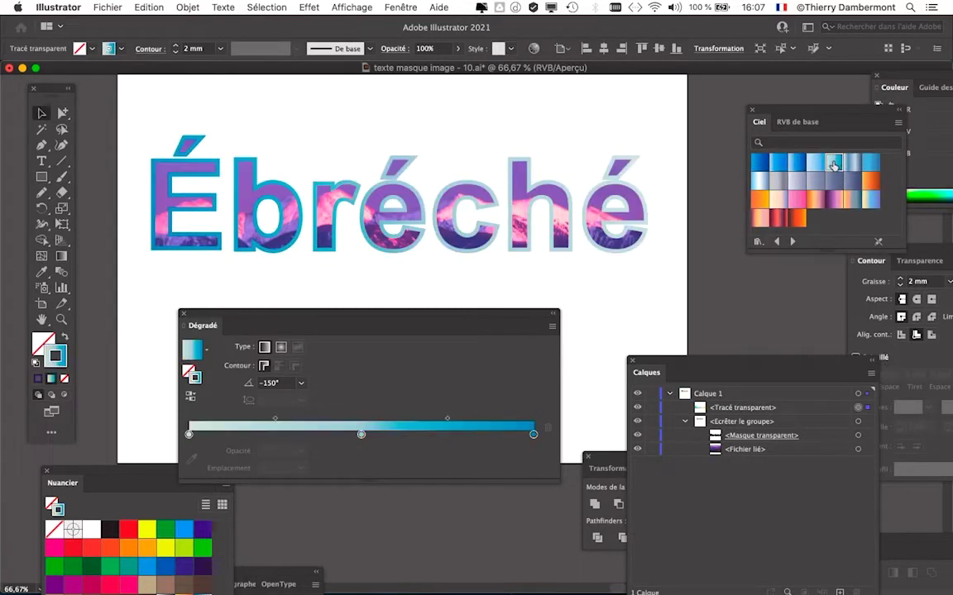
click(780, 163)
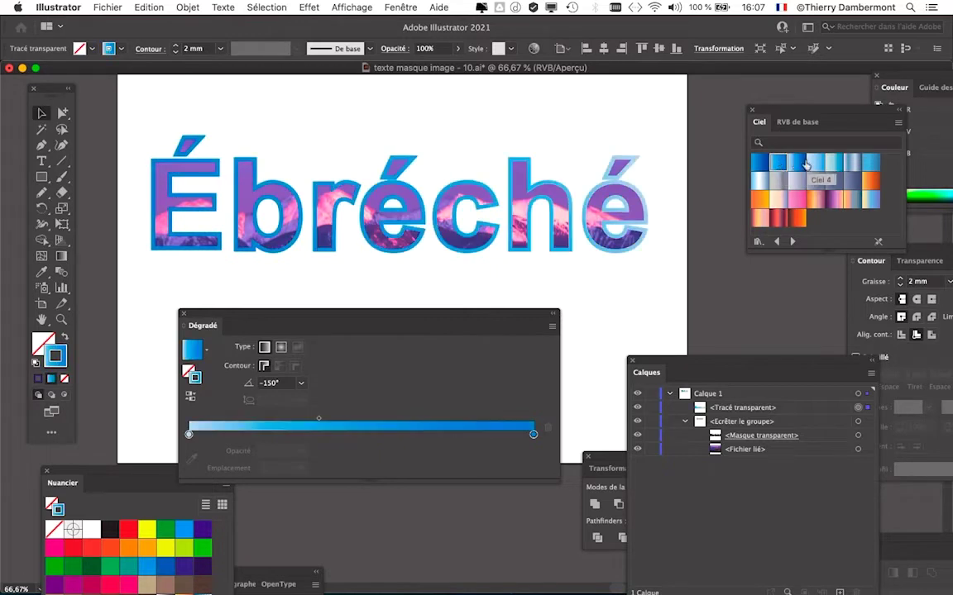
click(834, 162)
click(853, 163)
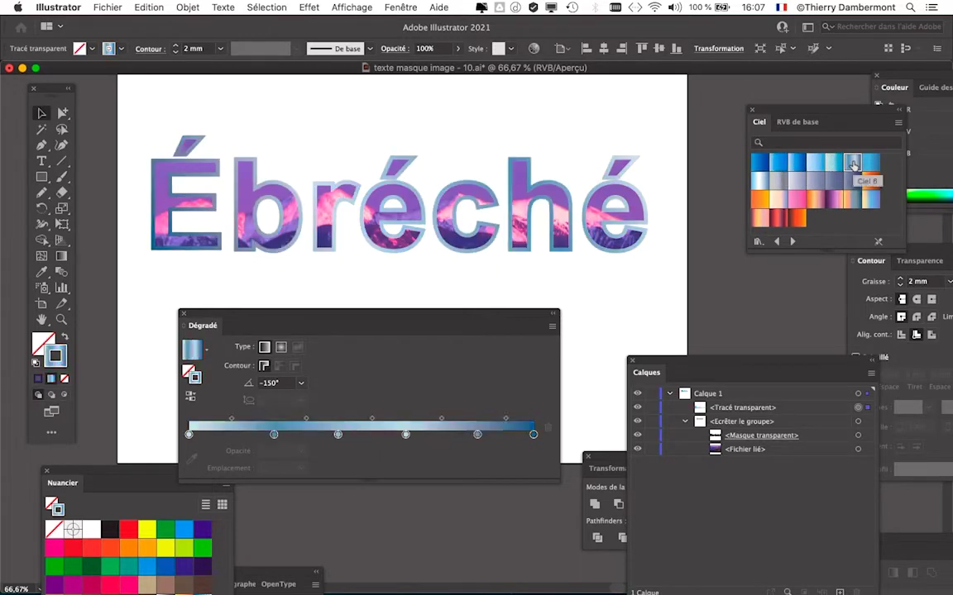
click(835, 199)
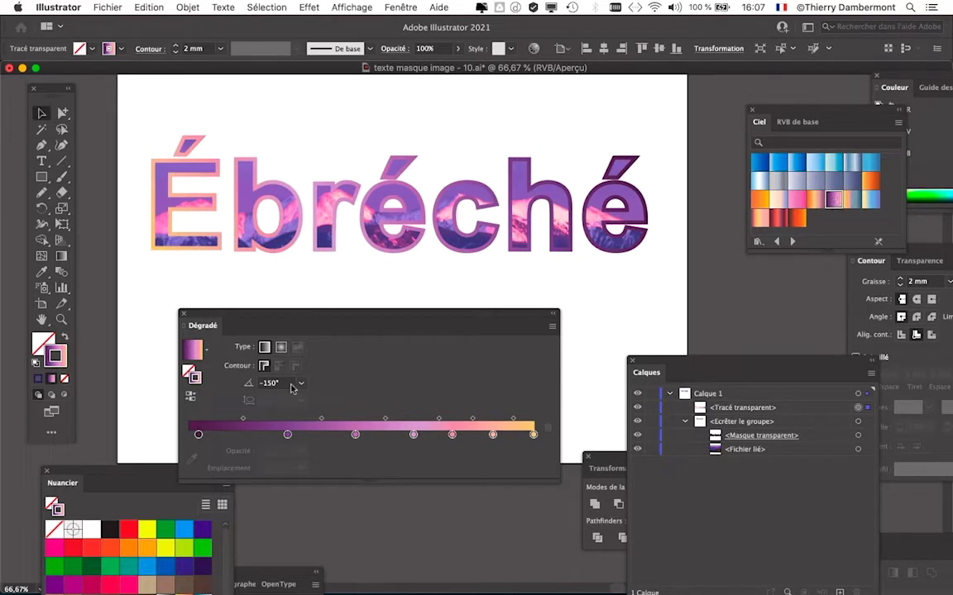
Set the outline gradient angle to -135° and apply the orange Ciel 20 gradient
click(301, 383)
click(316, 188)
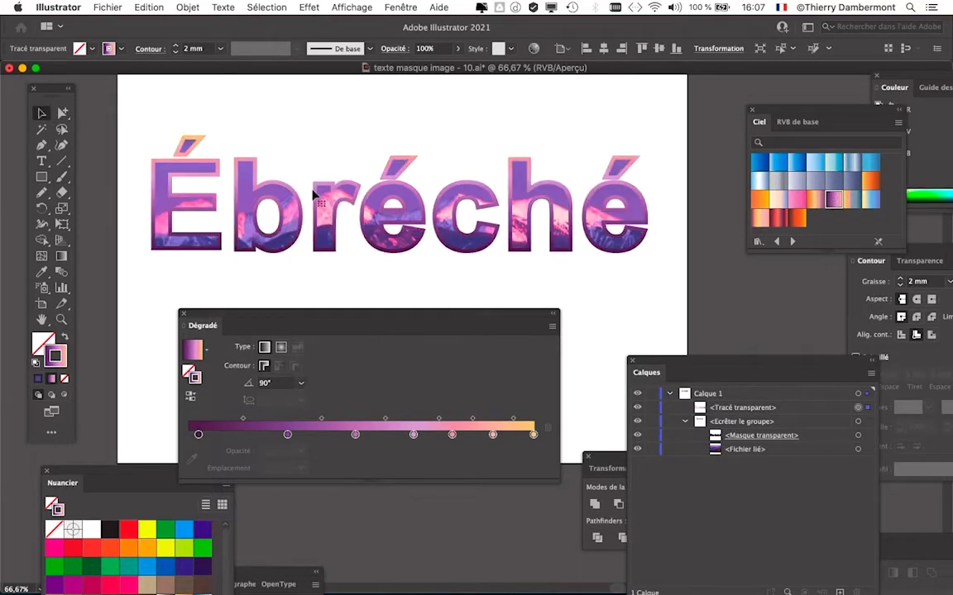
click(301, 384)
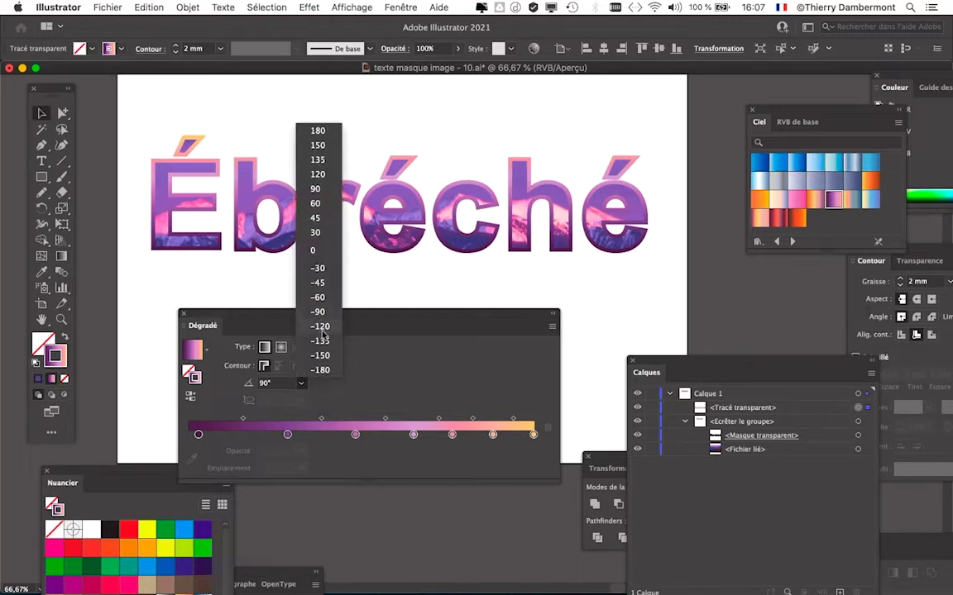
click(322, 340)
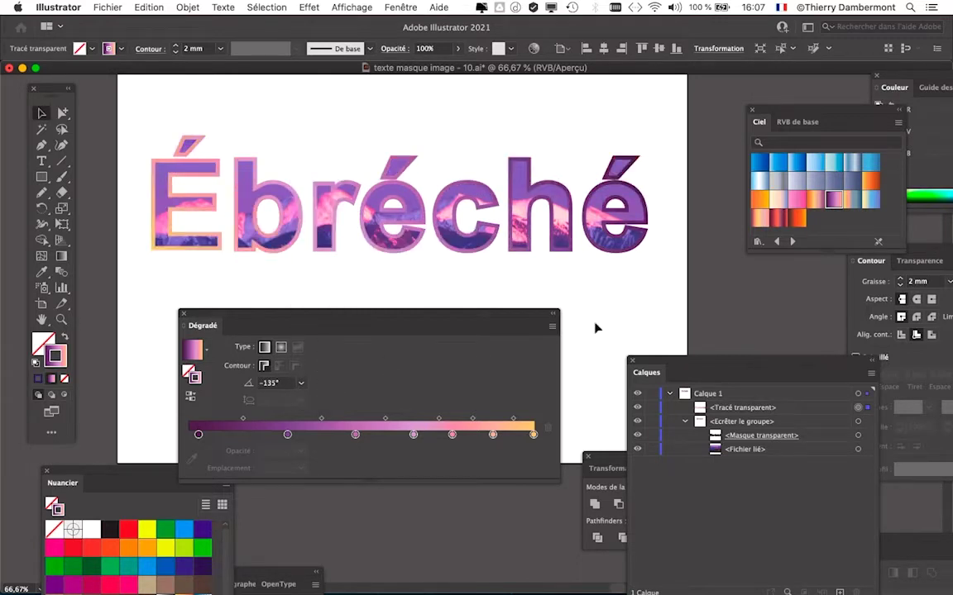
click(873, 183)
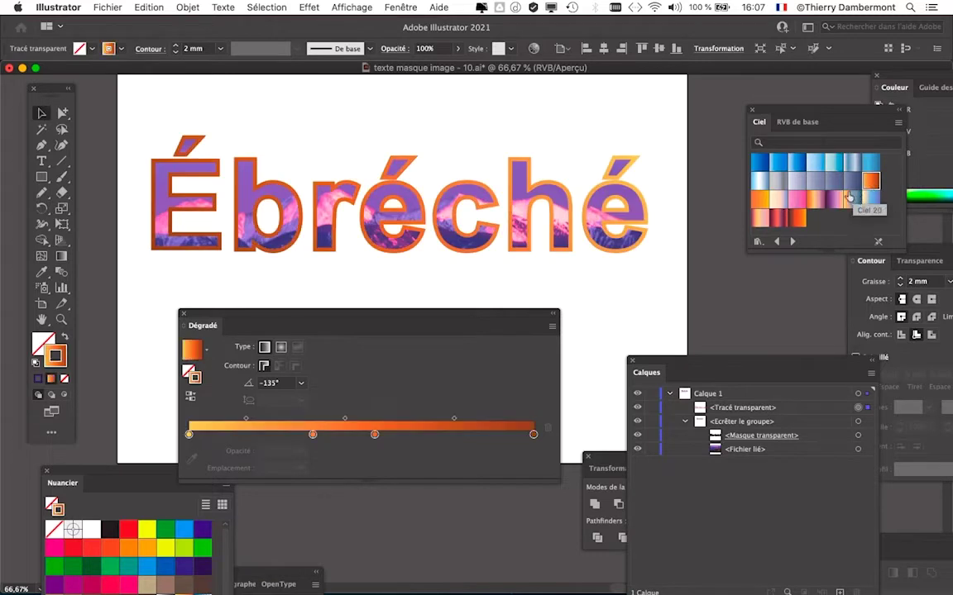
Apply the copper Bois wood gradient to the outline, angled at -120°
click(792, 241)
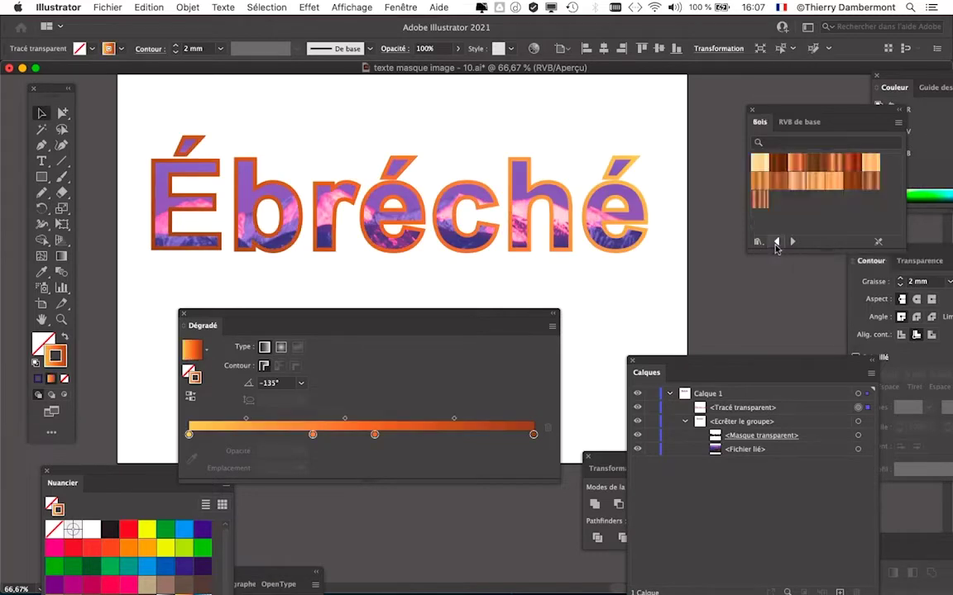
click(779, 163)
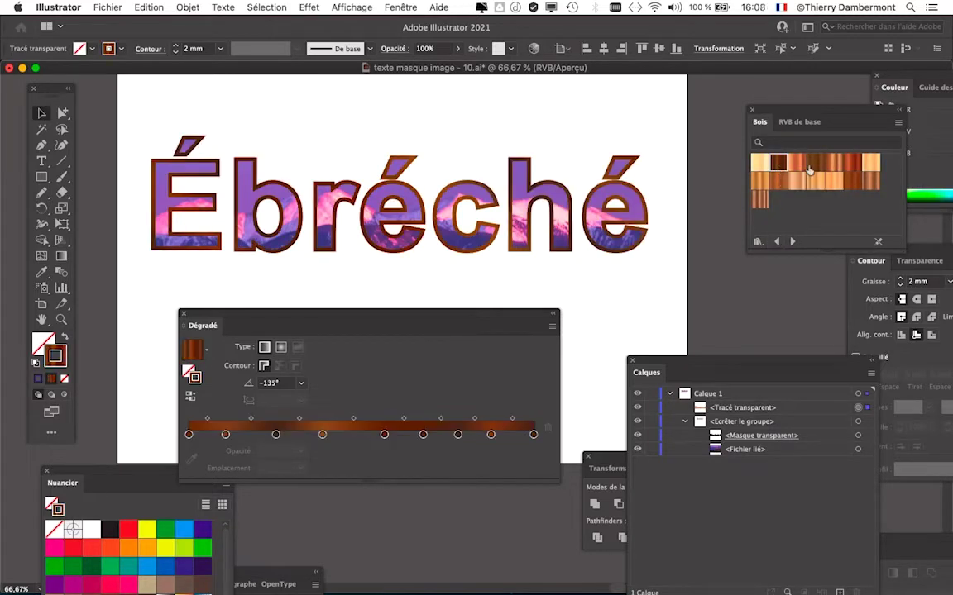
click(834, 163)
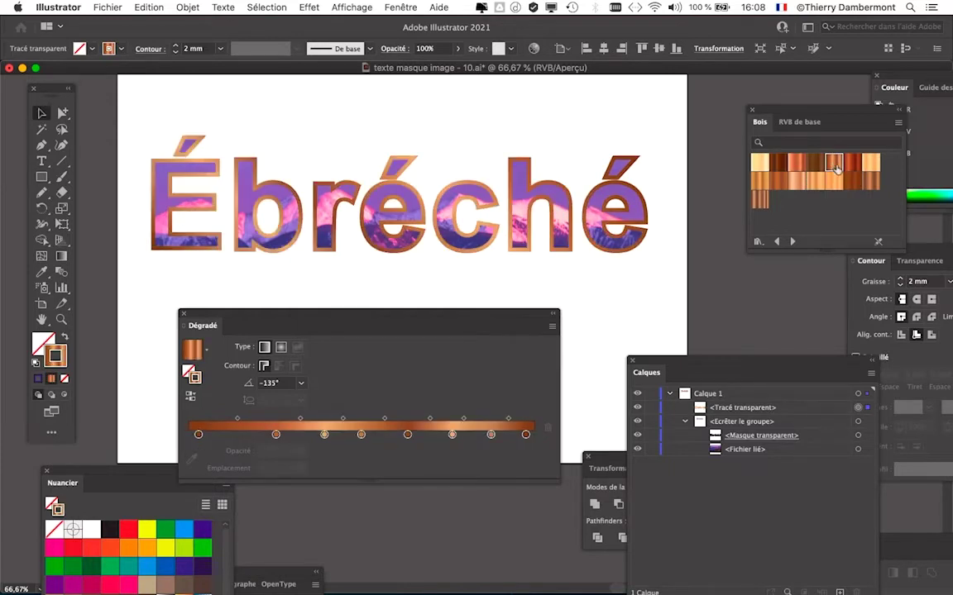
click(302, 383)
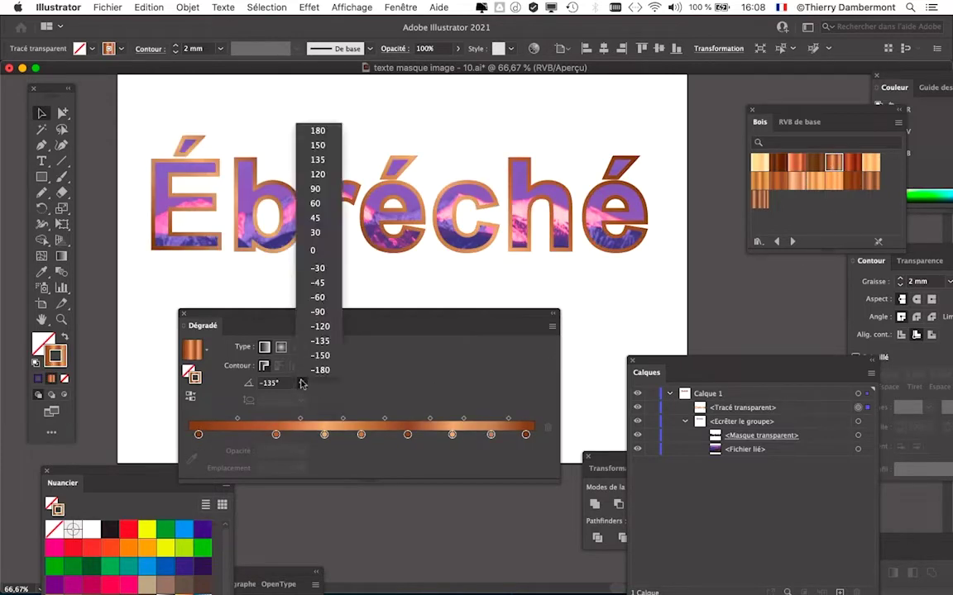
click(306, 174)
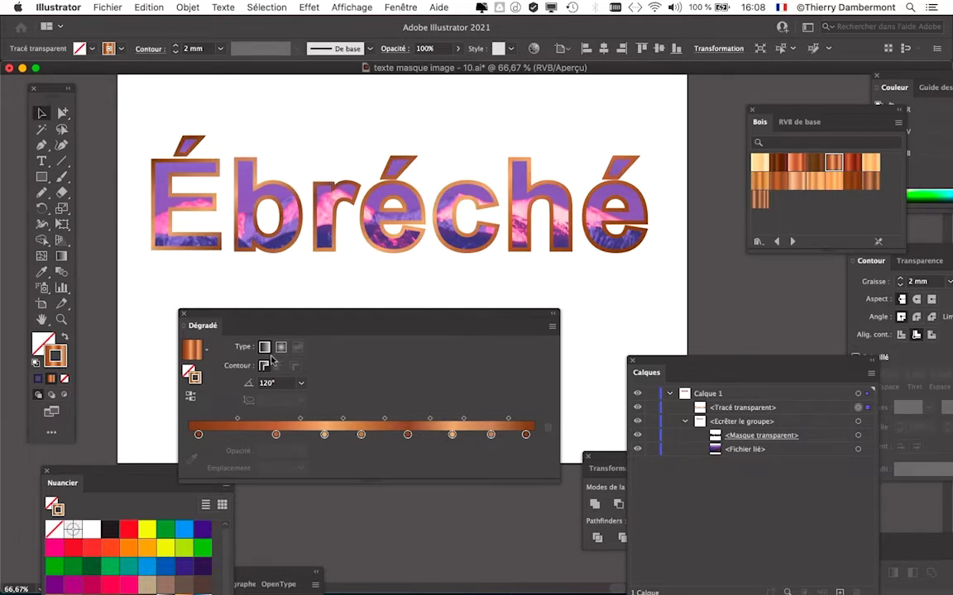
click(301, 383)
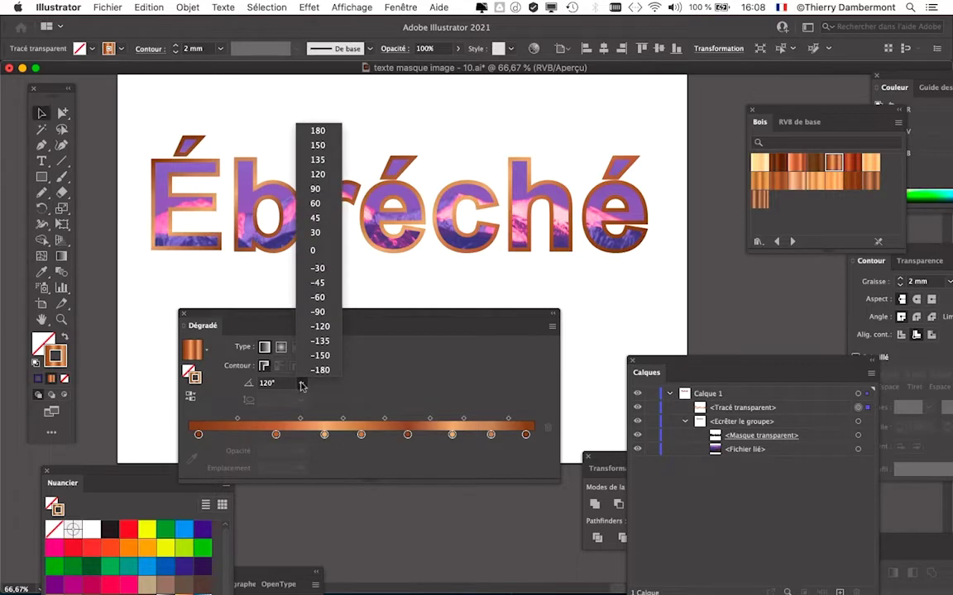
click(320, 326)
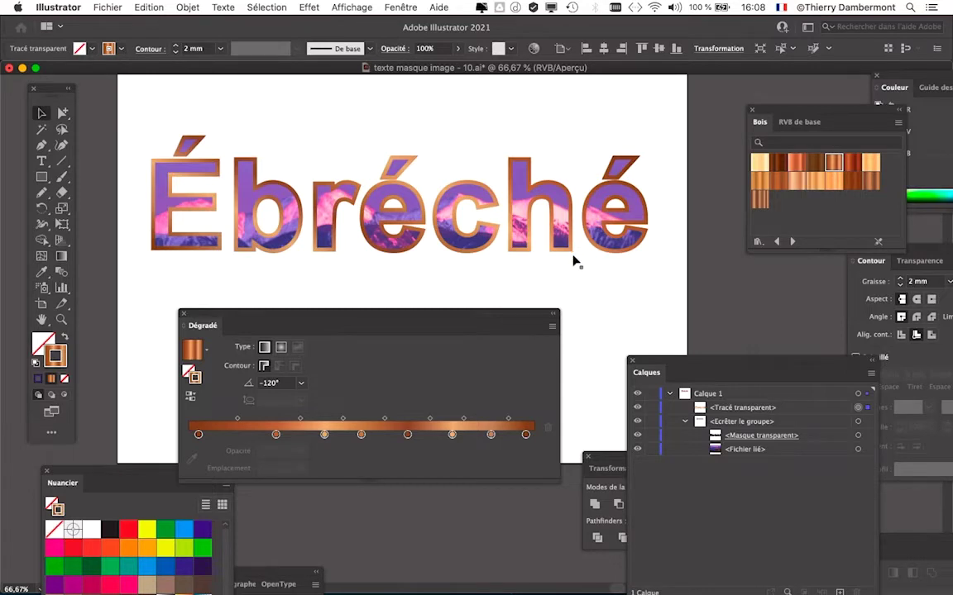
Turn Afficher le contour de sélection back on in Affichage, then deselect the title
click(353, 7)
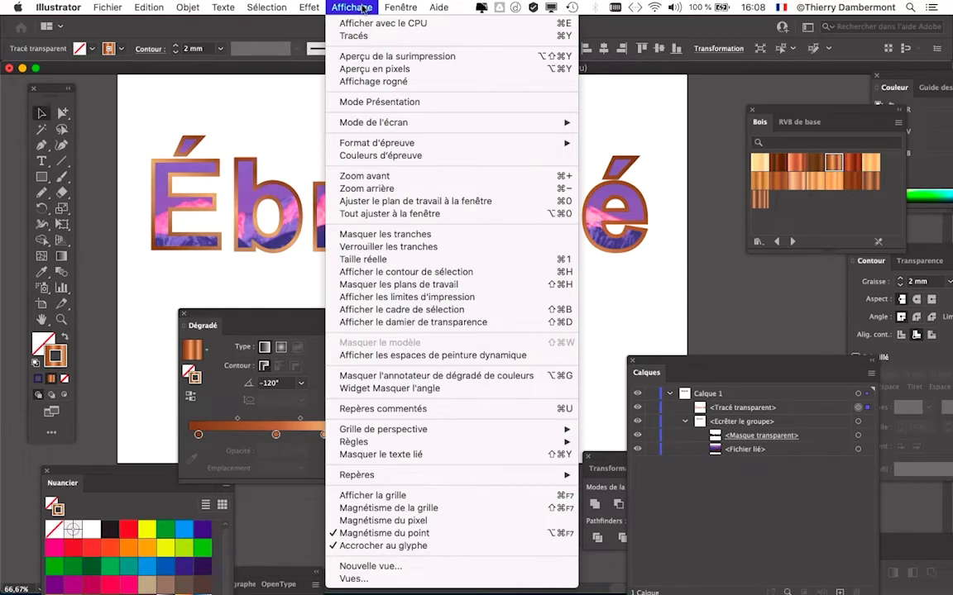
click(362, 7)
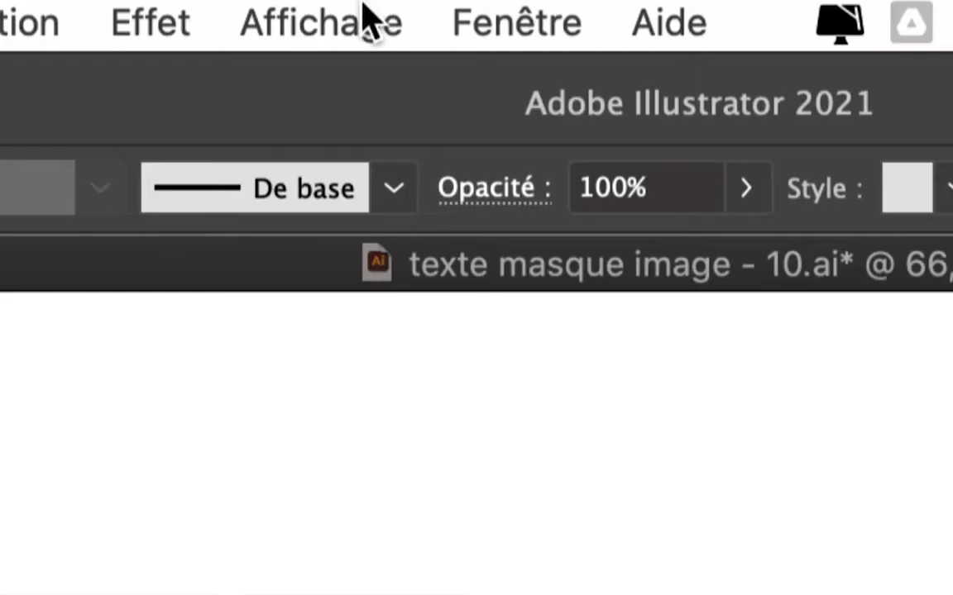
click(364, 12)
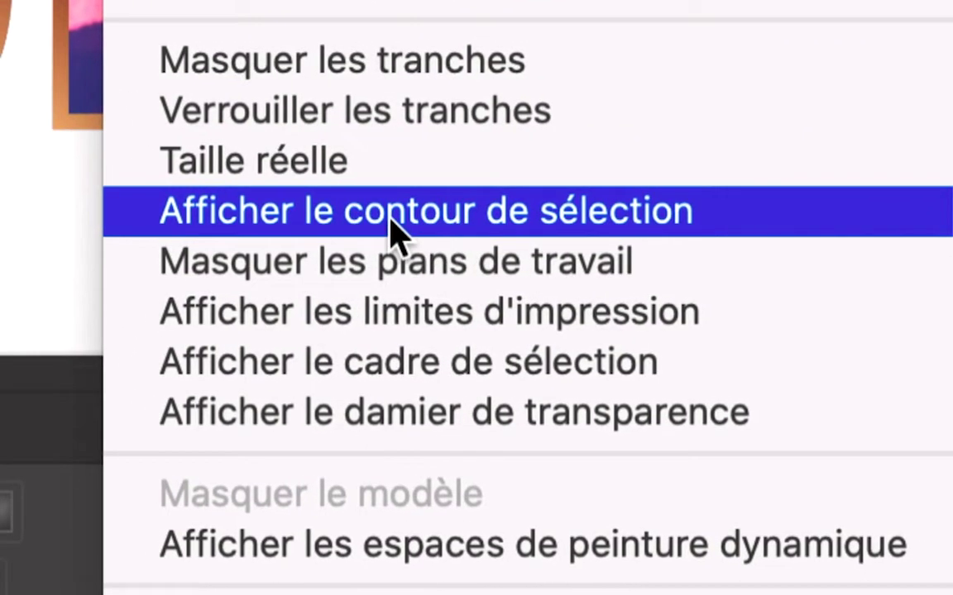
click(400, 217)
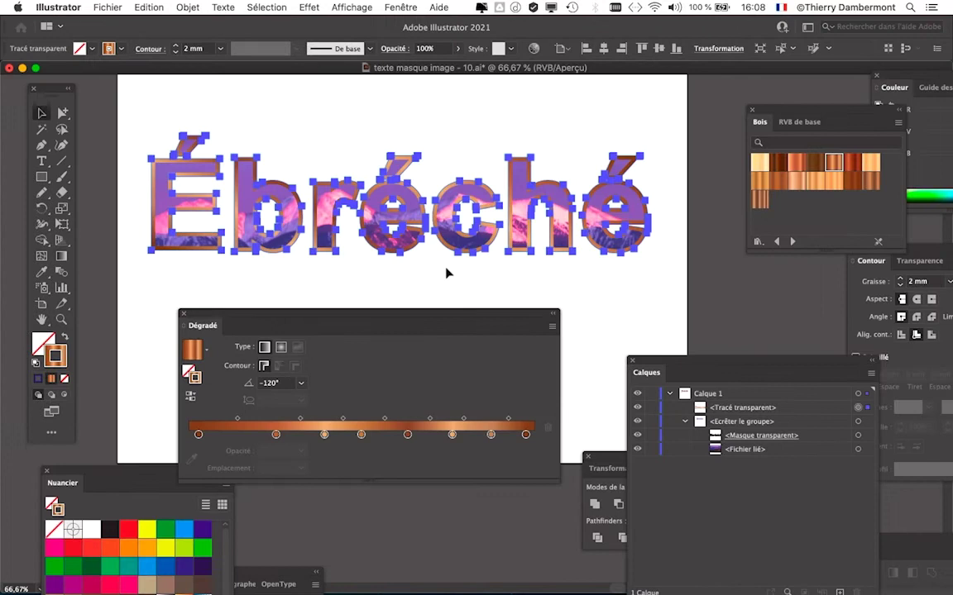
click(447, 275)
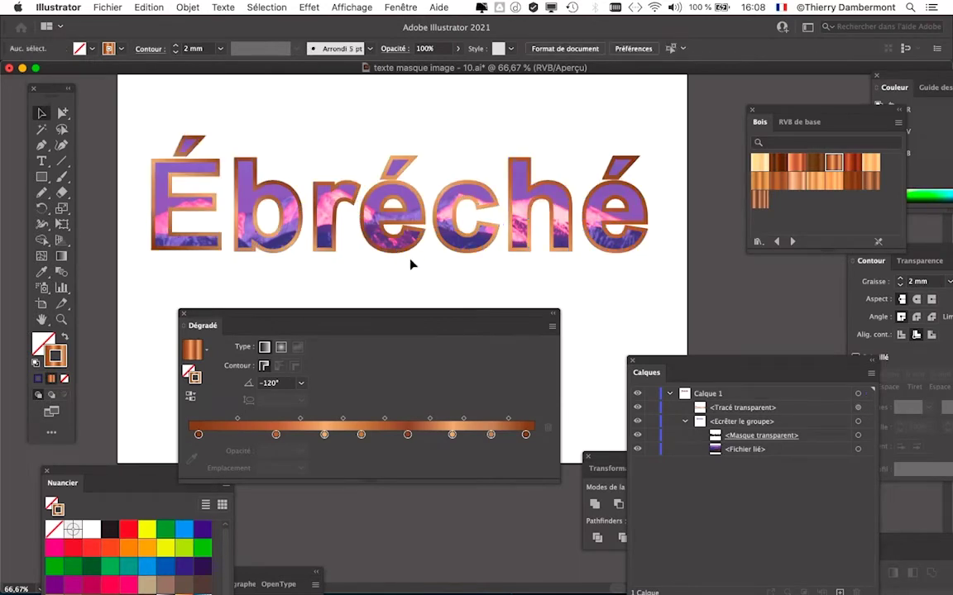
Save a copy as 'texte masque image - 11.ai', changing the 10 to 11
click(108, 7)
click(128, 132)
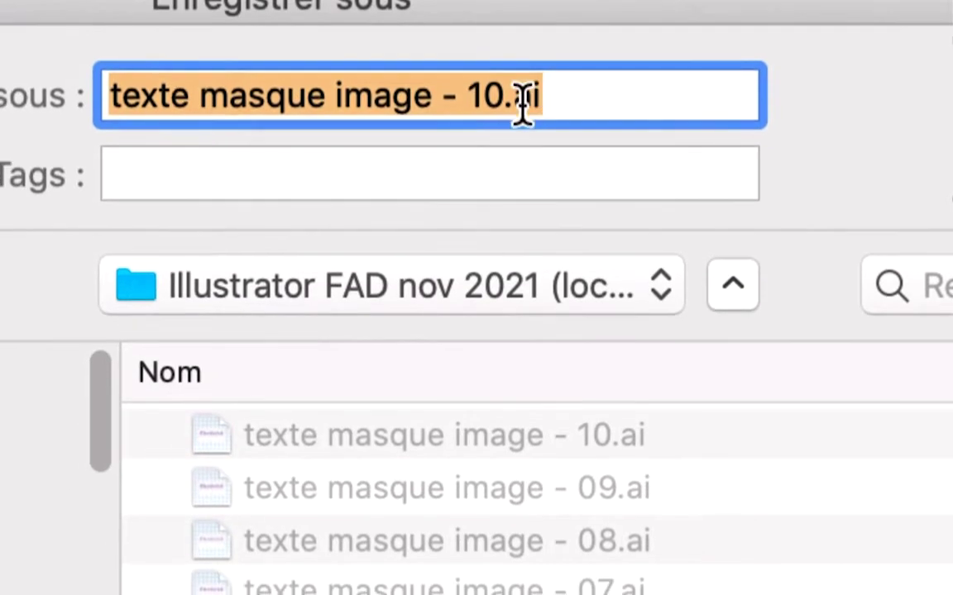
key(Right)
drag(521, 106, 505, 107)
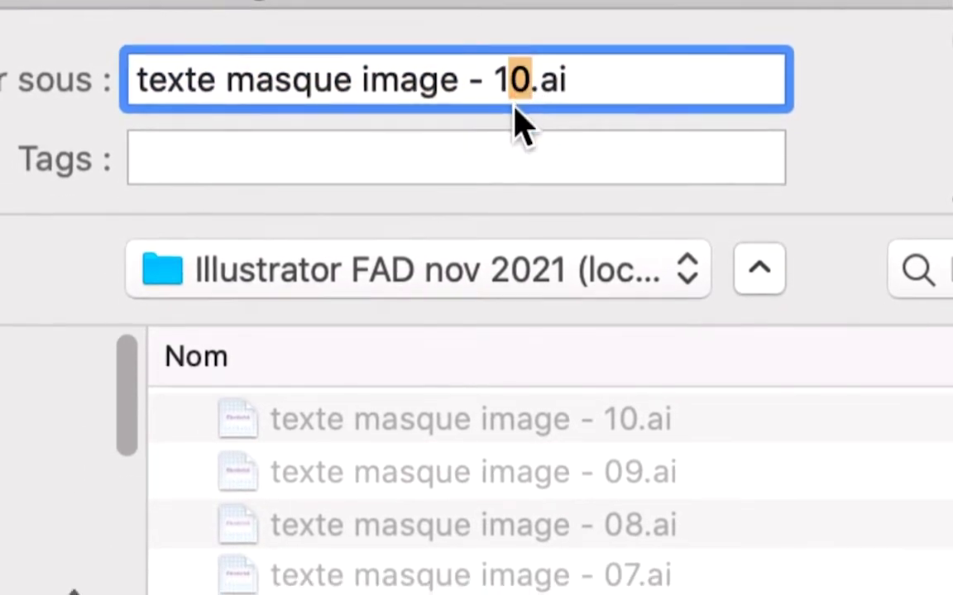
text(1)
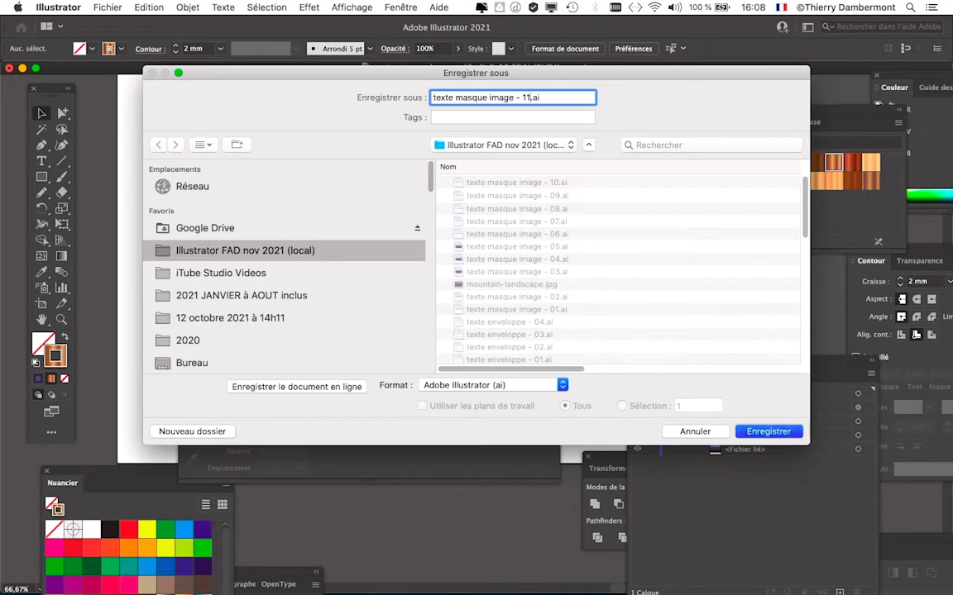
key(Return)
key(Return)
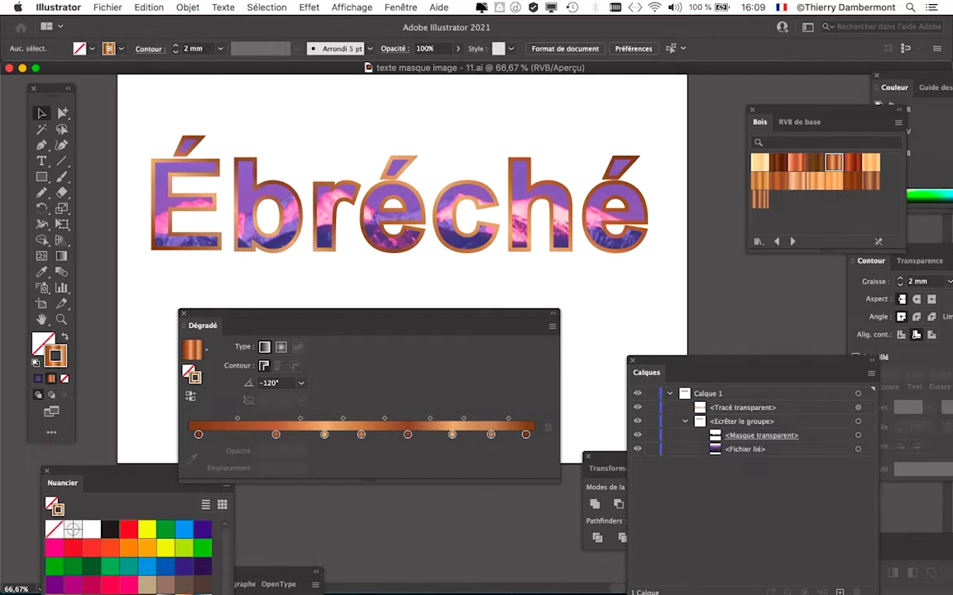
Dock the Dégradé panel on the right and scroll the view so the artboard is clear
mouse_move(331, 320)
mouse_down()
mouse_move(781, 287)
mouse_move(826, 300)
mouse_up()
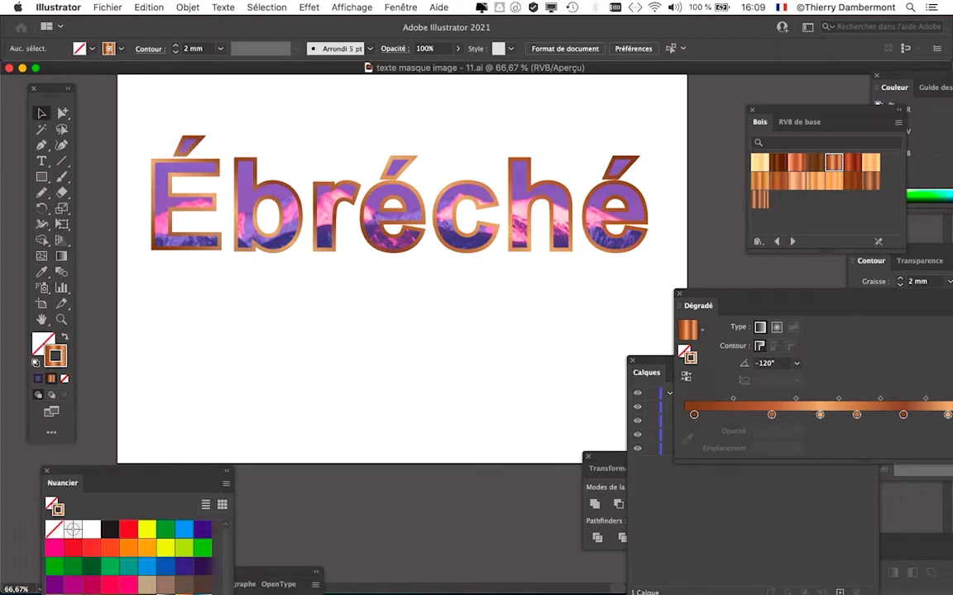
scroll(495, 232, down, 1)
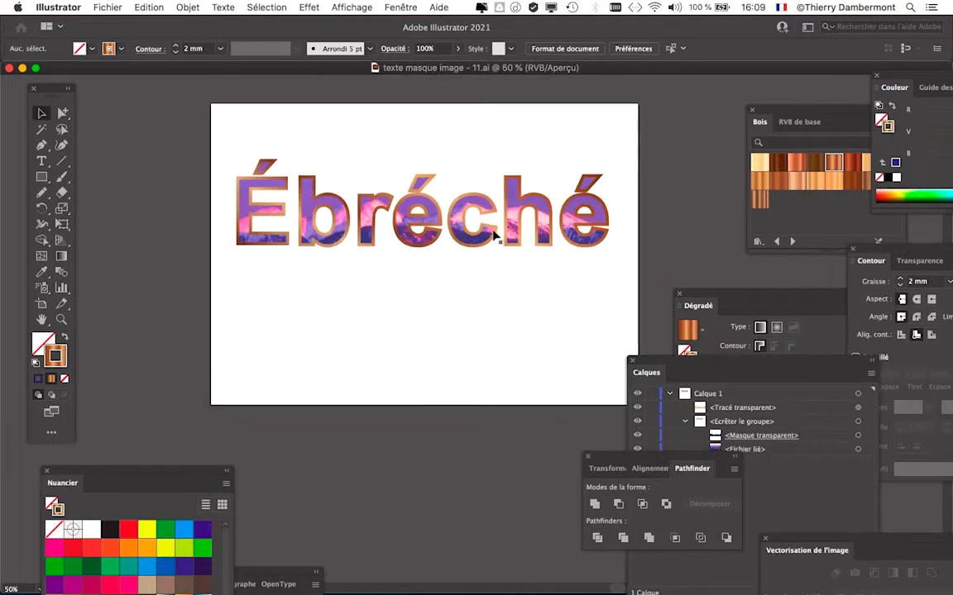
scroll(325, 260, right, 5)
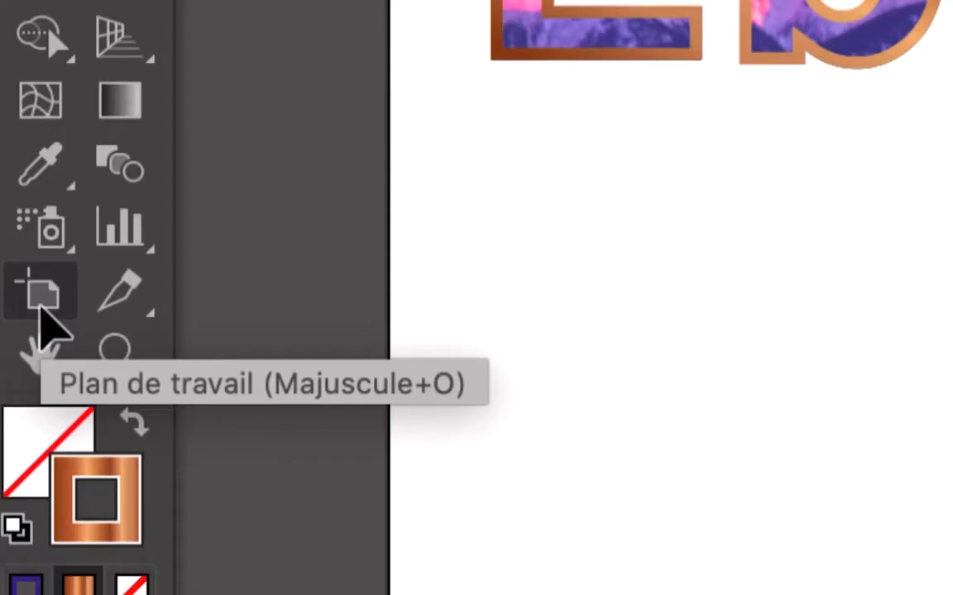
Crop the artboard to 297 × 71.622 mm by pulling its top and bottom edges to the title
click(42, 306)
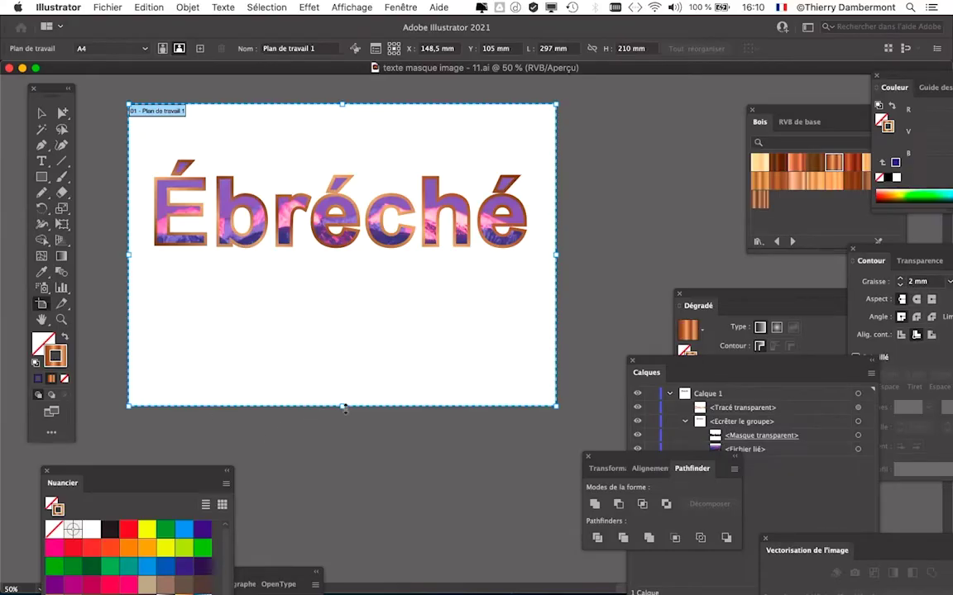
drag(343, 406, 342, 266)
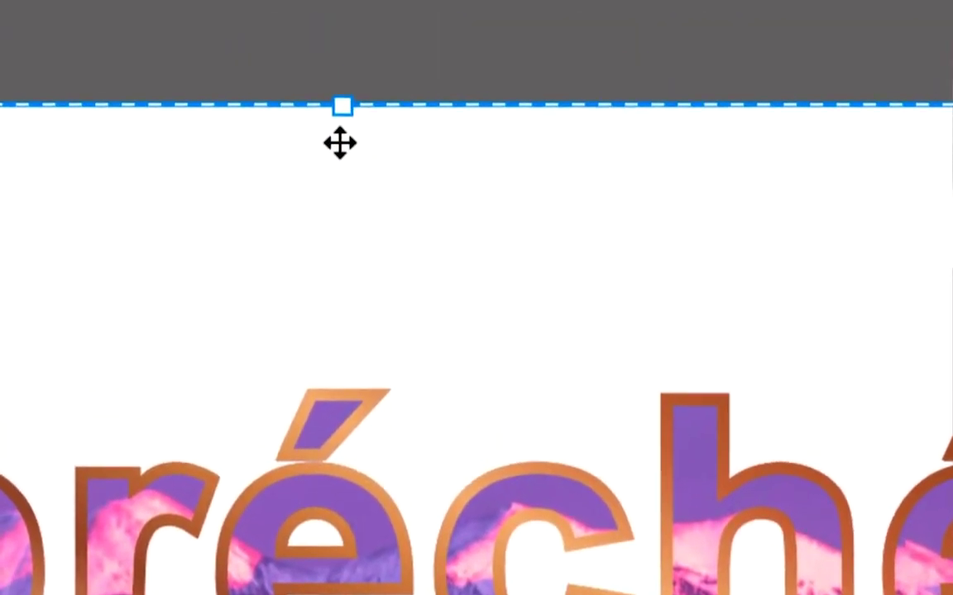
drag(346, 130, 346, 146)
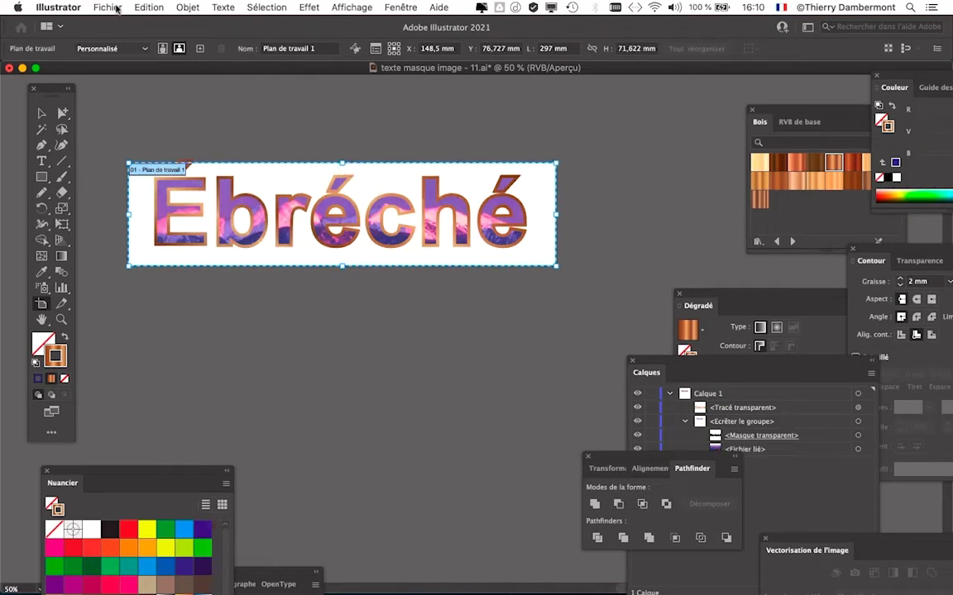
click(106, 8)
Save a copy named 'texte masque image - 12 TITRE.ai' and close the document
click(139, 132)
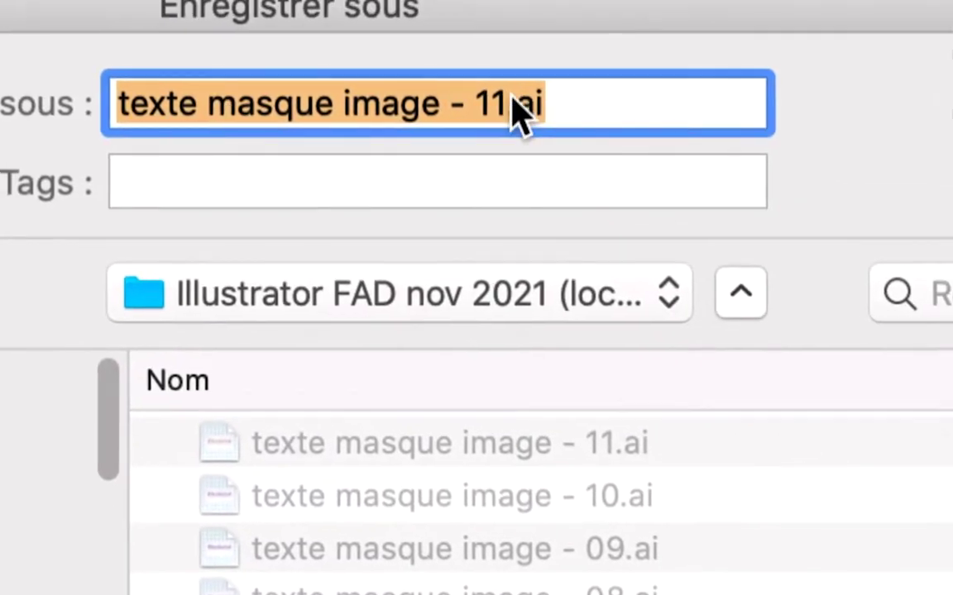
click(529, 97)
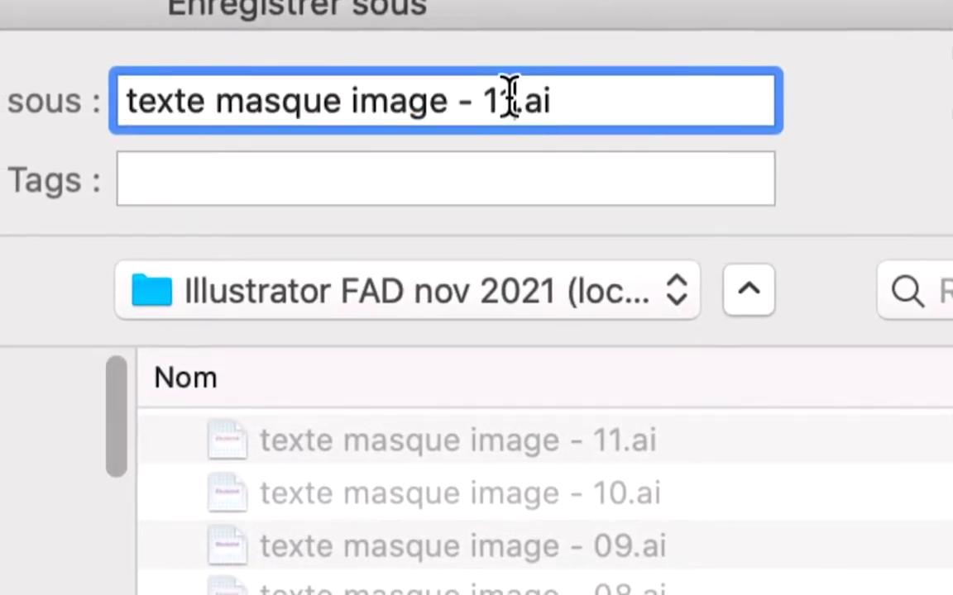
key(shift+Right)
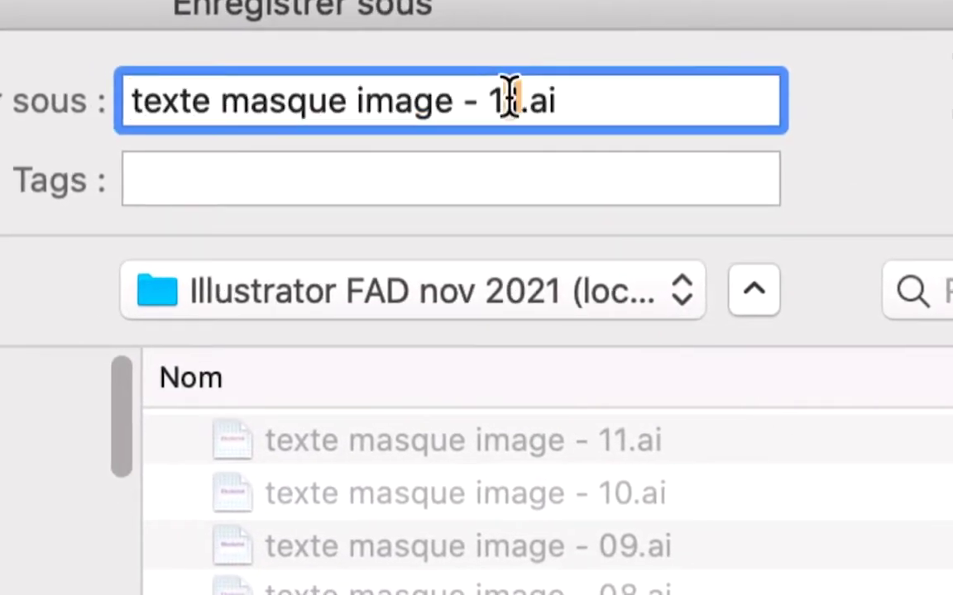
text(2 TITRE)
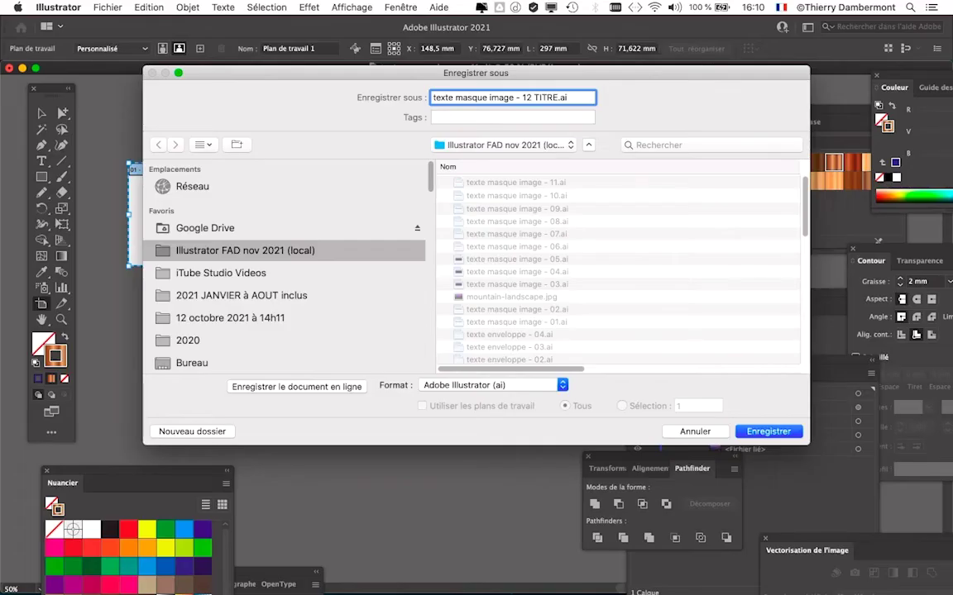
key(Return)
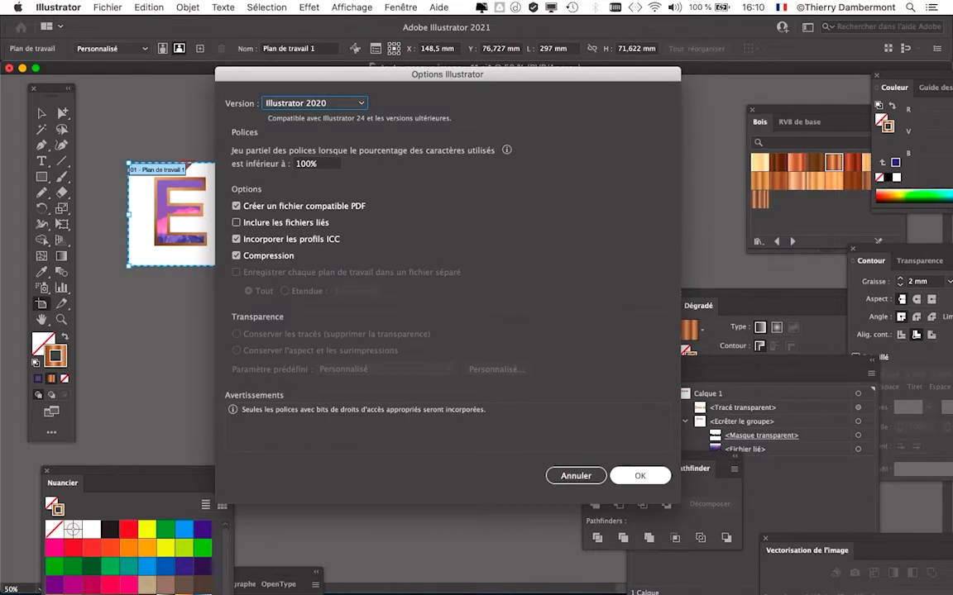
key(Return)
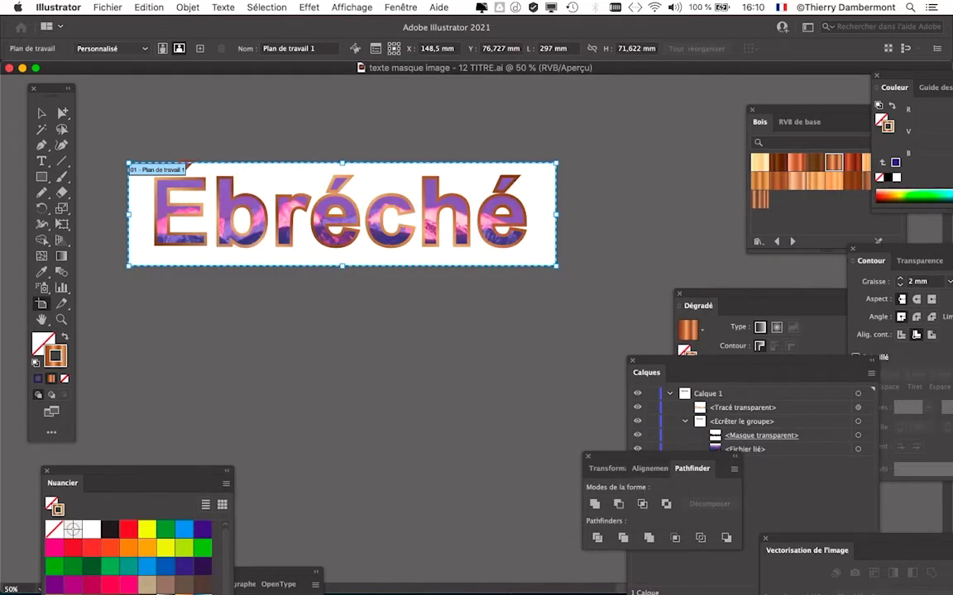
key(super+w)
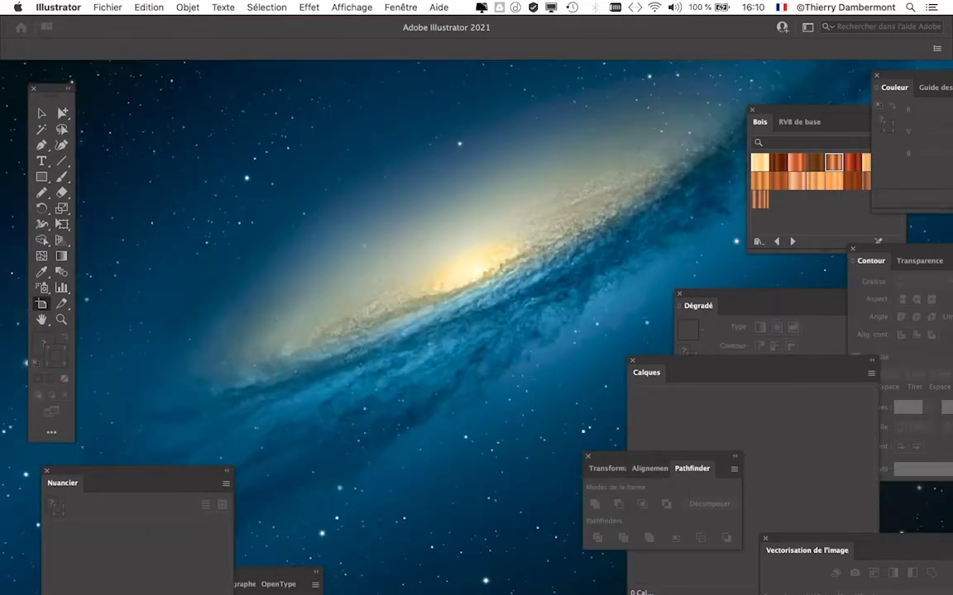
Create a new Print-preset Lettre document (215.9 × 279.4 mm) in RGB colour
click(108, 6)
click(122, 23)
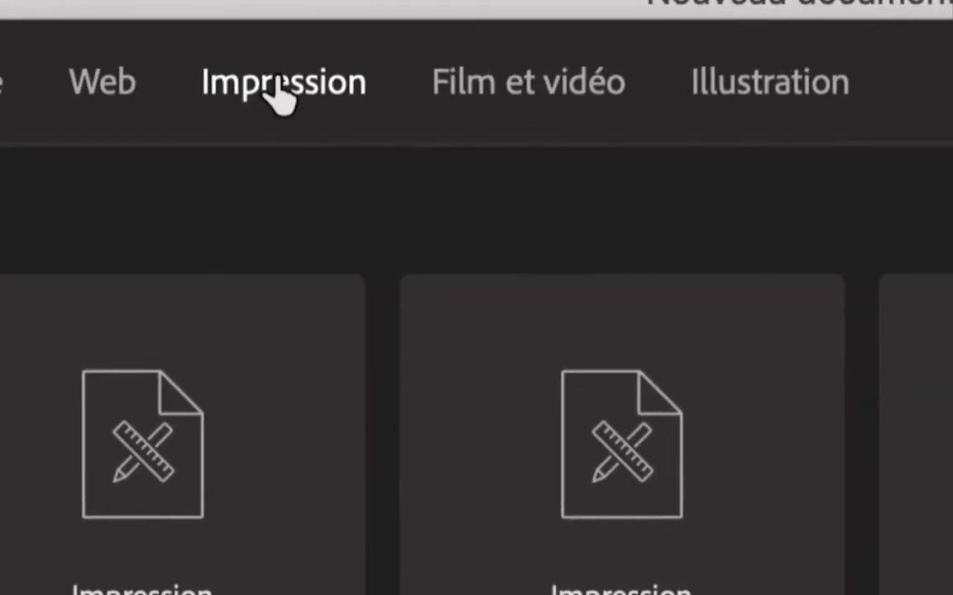
click(305, 59)
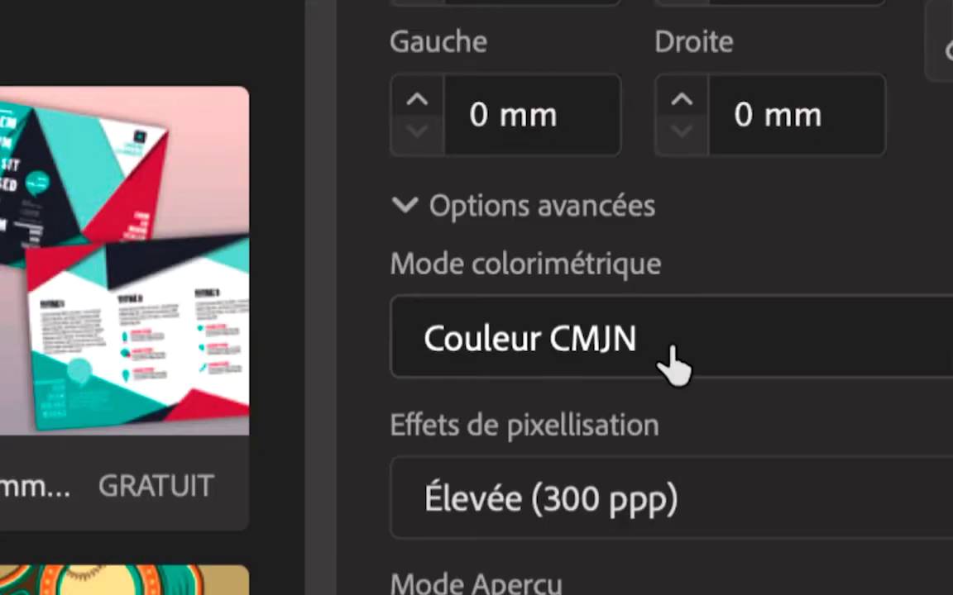
click(671, 347)
key(Escape)
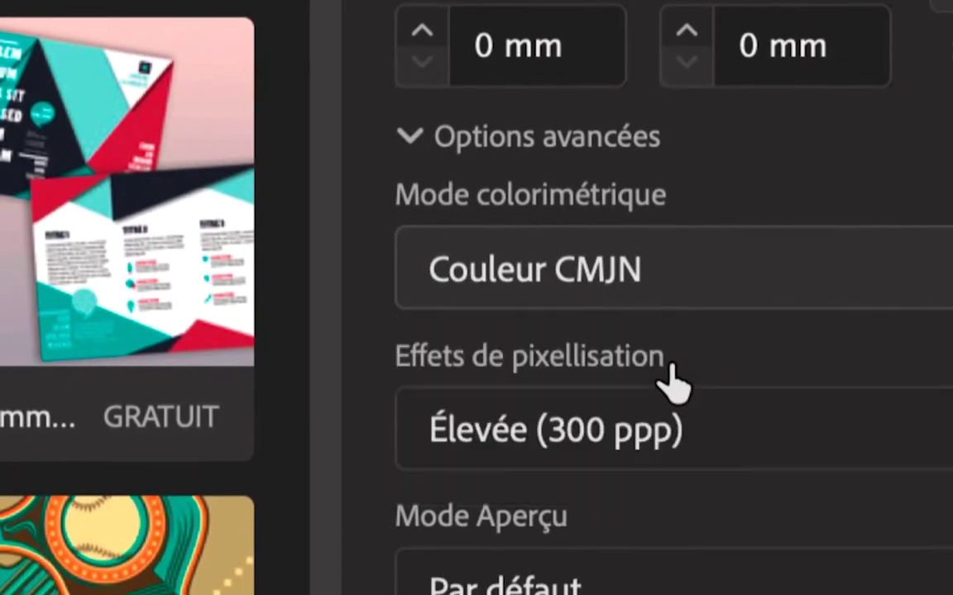
click(672, 380)
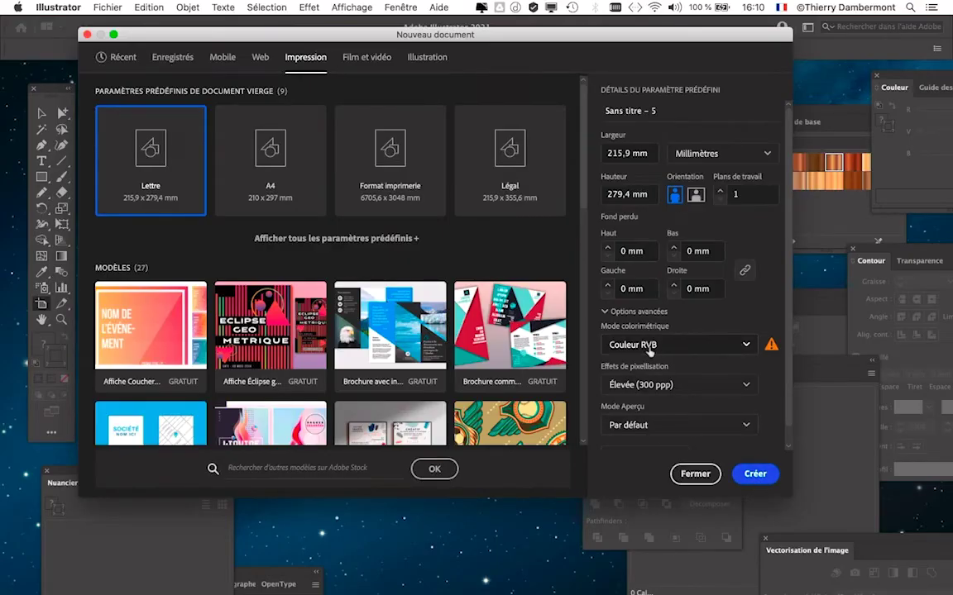
click(757, 477)
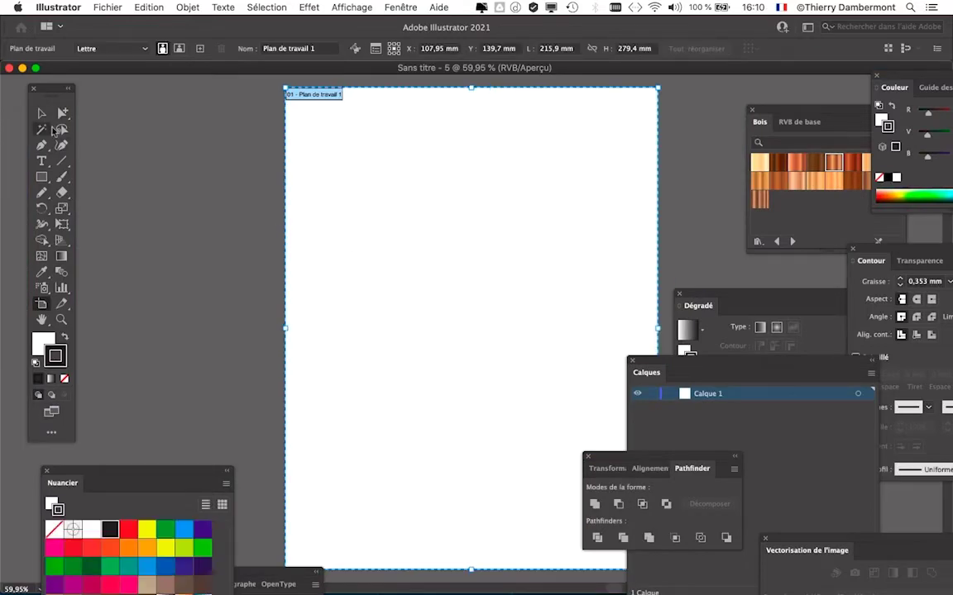
click(41, 114)
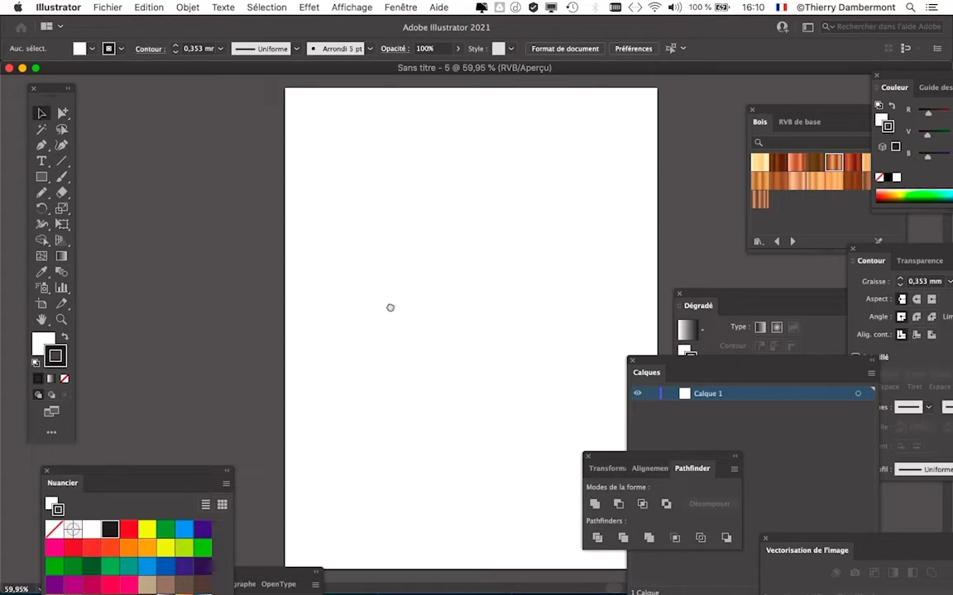
At 50 % zoom, draw a rectangle extending past every edge of the Letter artboard
key(super+minus)
key(super+minus)
key(super+plus)
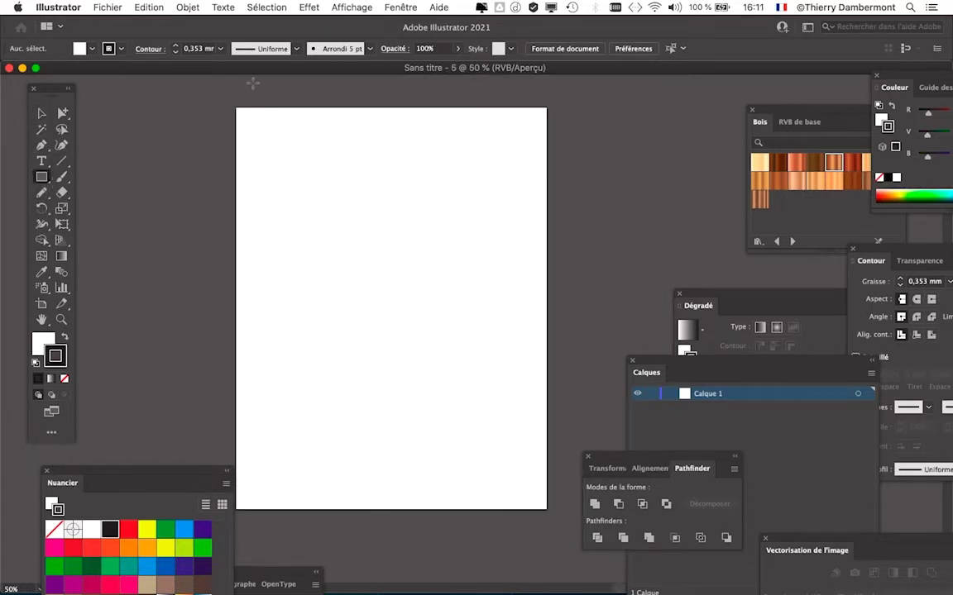
mouse_move(211, 85)
mouse_down()
mouse_move(418, 295)
mouse_move(575, 530)
mouse_up()
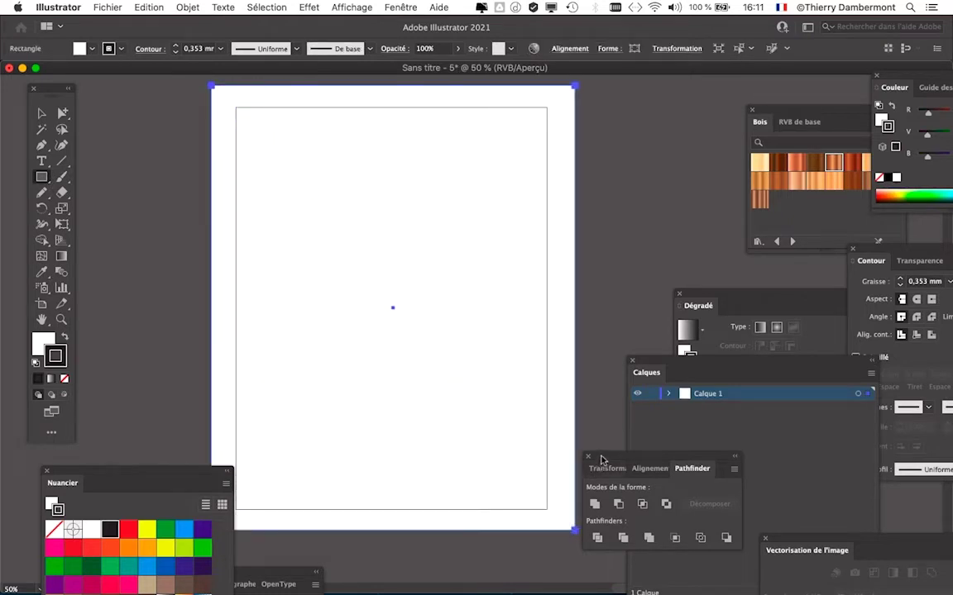
drag(601, 459, 779, 449)
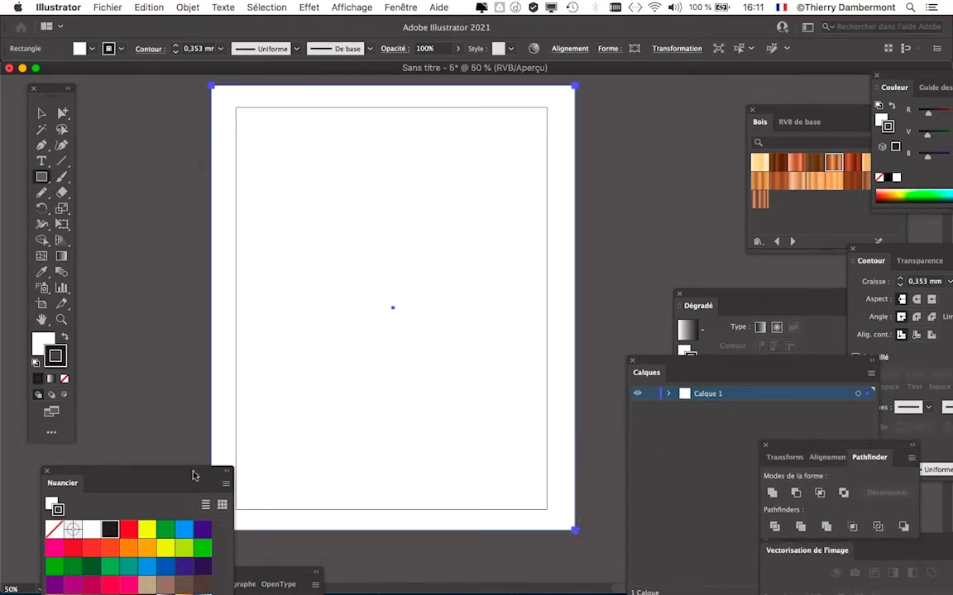
drag(192, 475, 136, 473)
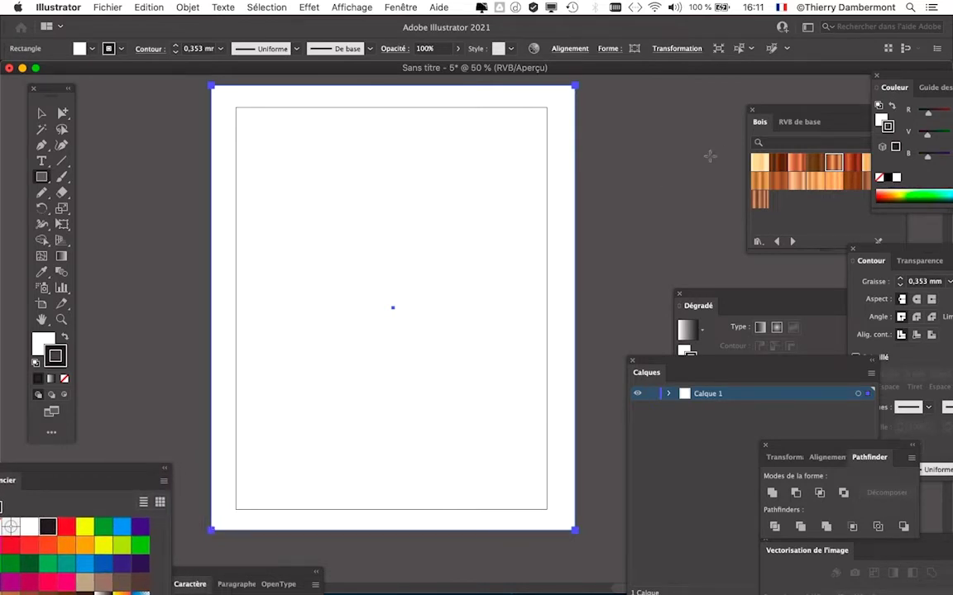
Fill the rectangle with a pale blue Ciel sky gradient and a white stroke, then deselect it
drag(771, 111, 676, 105)
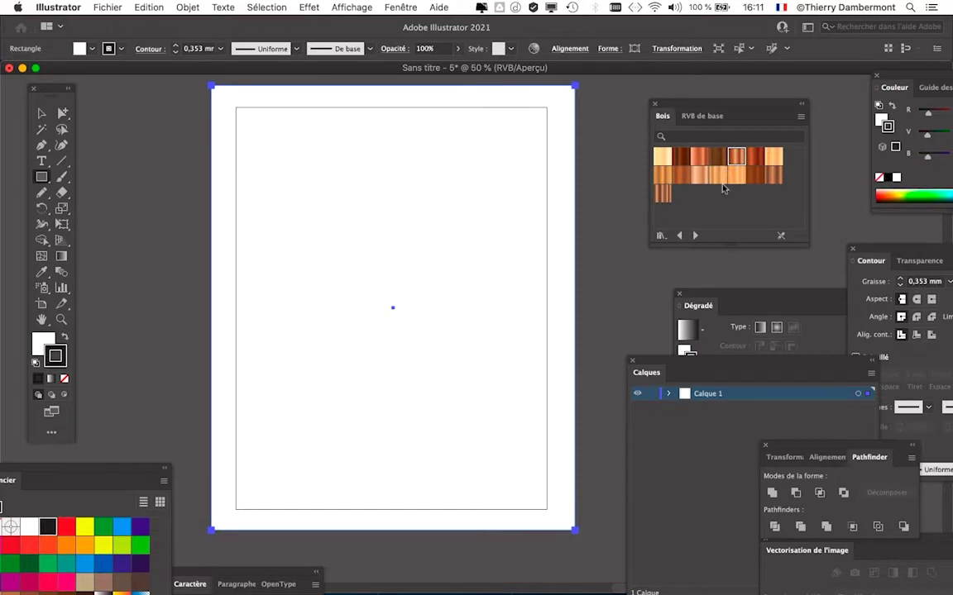
click(695, 236)
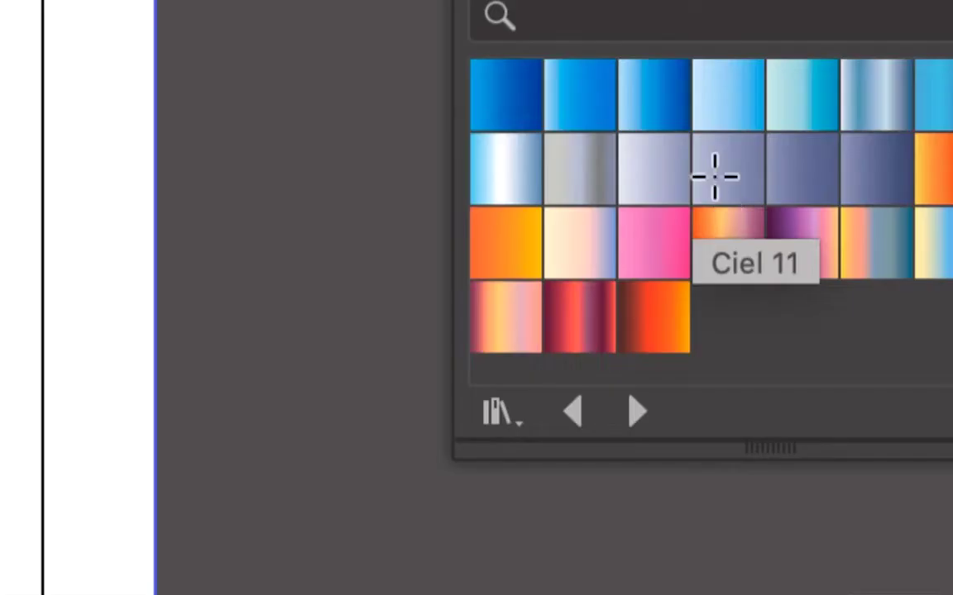
click(714, 176)
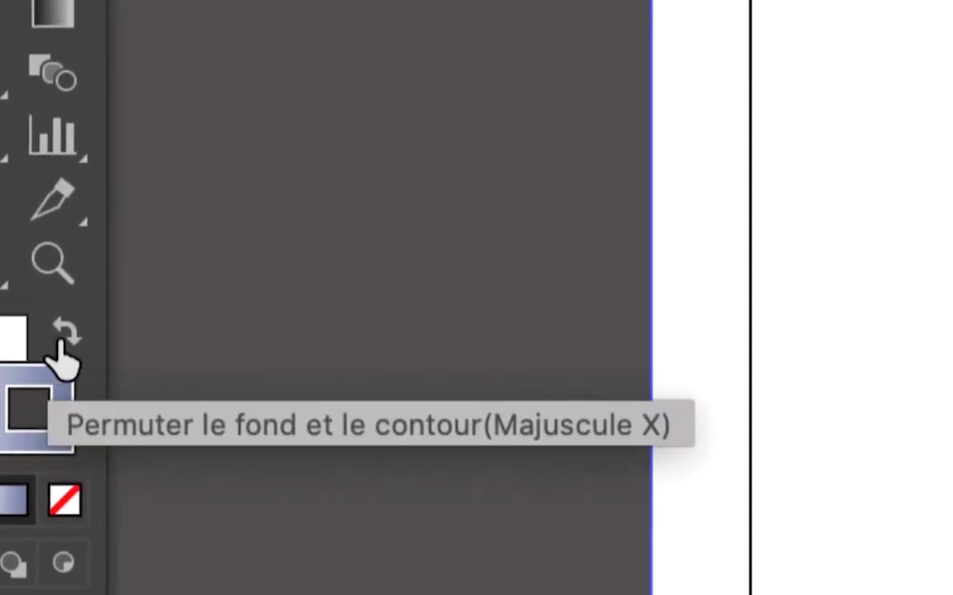
click(65, 338)
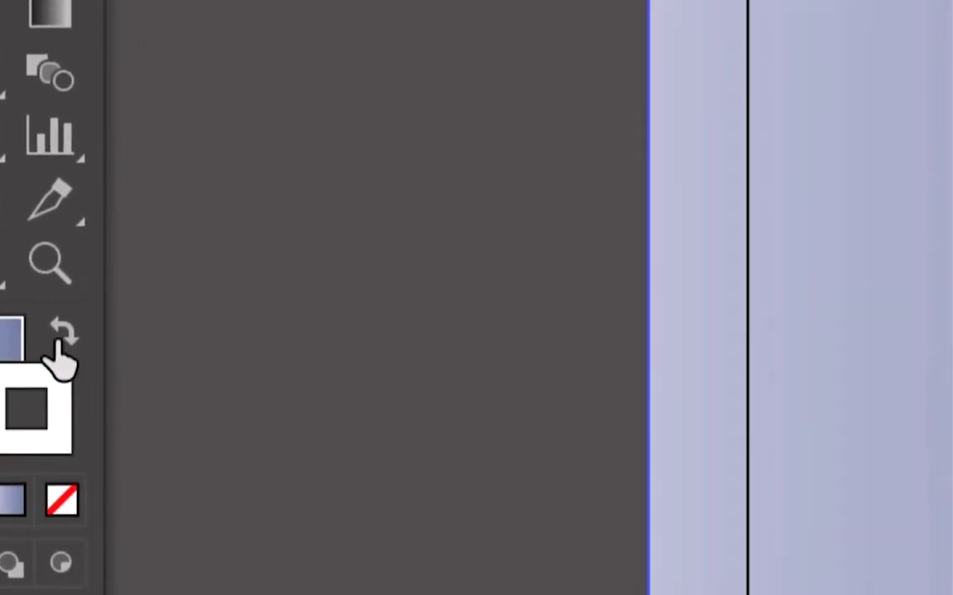
click(40, 361)
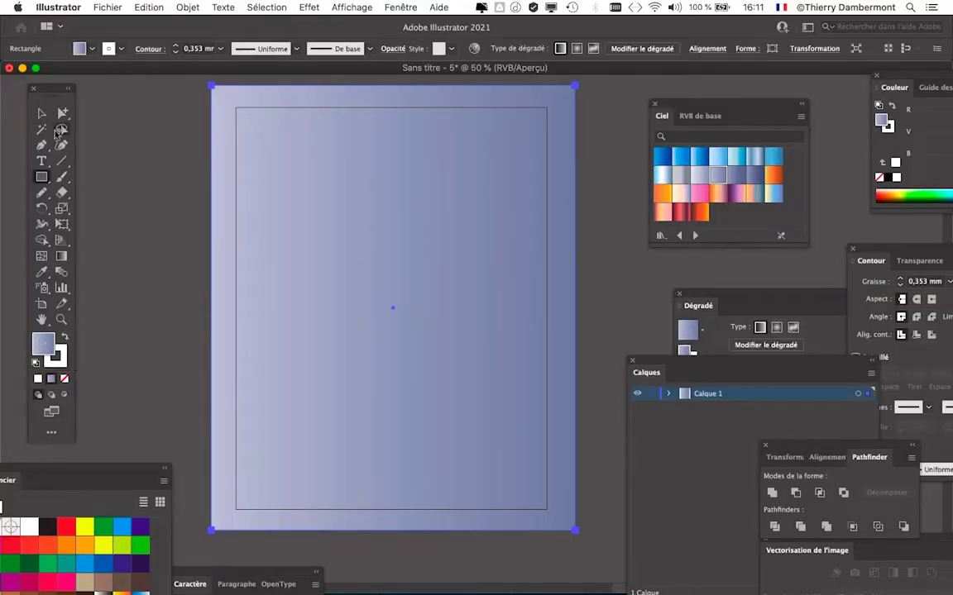
click(43, 114)
click(131, 143)
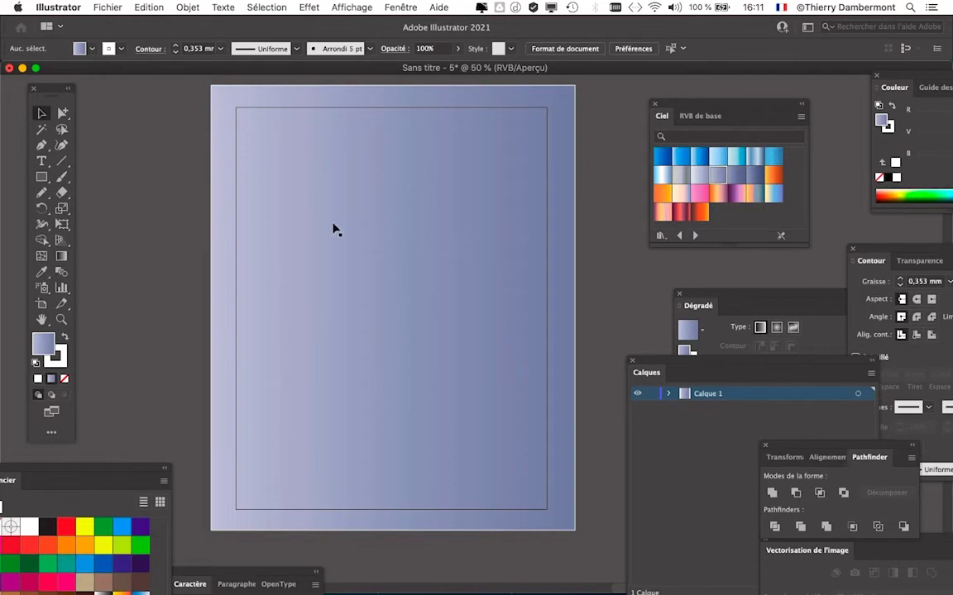
Expand Calque 1 in the Layers panel and lock the background <Rectangle>
click(662, 364)
drag(662, 363, 456, 162)
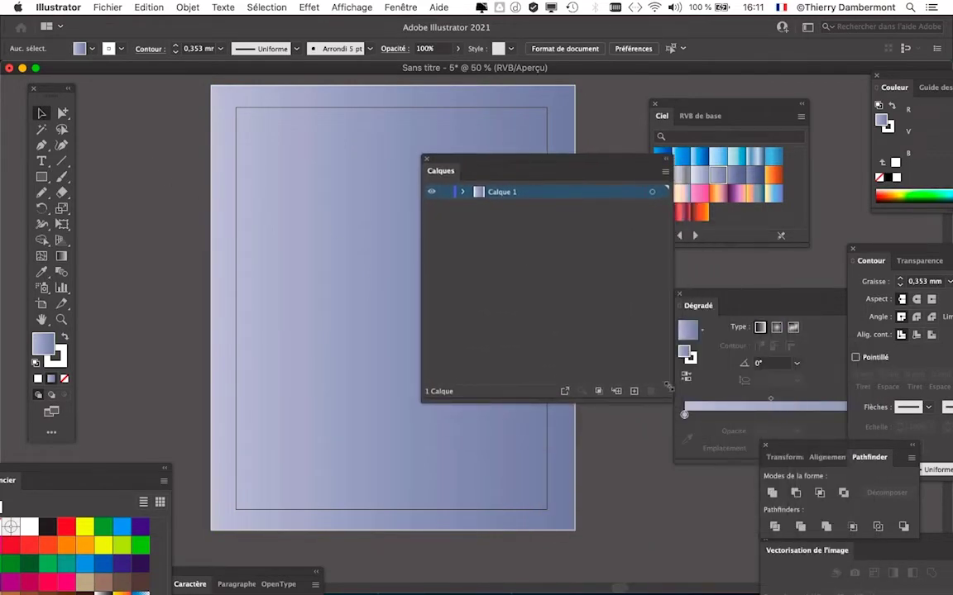
drag(674, 401, 652, 297)
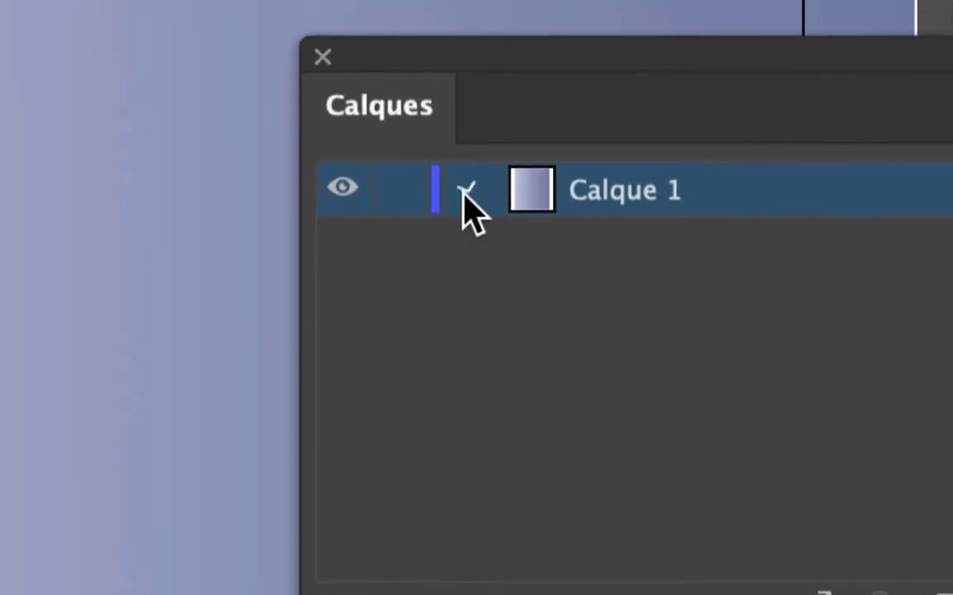
click(463, 192)
click(384, 215)
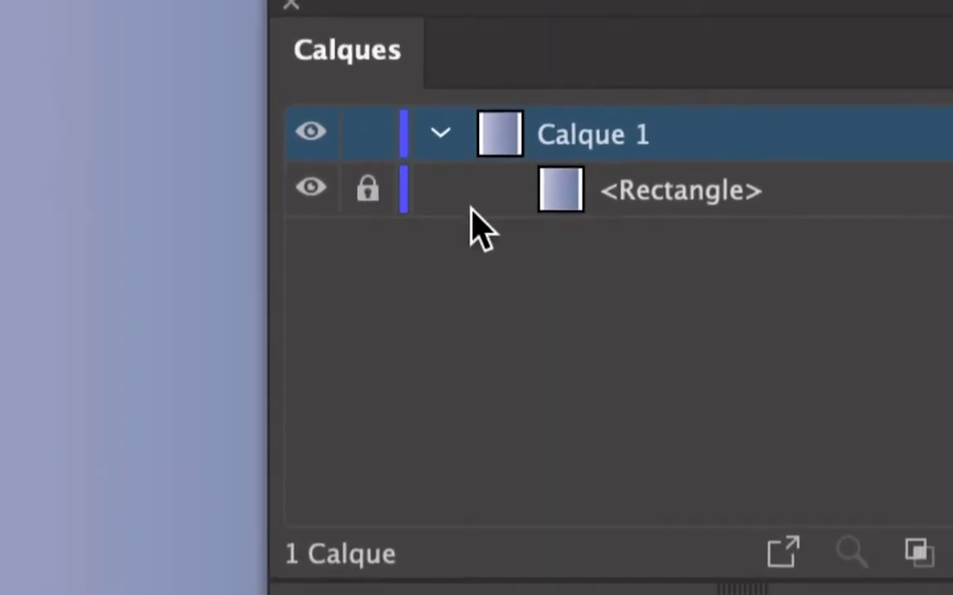
click(657, 240)
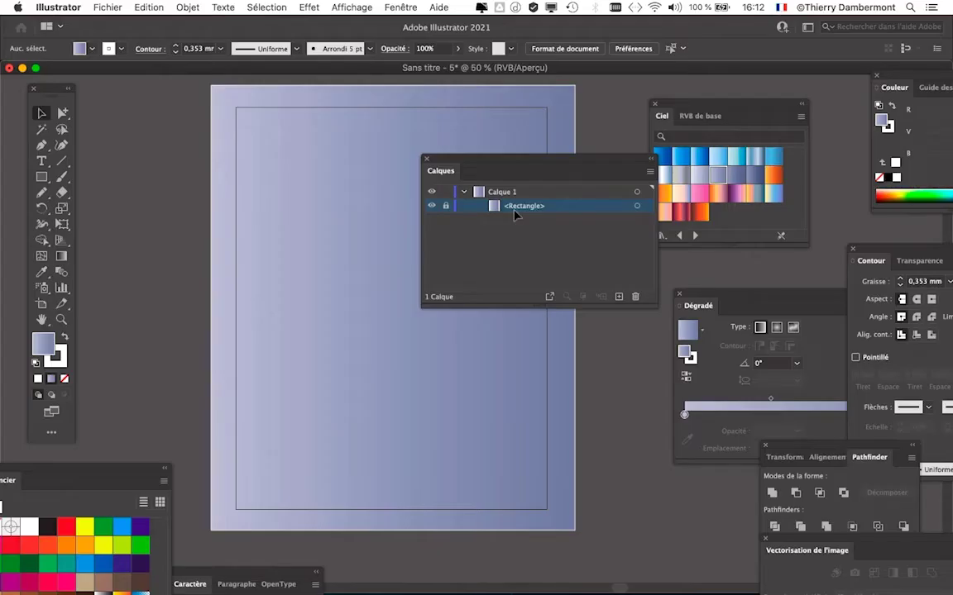
mouse_move(481, 159)
mouse_down()
mouse_move(741, 85)
mouse_move(646, 276)
mouse_up()
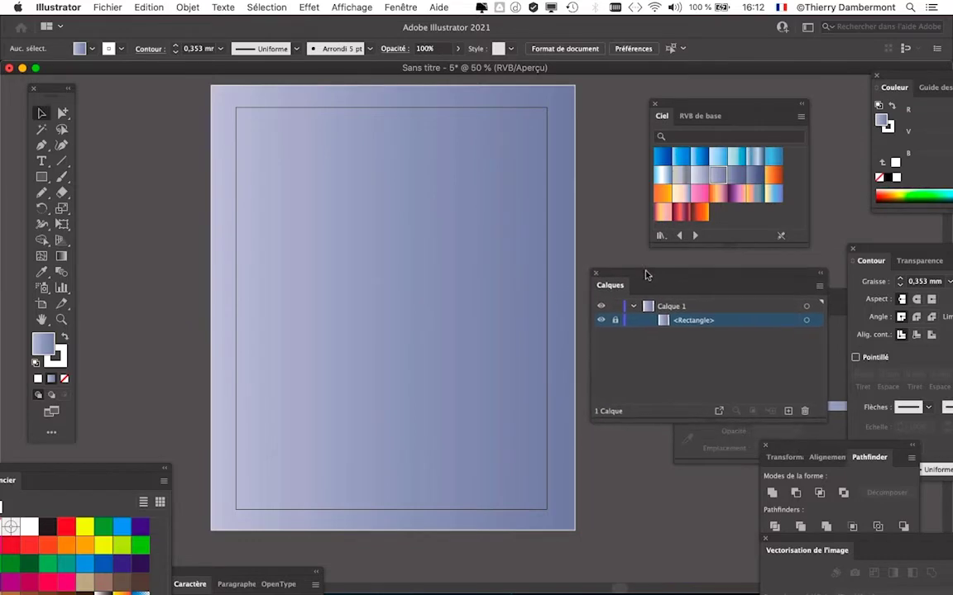
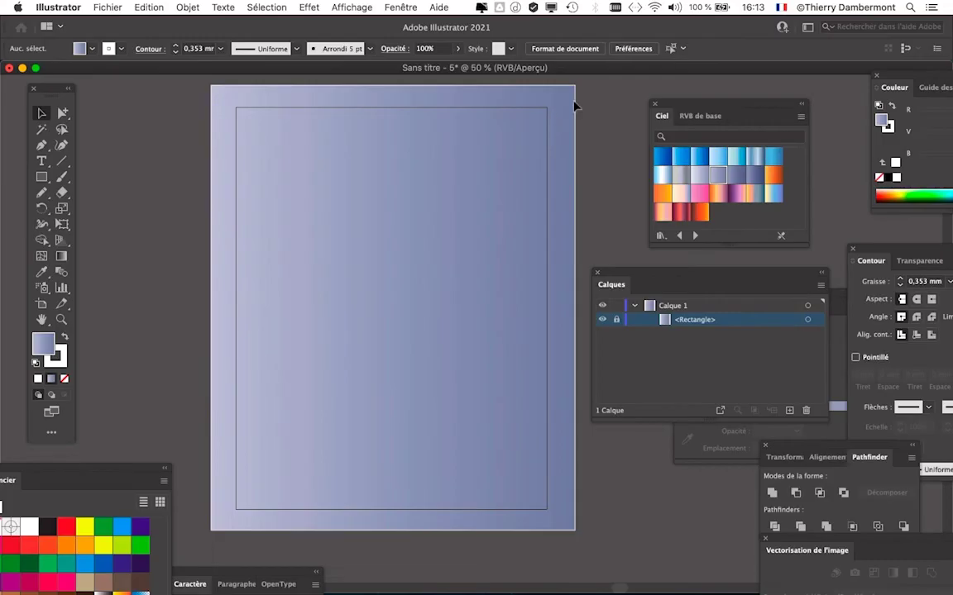
Import texte masque image - 12 TITRE.ai into the page as a linked file
scroll(570, 151, right, 2)
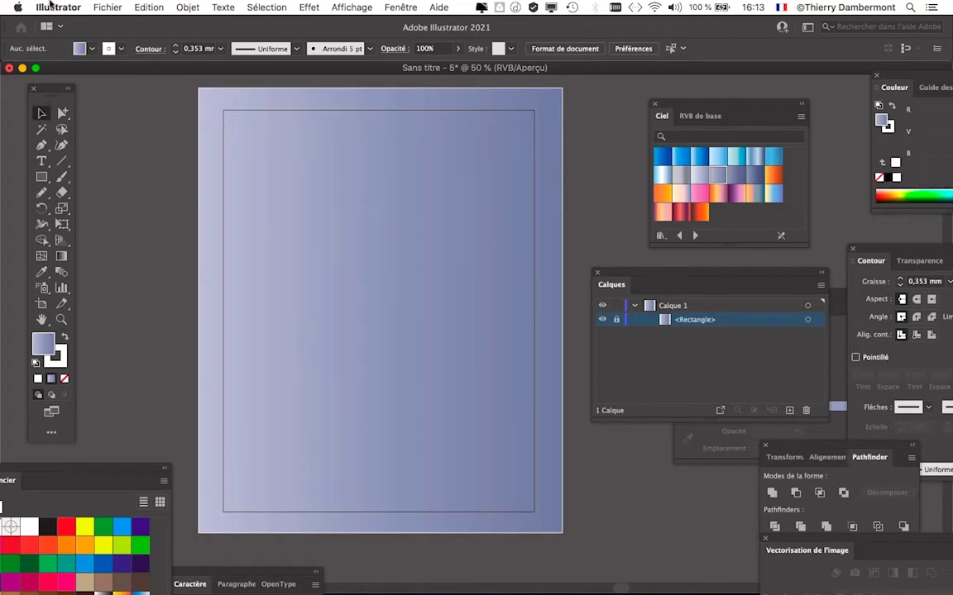
click(108, 7)
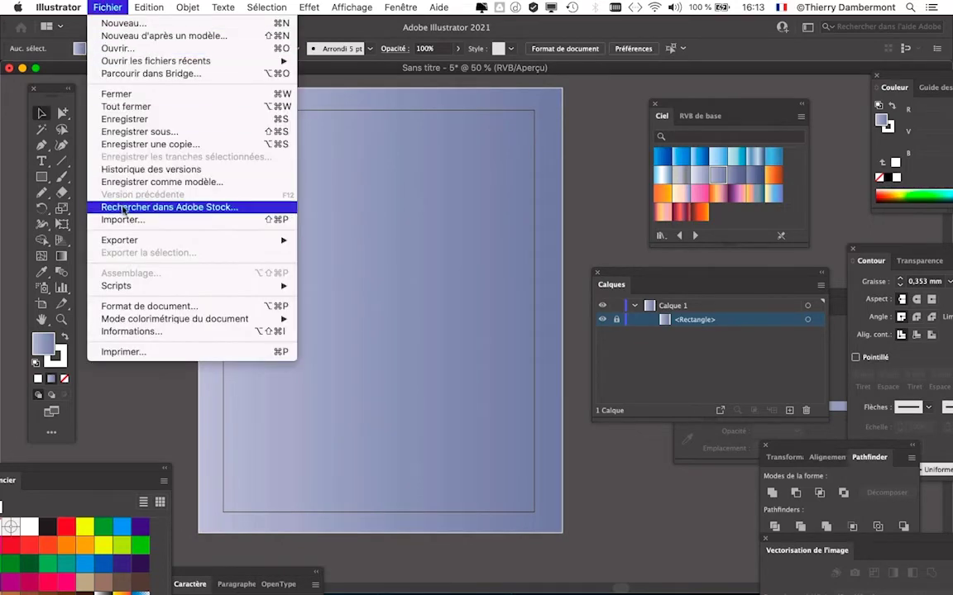
click(123, 220)
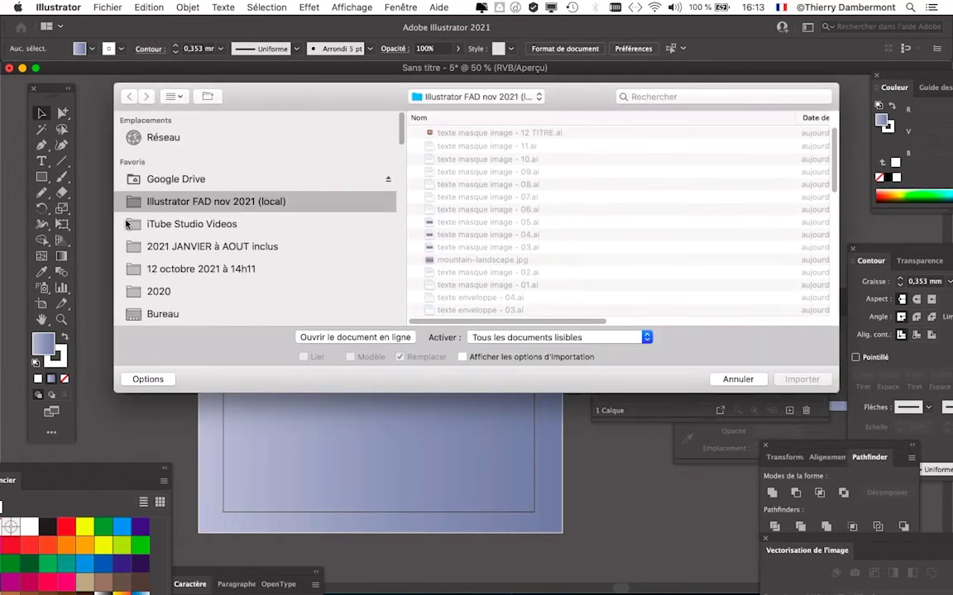
click(532, 135)
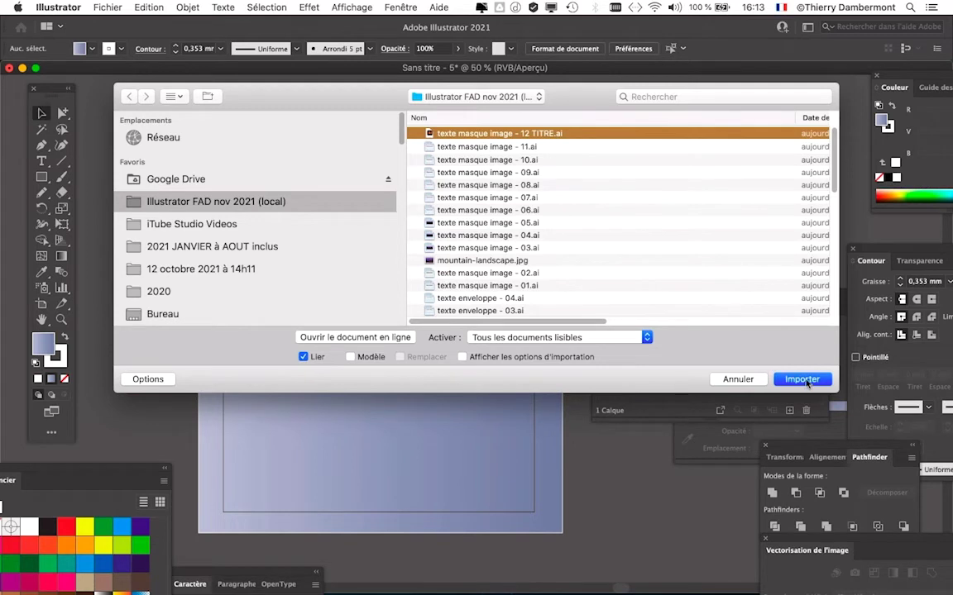
click(798, 557)
Place the linked Ébréché title across the page top, nudging it slightly lower
drag(233, 117, 511, 265)
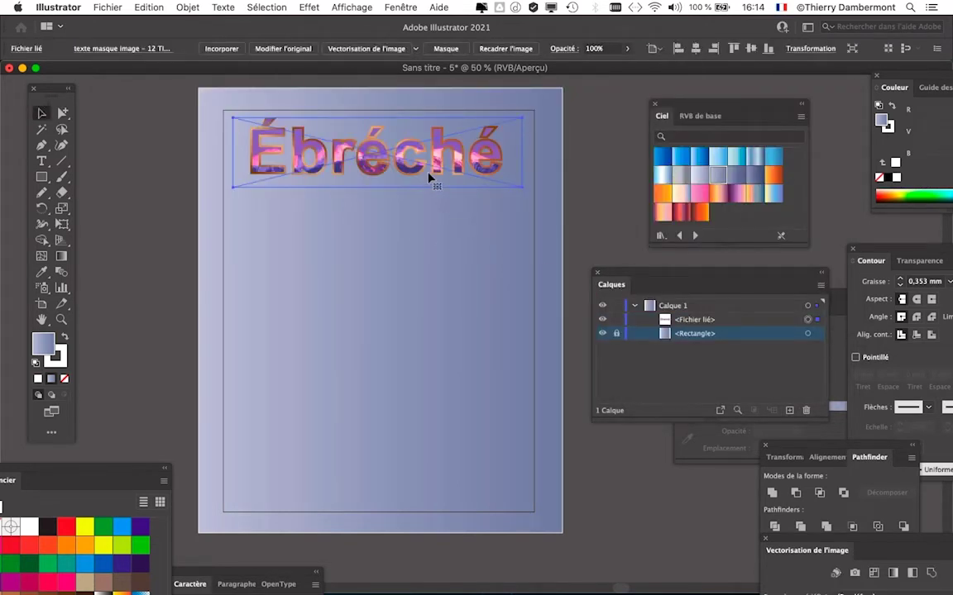
drag(378, 167, 380, 184)
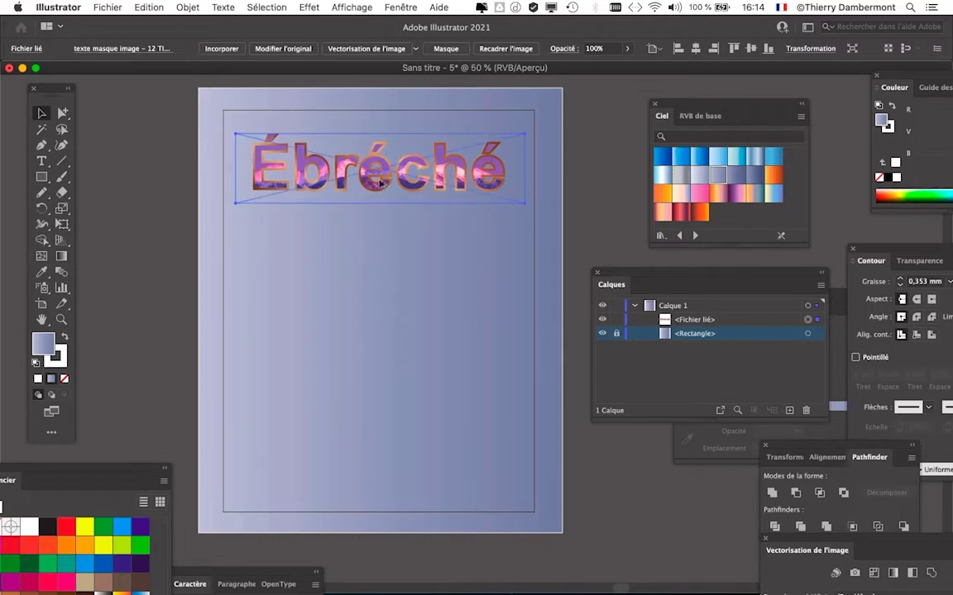
scroll(380, 184, up, 2)
drag(674, 102, 759, 119)
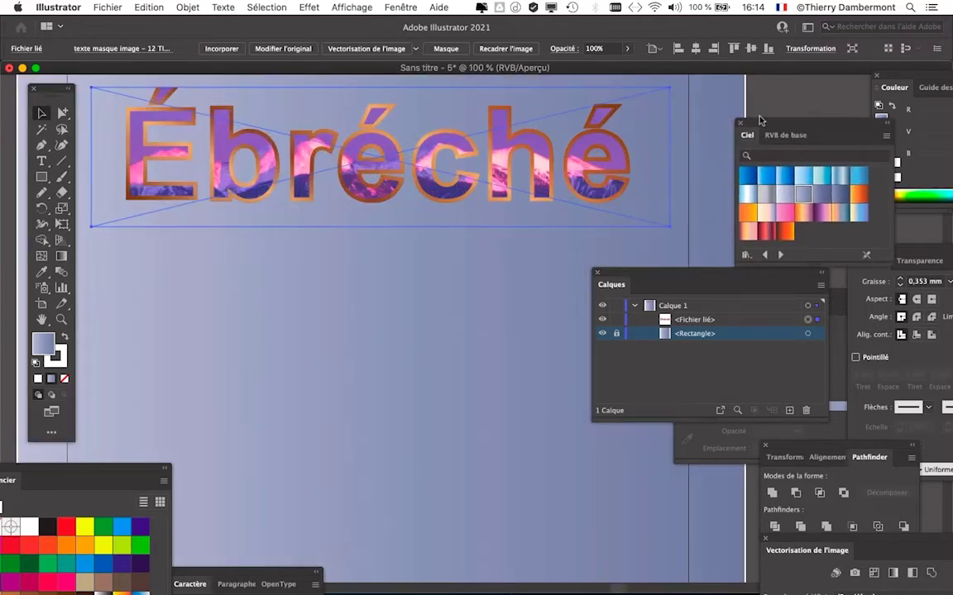
Zoom in to inspect the Ébréché letters, then zoom back out
scroll(540, 153, up, 2)
scroll(418, 149, up, 2)
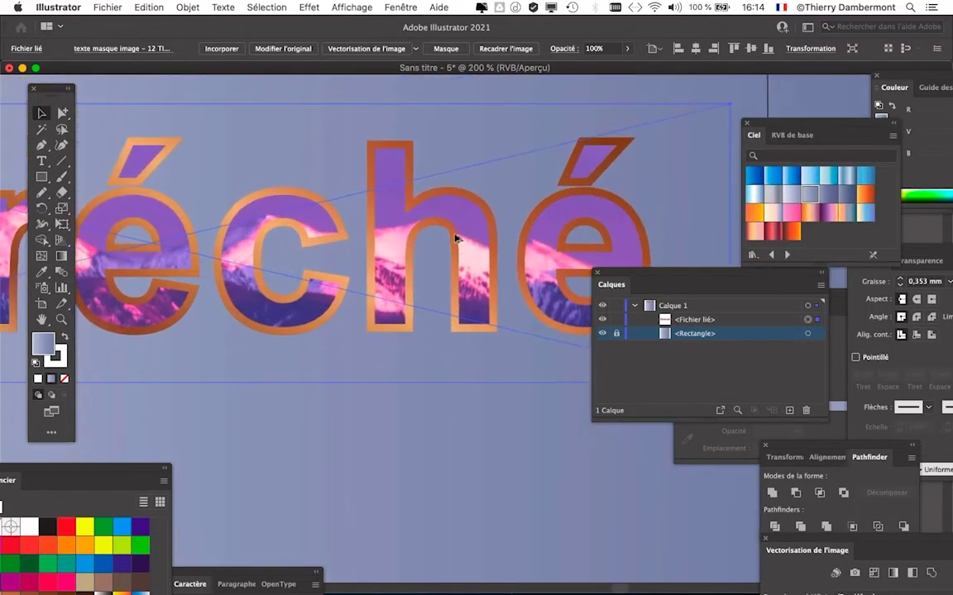
scroll(455, 238, up, 2)
scroll(455, 238, up, 1)
scroll(454, 238, down, 2)
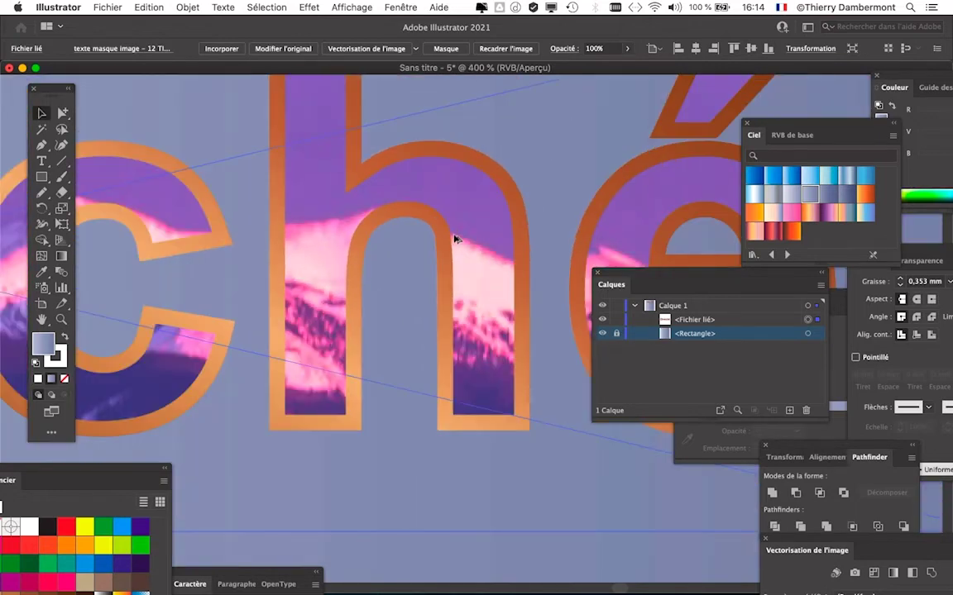
scroll(454, 240, down, 2)
scroll(453, 242, down, 1)
scroll(453, 242, left, 5)
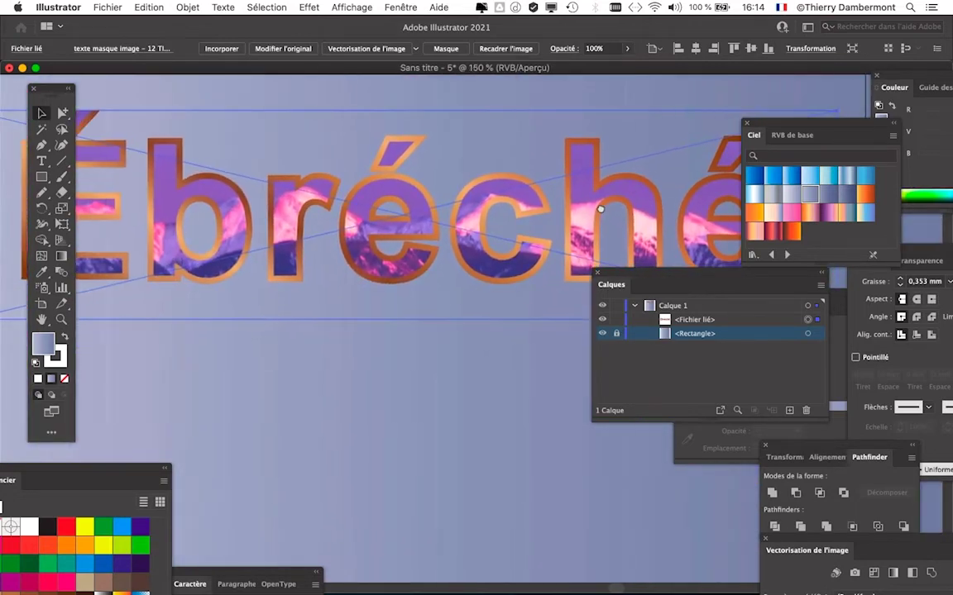
drag(252, 121, 262, 130)
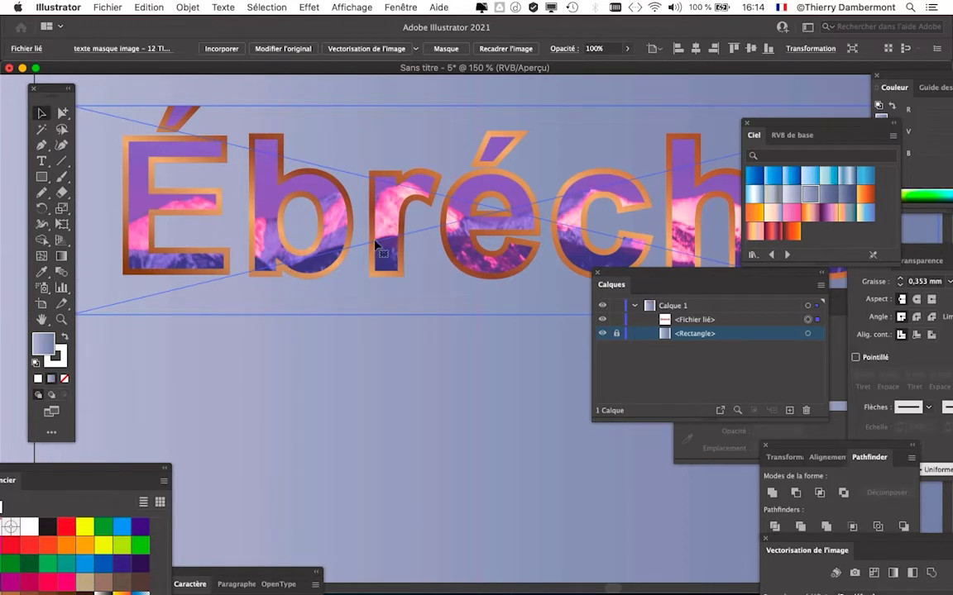
scroll(323, 227, down, 1)
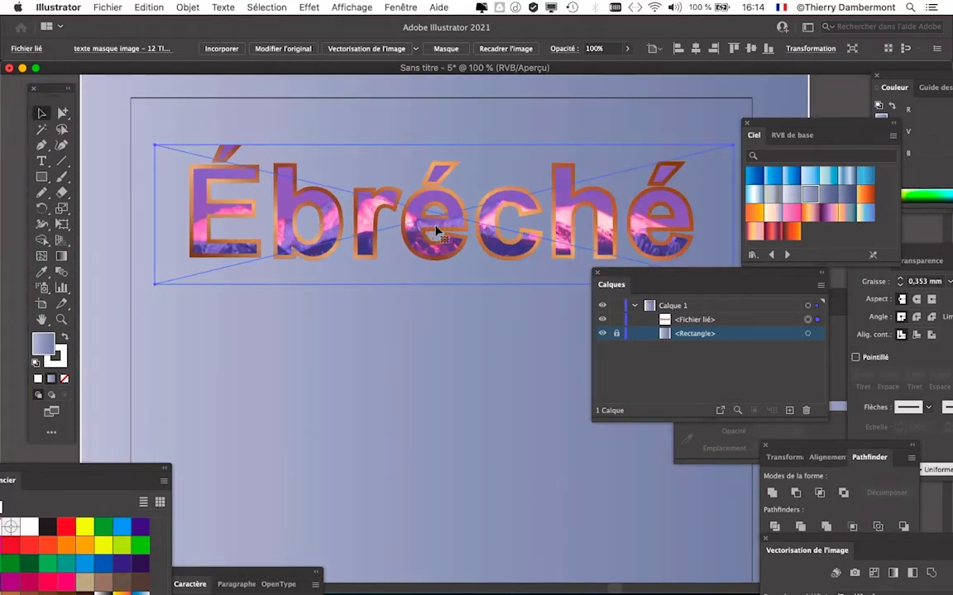
Delete the placed title and re-import the 12 TITRE file with import options shown
key(Delete)
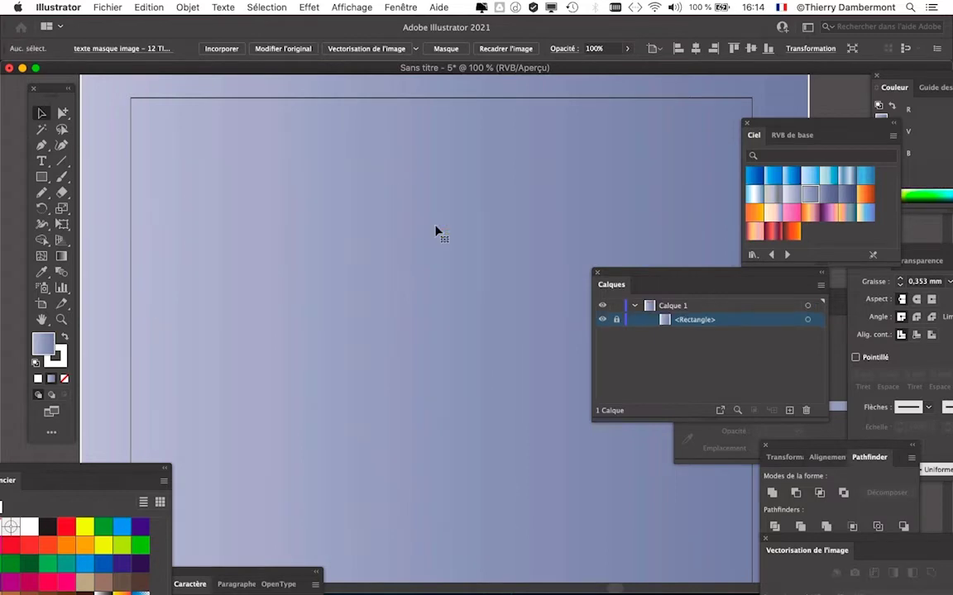
click(110, 7)
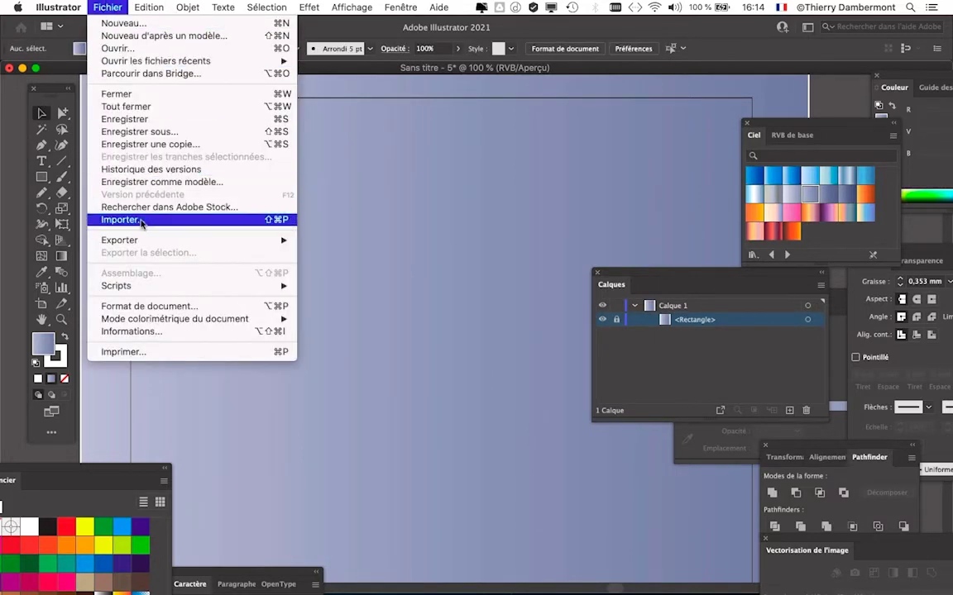
click(125, 219)
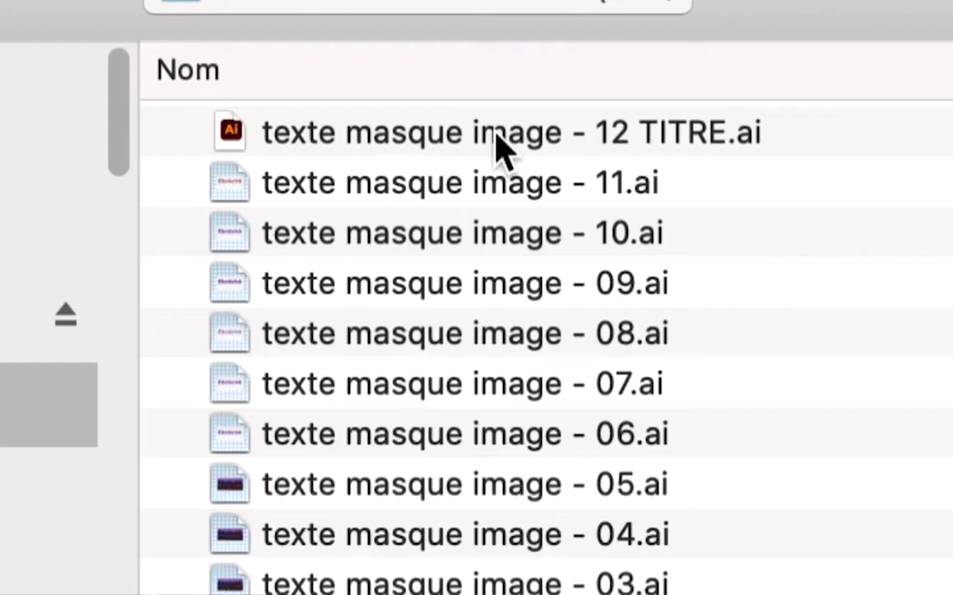
click(497, 138)
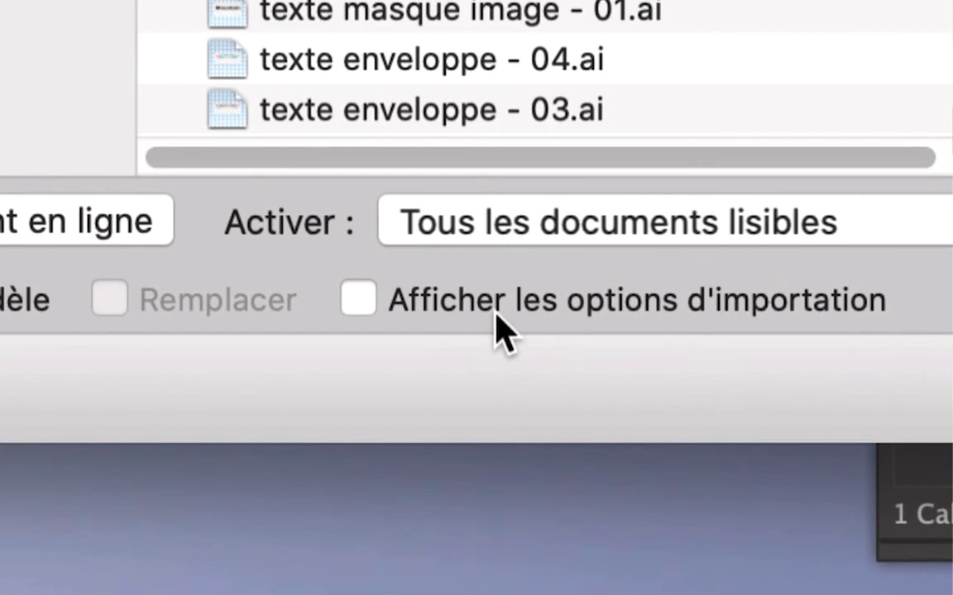
click(537, 586)
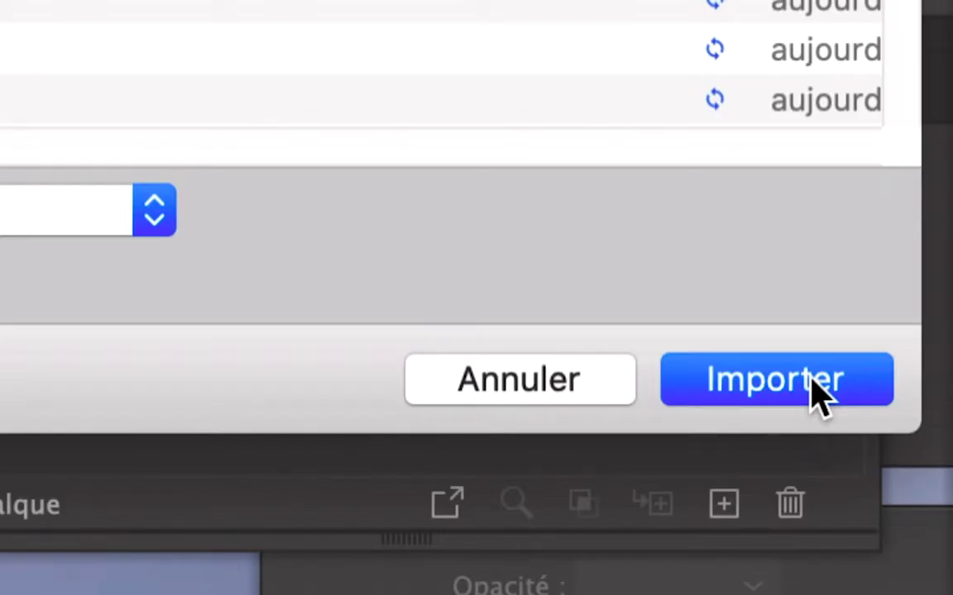
click(813, 383)
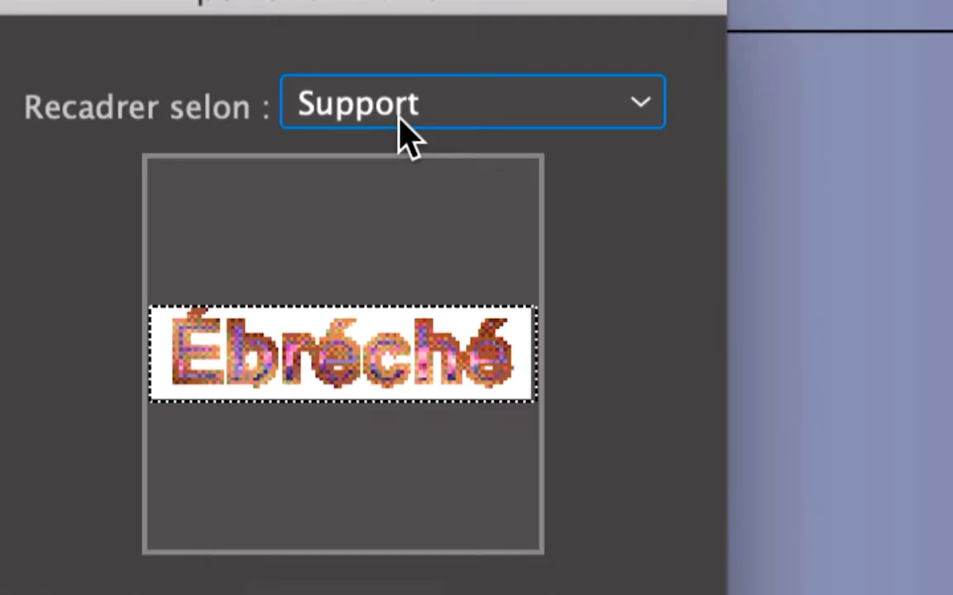
Set the import crop (Recadrer selon) to Support and accept the options
click(400, 120)
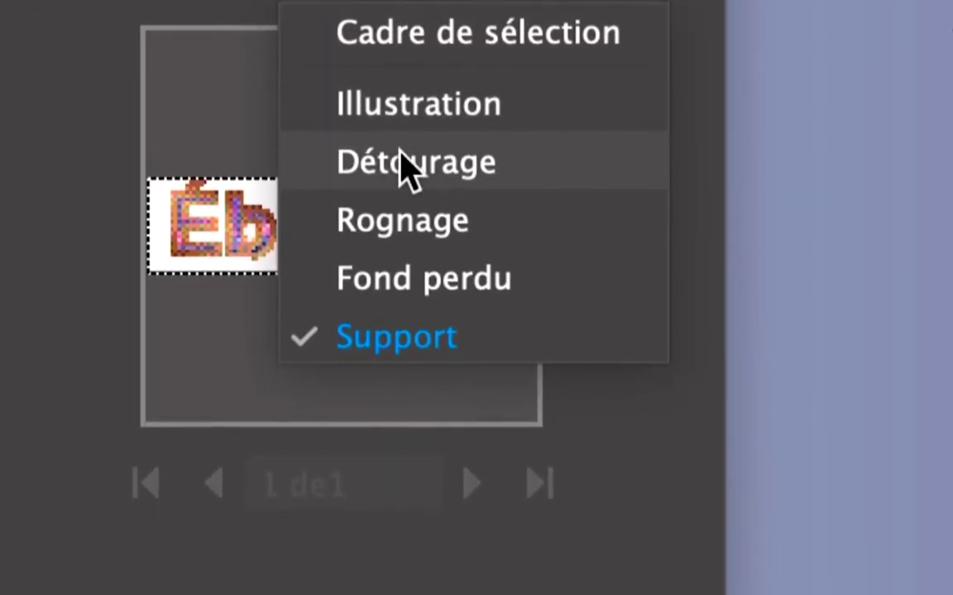
click(404, 106)
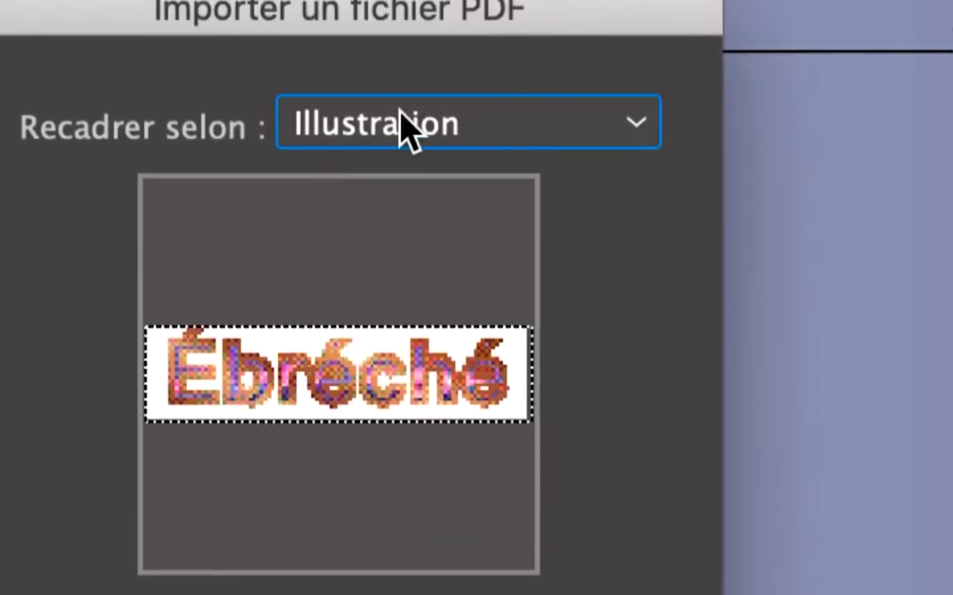
click(405, 124)
click(411, 489)
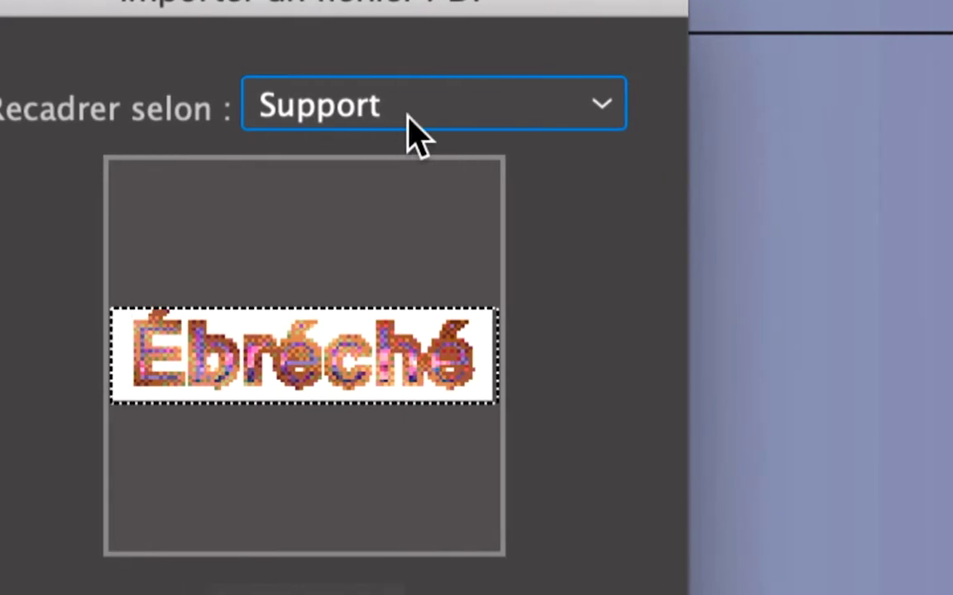
click(407, 115)
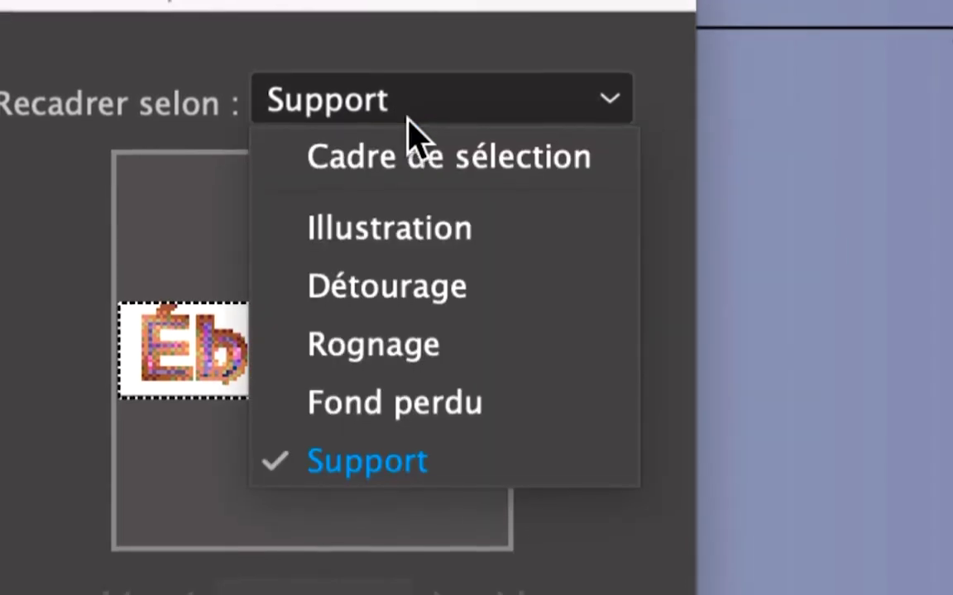
click(411, 462)
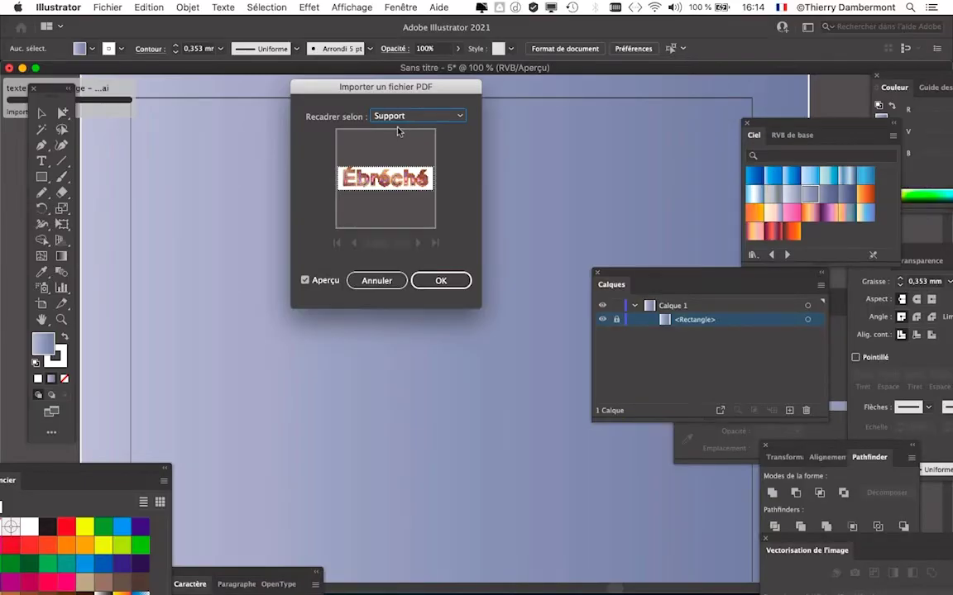
click(437, 282)
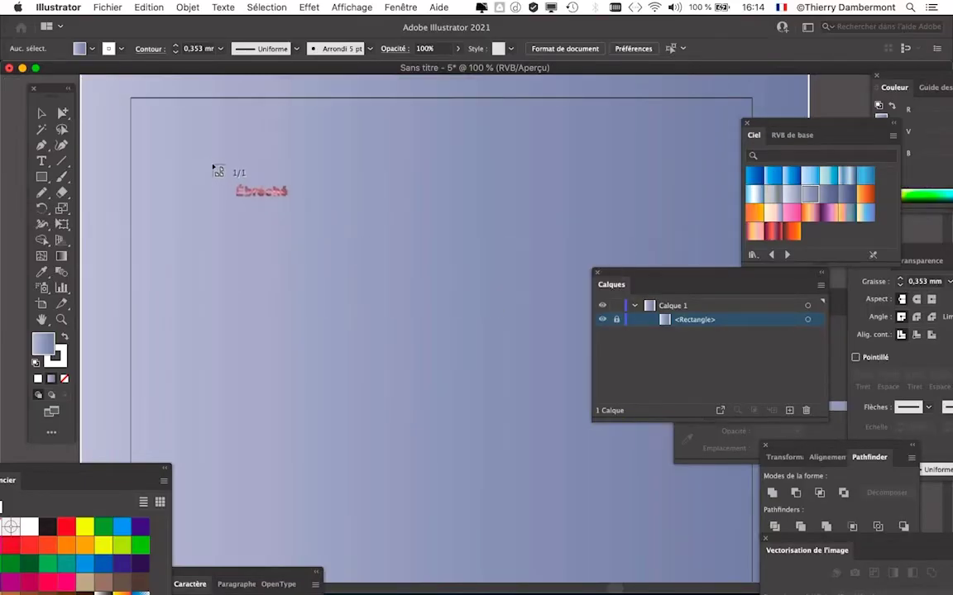
Place the re-imported Ébréché title across the page top, shifted right and down
key(super+minus)
mouse_move(164, 132)
mouse_down()
mouse_move(459, 290)
mouse_move(498, 300)
mouse_up()
click(42, 112)
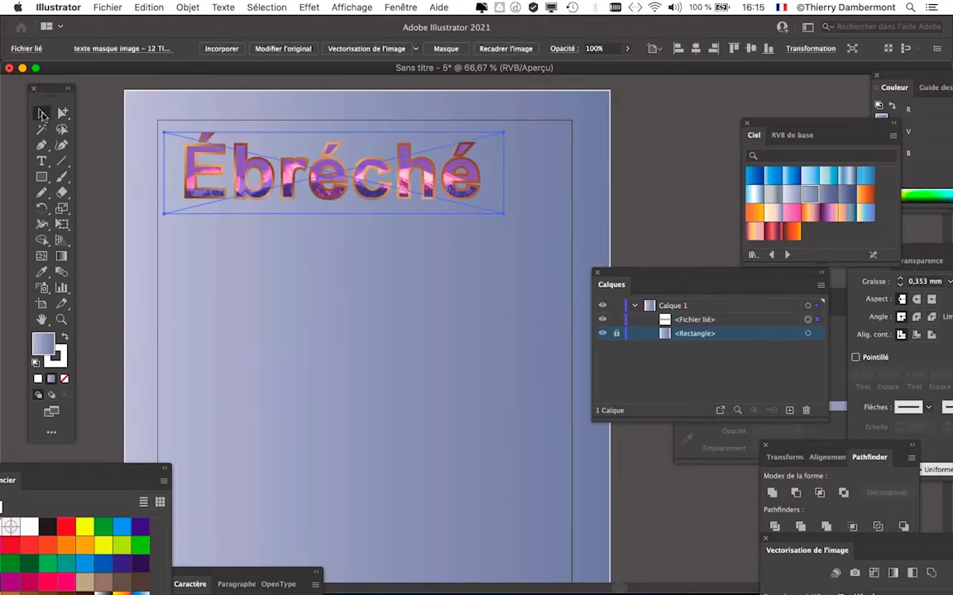
drag(315, 174, 361, 197)
click(360, 197)
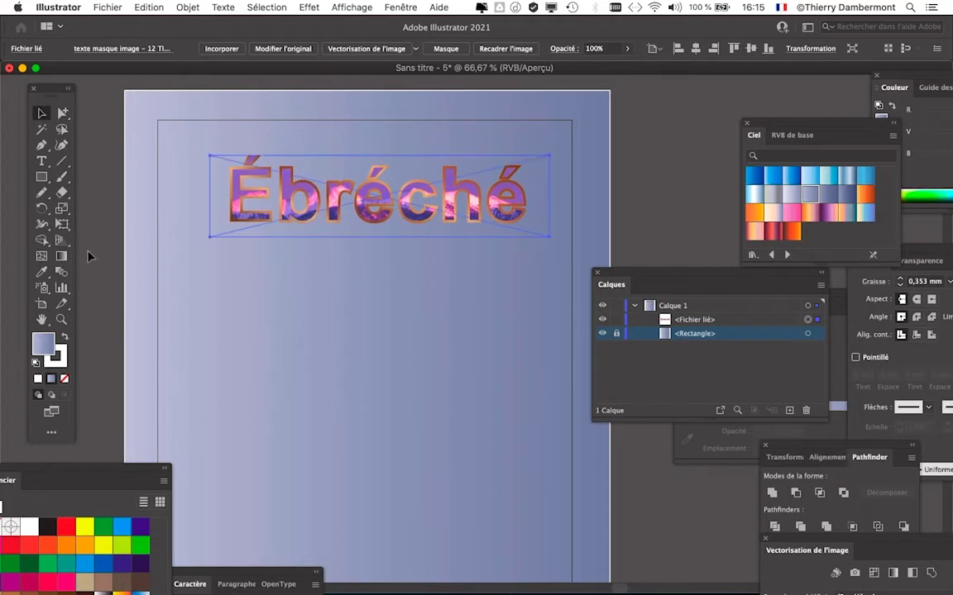
Undo an accidental enlargement, nudge the title up, then deselect and inspect it
drag(208, 238, 207, 258)
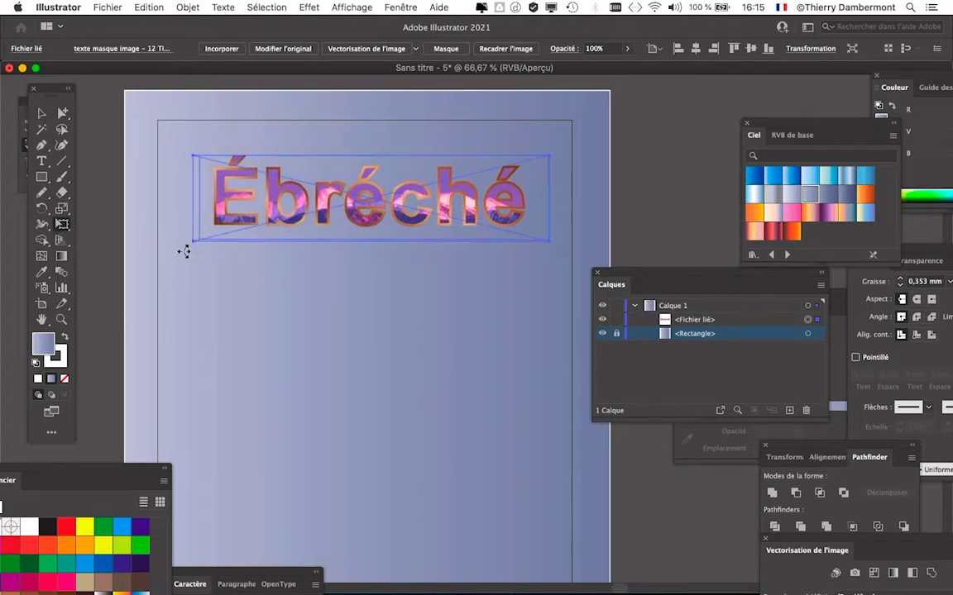
key(super+z)
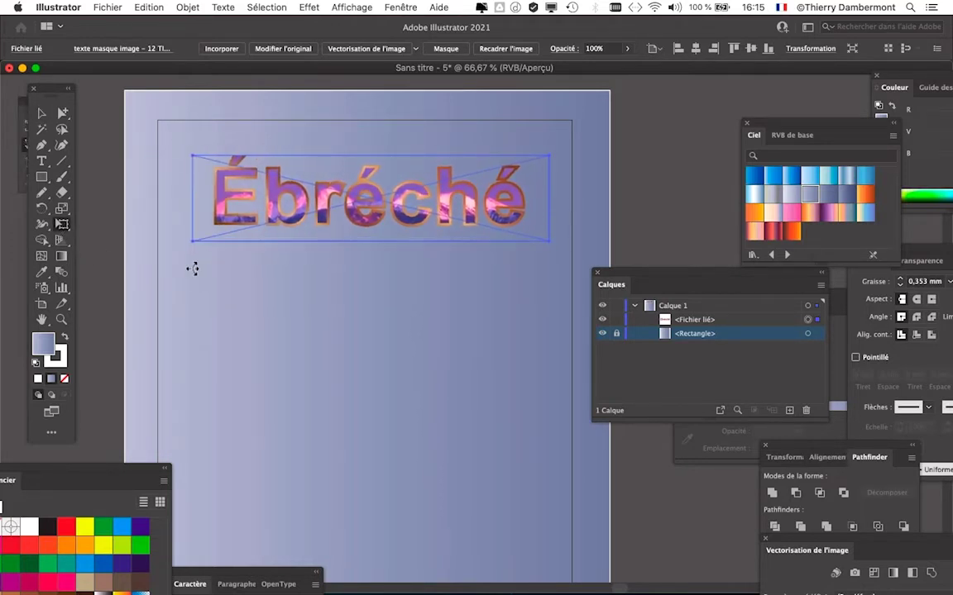
mouse_move(289, 201)
mouse_down()
mouse_move(301, 191)
mouse_move(291, 188)
mouse_up()
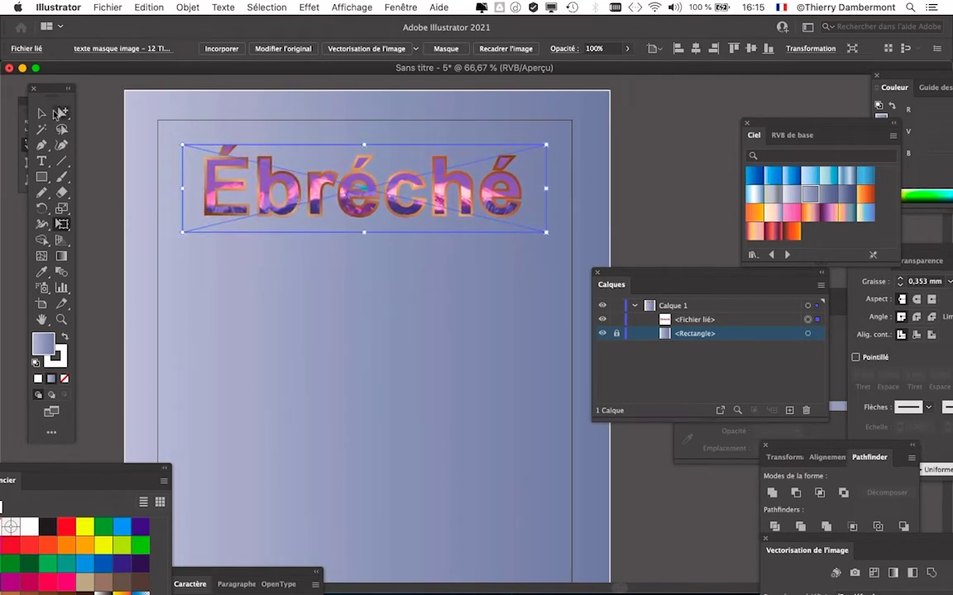
click(96, 156)
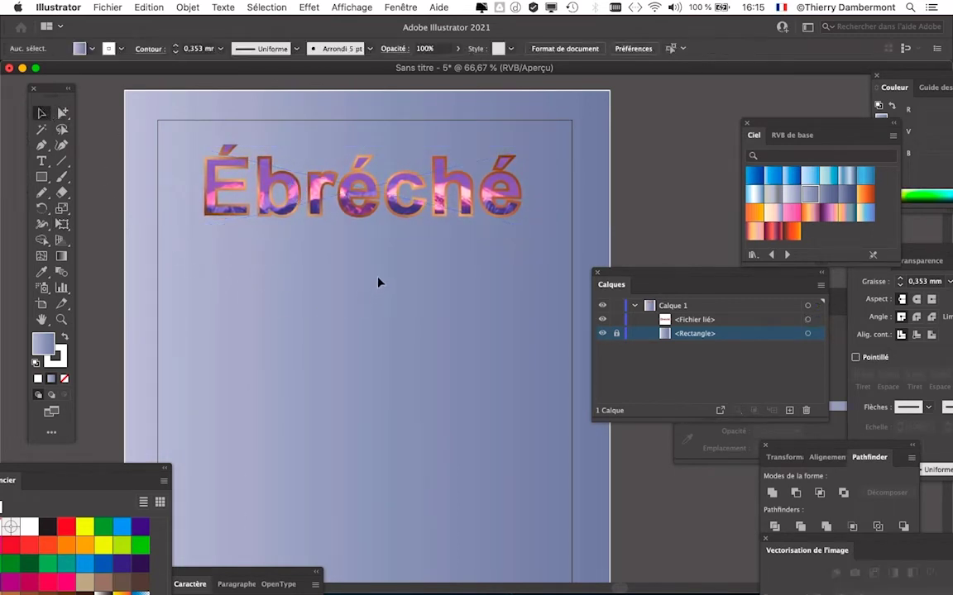
scroll(391, 203, up, 2)
scroll(391, 202, down, 1)
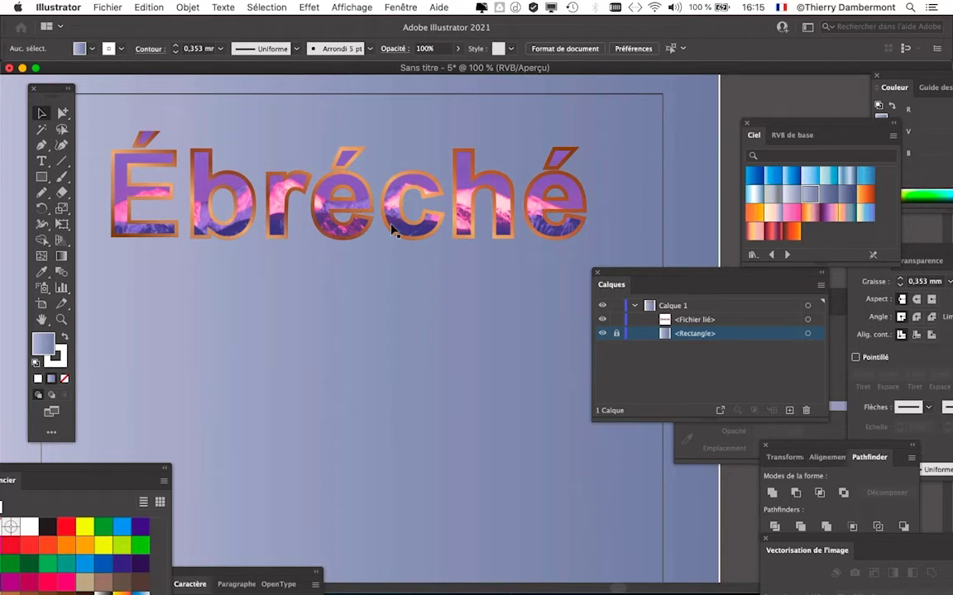
scroll(397, 230, down, 1)
Select the linked Ébréché title and pan the view slightly left
click(246, 184)
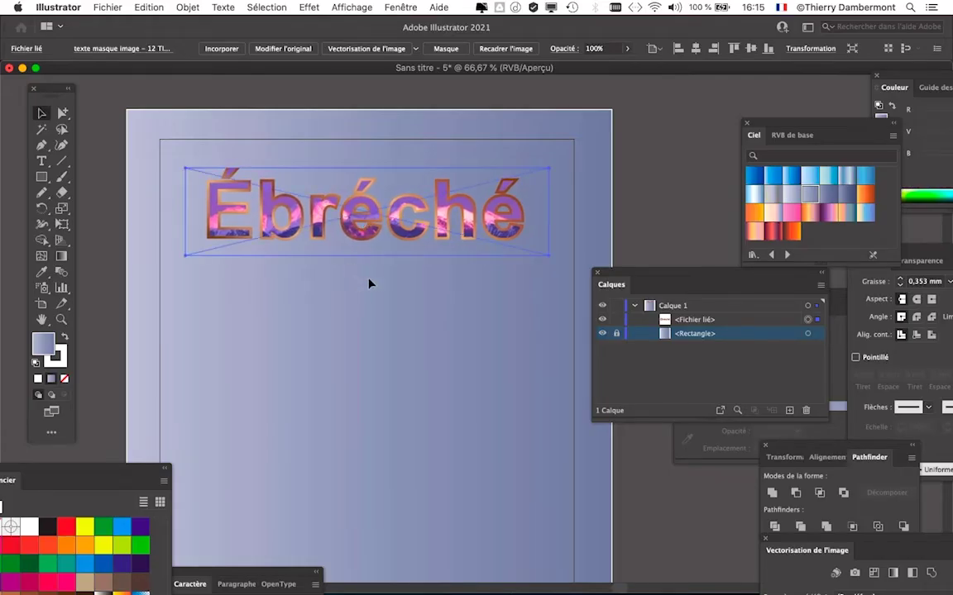
scroll(440, 213, up, 1)
drag(339, 96, 294, 95)
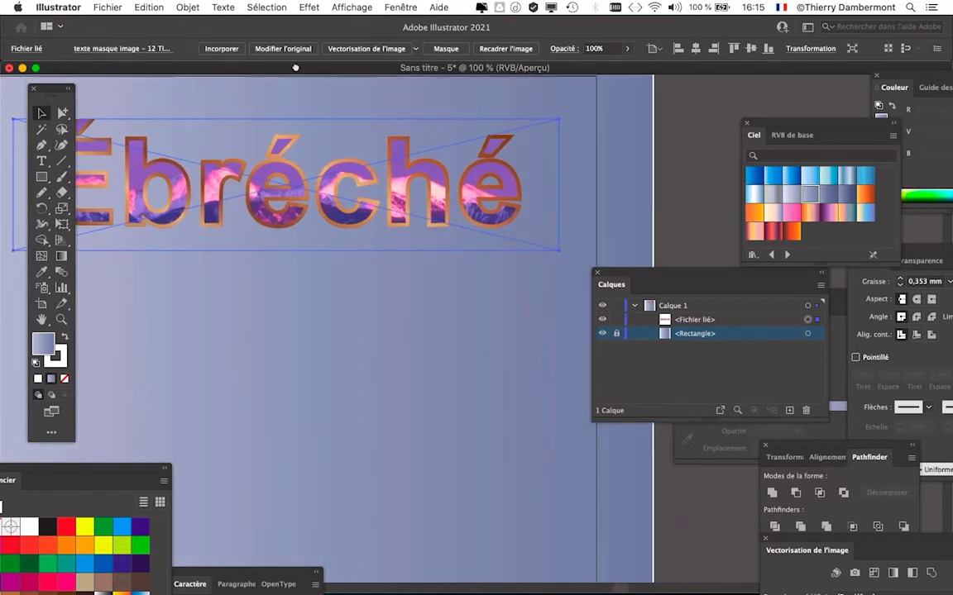
Add a Produit drop shadow at 75% opacity, 2,469 mm offsets and 1,764 mm blur
click(314, 7)
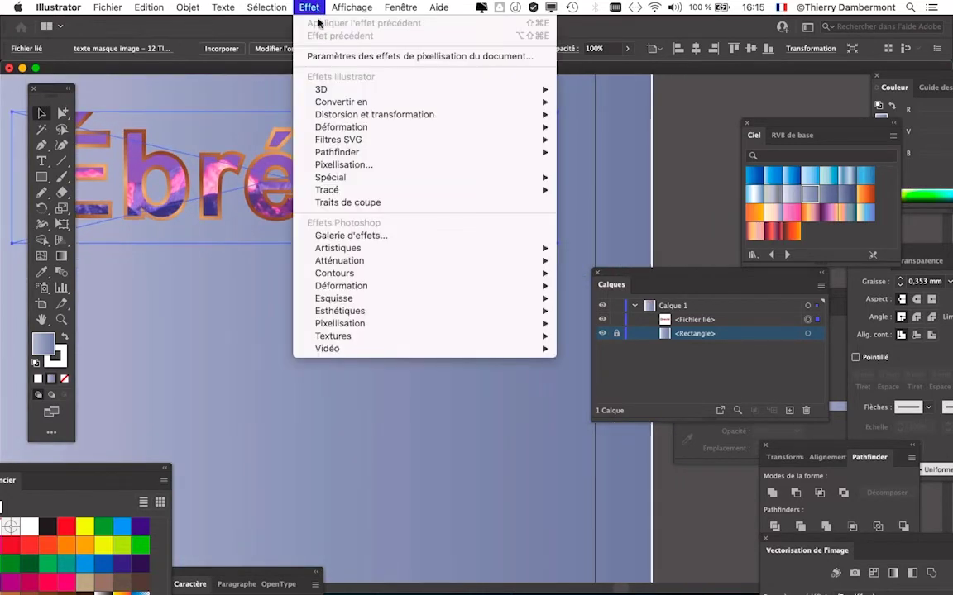
mouse_move(182, 0)
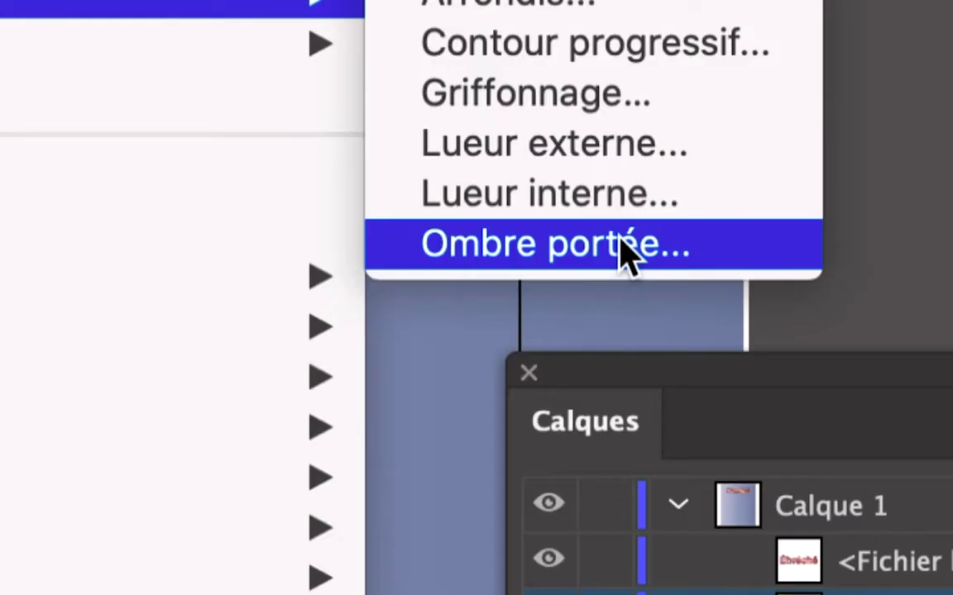
click(627, 248)
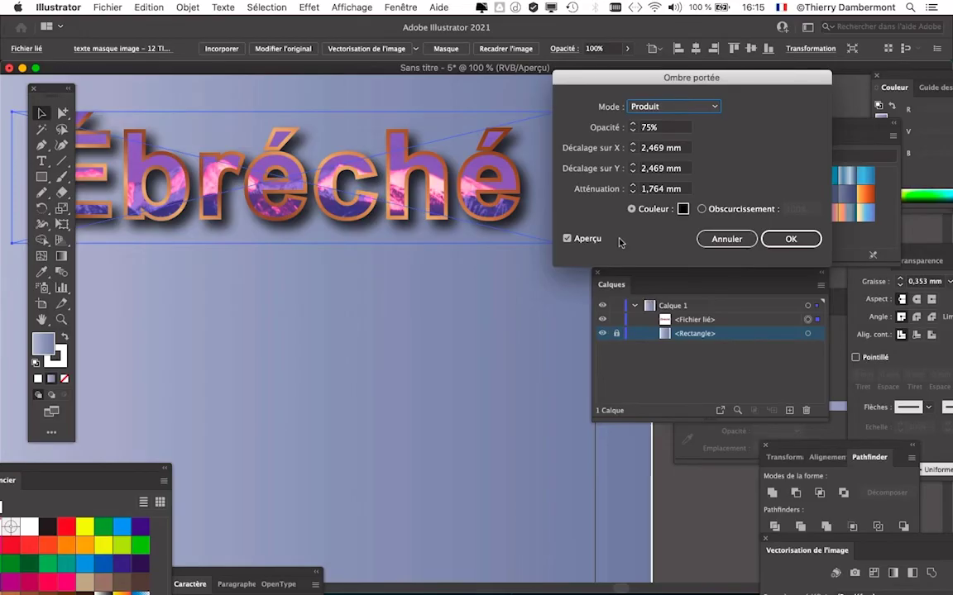
click(791, 238)
drag(415, 252, 505, 257)
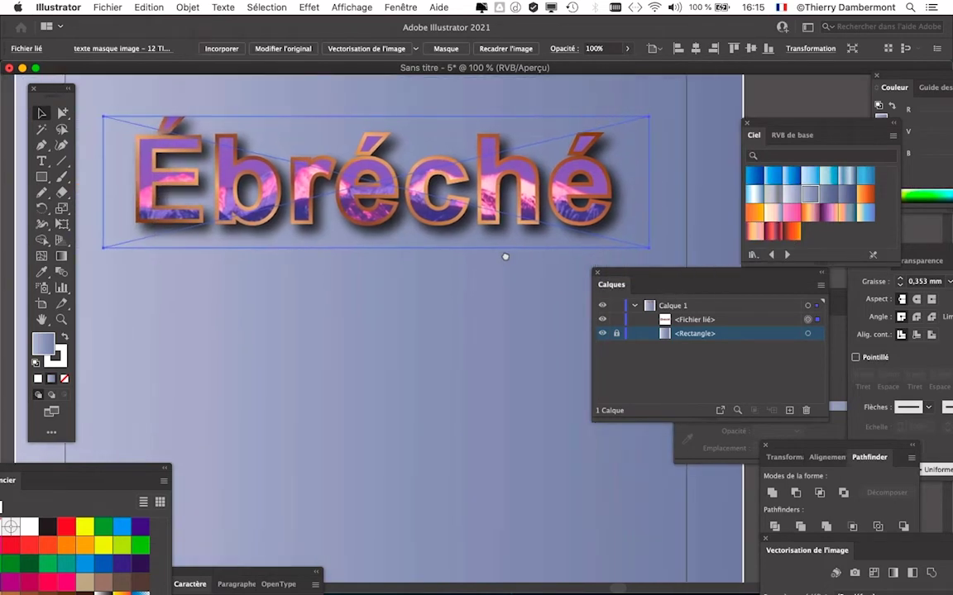
drag(57, 97, 44, 95)
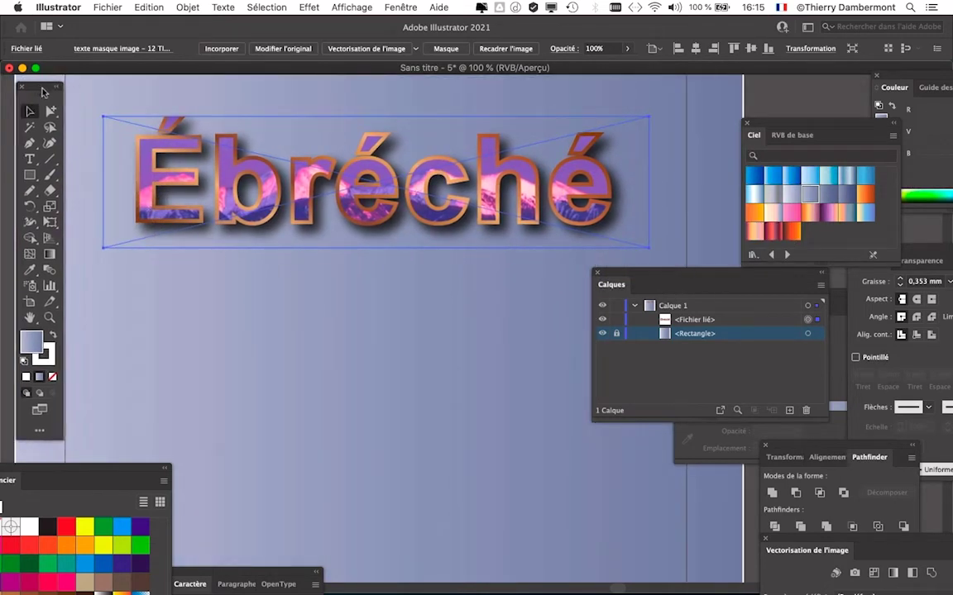
click(214, 305)
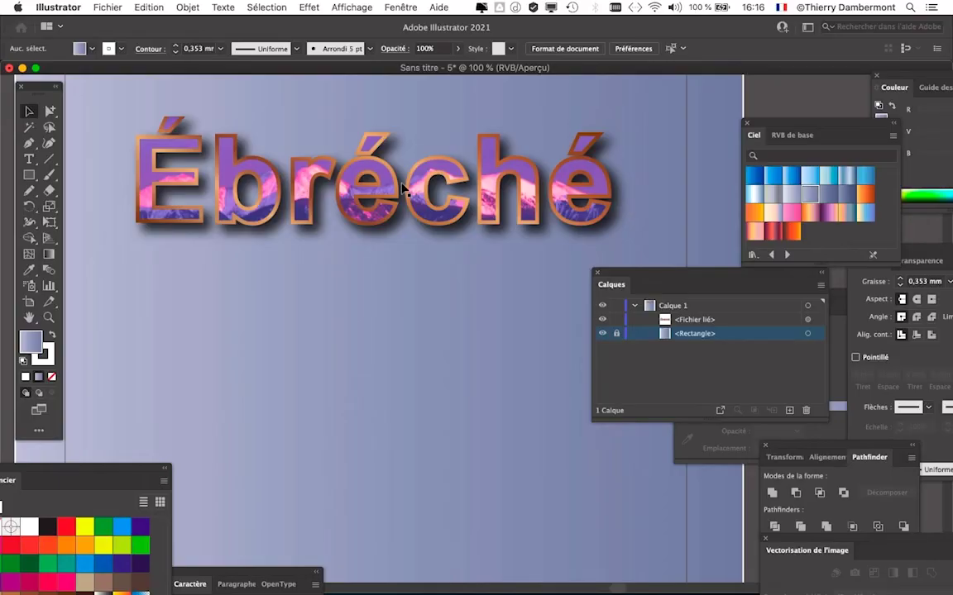
Inspect the shadow at 200%, show the Dégradé panel, and nudge the title up and right
key(ctrl+plus)
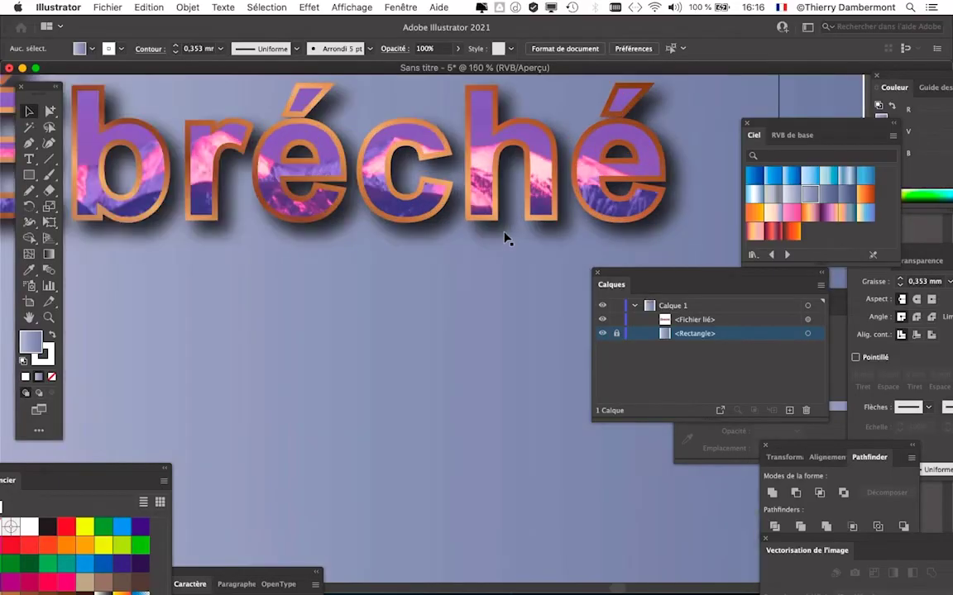
key(ctrl+plus)
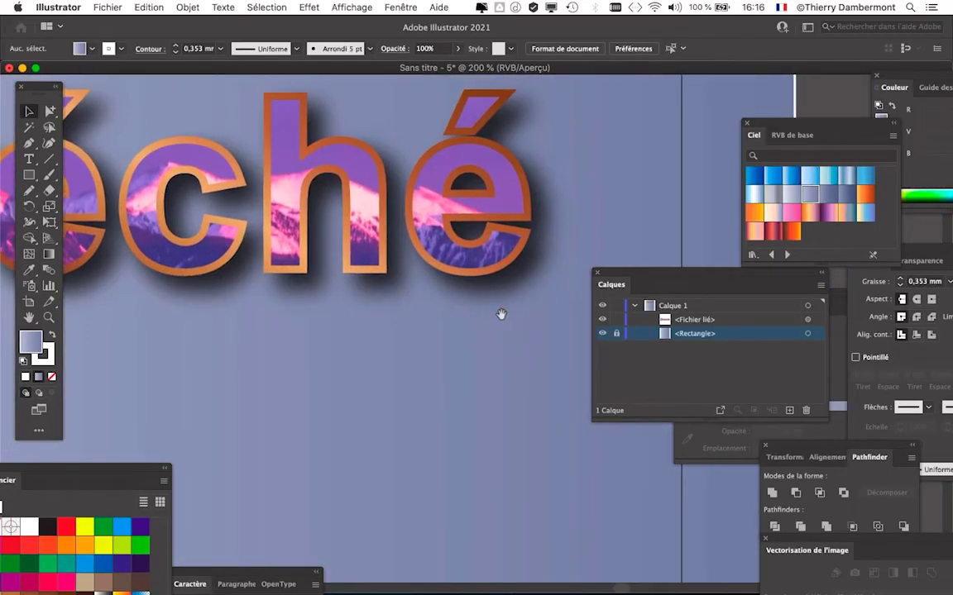
key(ctrl+minus)
key(ctrl+minus)
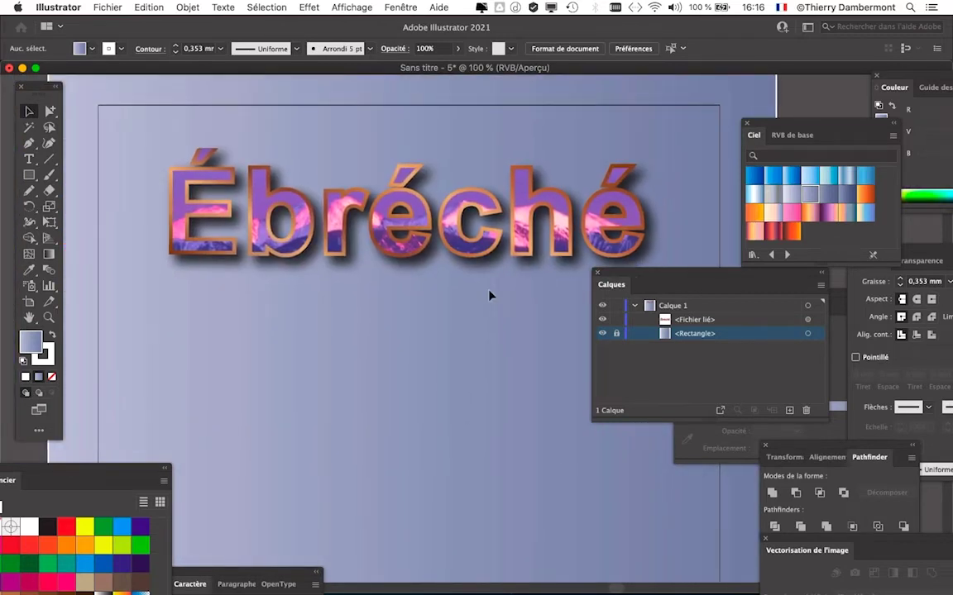
key(ctrl+F9)
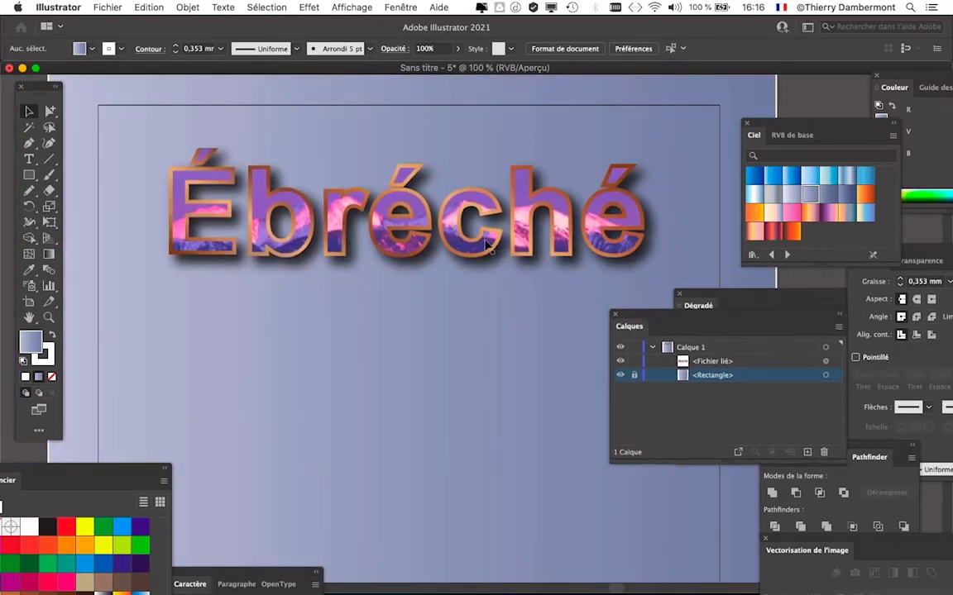
scroll(488, 246, down, 1)
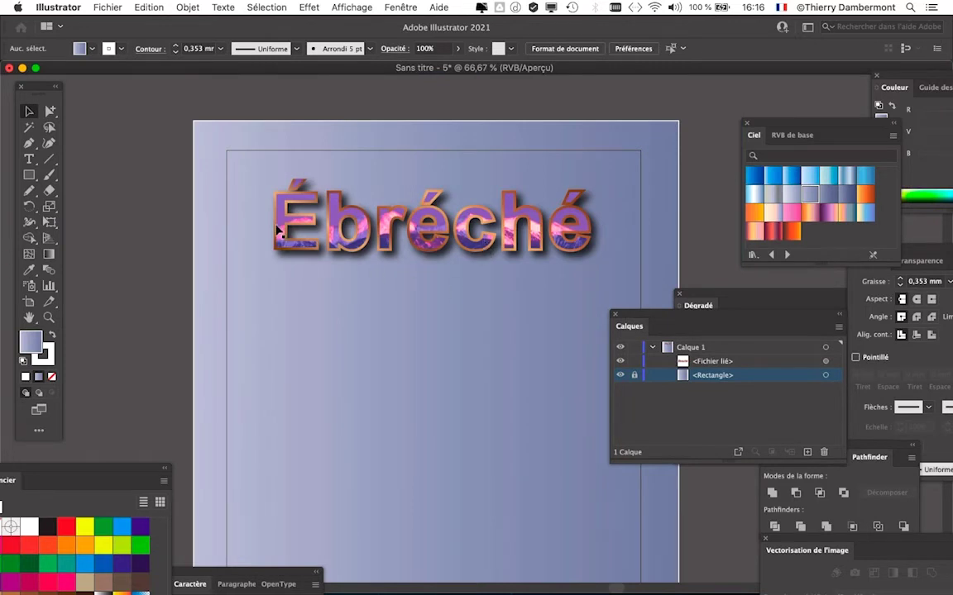
scroll(363, 265, down, 2)
scroll(364, 265, right, 2)
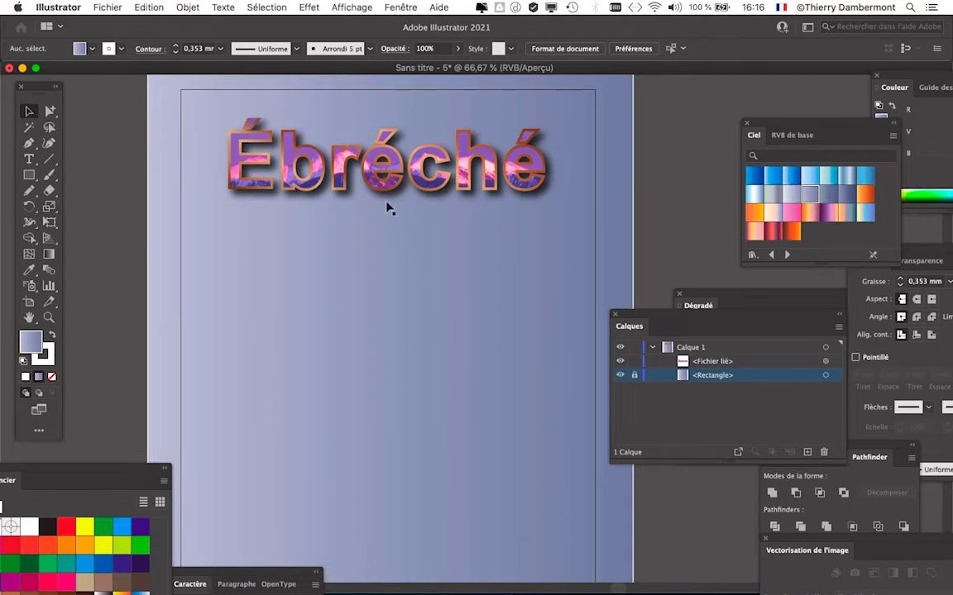
drag(386, 192, 389, 180)
click(416, 354)
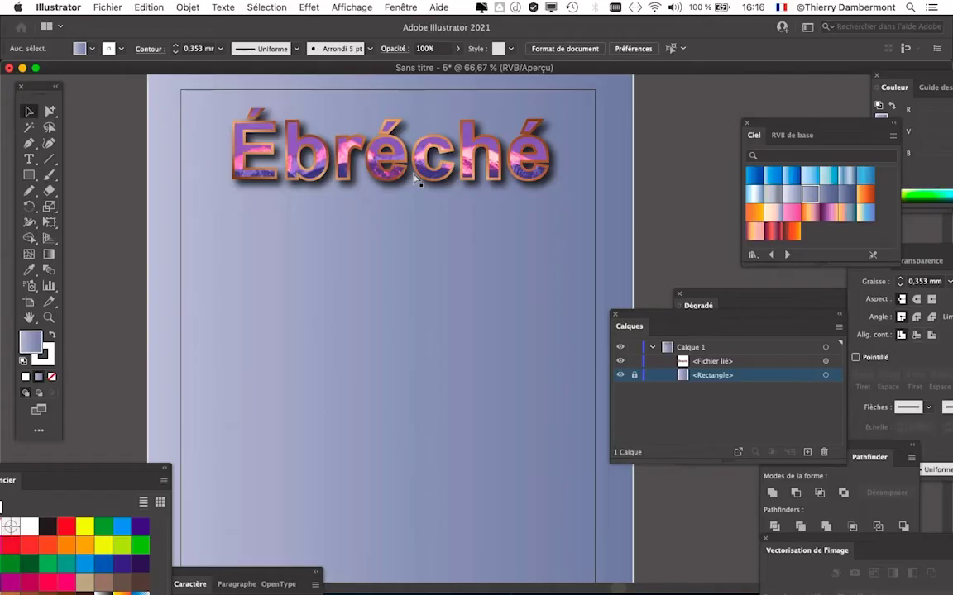
Check the Fichier menu, reselect the linked Ébréché title, and open the Fenêtre menu
click(108, 6)
mouse_move(155, 61)
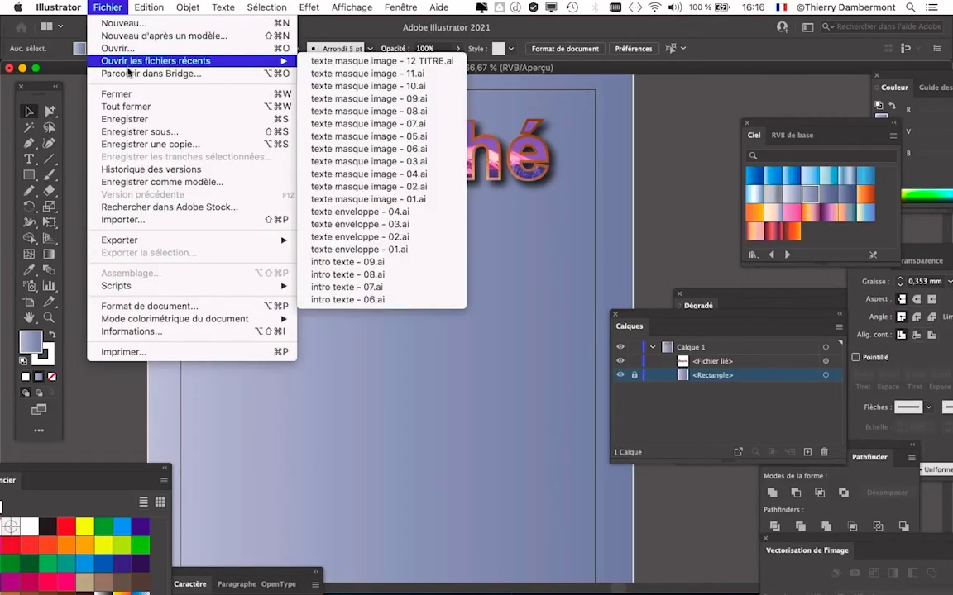
click(588, 105)
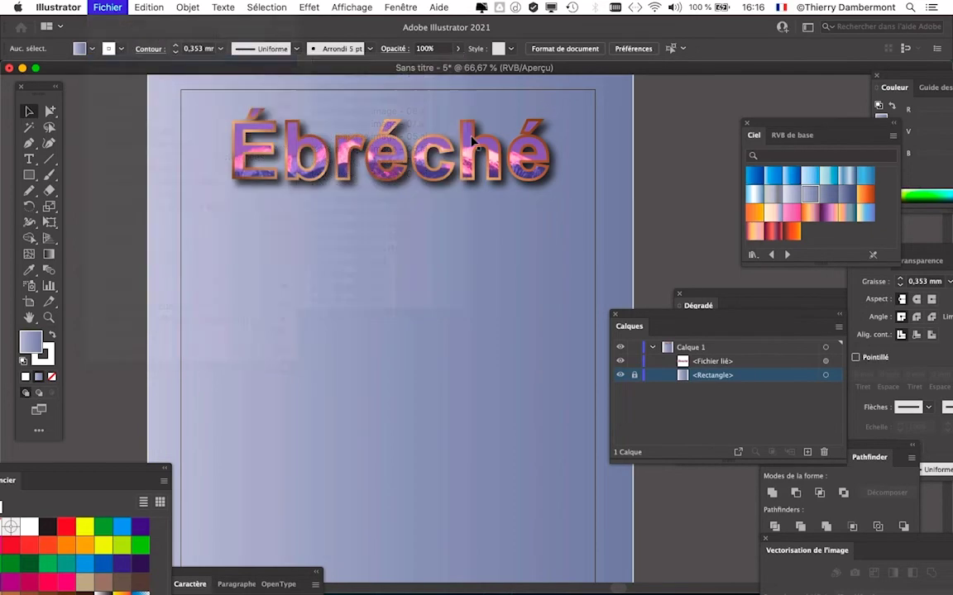
click(311, 169)
scroll(248, 174, right, 5)
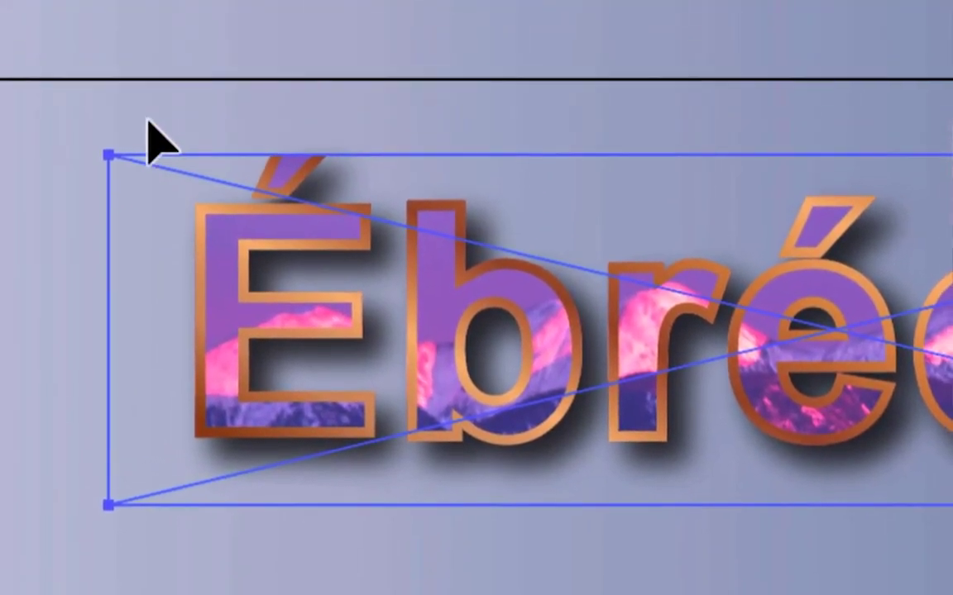
click(153, 143)
click(180, 160)
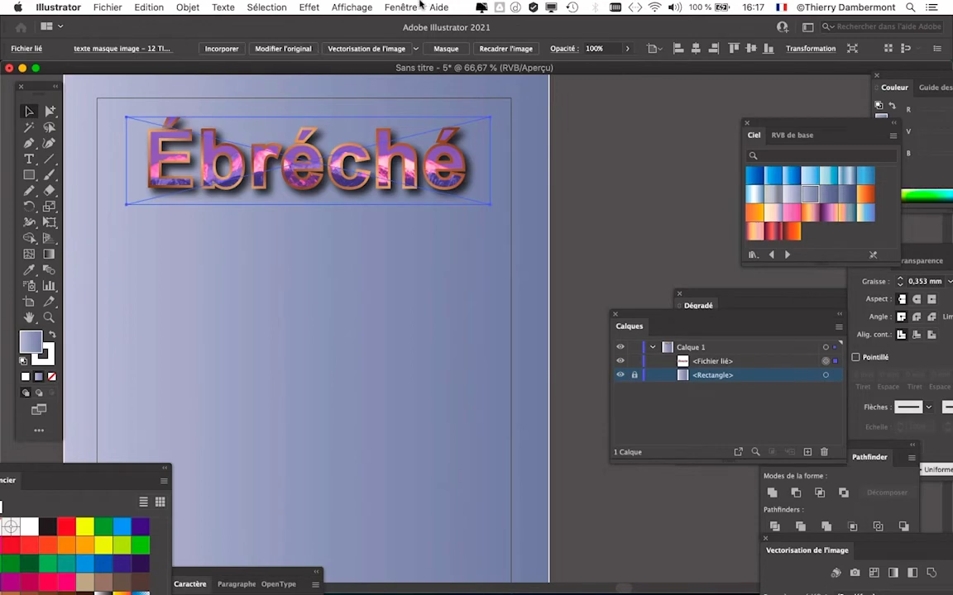
click(401, 7)
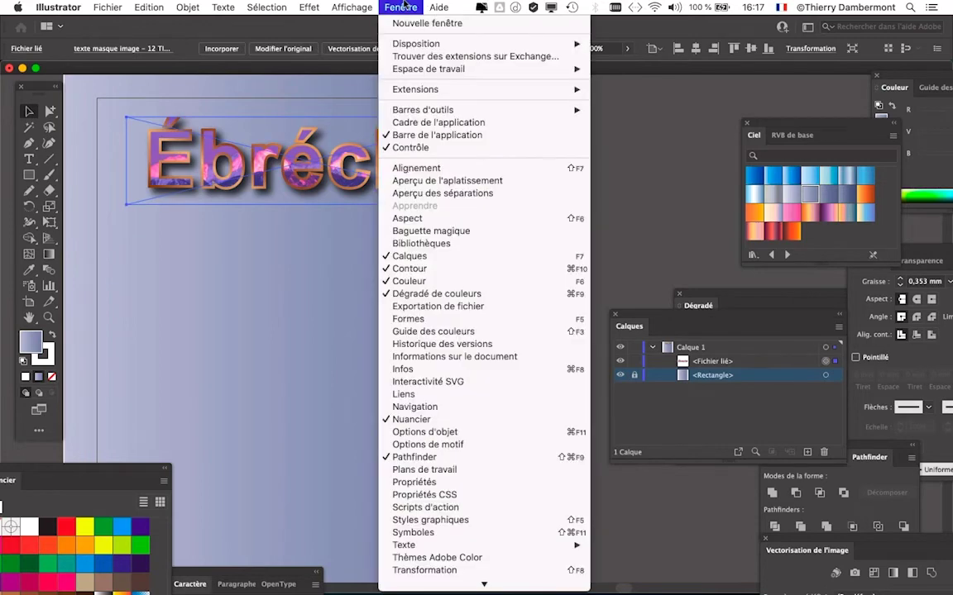
Show the Liens panel, widen it to read the full 12 TITRE file name, and open its menu
click(450, 393)
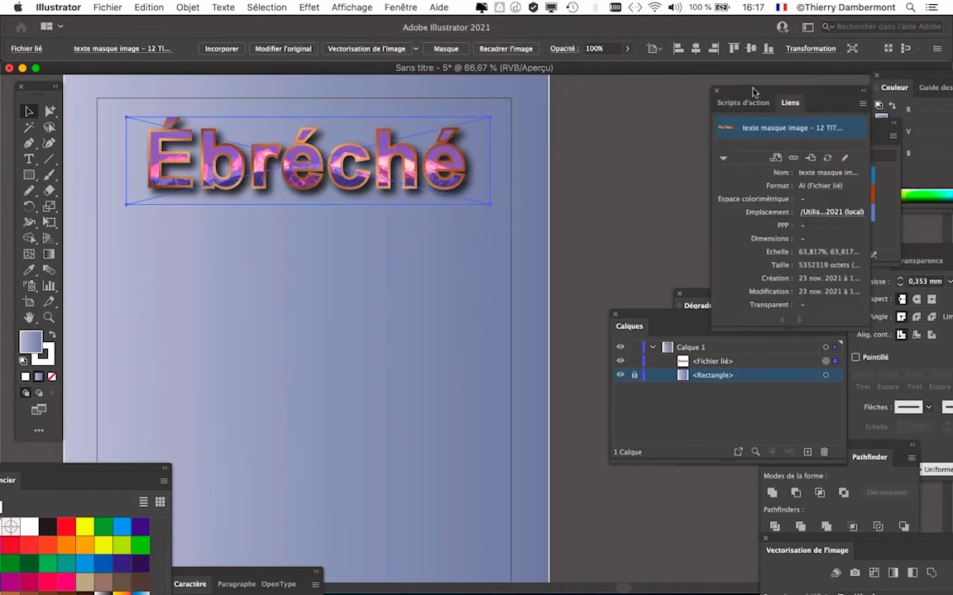
drag(634, 100, 604, 97)
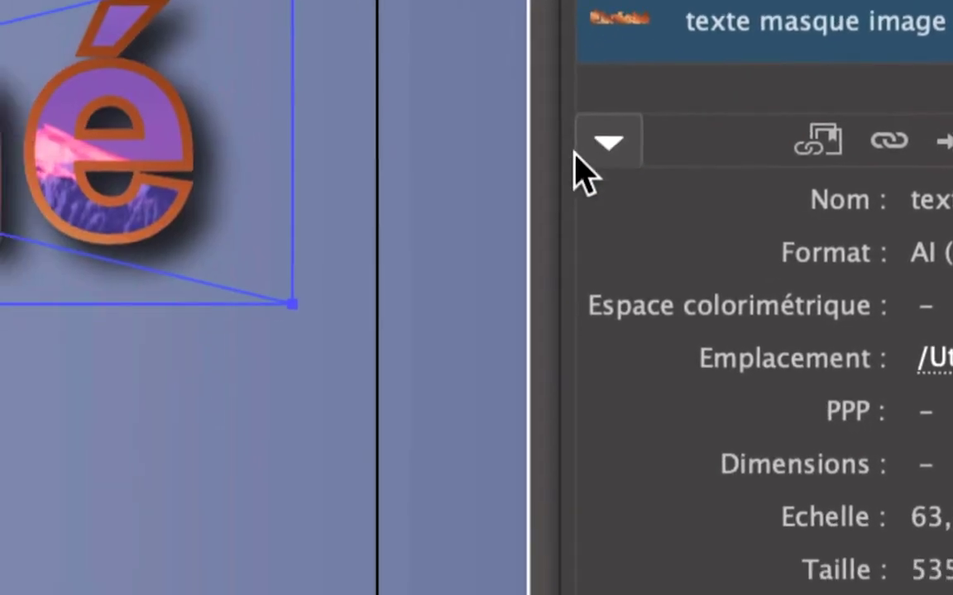
click(569, 163)
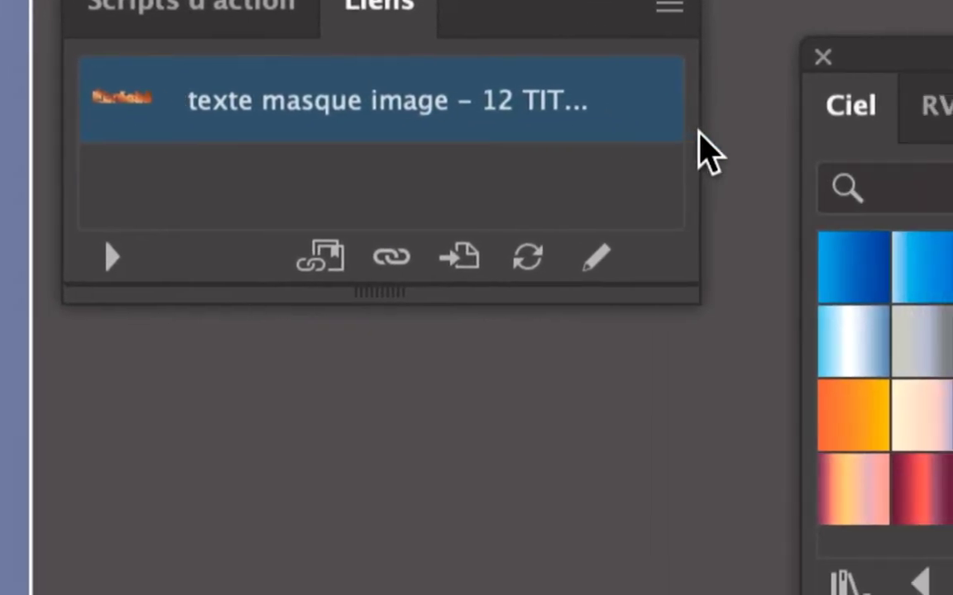
drag(700, 135, 793, 134)
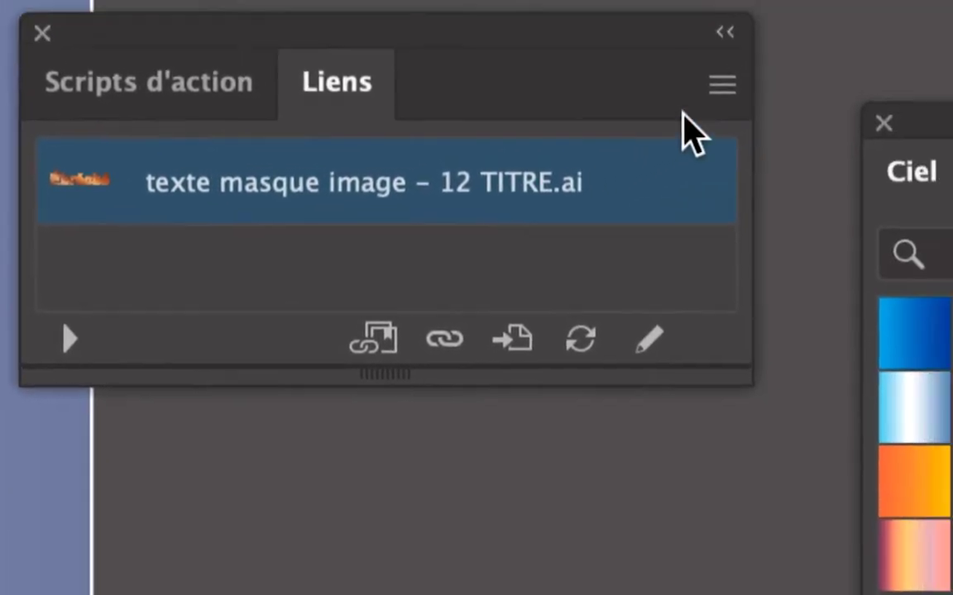
click(721, 88)
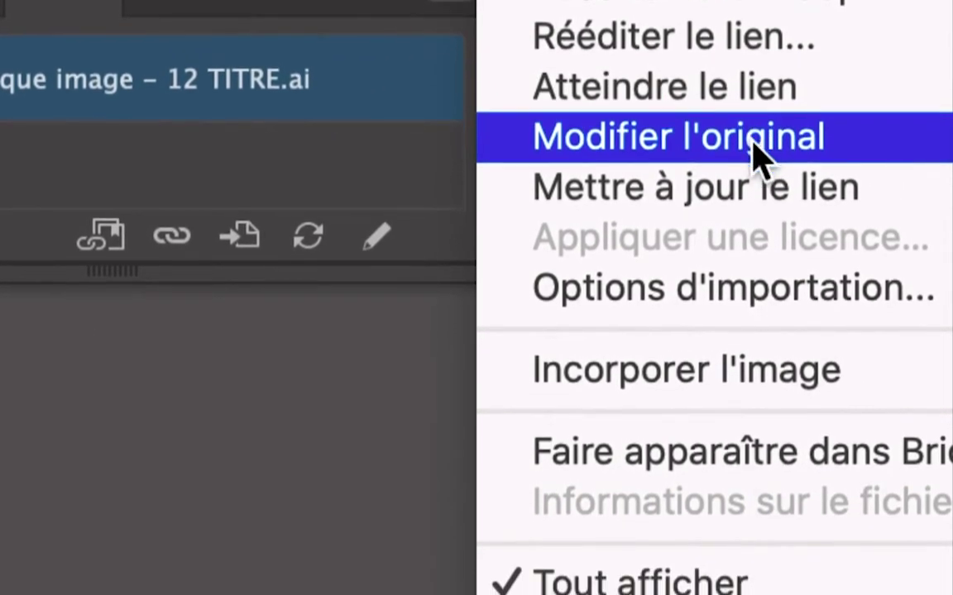
Open the original 12 TITRE file for editing, select its masked text, and save it
click(753, 141)
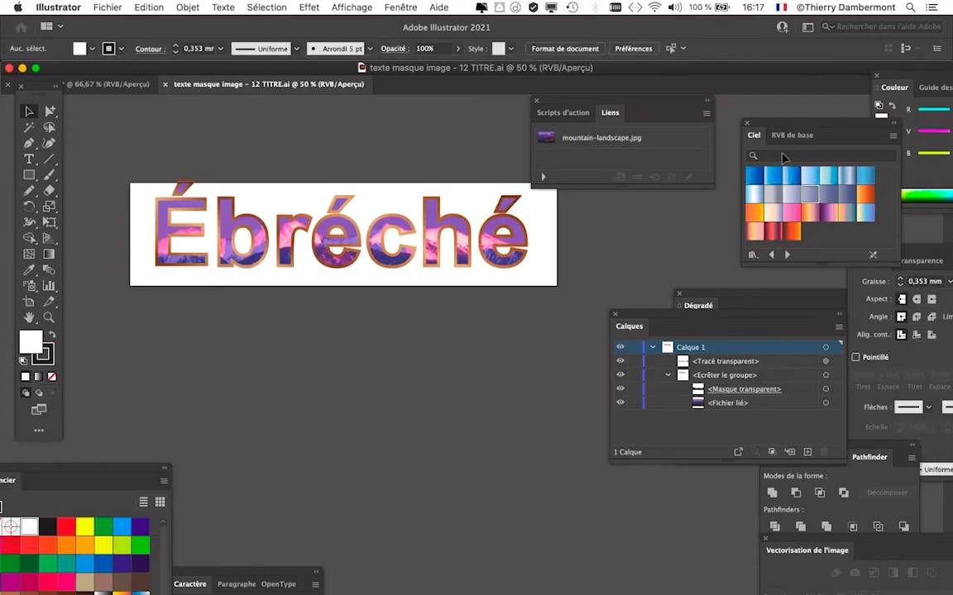
scroll(203, 218, up, 1)
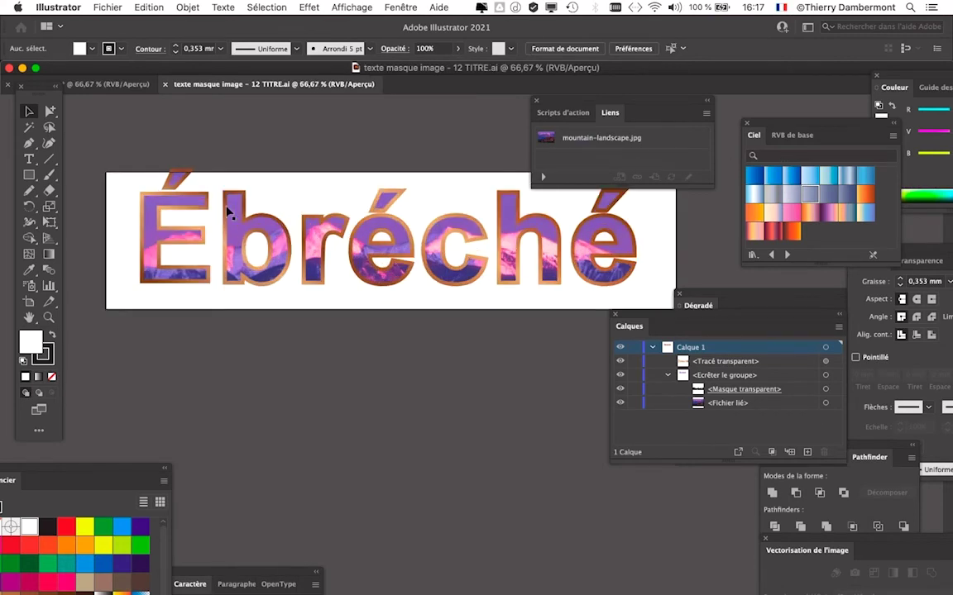
drag(559, 101, 391, 371)
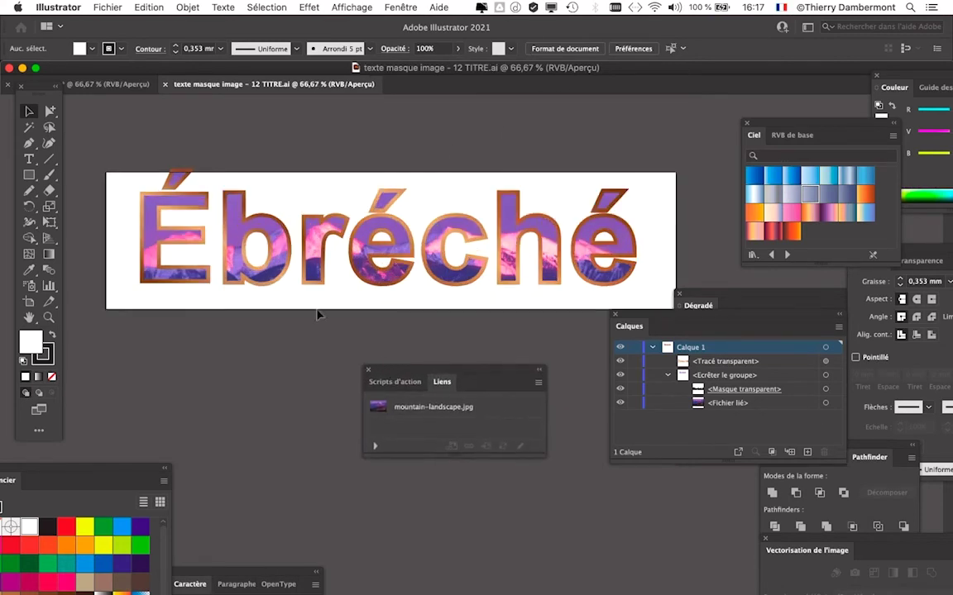
click(275, 281)
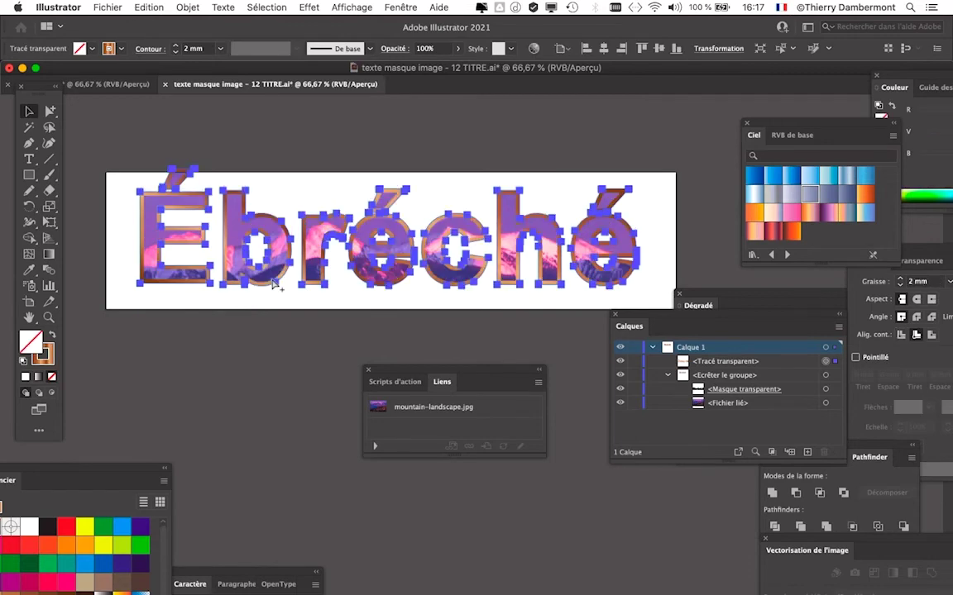
key(ctrl+s)
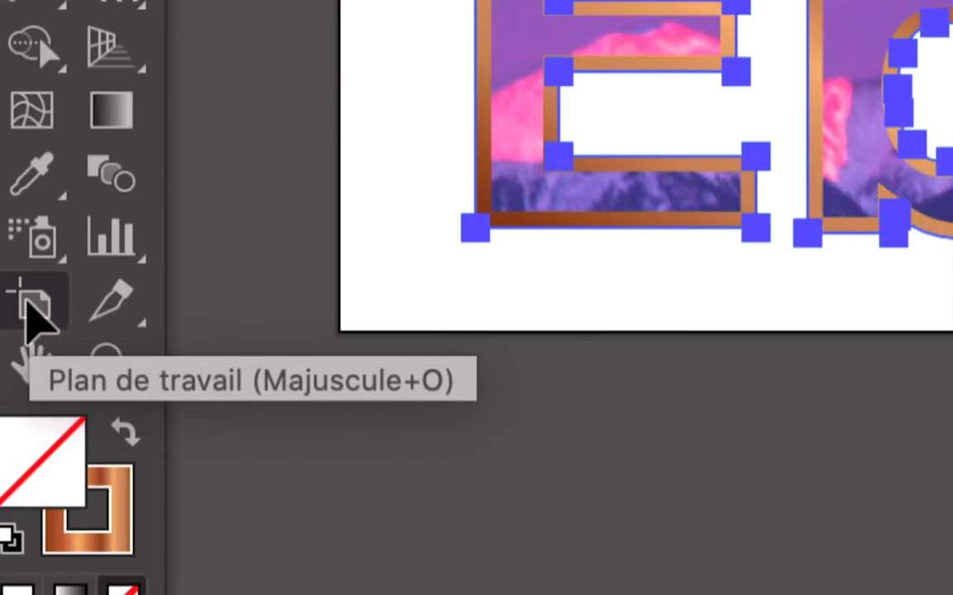
Deselect the title artwork and expand the collapsed Dégradé panel
click(29, 304)
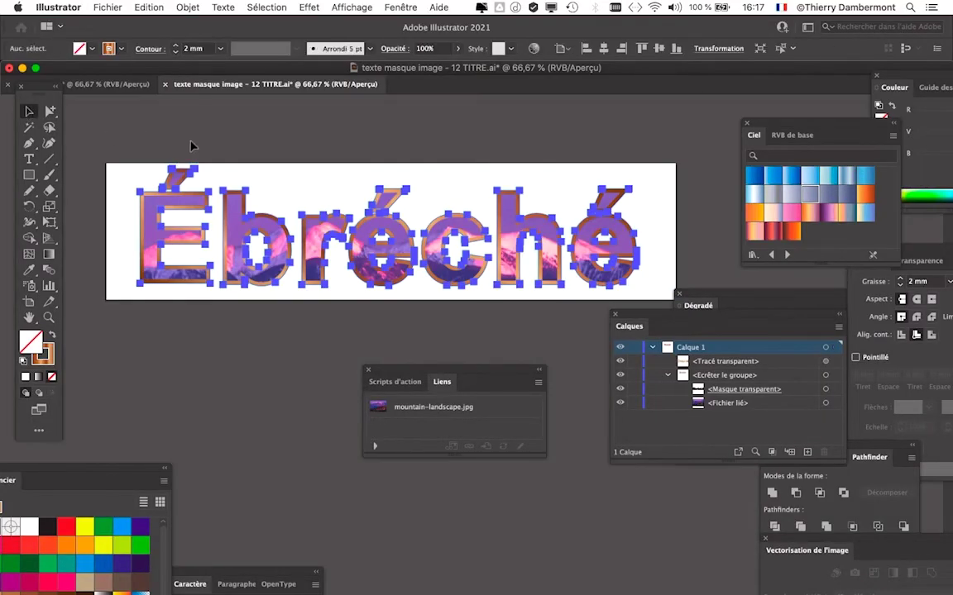
click(191, 145)
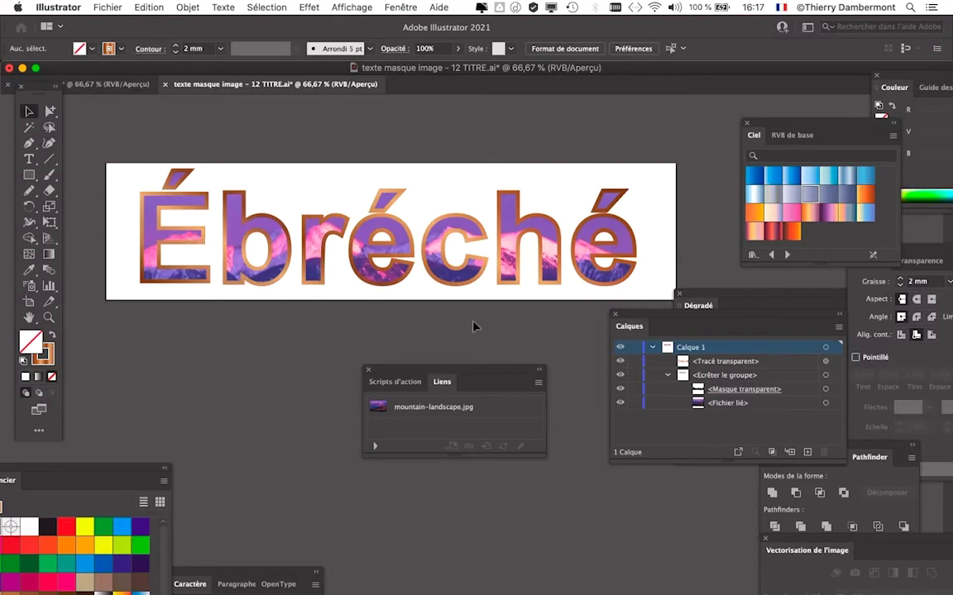
click(698, 305)
Move the gradient panel aside and bring Calques near the artwork to target <Tracé transparent>, zoomed in
drag(765, 291, 605, 457)
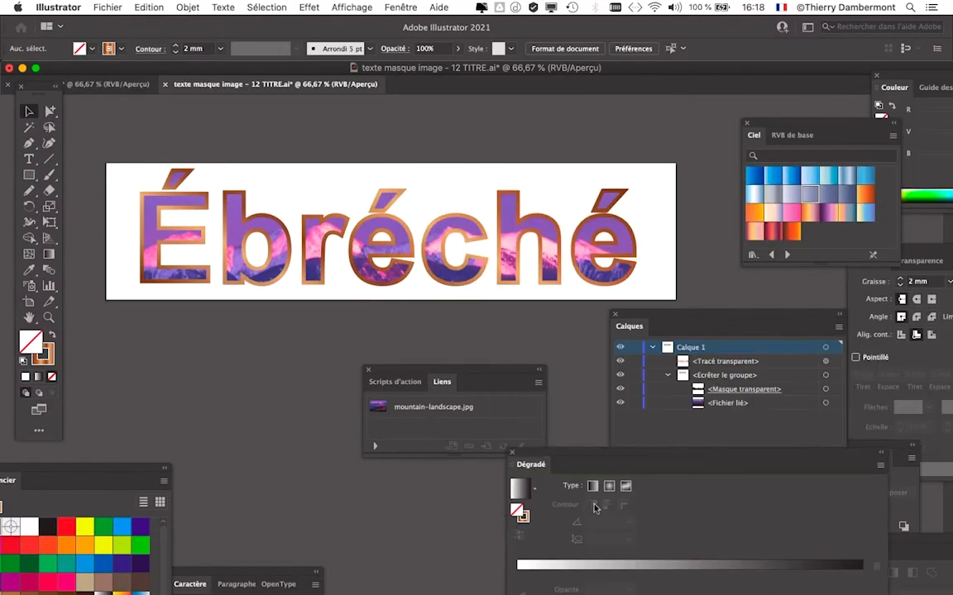
drag(595, 507, 434, 581)
drag(650, 311, 427, 127)
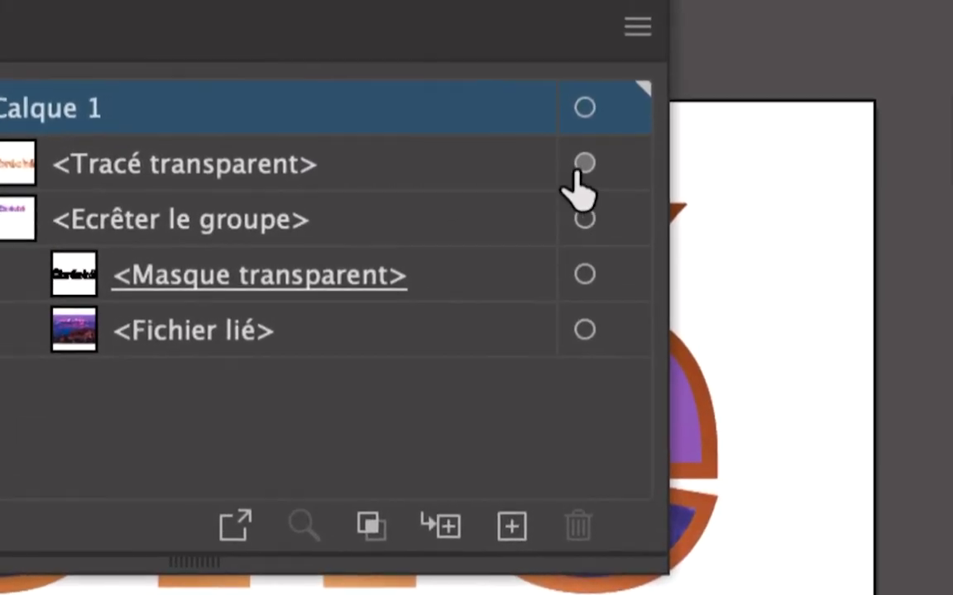
click(581, 168)
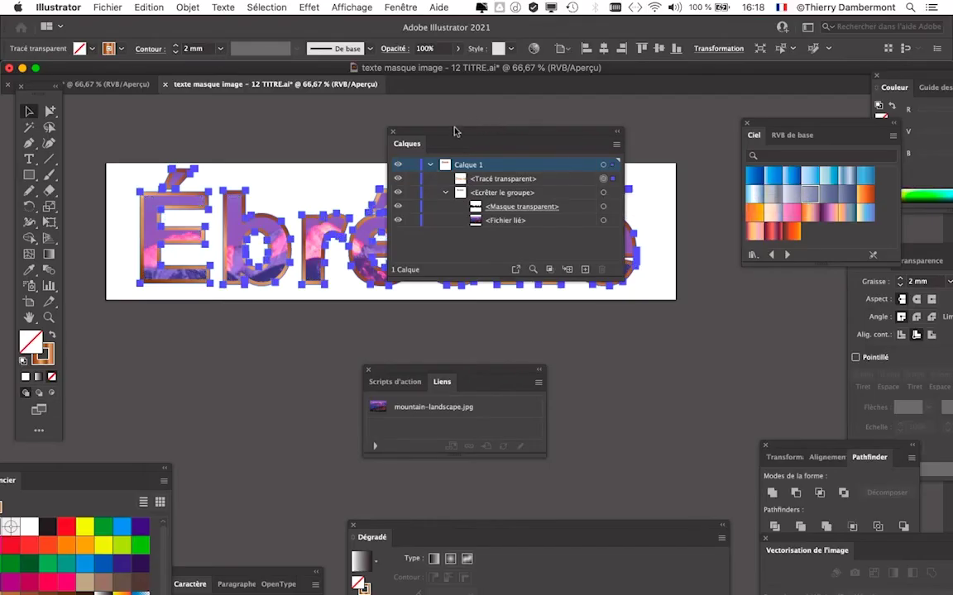
drag(413, 134, 616, 121)
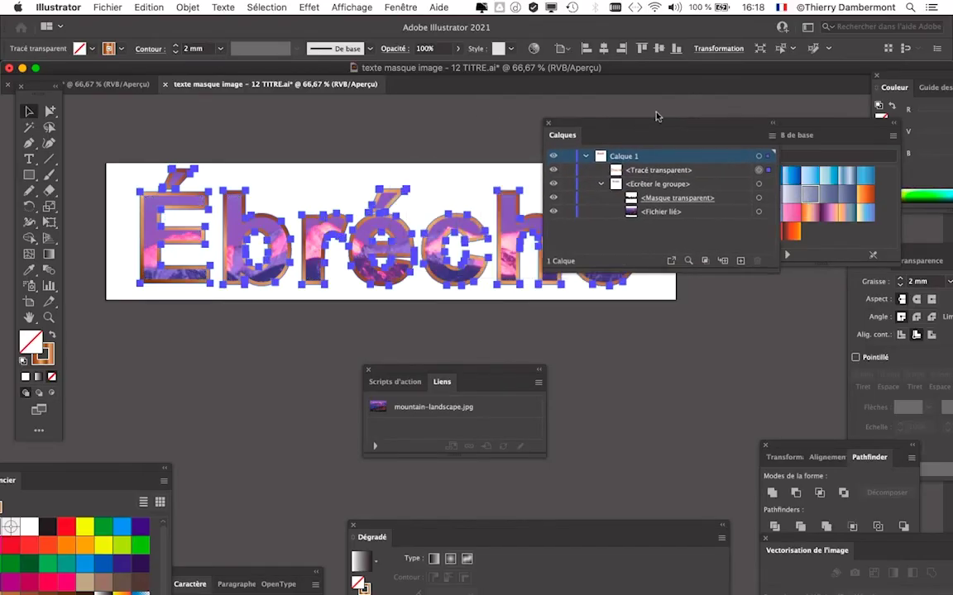
key(super+plus)
key(super+plus)
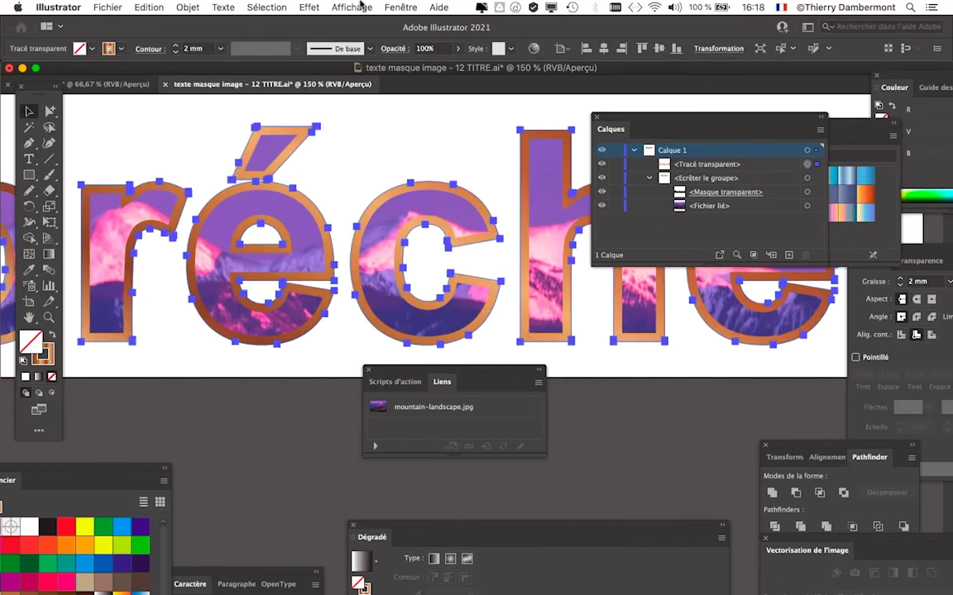
Show the Contour panel from Fenêtre and float it over the canvas
click(397, 8)
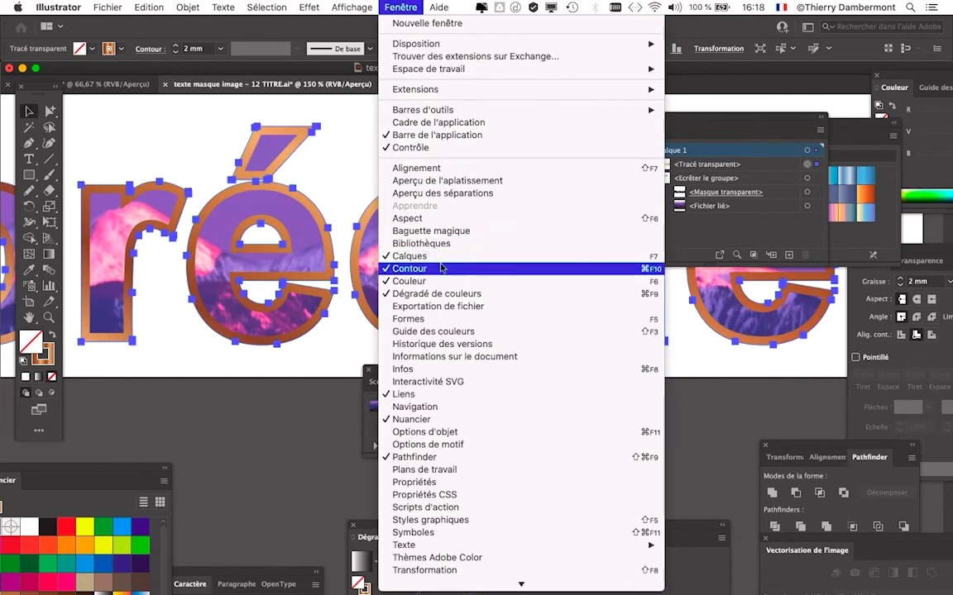
click(385, 269)
click(401, 8)
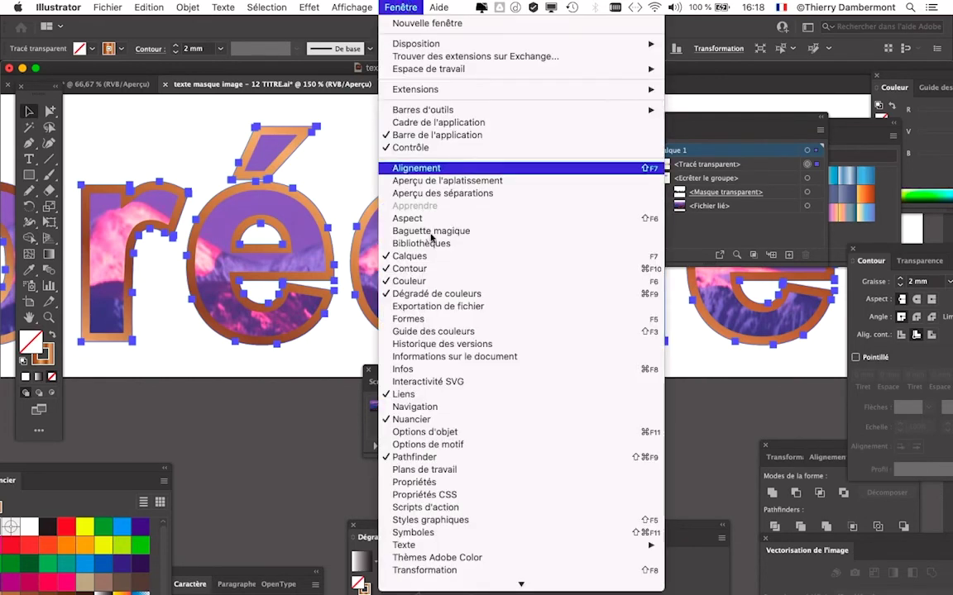
click(434, 271)
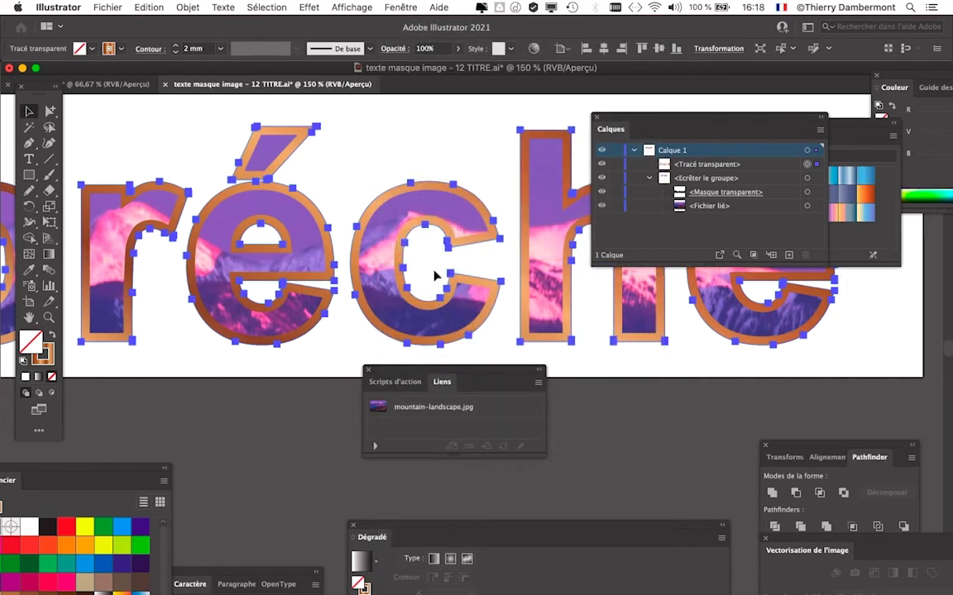
click(402, 8)
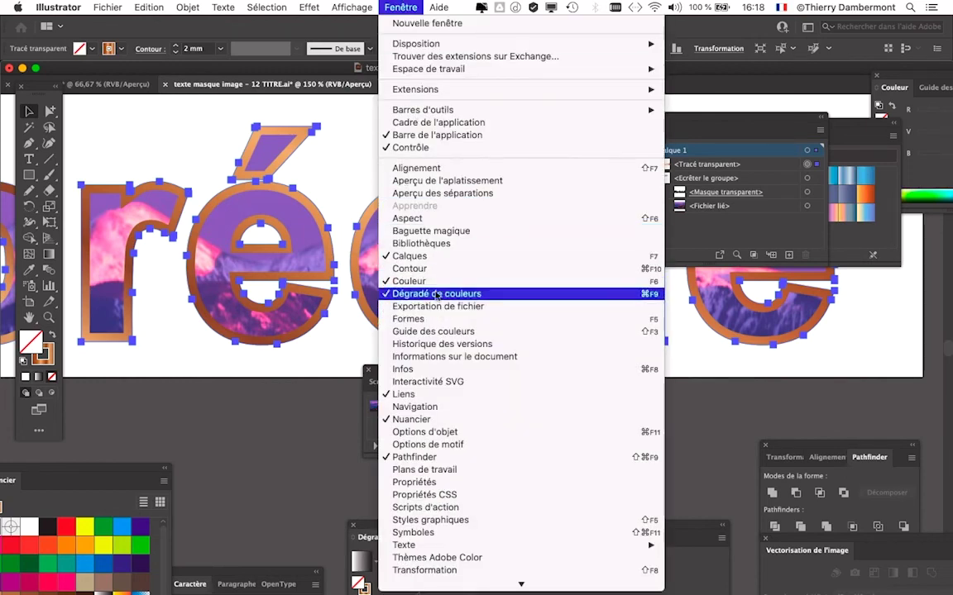
click(434, 269)
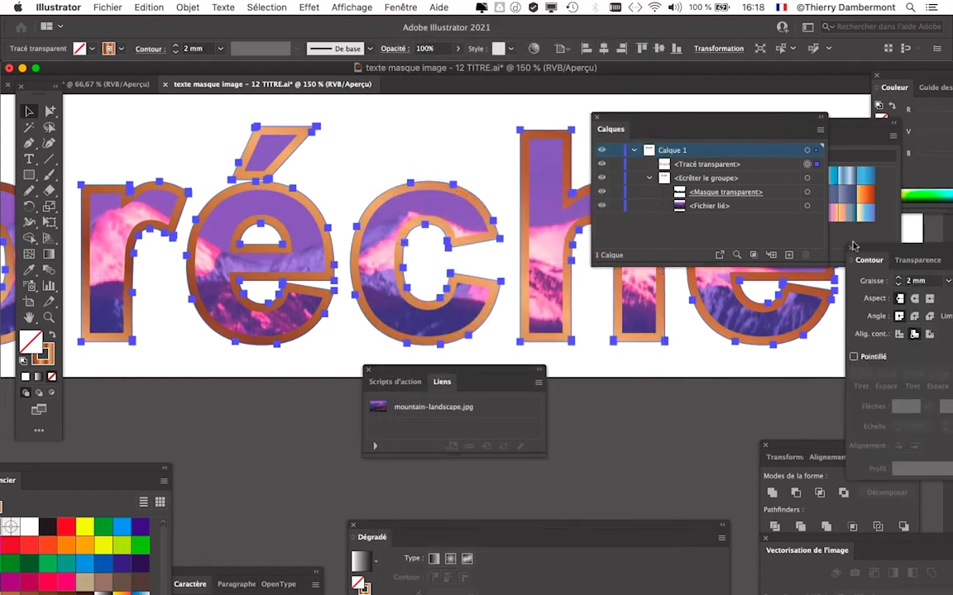
drag(793, 223, 353, 116)
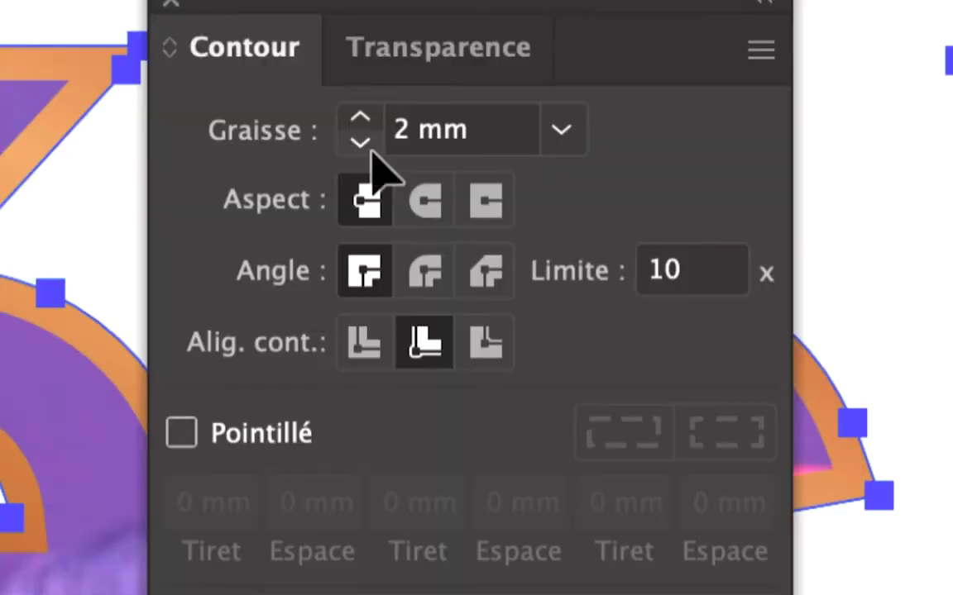
Set the title outline's Graisse through 1,5 and 1,35 mm, ending at 1,25 mm
click(369, 151)
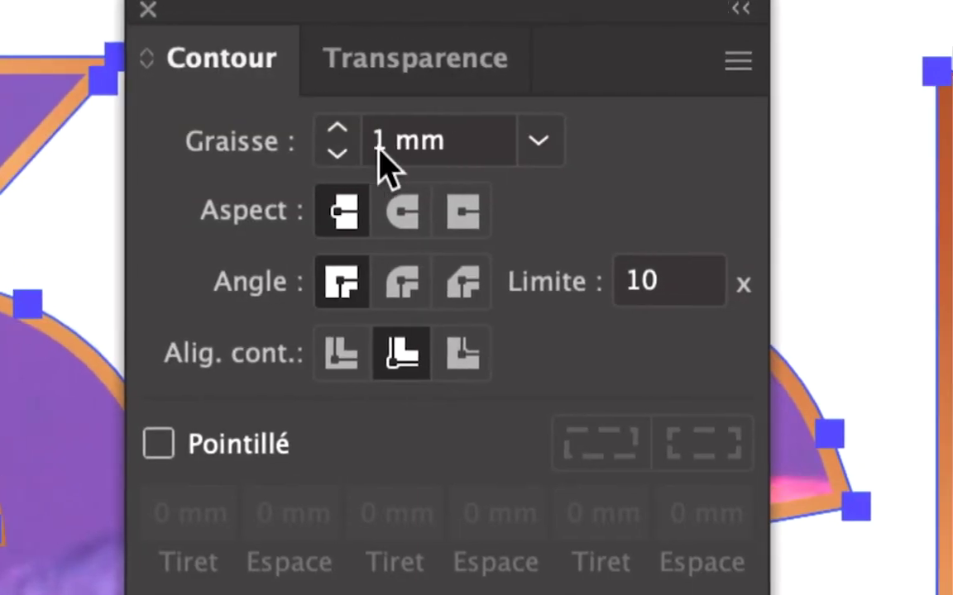
click(376, 147)
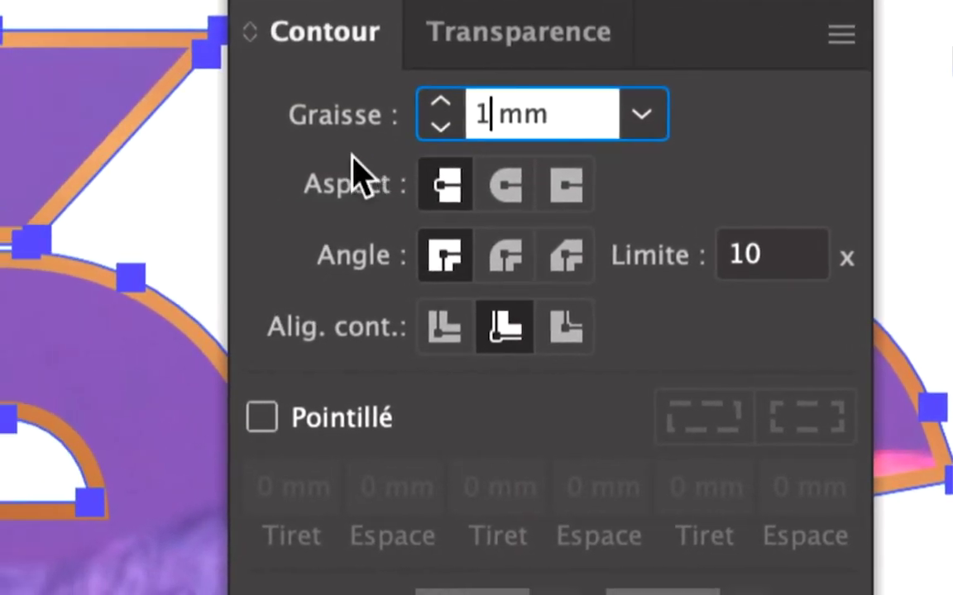
text(,)
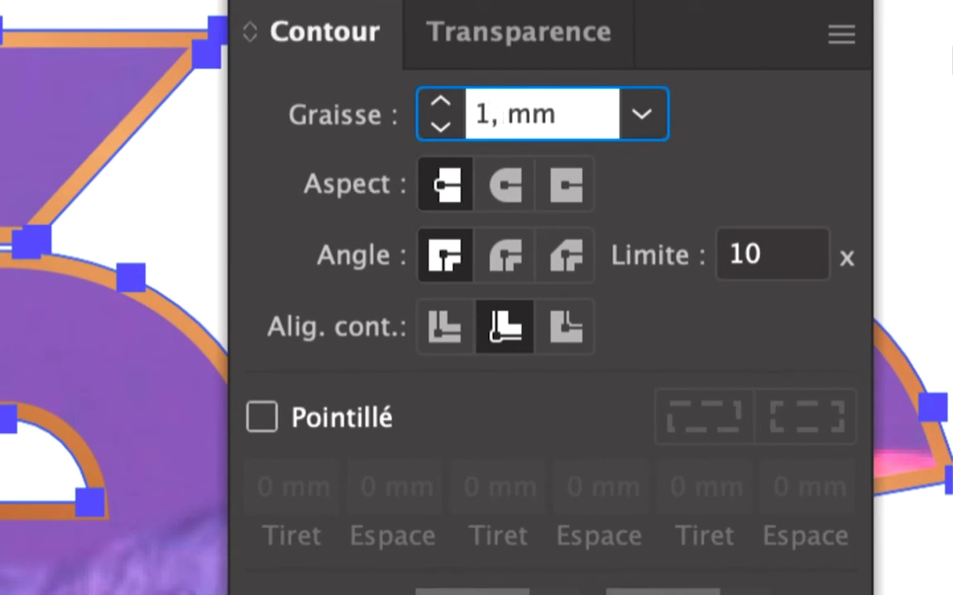
text(5)
key(Tab)
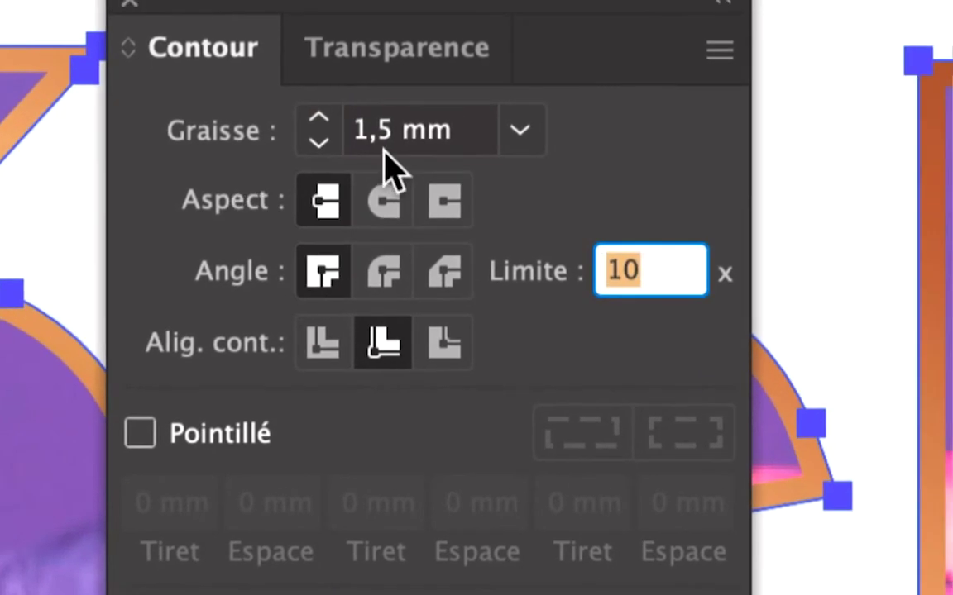
double_click(507, 116)
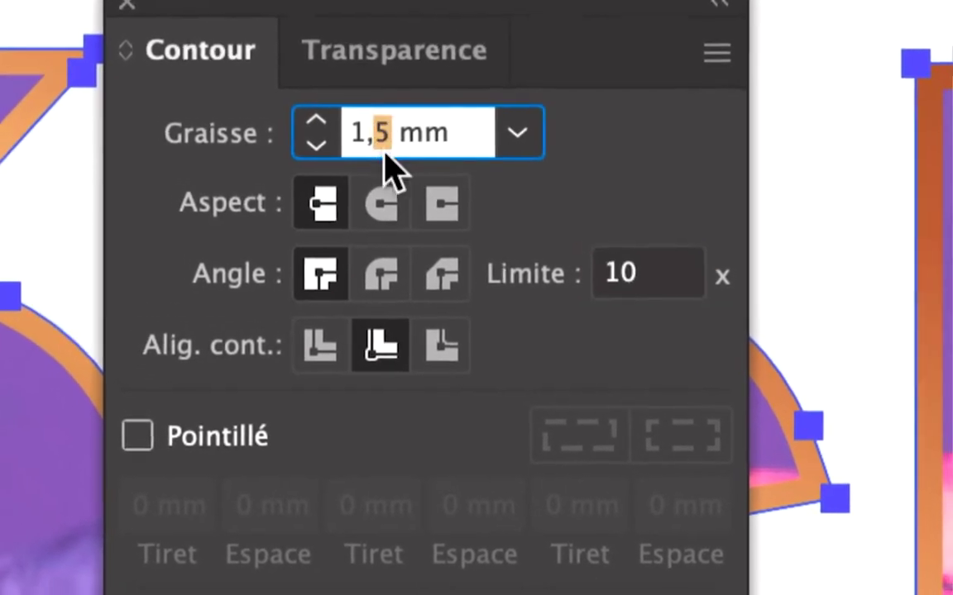
text(35)
key(Tab)
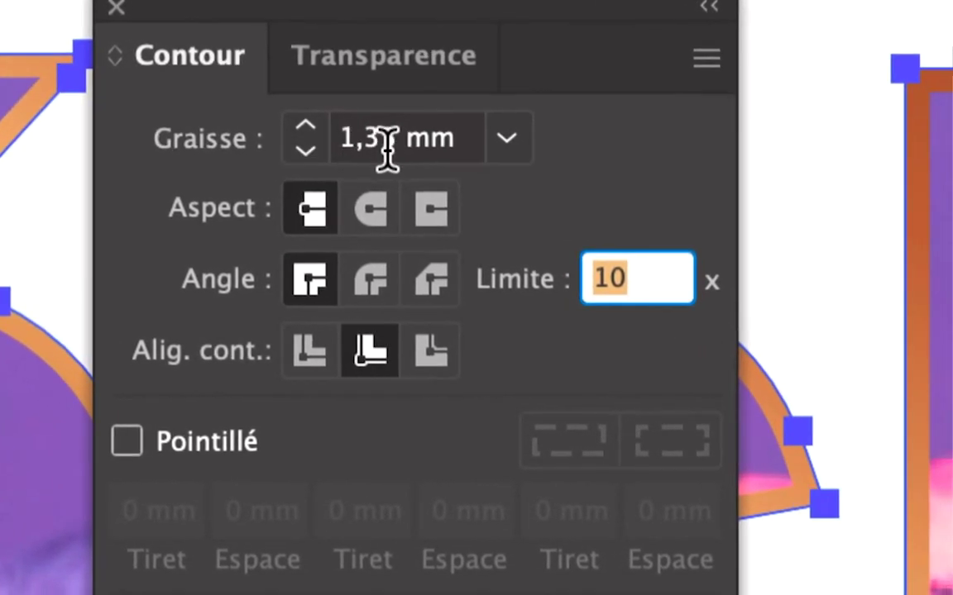
click(382, 142)
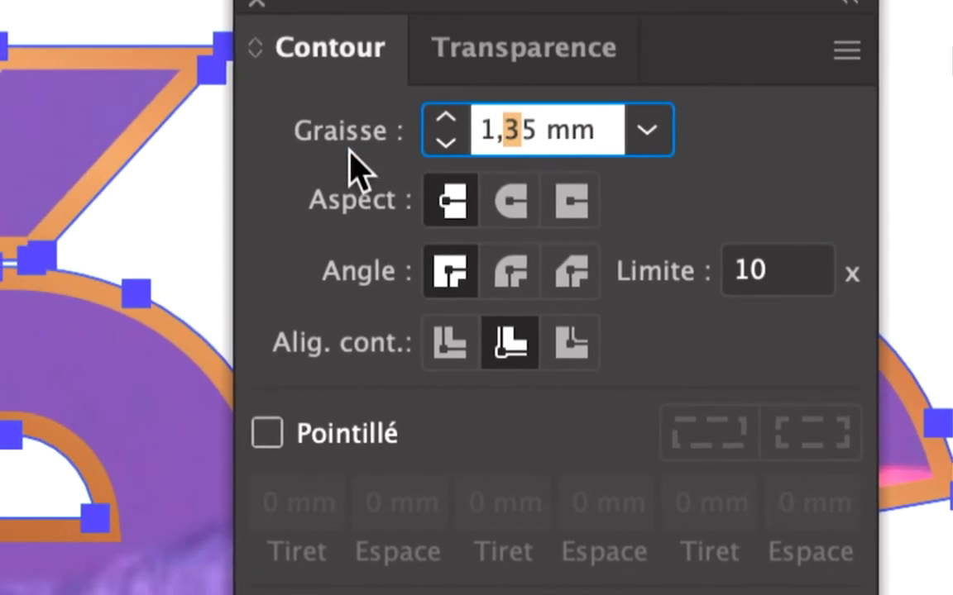
text(2)
key(Tab)
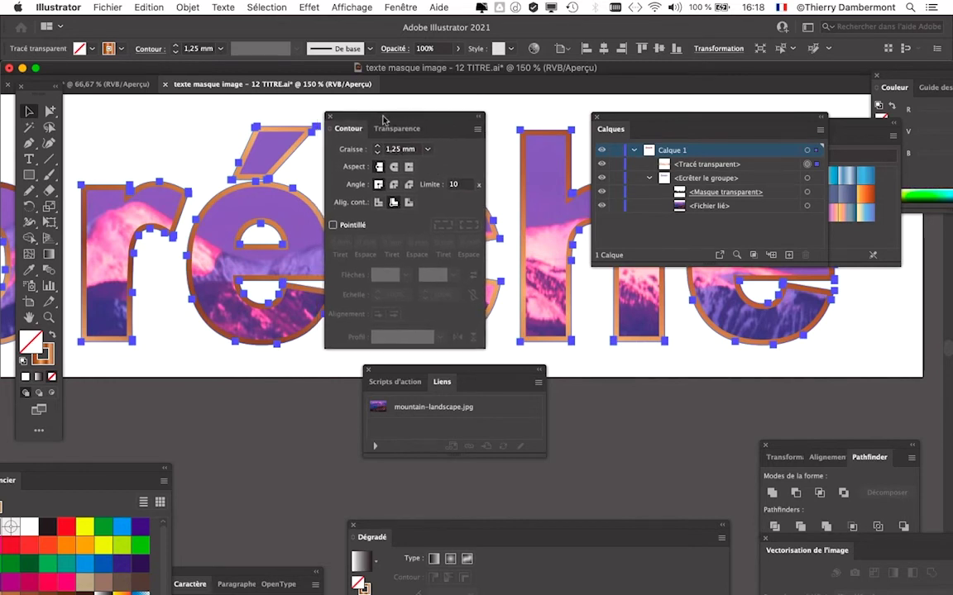
Move the Contour panel off the lettering and save texte masque image - 12 TITRE.ai
drag(369, 116, 620, 330)
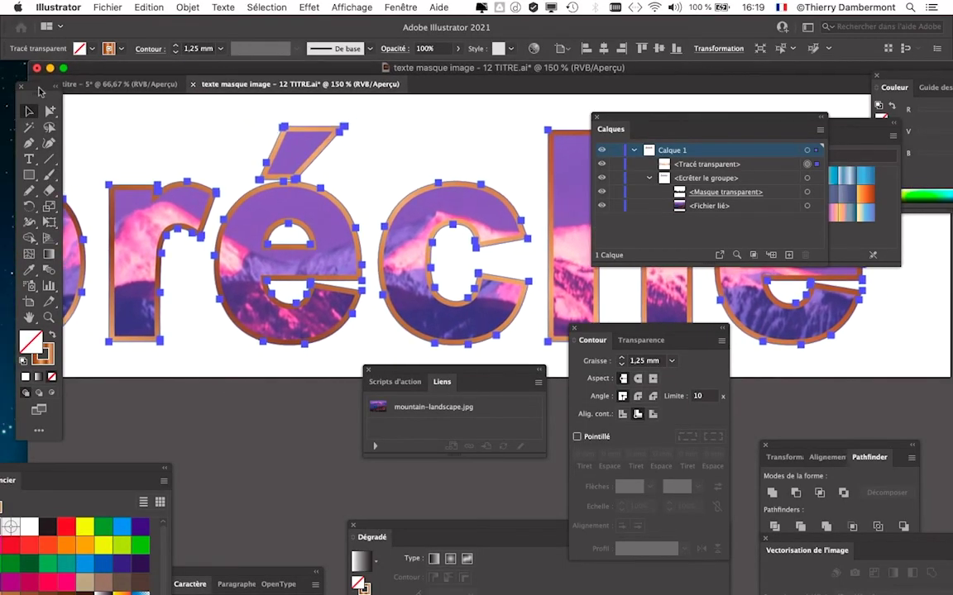
drag(39, 103, 22, 118)
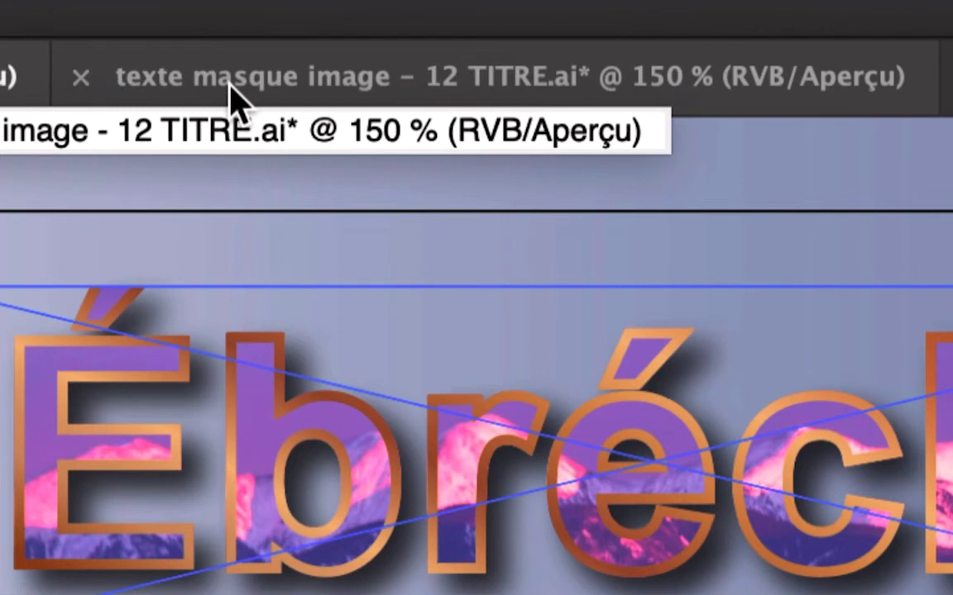
click(238, 101)
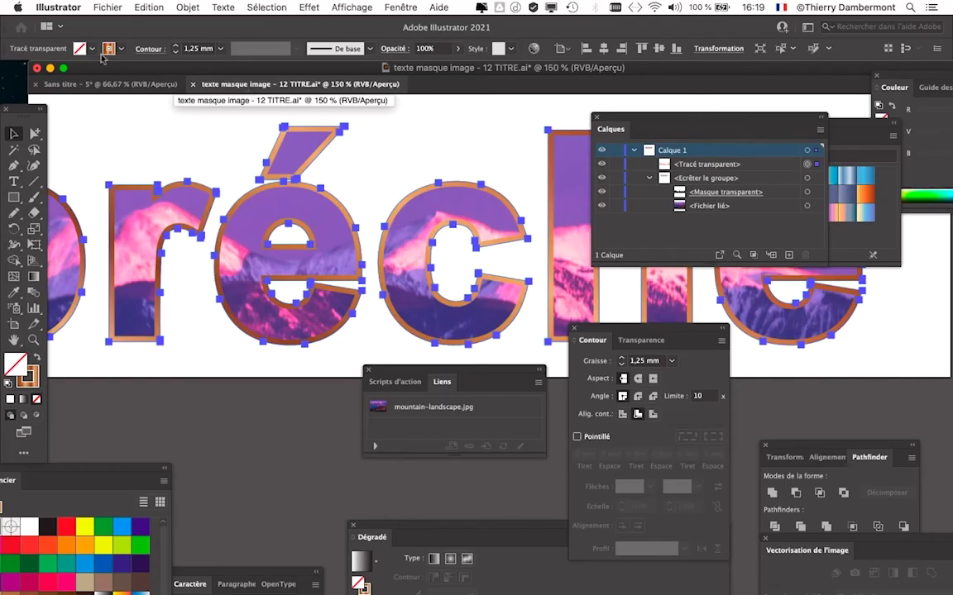
click(98, 7)
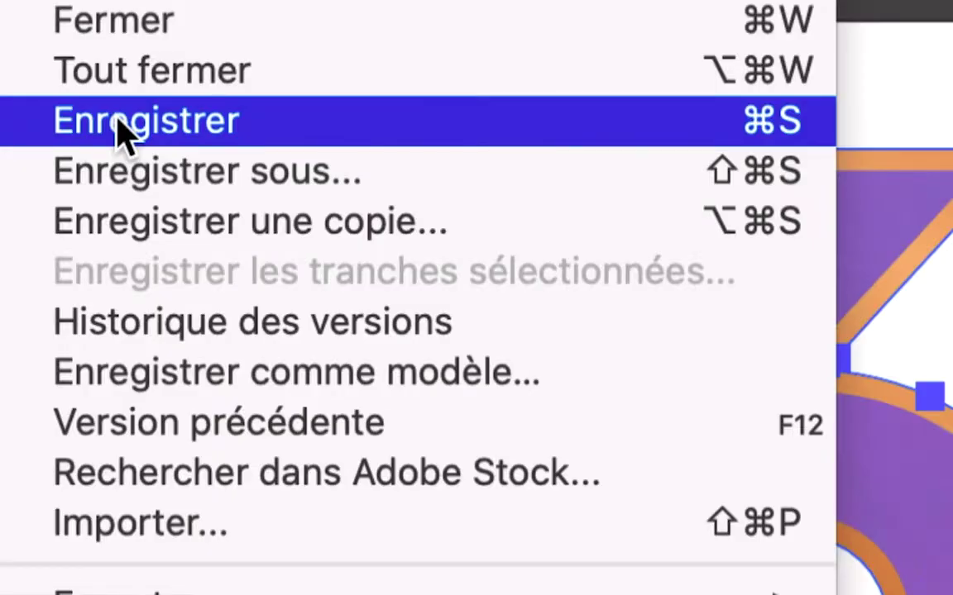
click(117, 122)
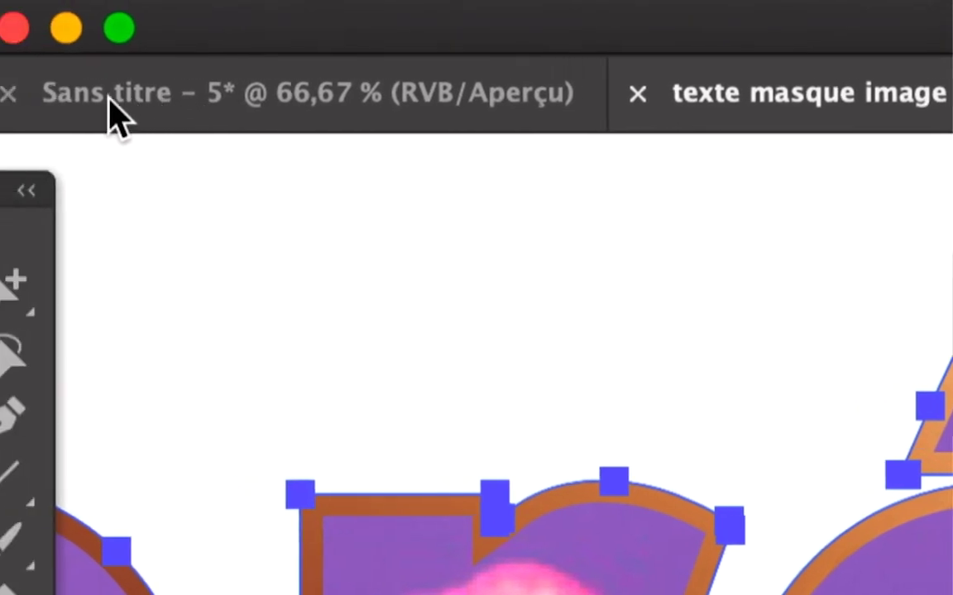
In the untitled cover, zoom in and update the out-of-date linked Ébréché title in Liens
click(128, 98)
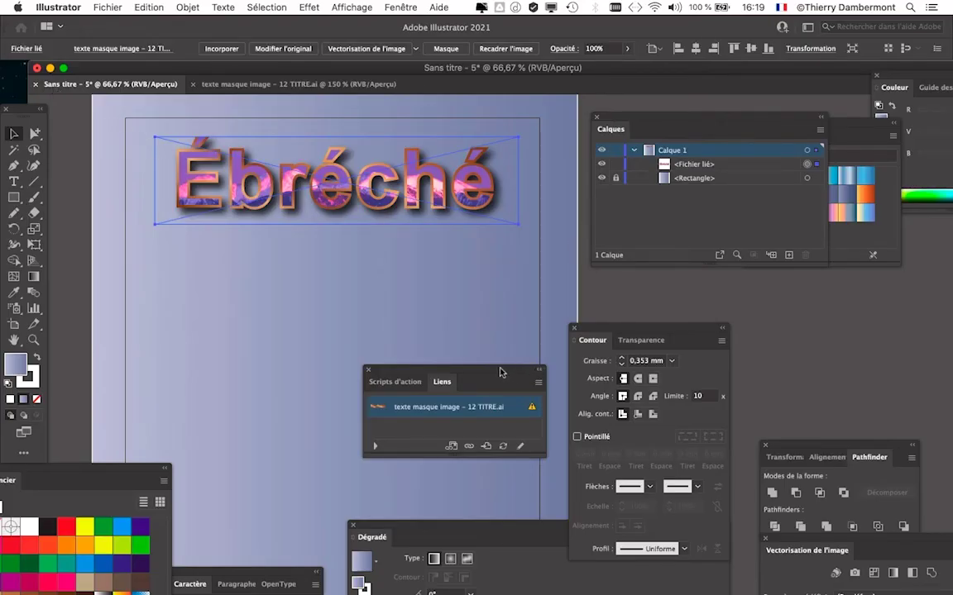
drag(506, 377, 489, 269)
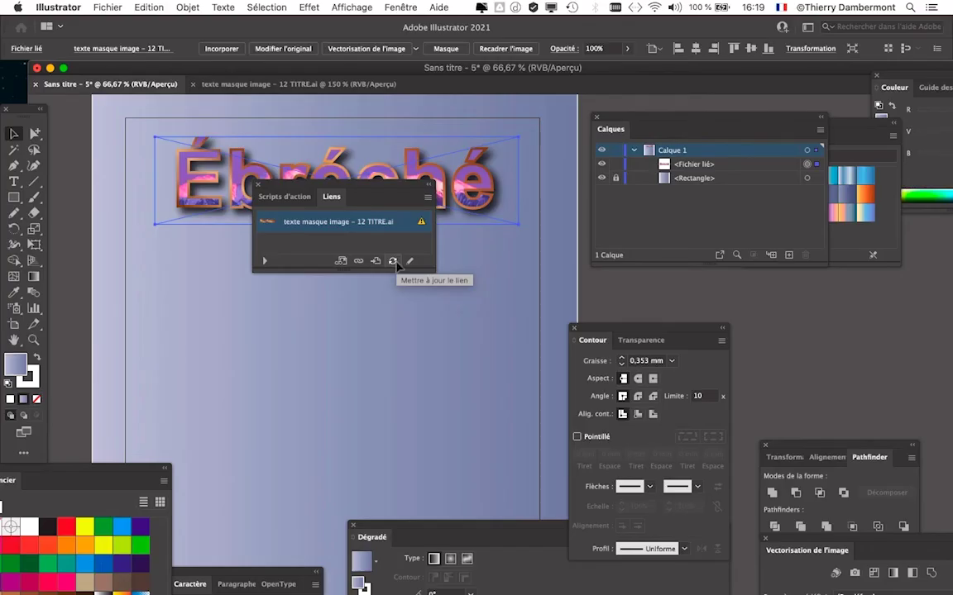
drag(356, 191, 319, 245)
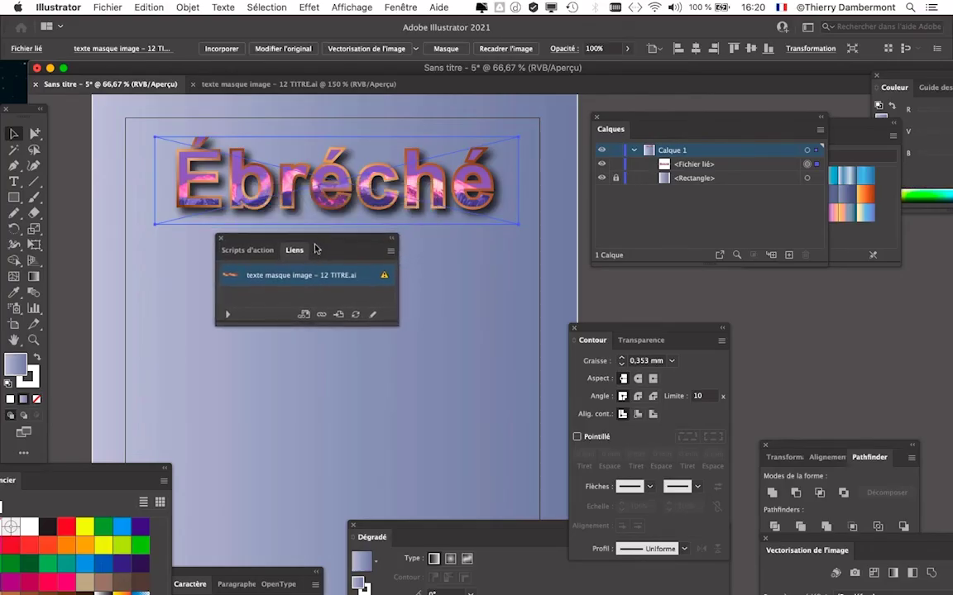
scroll(290, 165, up, 2)
scroll(199, 162, up, 1)
scroll(215, 165, up, 1)
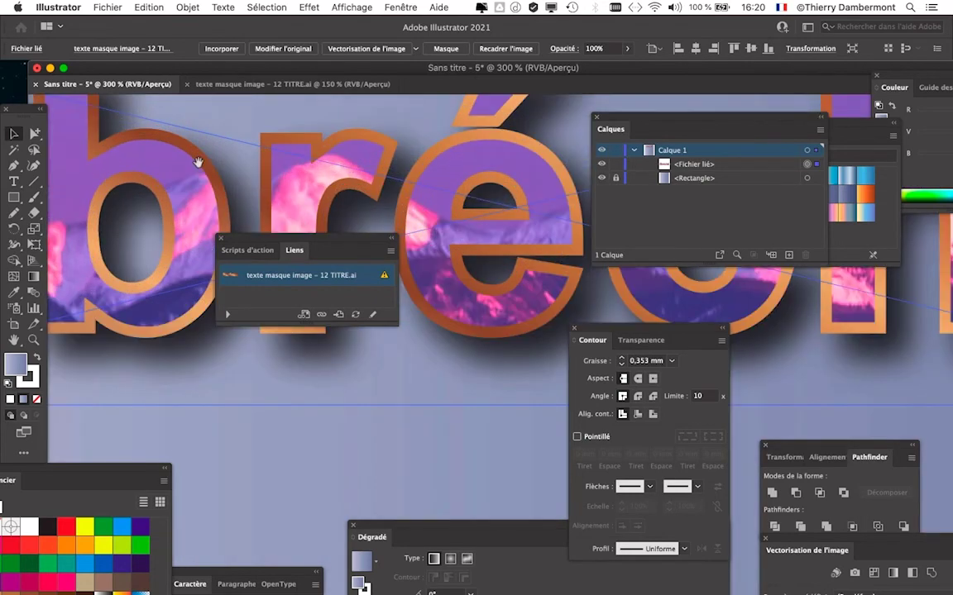
scroll(372, 199, up, 1)
scroll(475, 248, up, 1)
drag(372, 240, 537, 108)
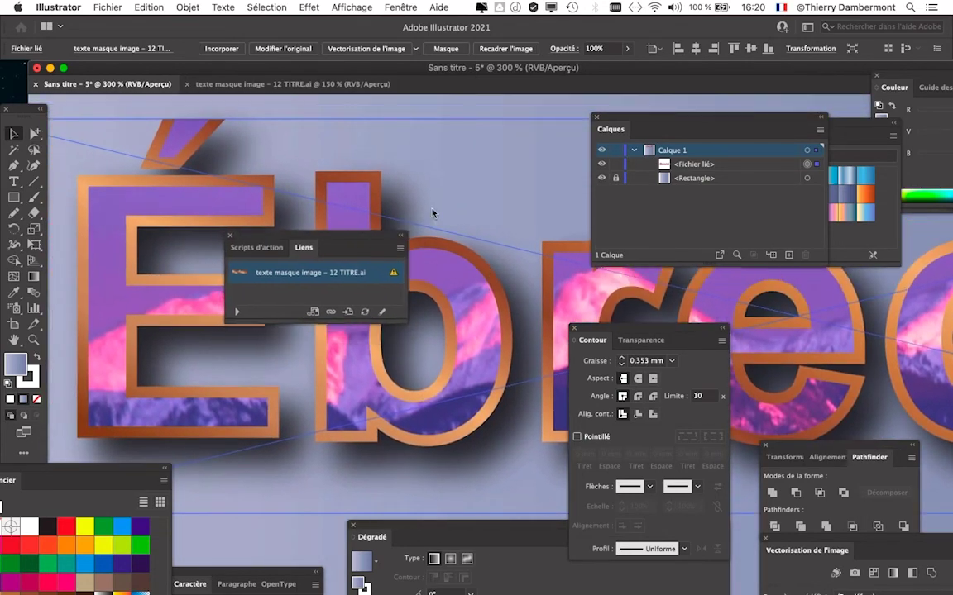
click(520, 182)
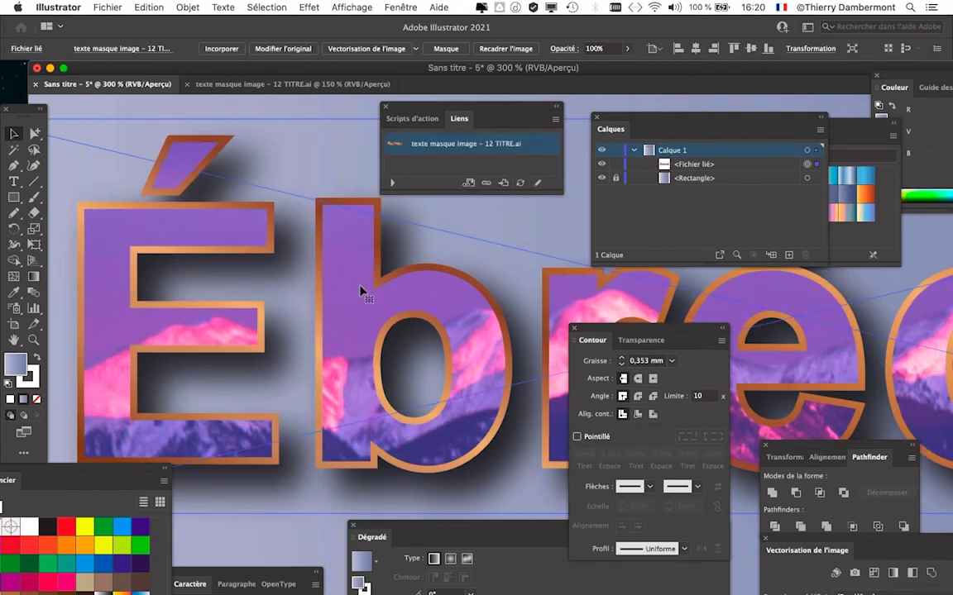
Zoom out to the whole title and move the Liens, Calques and Contour panels aside
key(super+minus)
key(super+minus)
key(super+minus)
scroll(420, 330, right, 5)
scroll(420, 330, down, 1)
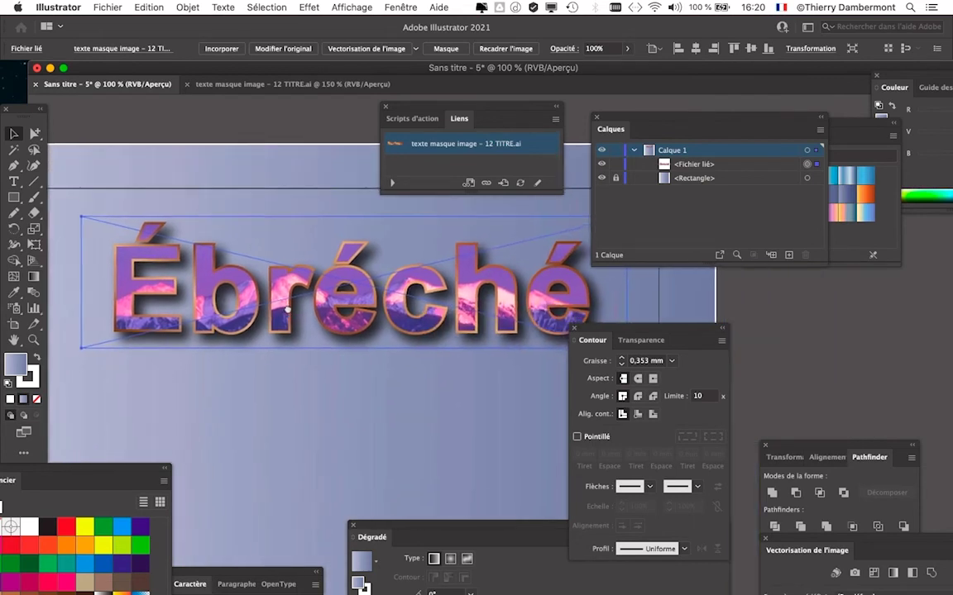
drag(463, 120, 871, 350)
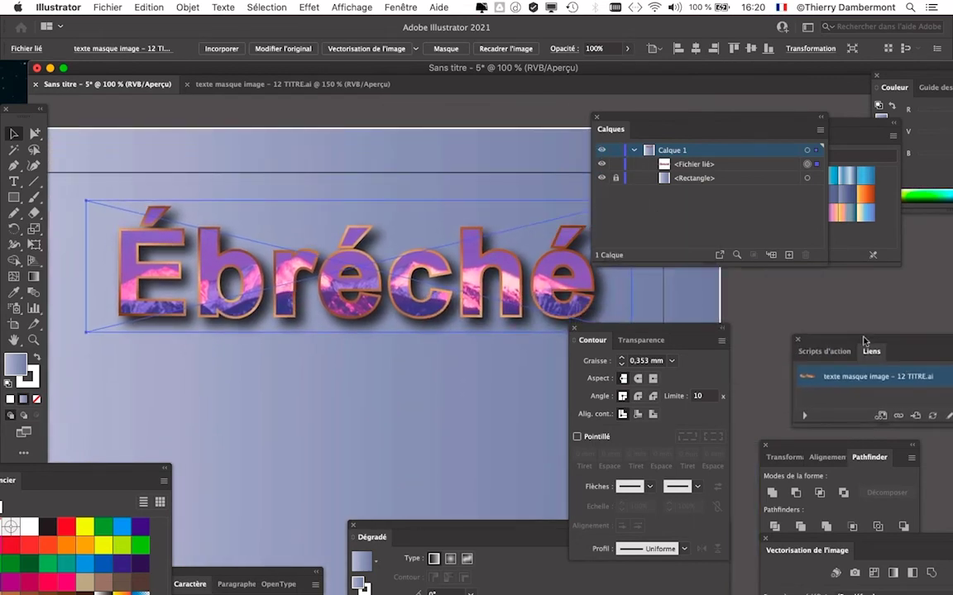
mouse_move(610, 129)
mouse_down()
mouse_move(295, 419)
mouse_move(259, 424)
mouse_up()
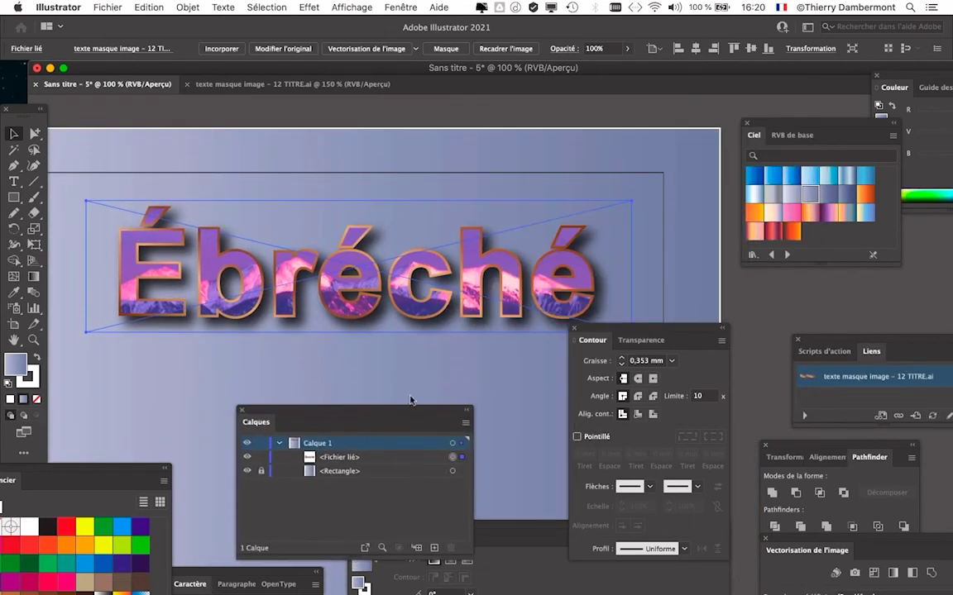
drag(592, 333, 653, 392)
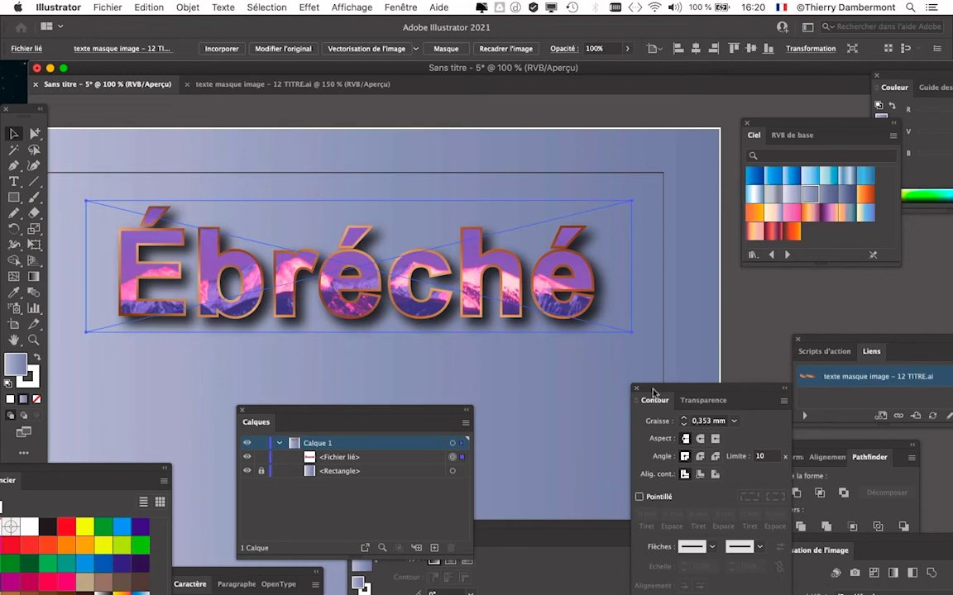
Check the source TITRE.ai document, return to the cover, and deselect the link in Liens
alt+scroll(343, 266, up, 2)
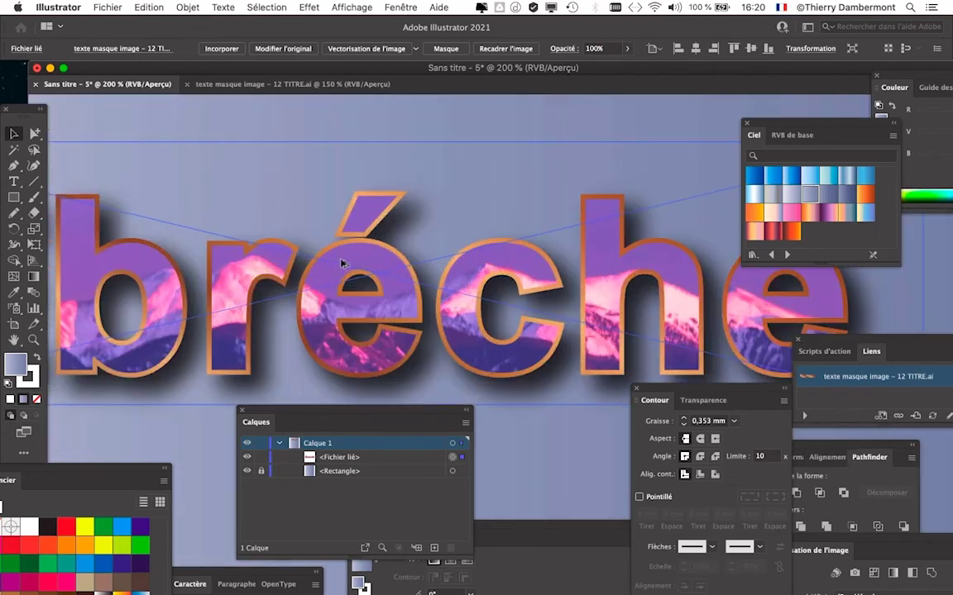
alt+scroll(343, 266, down, 2)
click(282, 84)
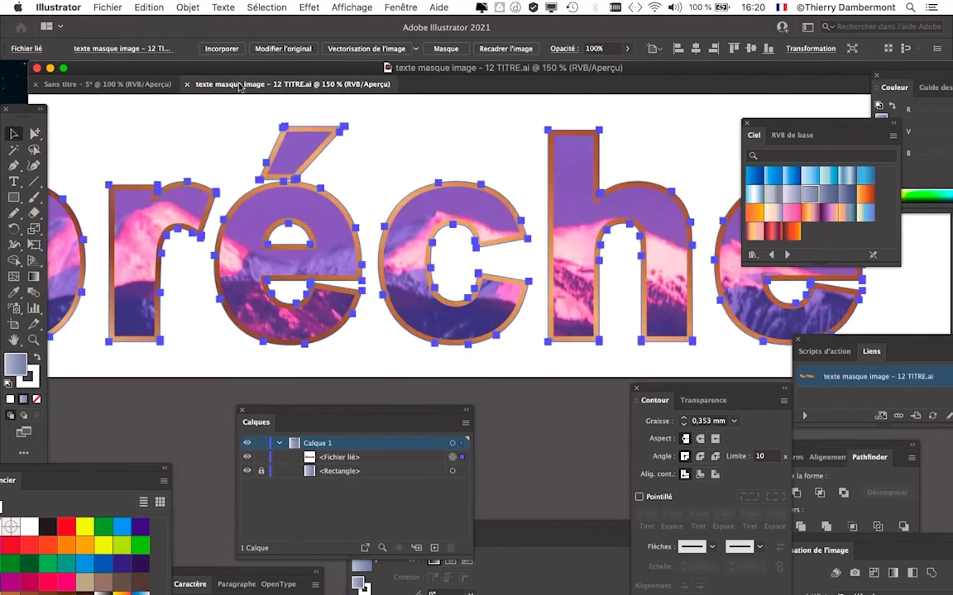
alt+scroll(271, 149, down, 1)
alt+scroll(271, 149, down, 1)
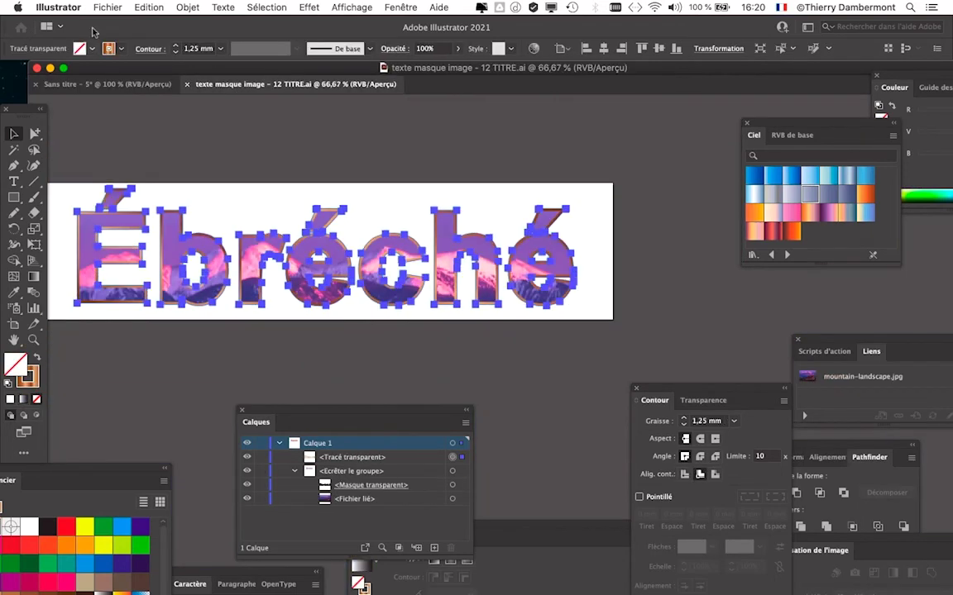
click(120, 85)
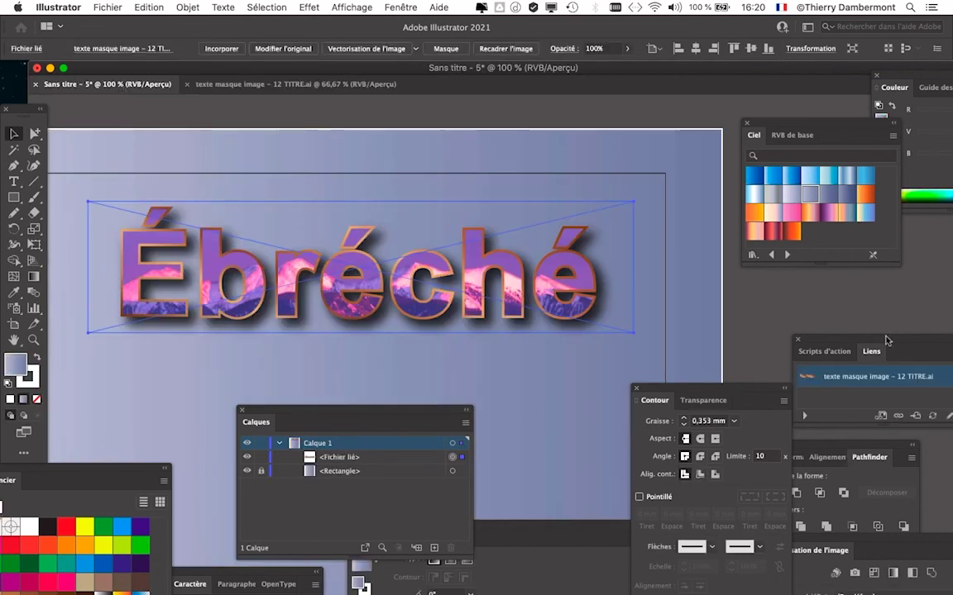
drag(885, 340, 488, 118)
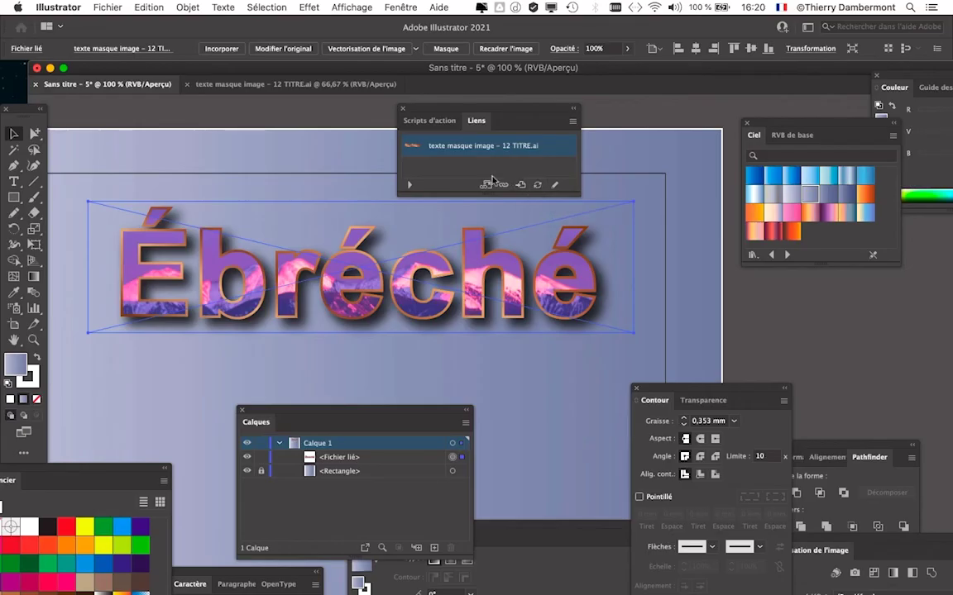
click(478, 174)
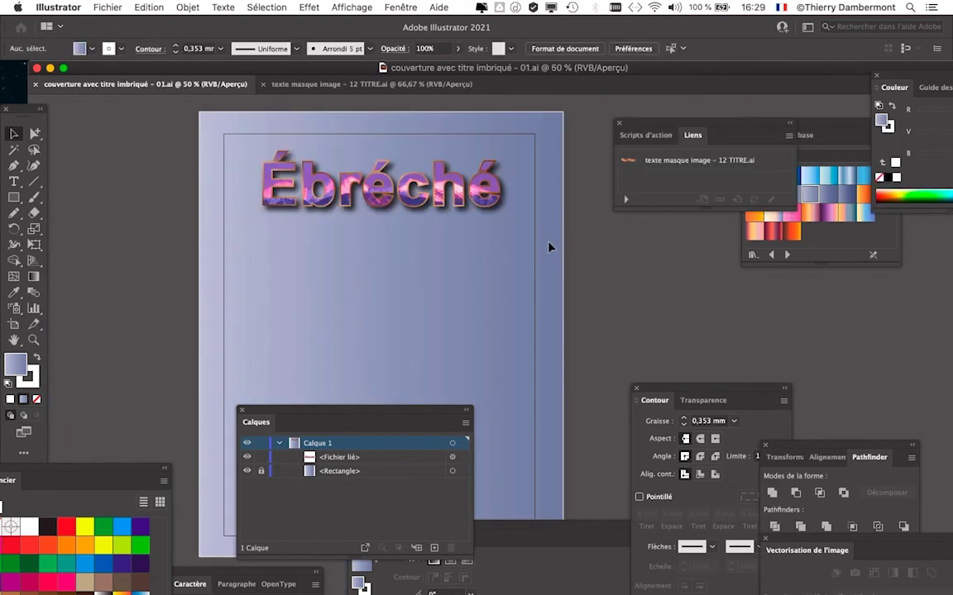
Move Calques aside, zoom and pan over the cover, and open the Affichage menu
drag(307, 427, 805, 336)
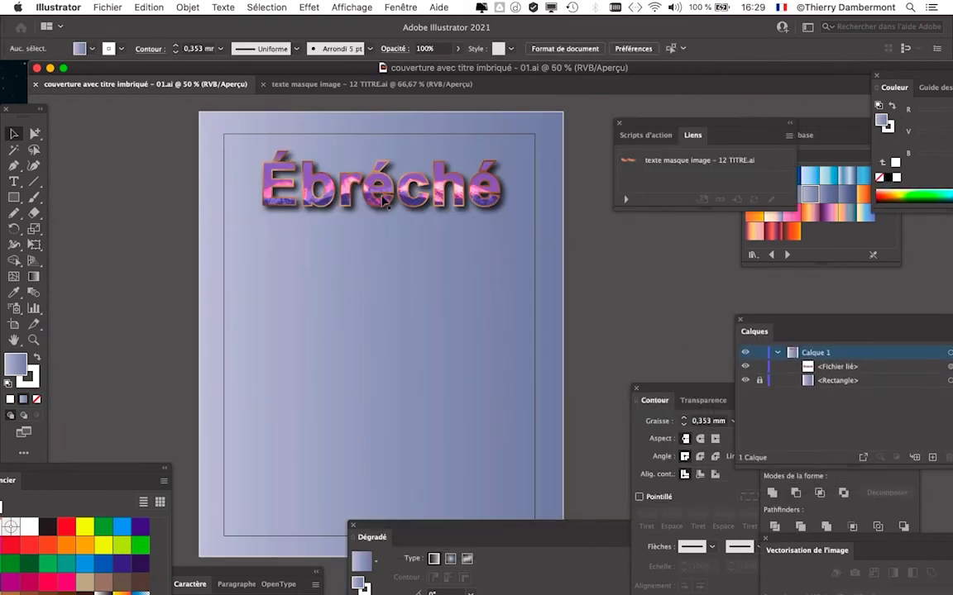
scroll(387, 181, up, 1)
scroll(362, 160, up, 2)
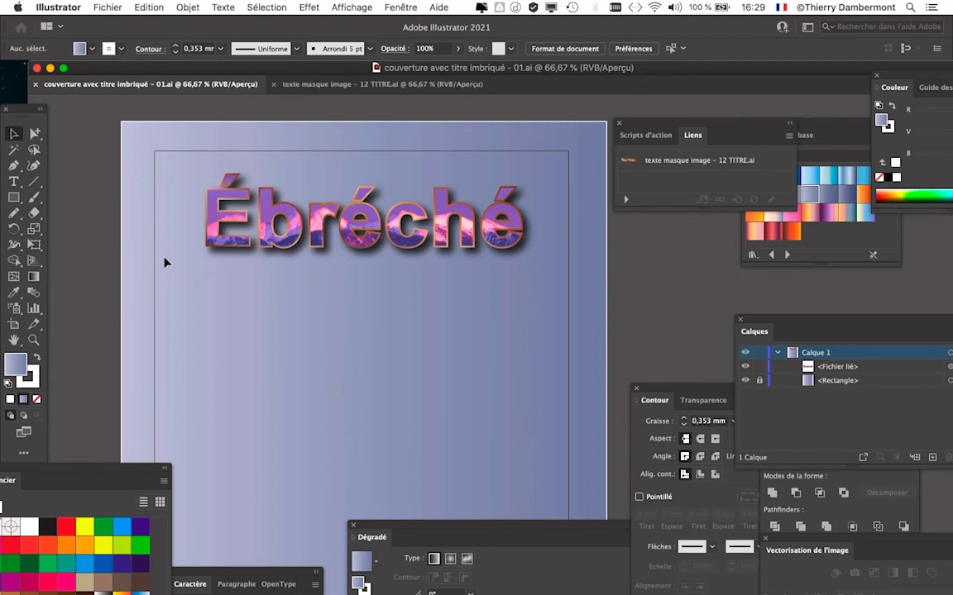
scroll(165, 263, down, 1)
scroll(224, 231, down, 2)
scroll(228, 207, down, 1)
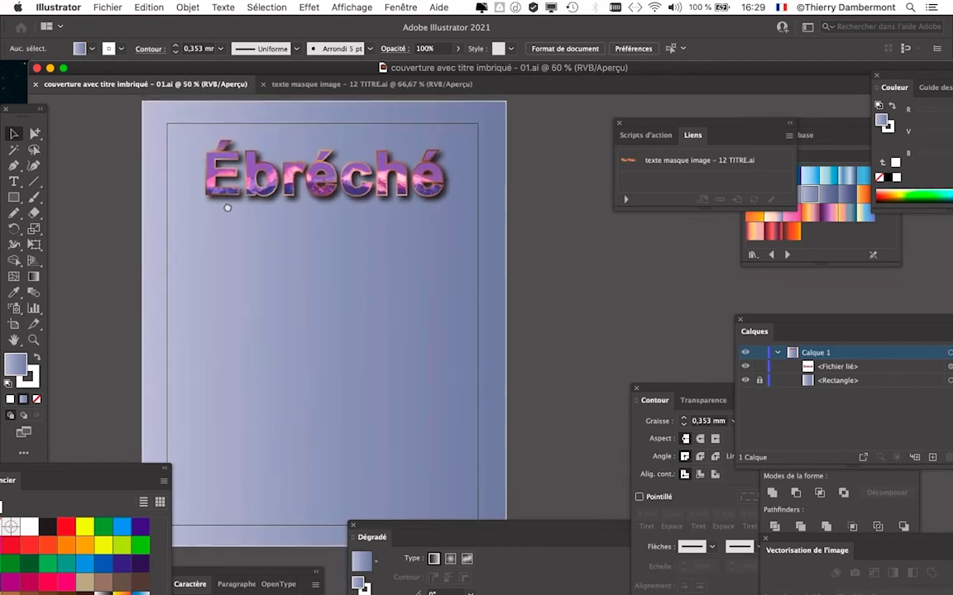
scroll(237, 157, right, 3)
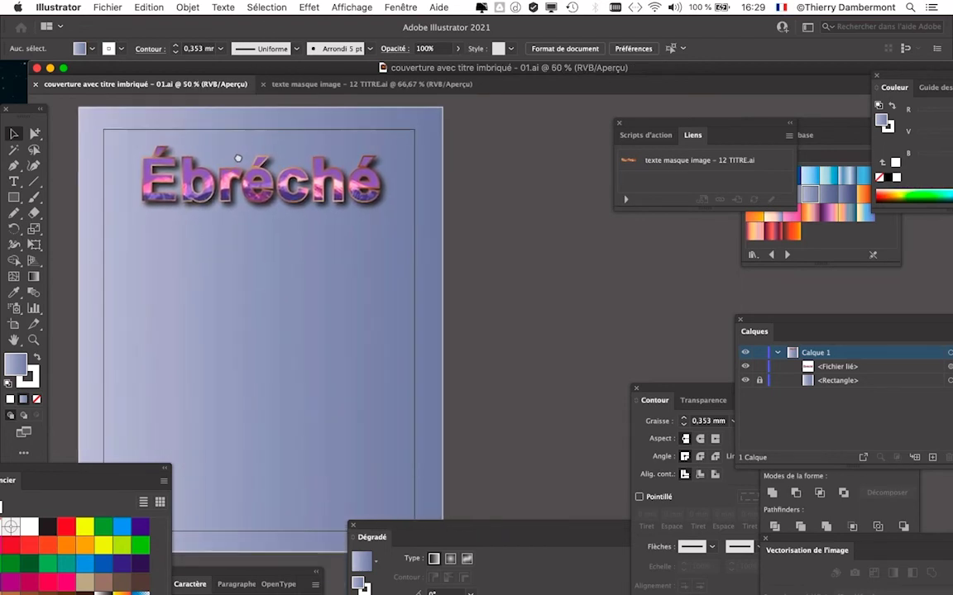
click(341, 5)
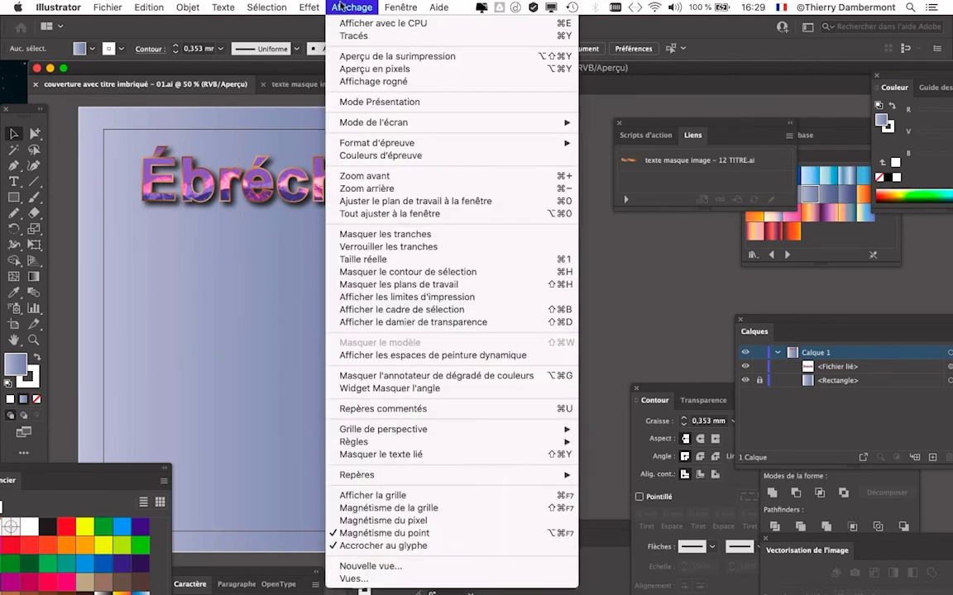
Turn on Affichage rogné so only the artboard shows, then return to the Affichage menu
click(600, 240)
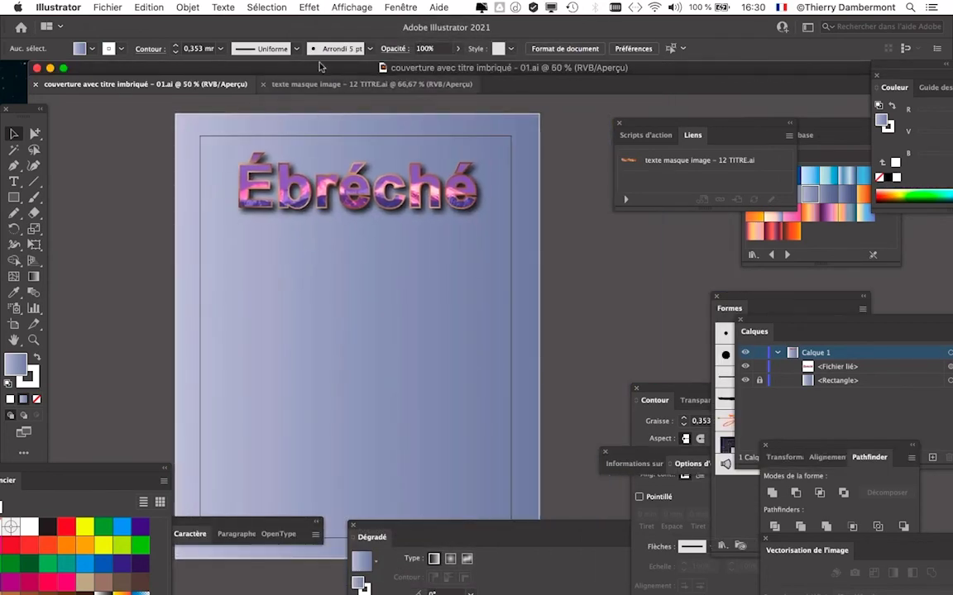
click(351, 7)
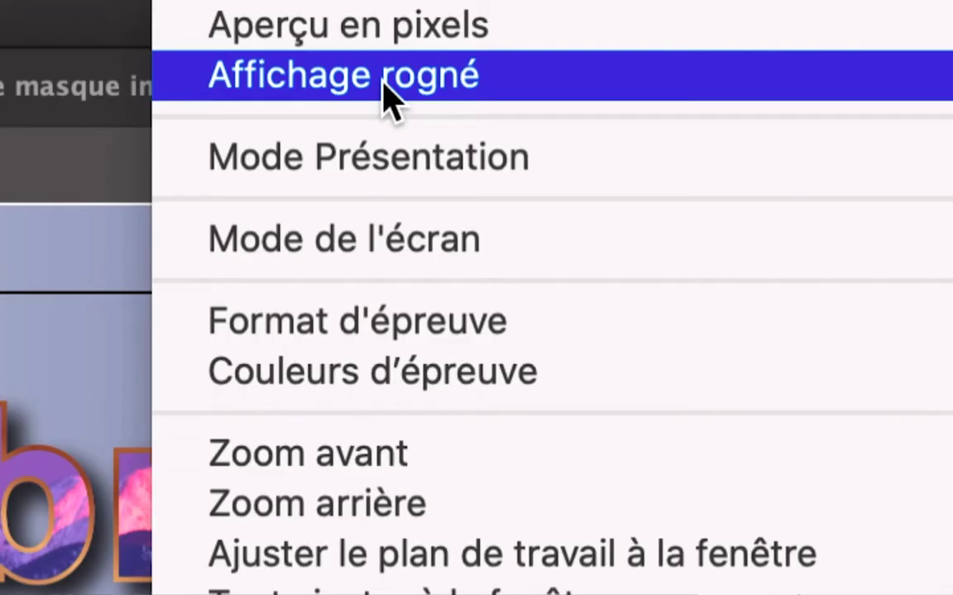
click(385, 83)
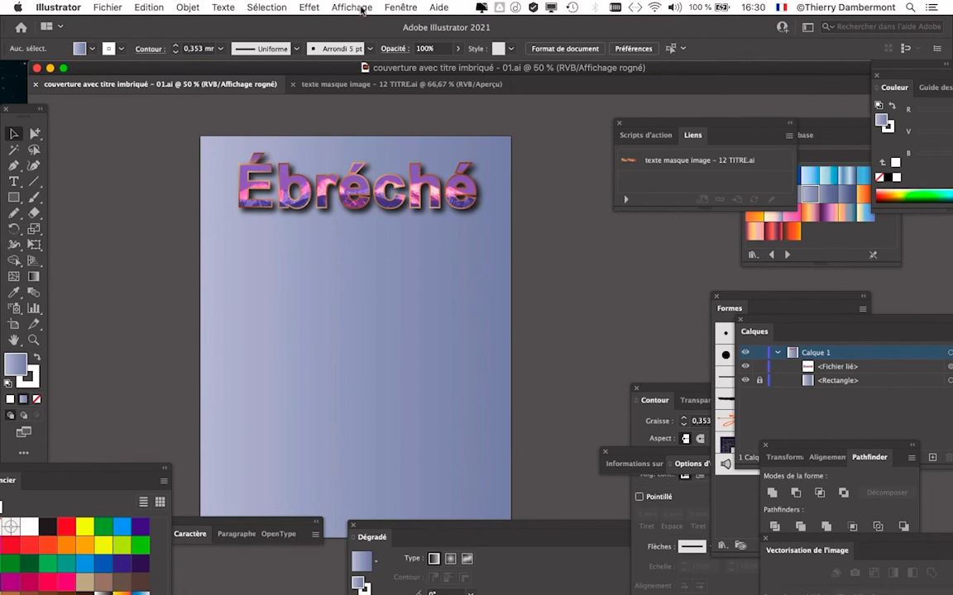
click(398, 7)
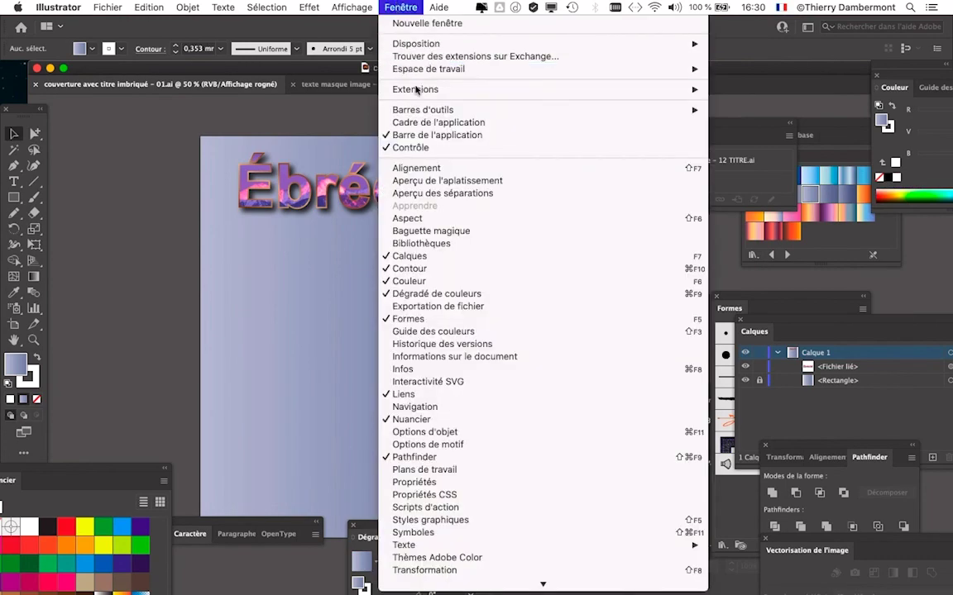
key(Left)
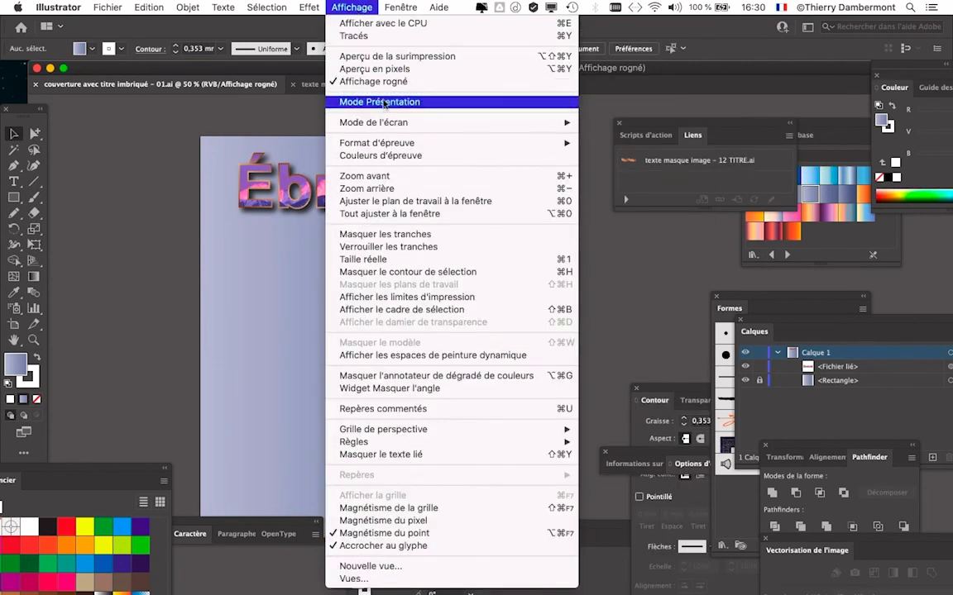
Turn crop view back off and toggle full-screen canvas with F to preview the cover
click(382, 82)
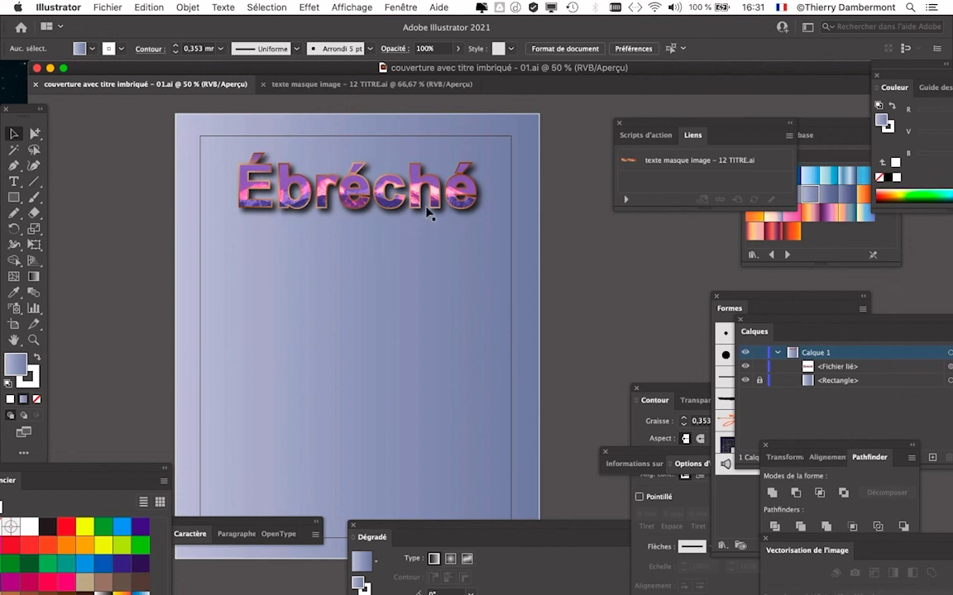
alt+scroll(531, 261, down, 1)
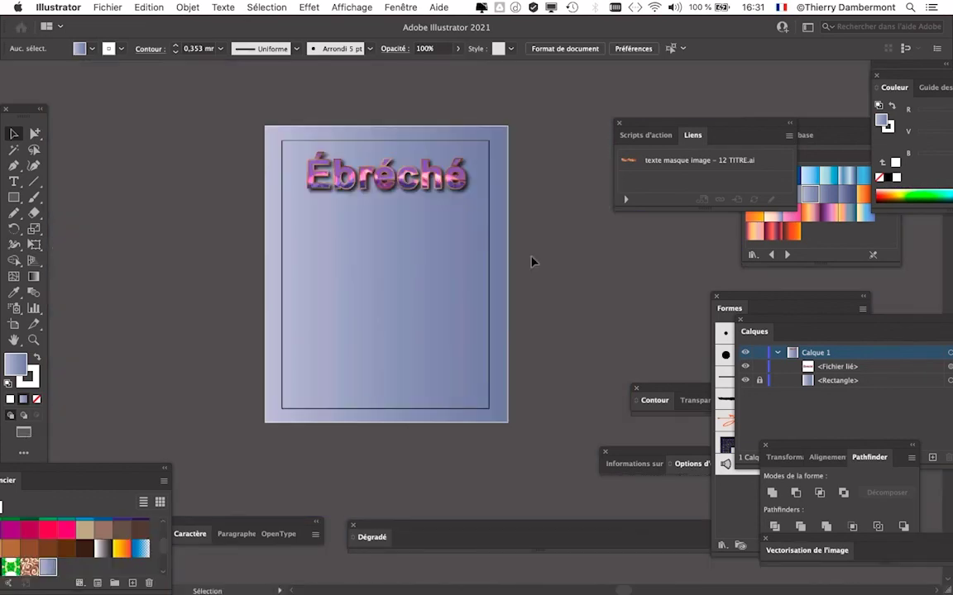
key(f)
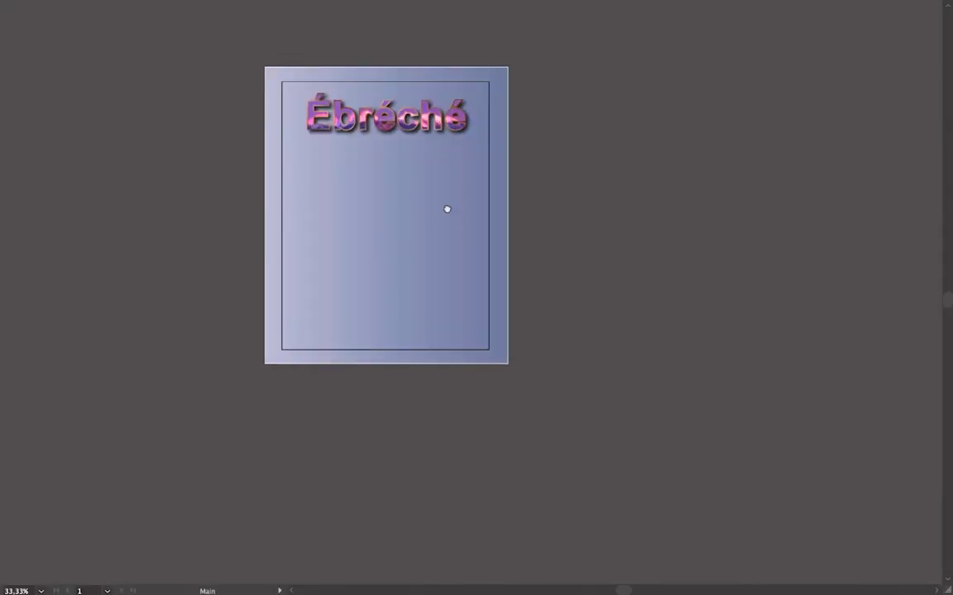
drag(446, 208, 478, 282)
key(f)
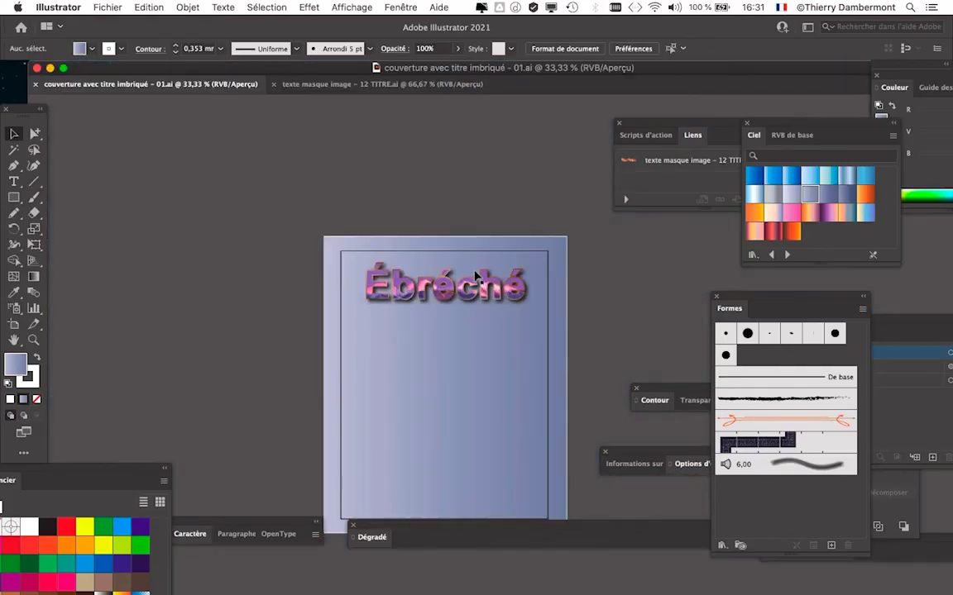
Preview the cover in presentation mode, exit it, and zoom out to the whole page
scroll(447, 272, down, 4)
click(403, 6)
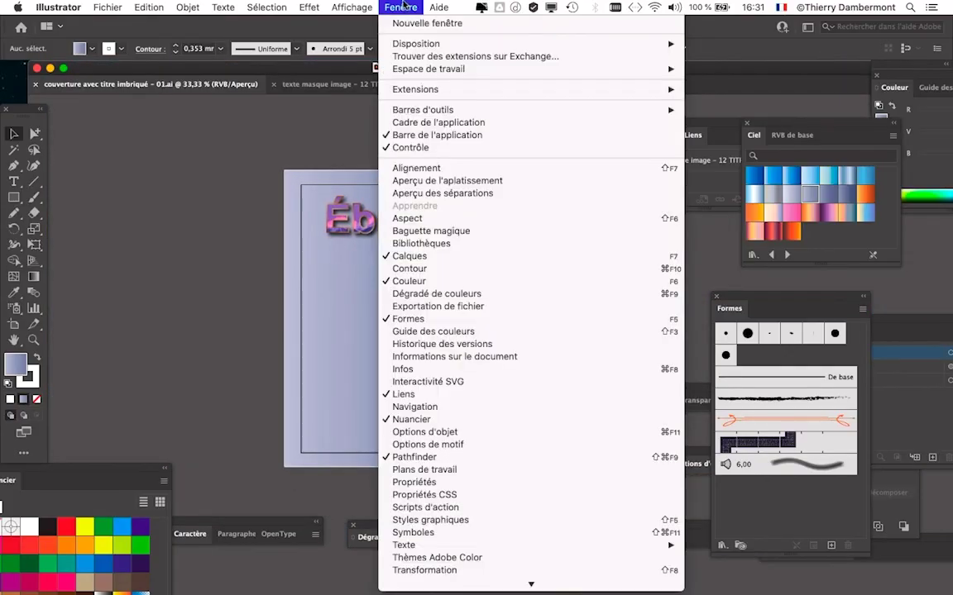
click(375, 99)
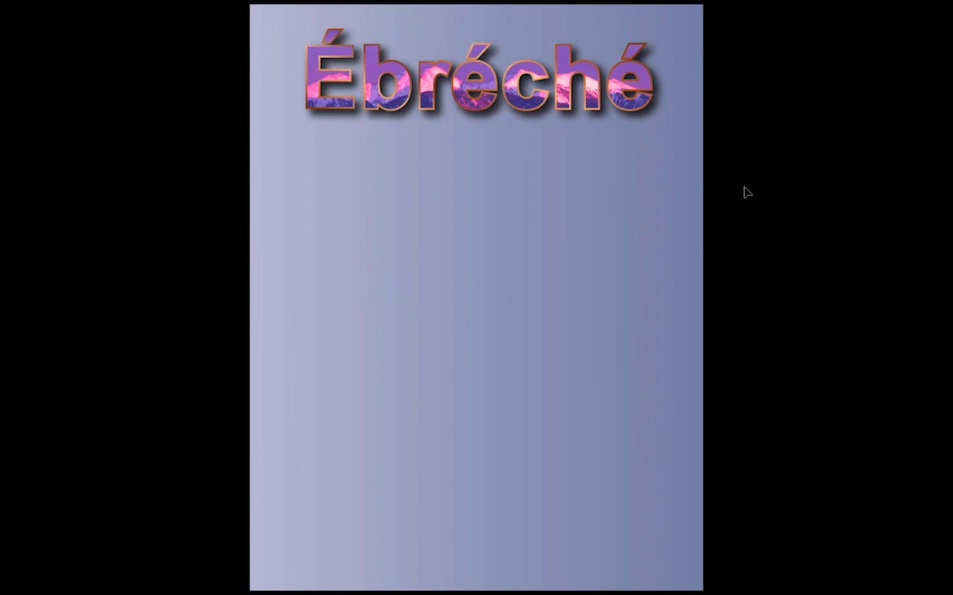
key(Escape)
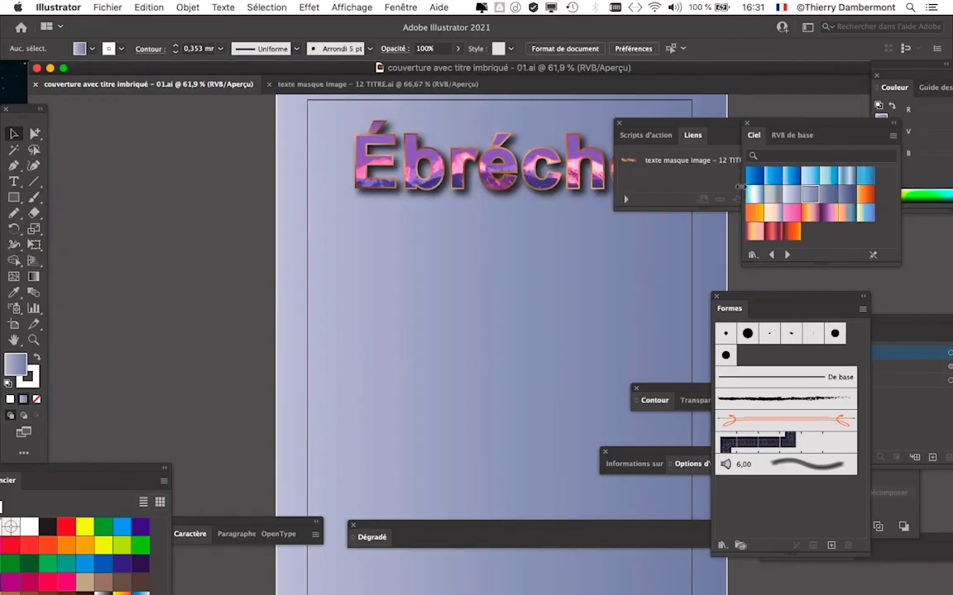
key(ctrl+minus)
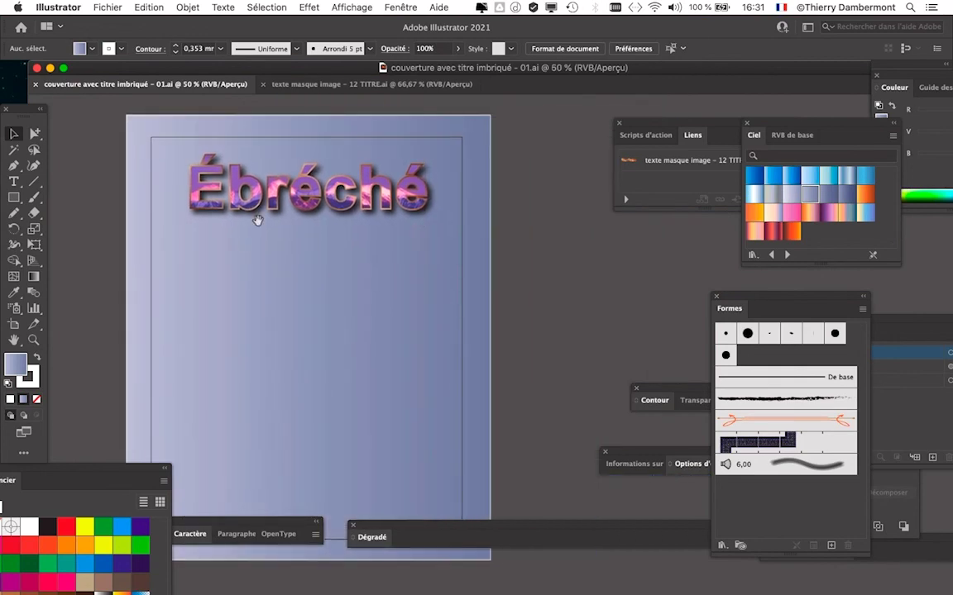
Switch to Affichage rogné crop view and zoom in on the title
click(337, 7)
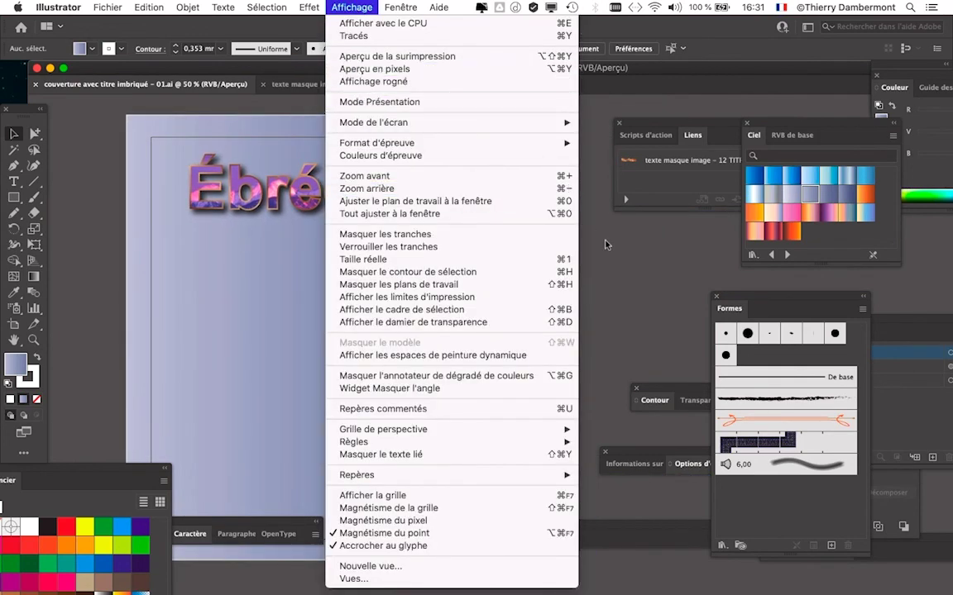
click(338, 7)
click(381, 82)
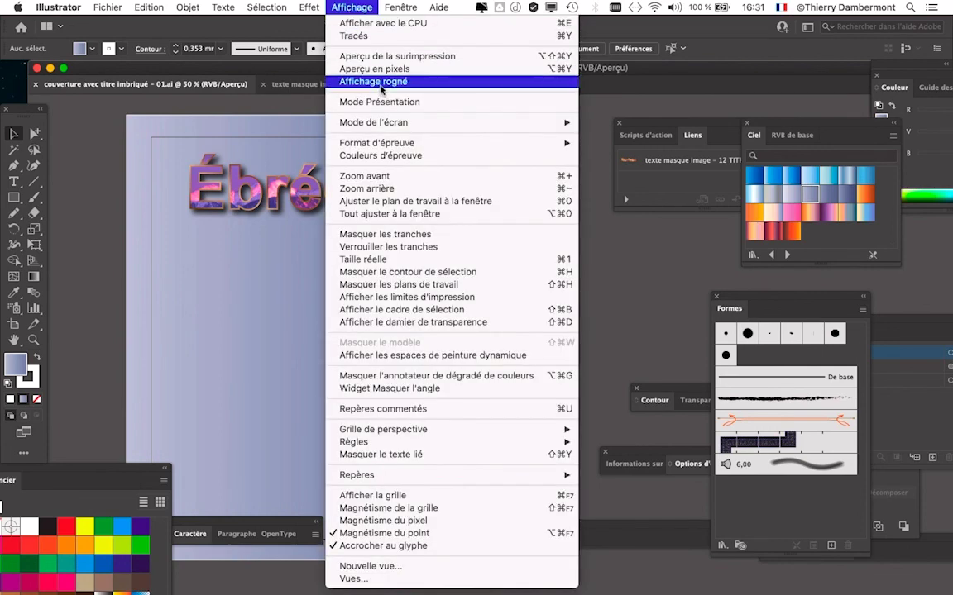
scroll(211, 192, up, 3)
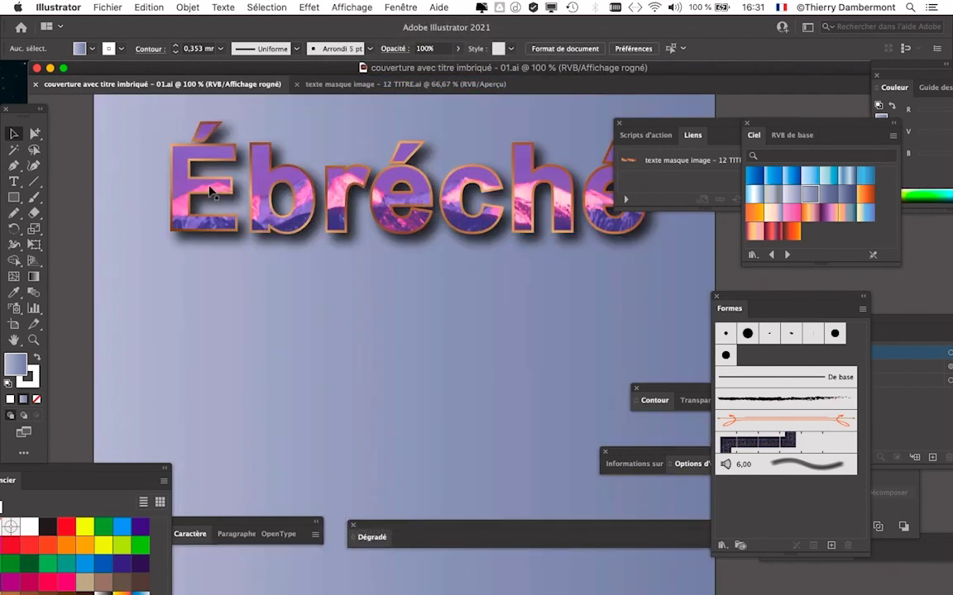
scroll(344, 279, left, 3)
Nudge the linked Ébréché title slightly, deselect it, and zoom back out to the full cover
click(414, 264)
drag(413, 265, 447, 268)
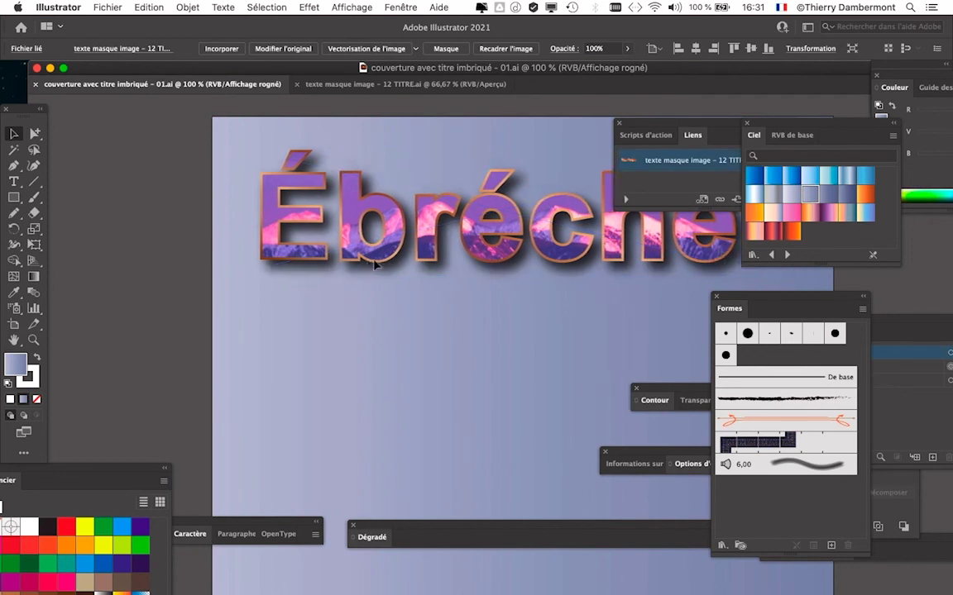
mouse_move(446, 269)
mouse_down()
mouse_move(425, 291)
mouse_move(322, 214)
mouse_move(314, 287)
mouse_up()
scroll(440, 298, down, 1)
scroll(333, 280, down, 2)
click(333, 280)
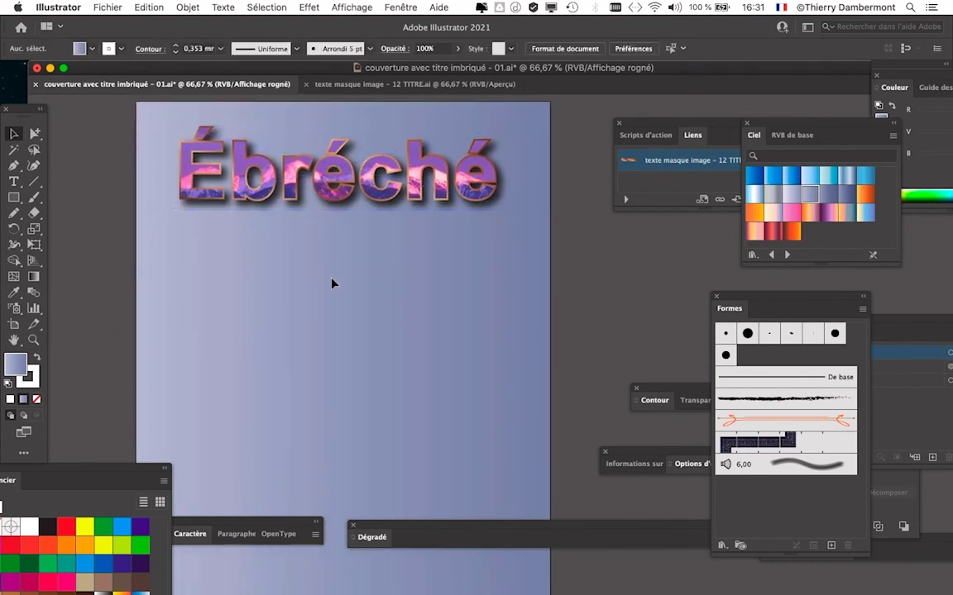
scroll(357, 283, down, 1)
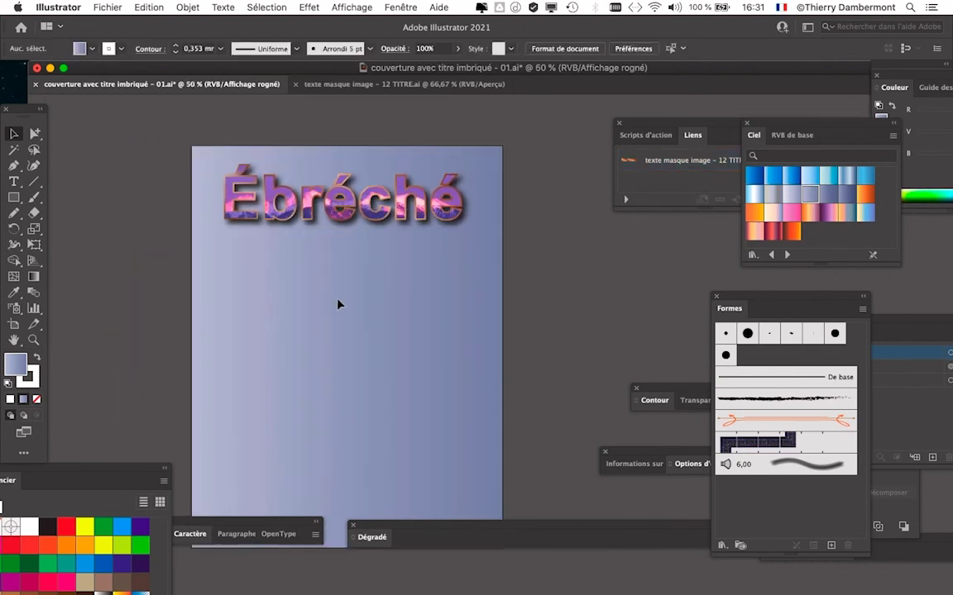
scroll(341, 304, down, 1)
scroll(345, 303, down, 1)
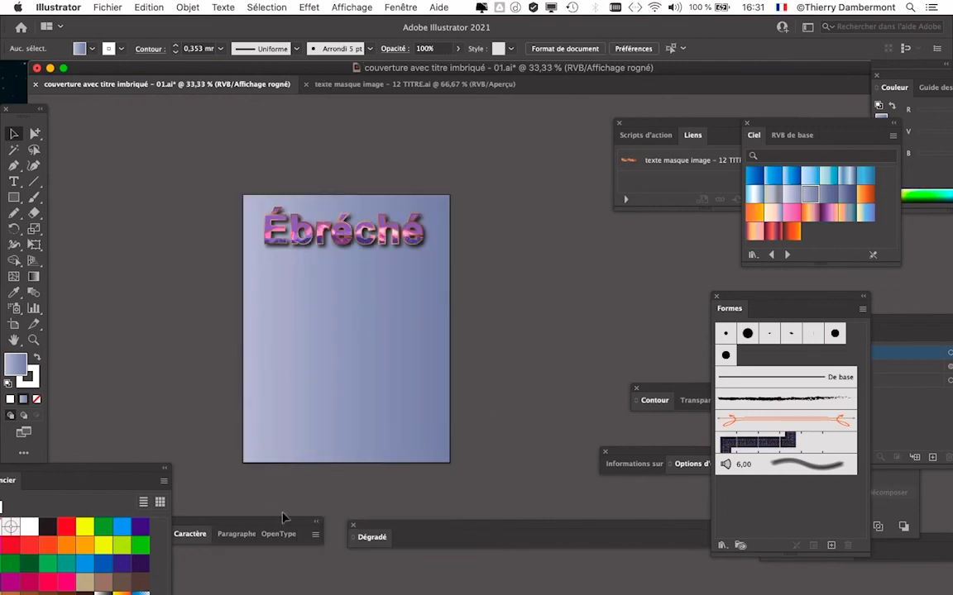
Float the Calques panel, then unlock and select the background <Rectangle>
click(400, 7)
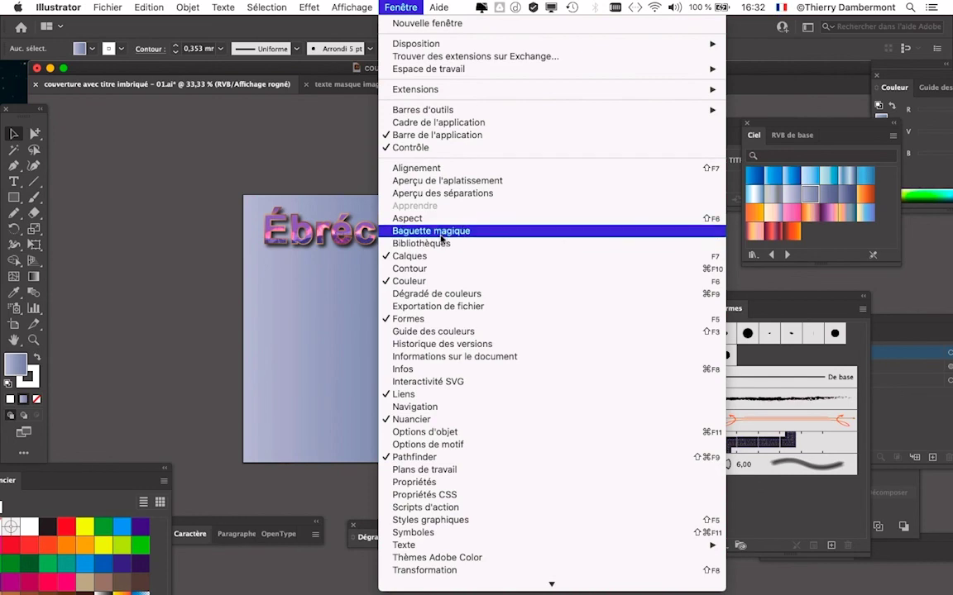
click(409, 255)
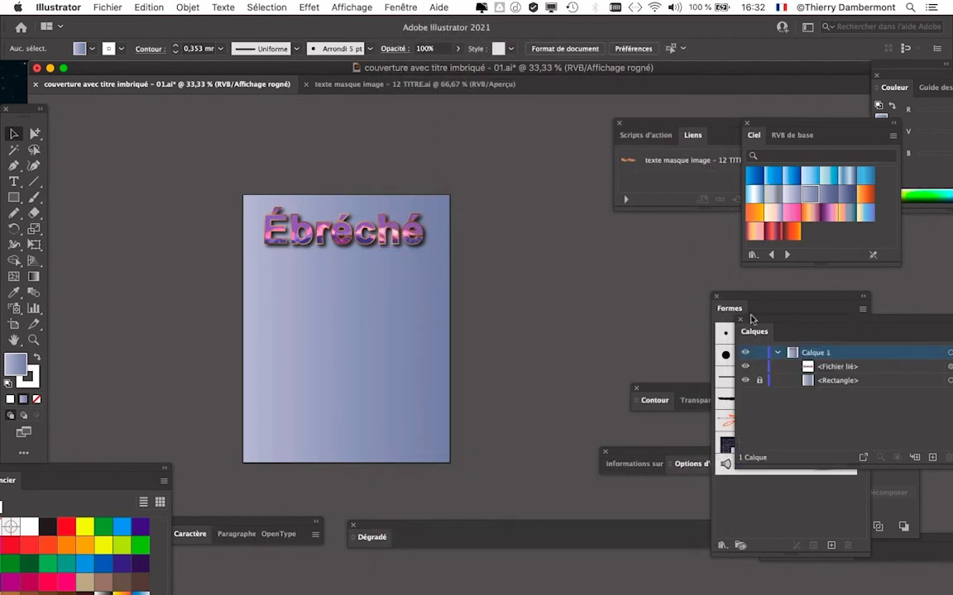
drag(762, 324, 492, 128)
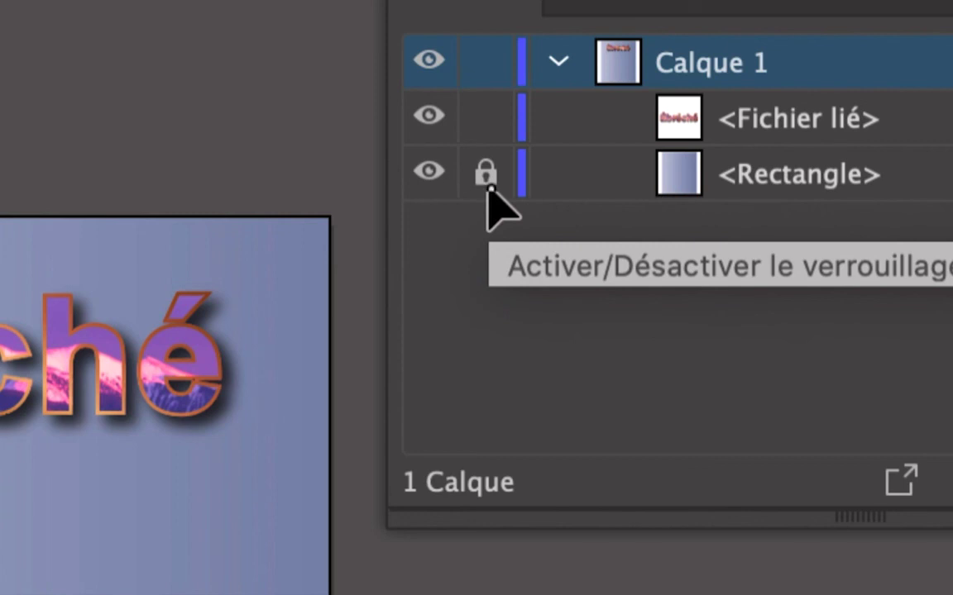
click(489, 190)
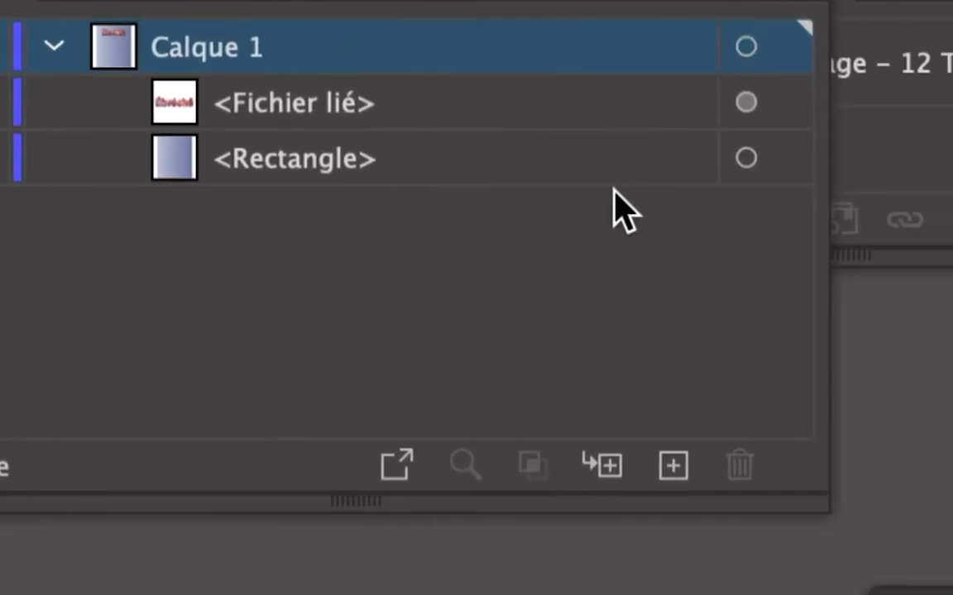
click(641, 183)
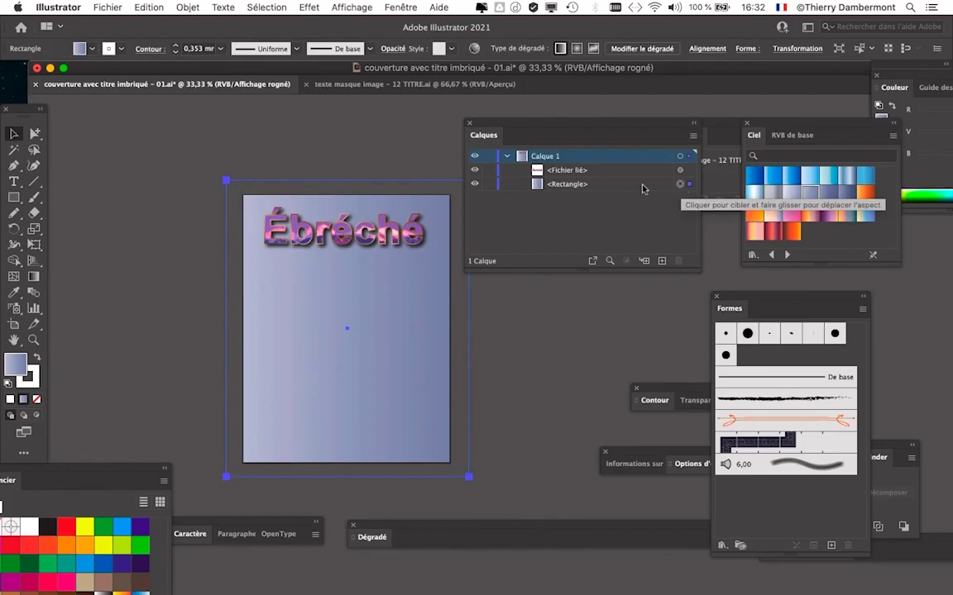
Try several Ciel gradient swatches on the rectangle, settling on a pale one
click(757, 175)
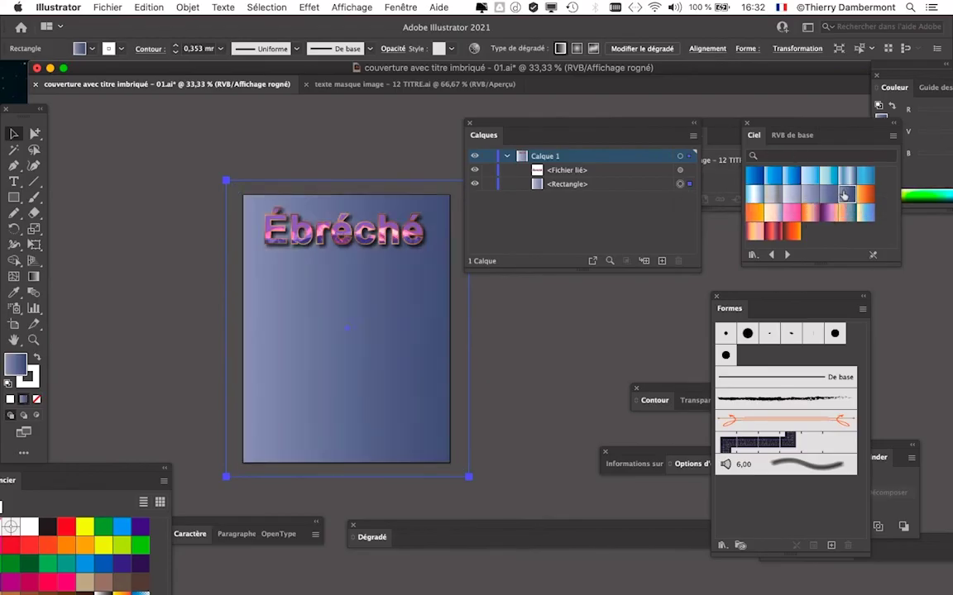
click(832, 181)
click(753, 195)
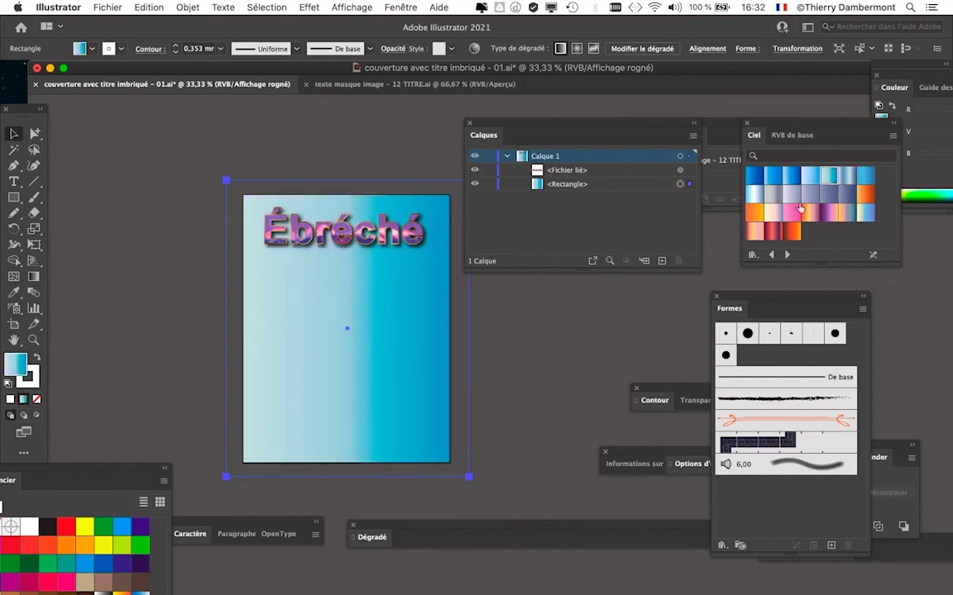
click(772, 196)
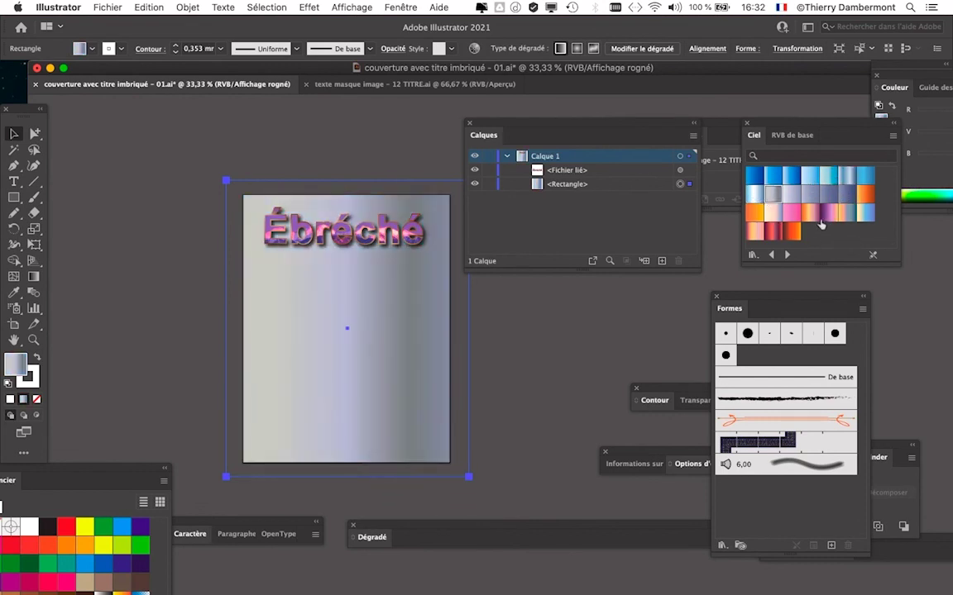
click(385, 7)
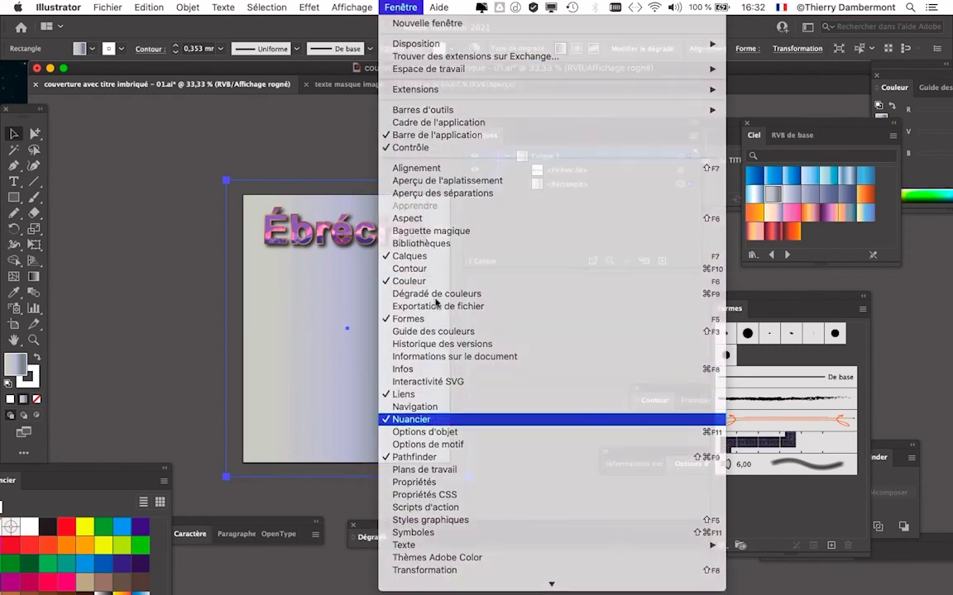
Bring the Swatches panel back and move it up near the artwork
click(434, 420)
click(400, 7)
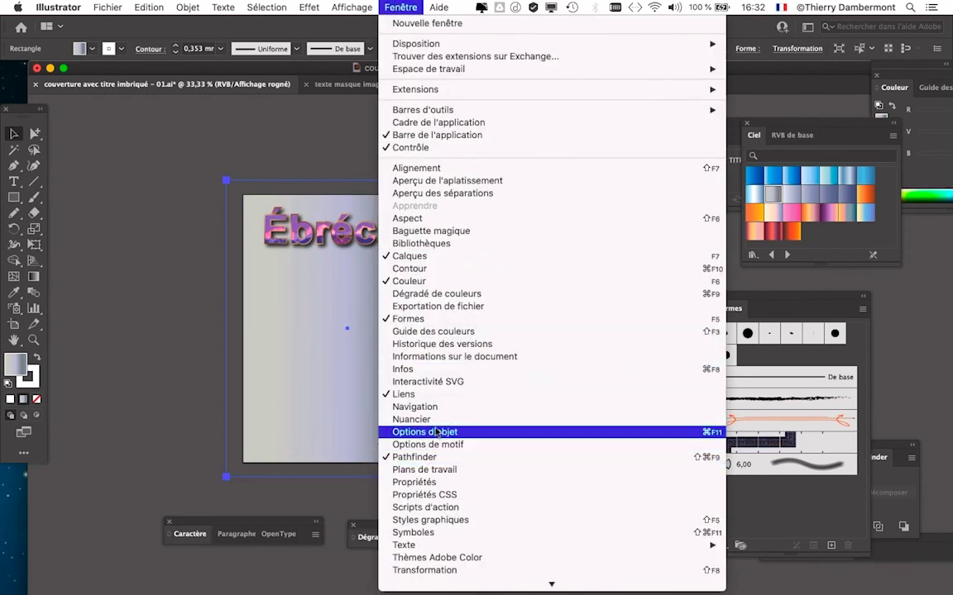
click(434, 419)
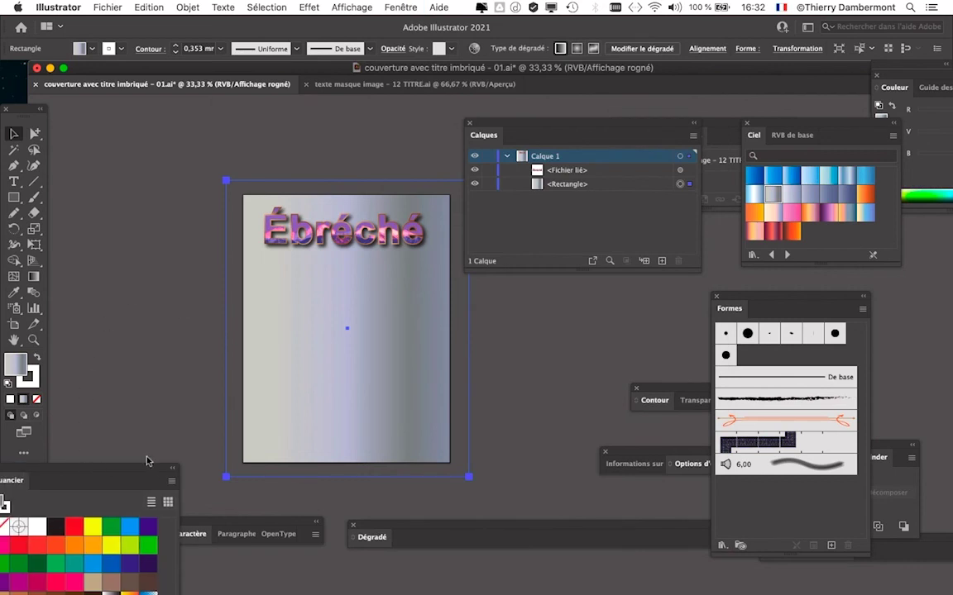
drag(85, 466, 613, 85)
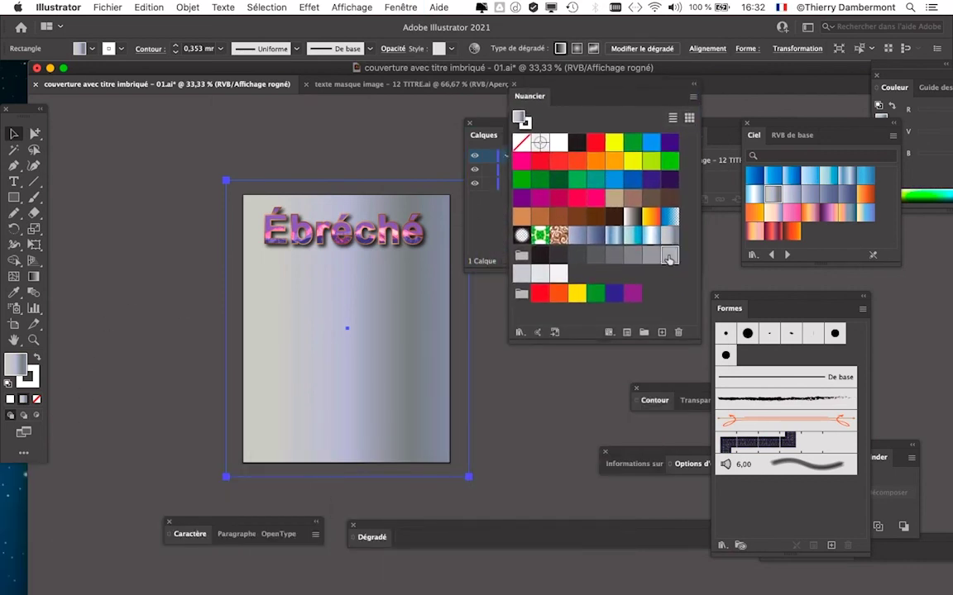
Try grey, tan, orange, yellow and pink fills, settling on a brownish tan
click(658, 258)
click(578, 235)
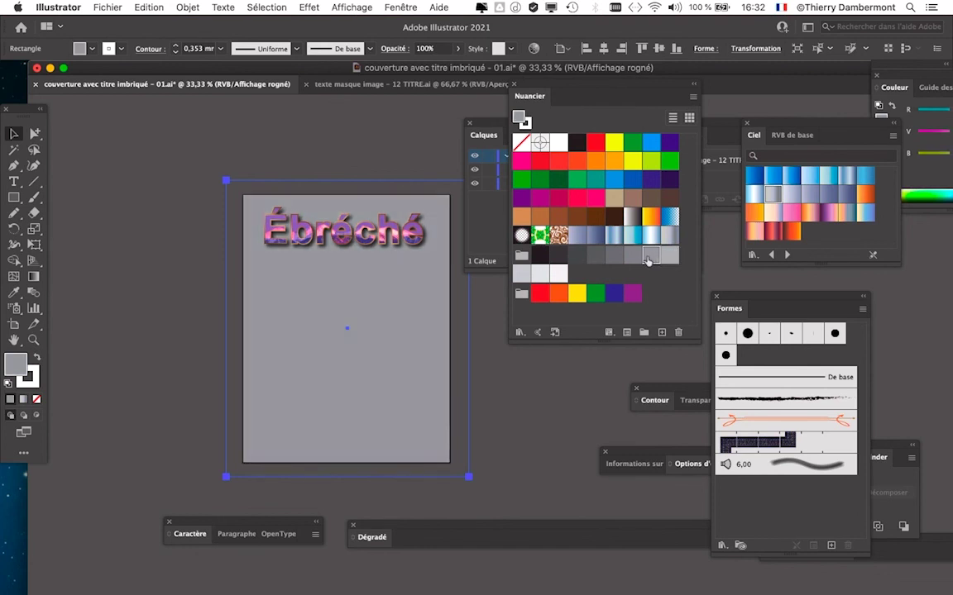
click(610, 200)
click(595, 159)
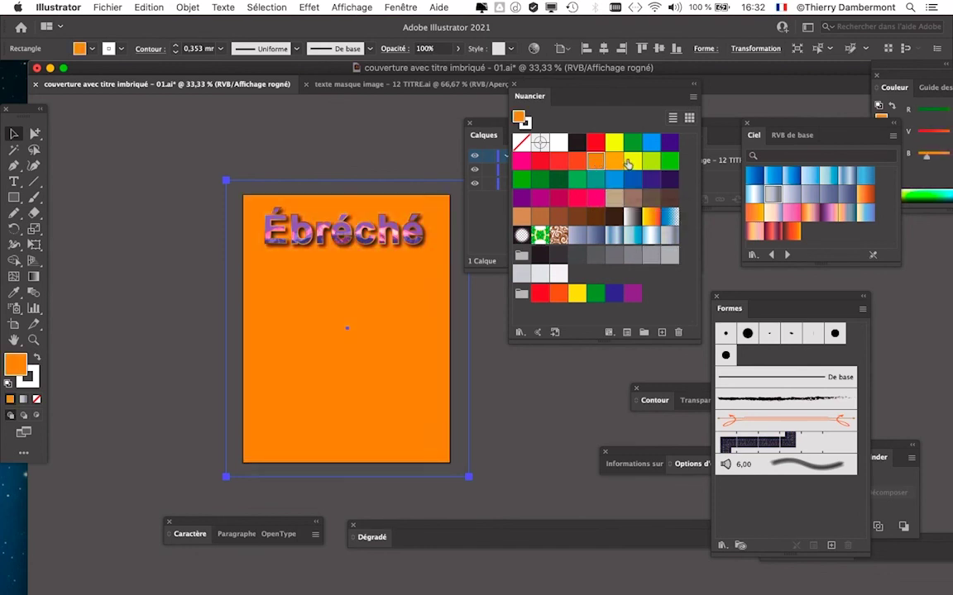
click(632, 160)
click(588, 198)
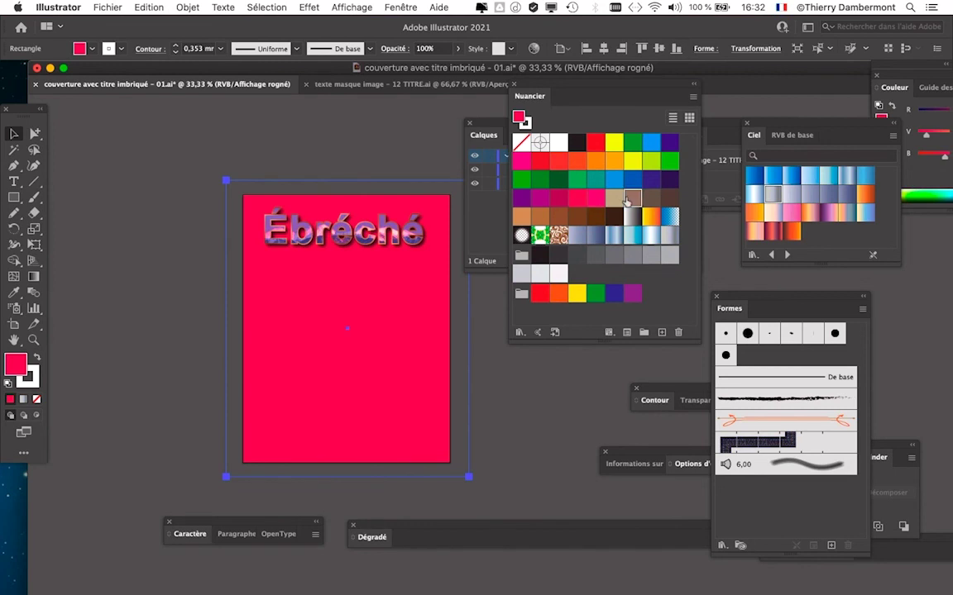
click(631, 198)
Deselect the rectangle and move the Swatches and Layers panels out of the way
drag(517, 86, 579, 102)
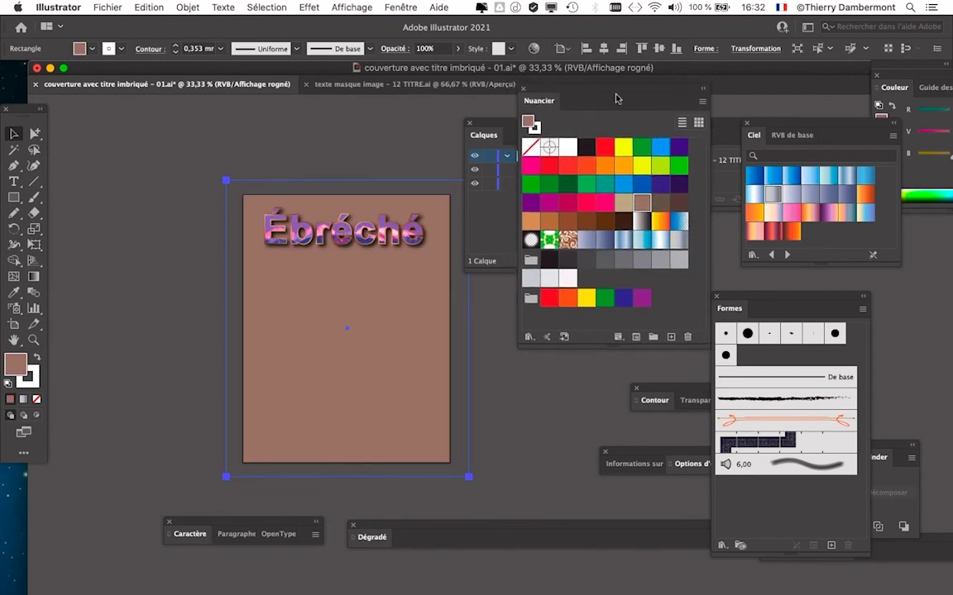
click(295, 113)
scroll(350, 263, up, 1)
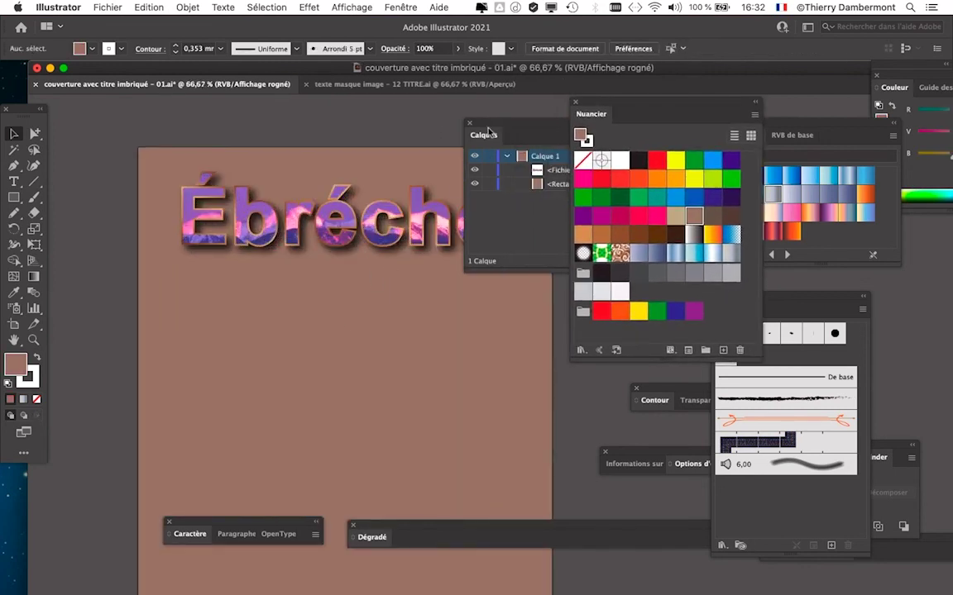
drag(484, 124, 496, 356)
Save the cover as a copy whose file name ends in 02 instead of 01
click(96, 6)
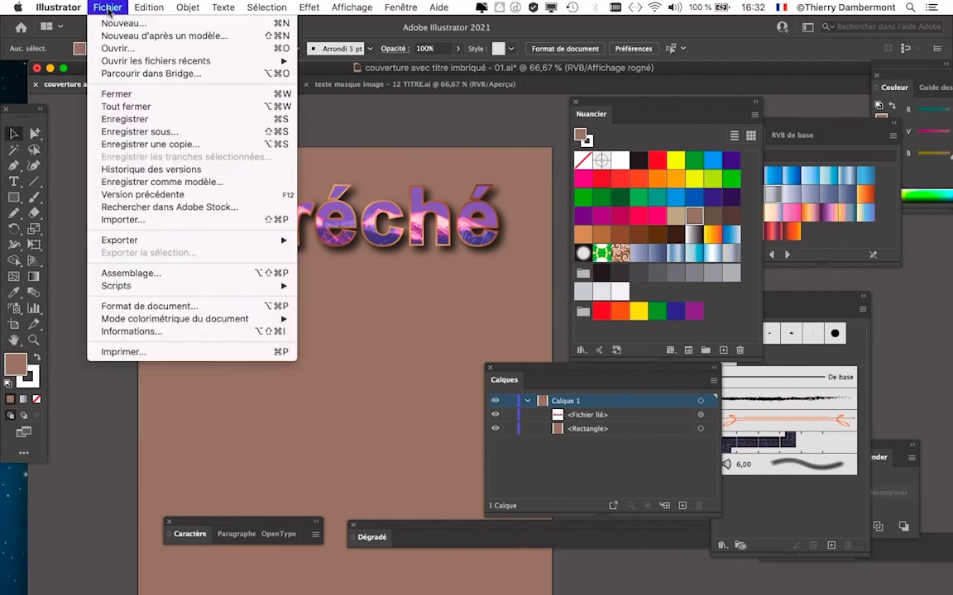
click(140, 132)
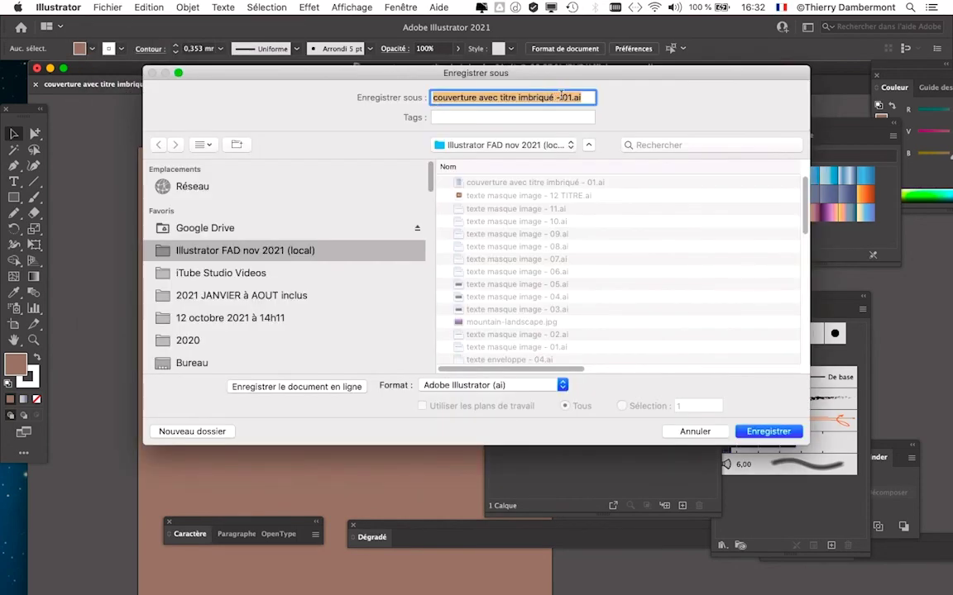
click(563, 98)
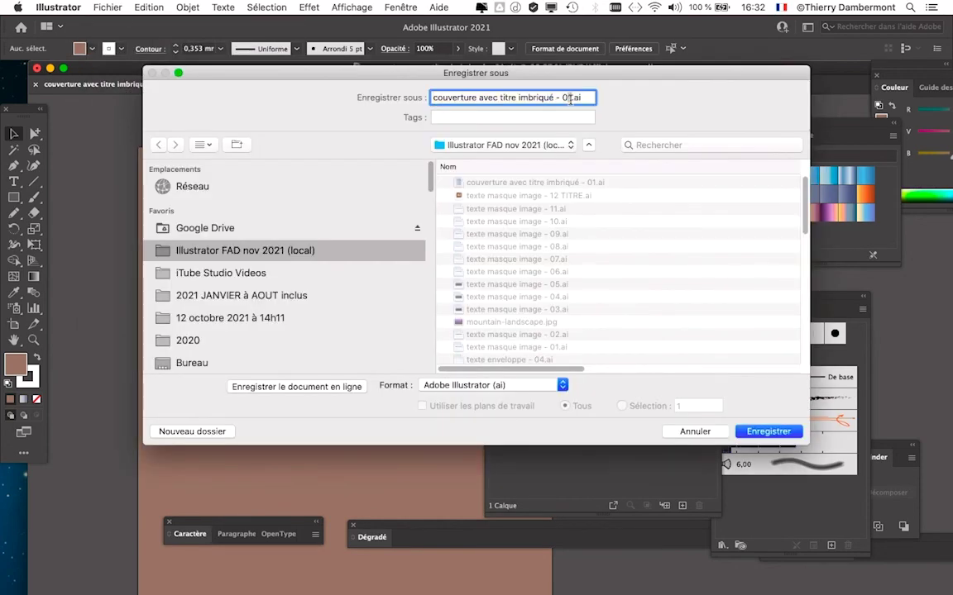
key(Return)
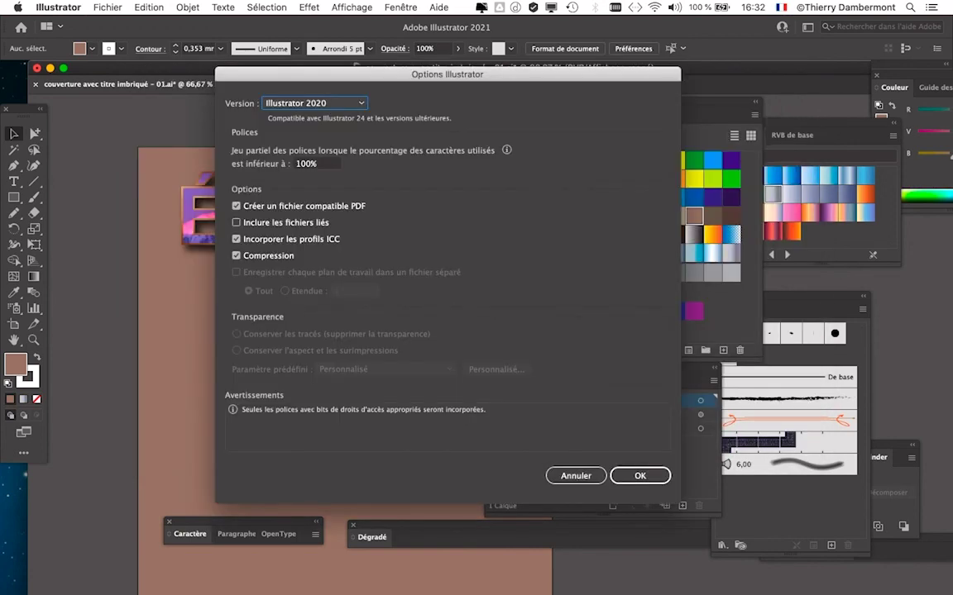